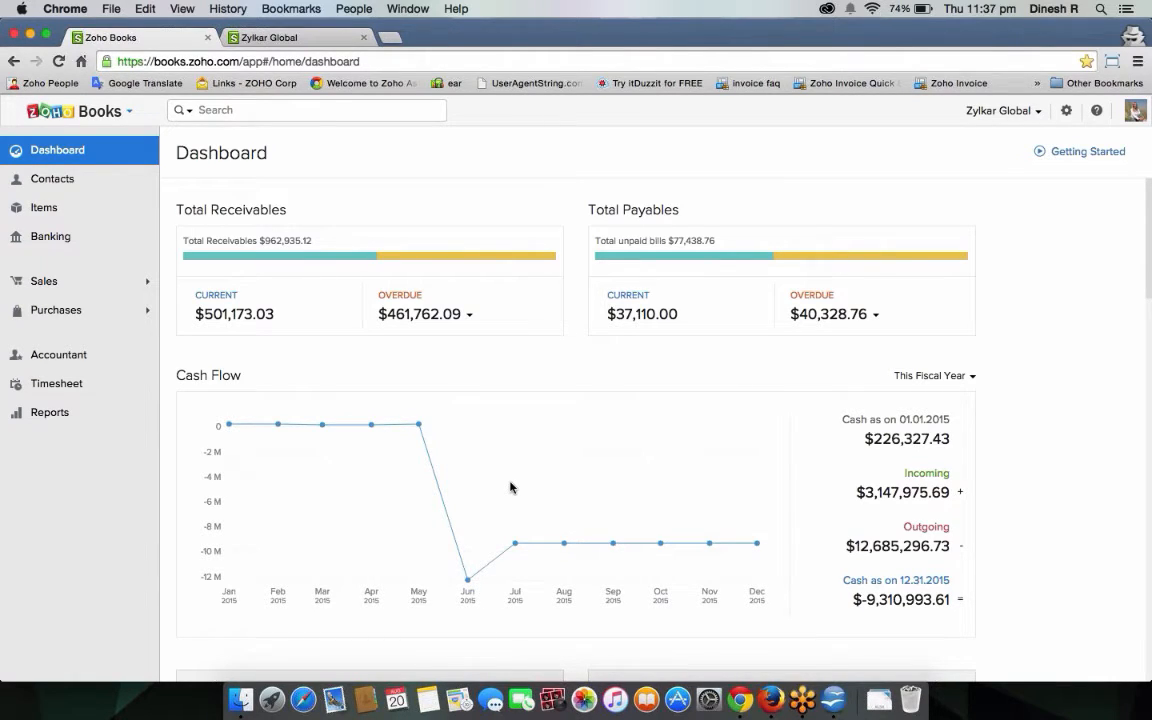
Highlight the Total Receivables and Total Payables headings and scroll through the dashboard.
left_click_drag(175, 208, 318, 211)
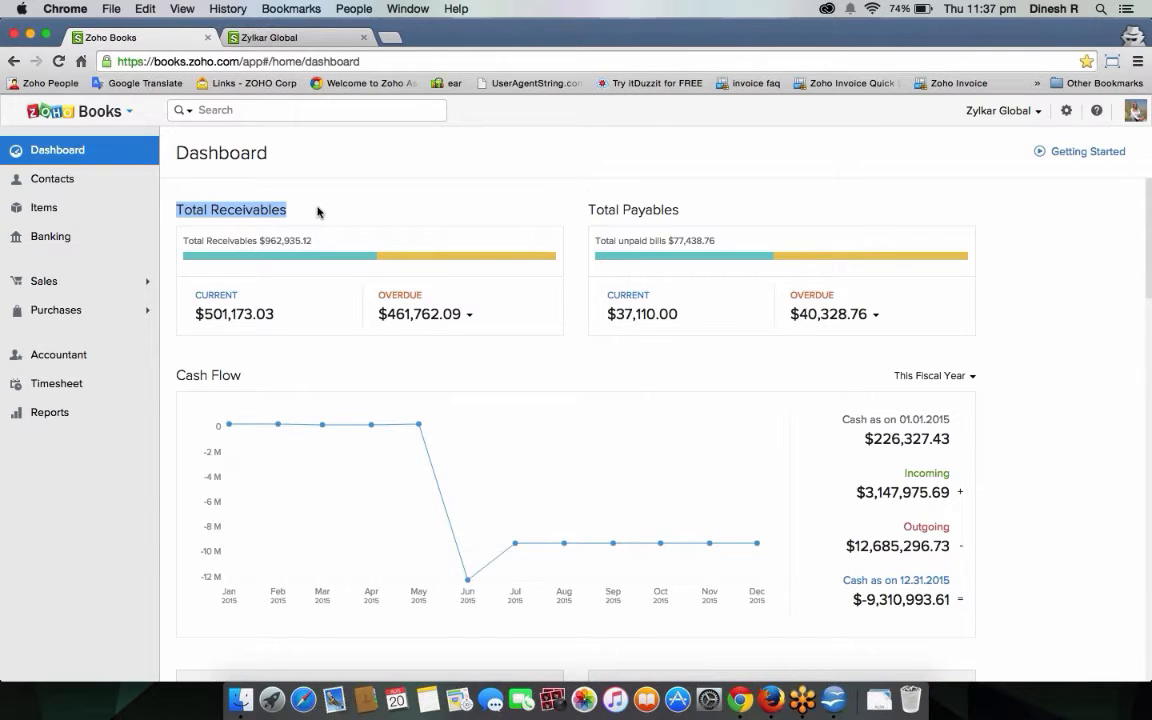
left_click_drag(590, 202, 700, 209)
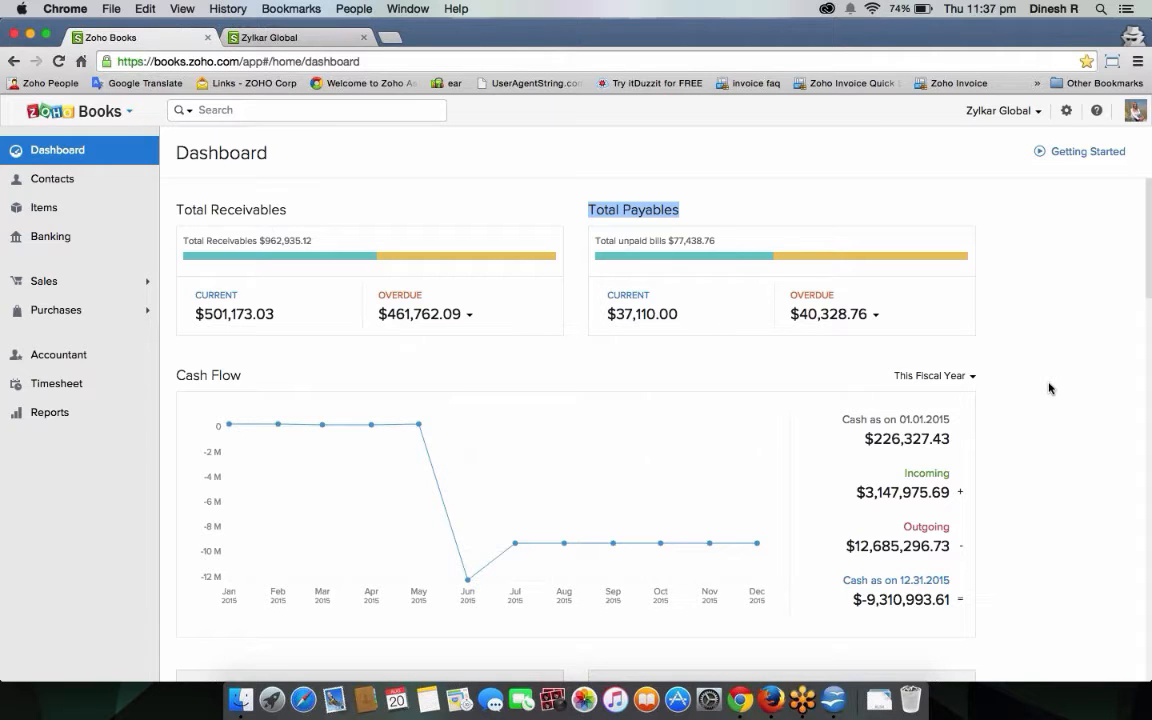
left_click(1070, 557)
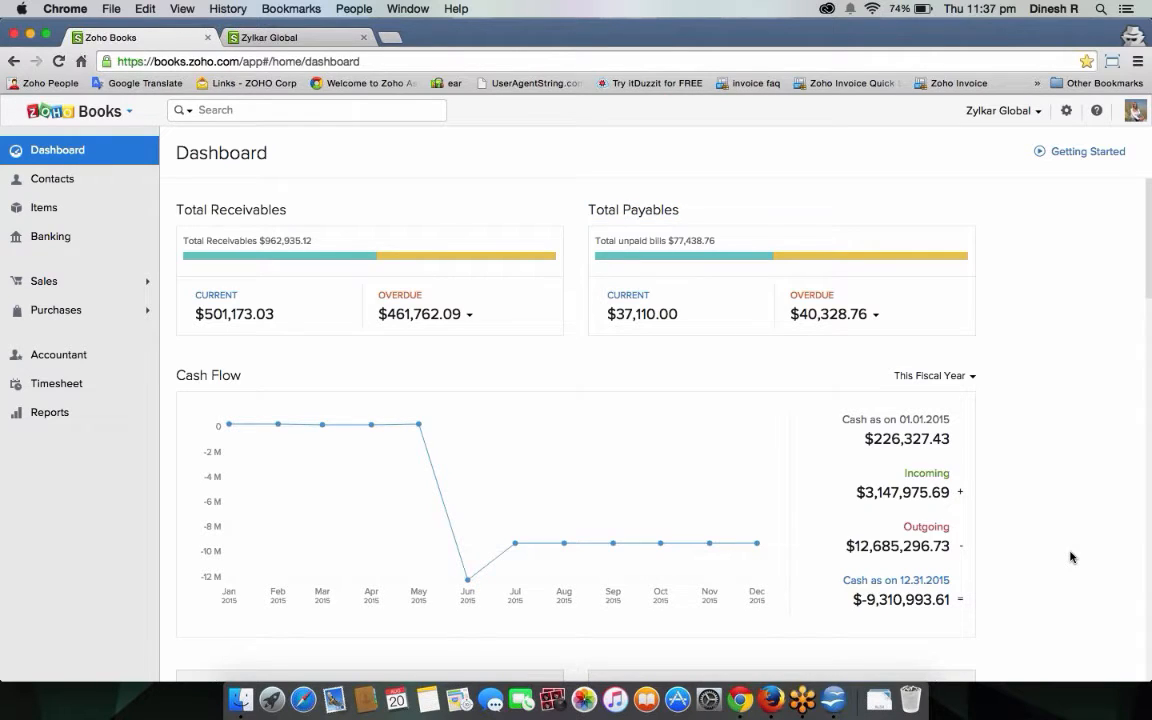
scroll(1070, 557, "down", 5)
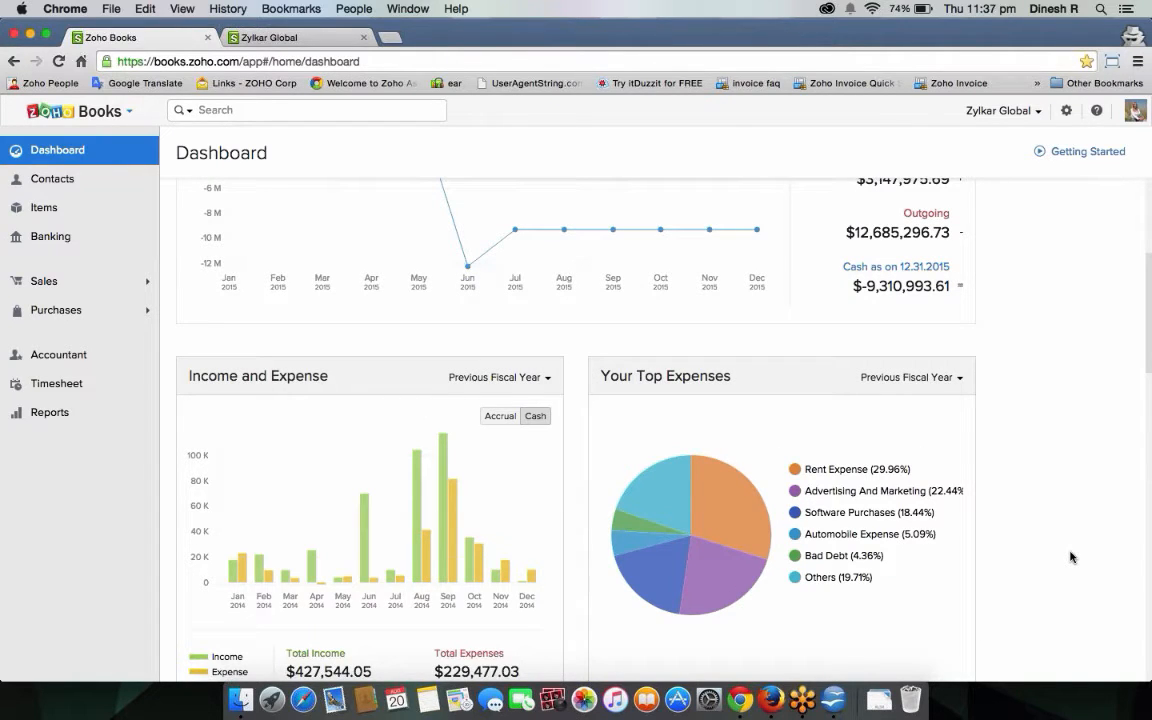
scroll(1070, 557, "down", 2)
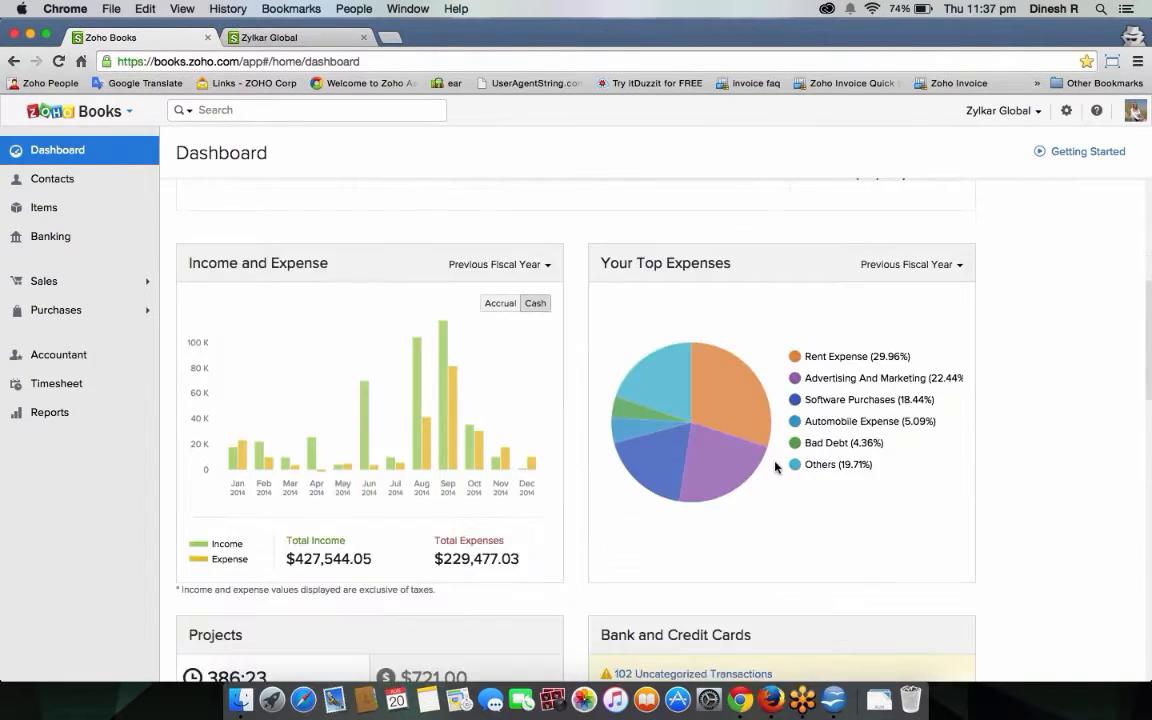
mouse_move(774, 465)
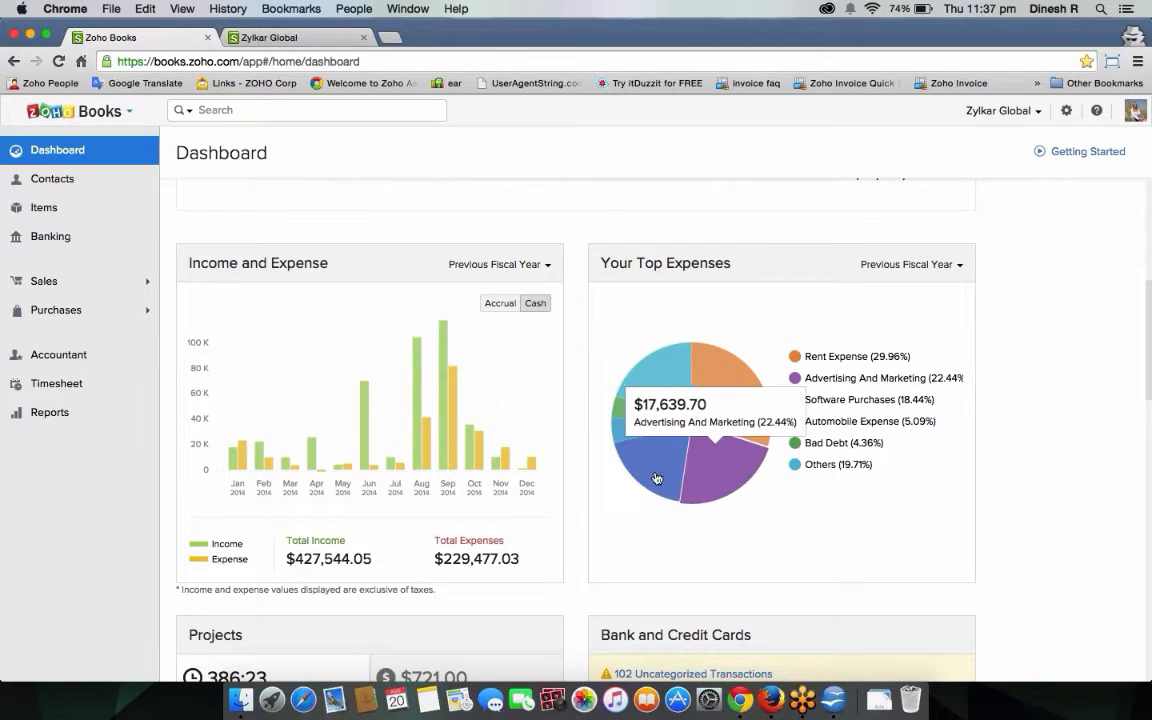
mouse_move(370, 457)
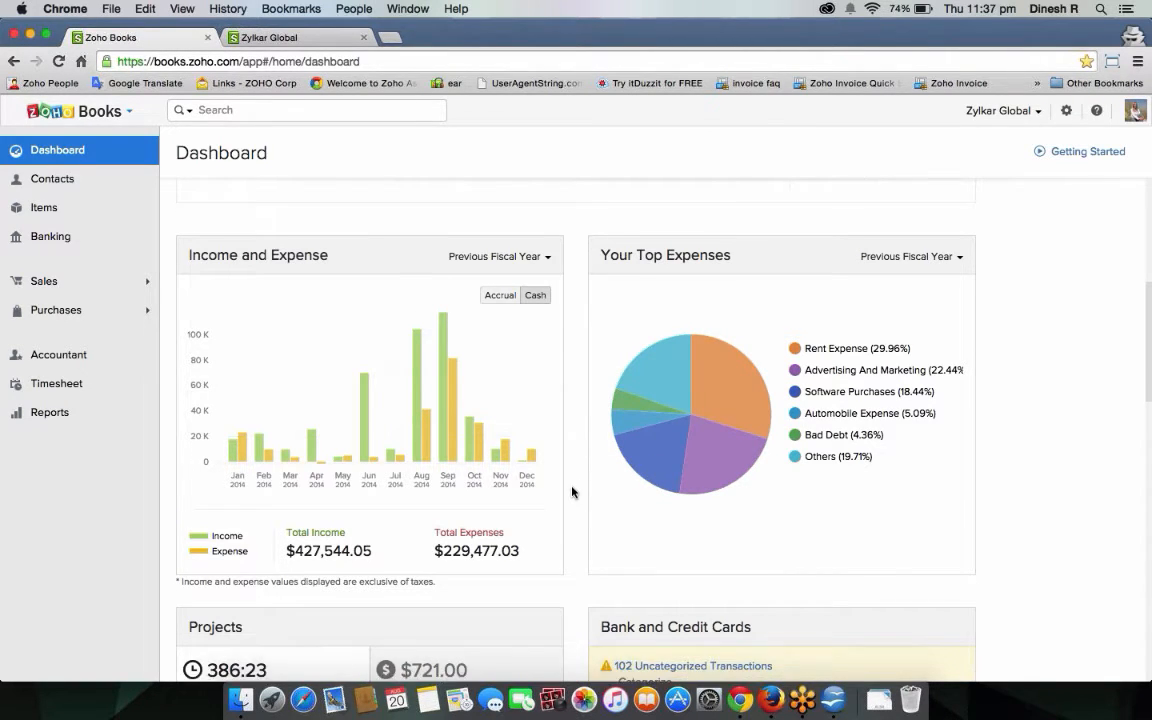
scroll(571, 490, "down", 5)
scroll(494, 540, "down", 3)
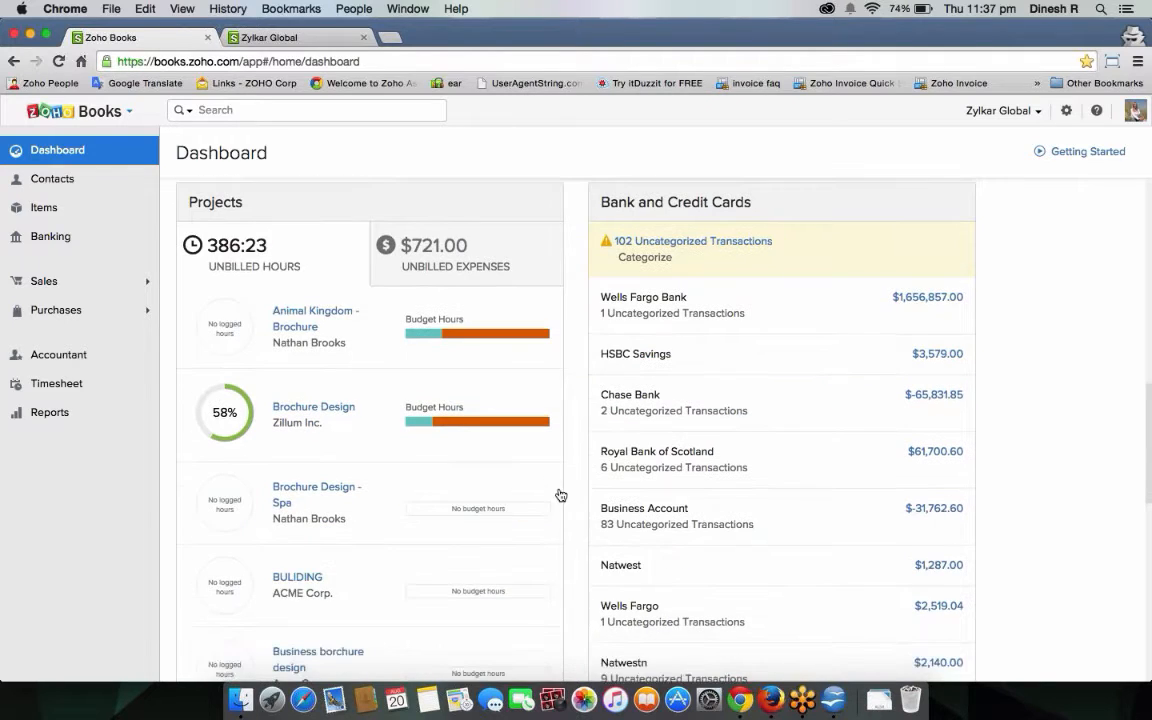
scroll(748, 432, "down", 10)
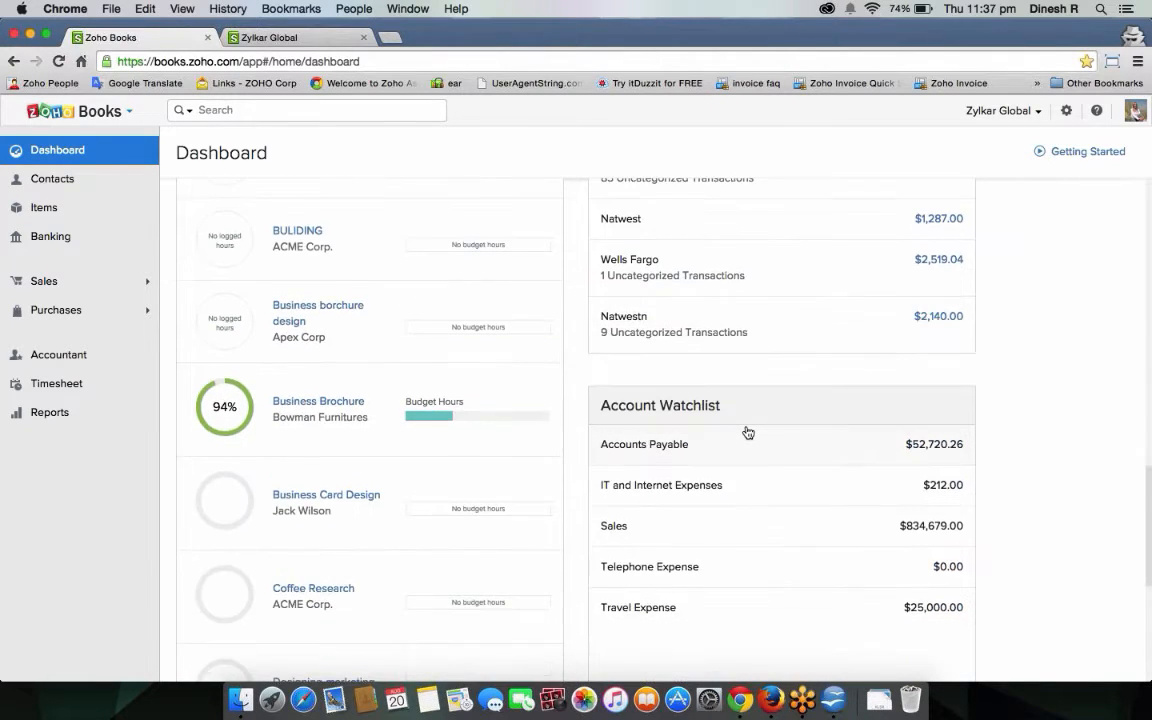
scroll(748, 432, "up", 15)
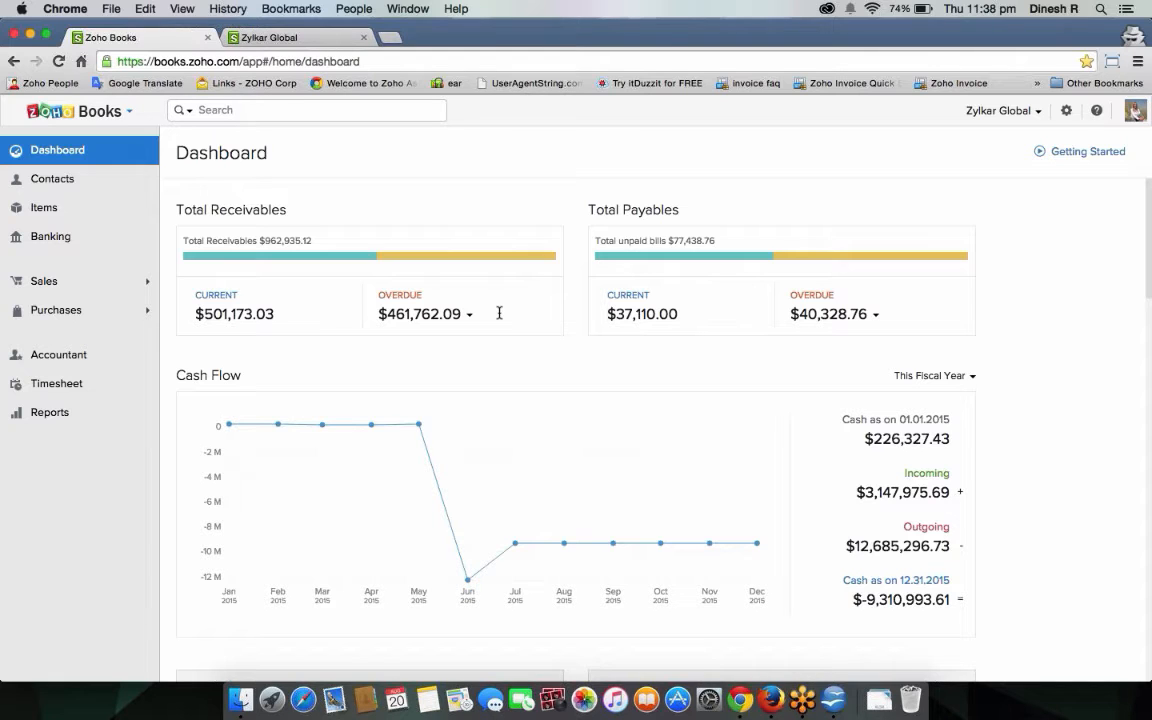
Start a new item with purchase information off, keeping account Sales and no tax.
left_click(87, 213)
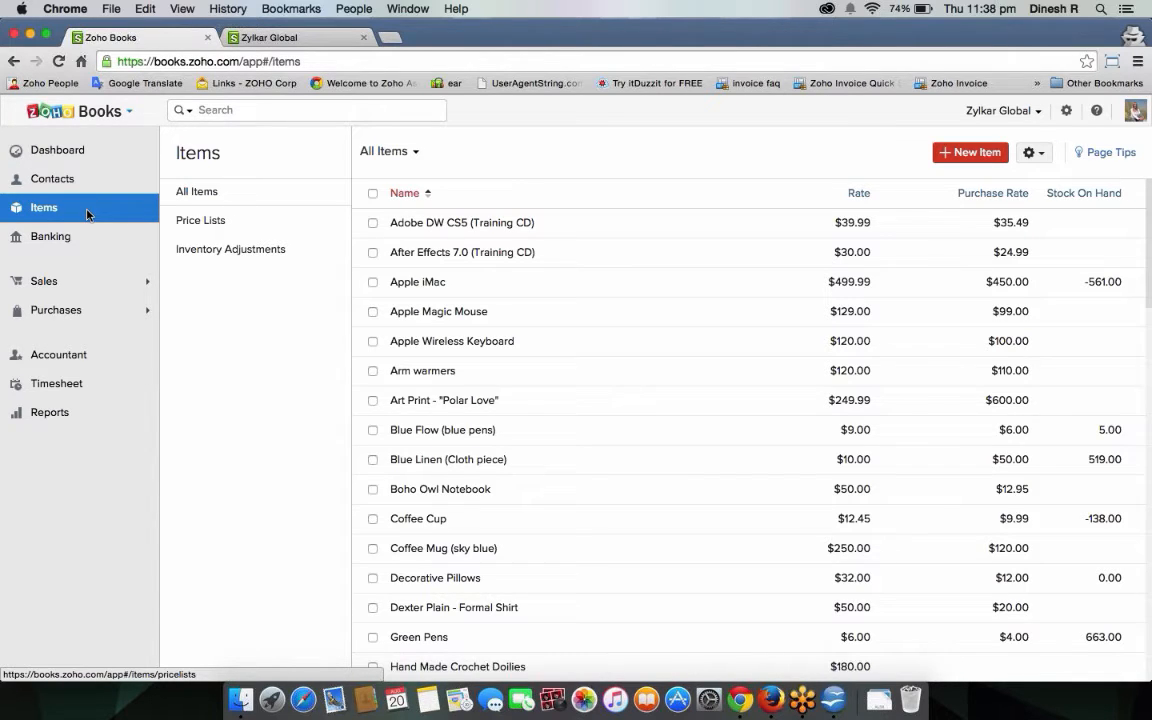
left_click(955, 155)
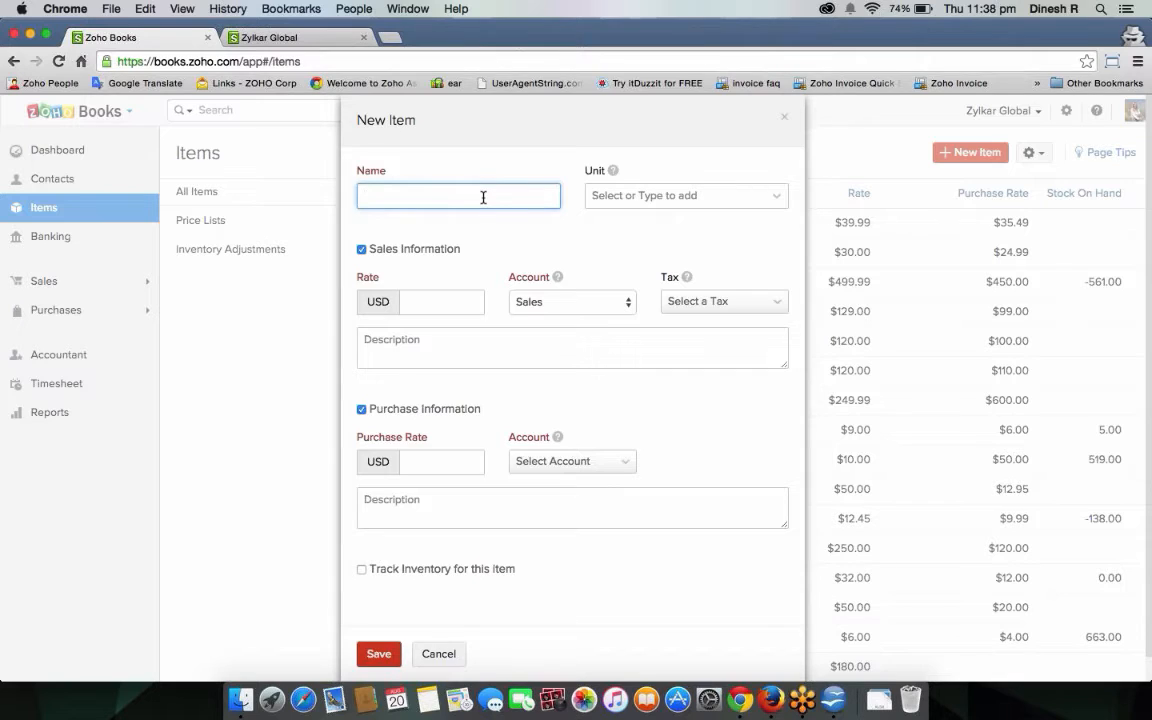
left_click(362, 410)
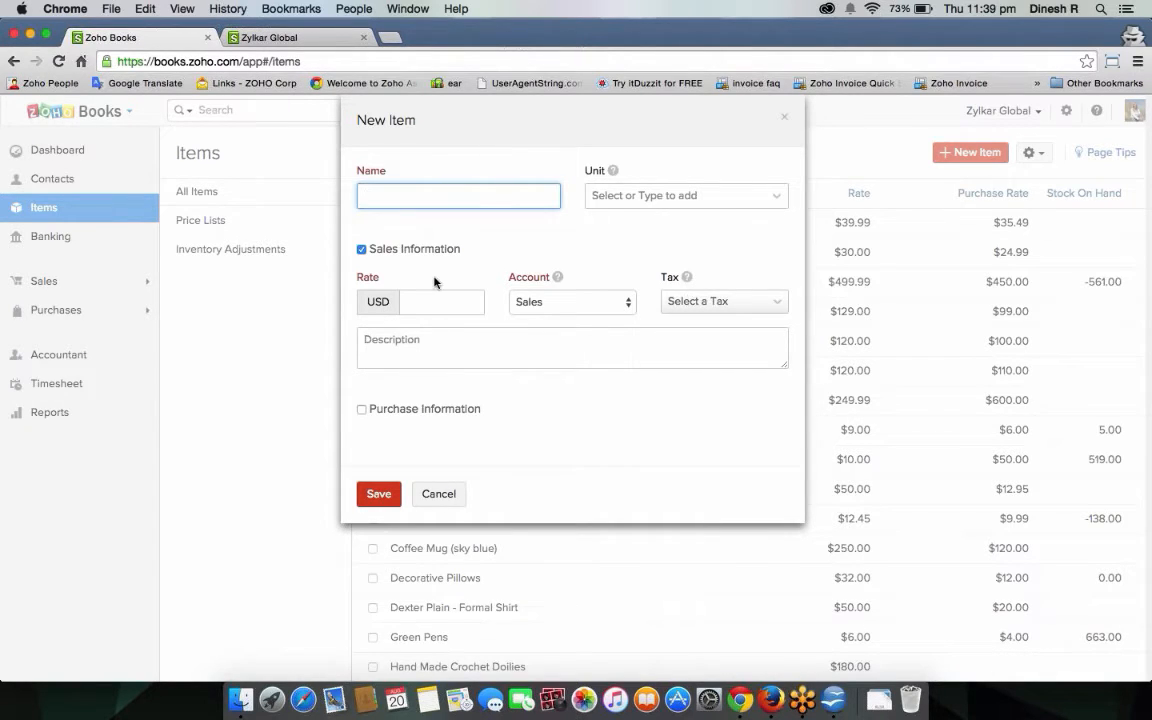
left_click(440, 300)
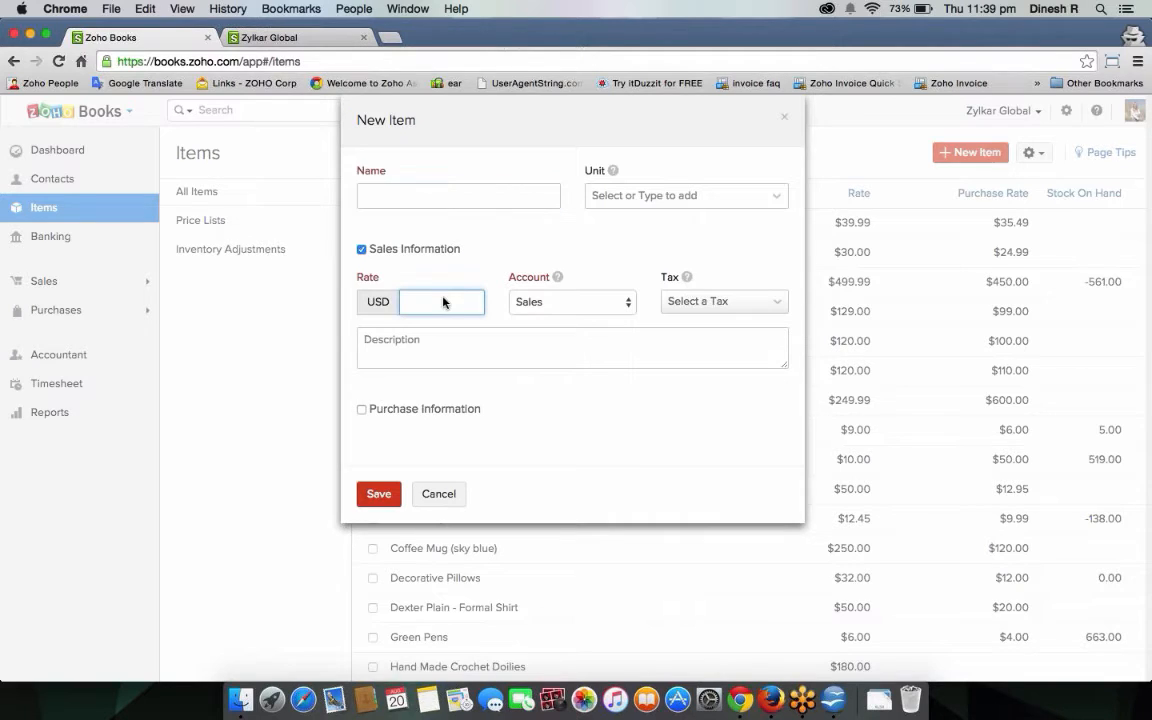
left_click(548, 303)
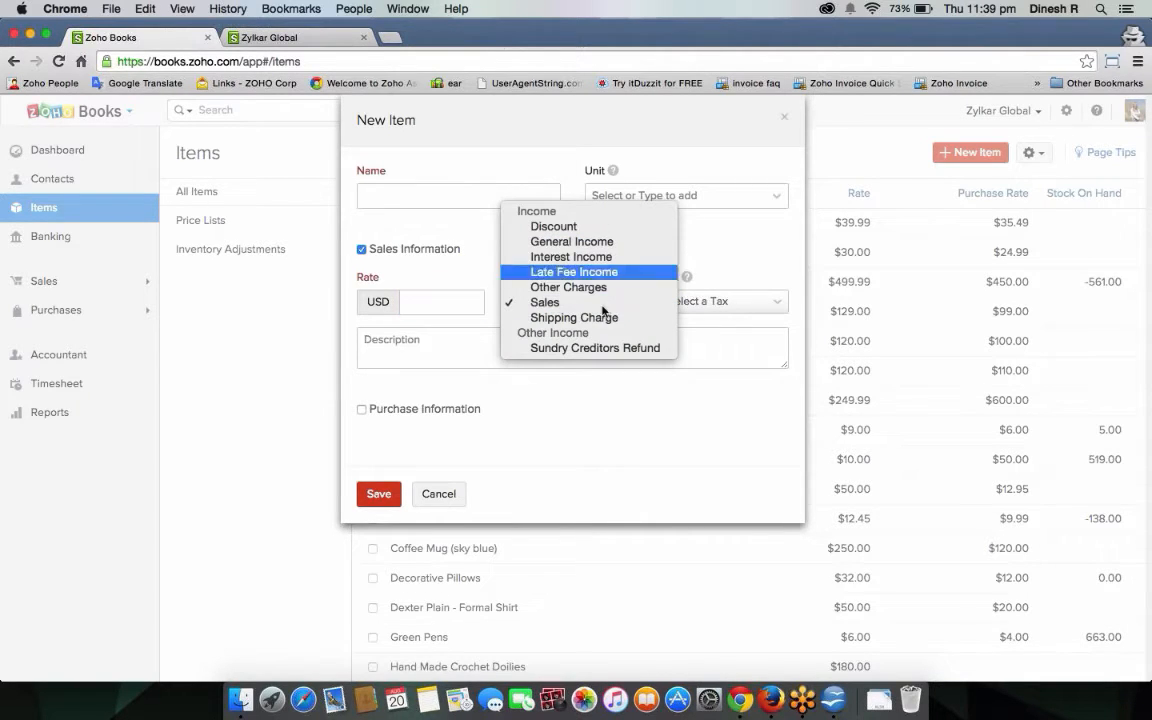
left_click(556, 302)
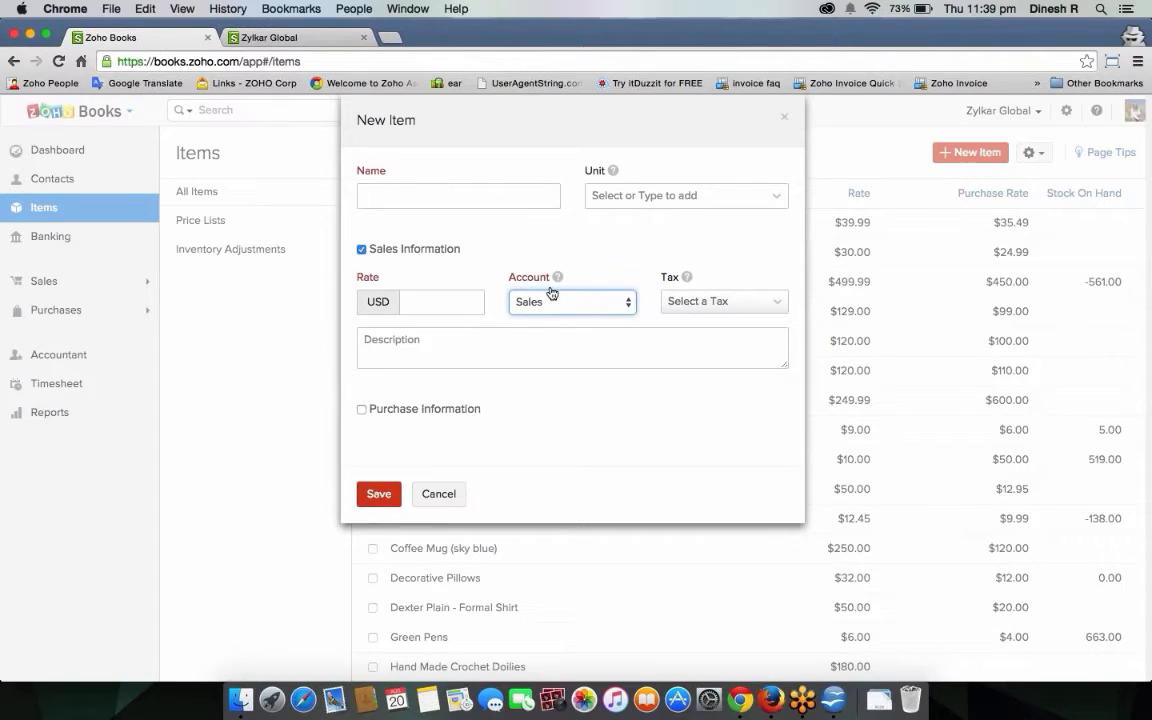
left_click(694, 301)
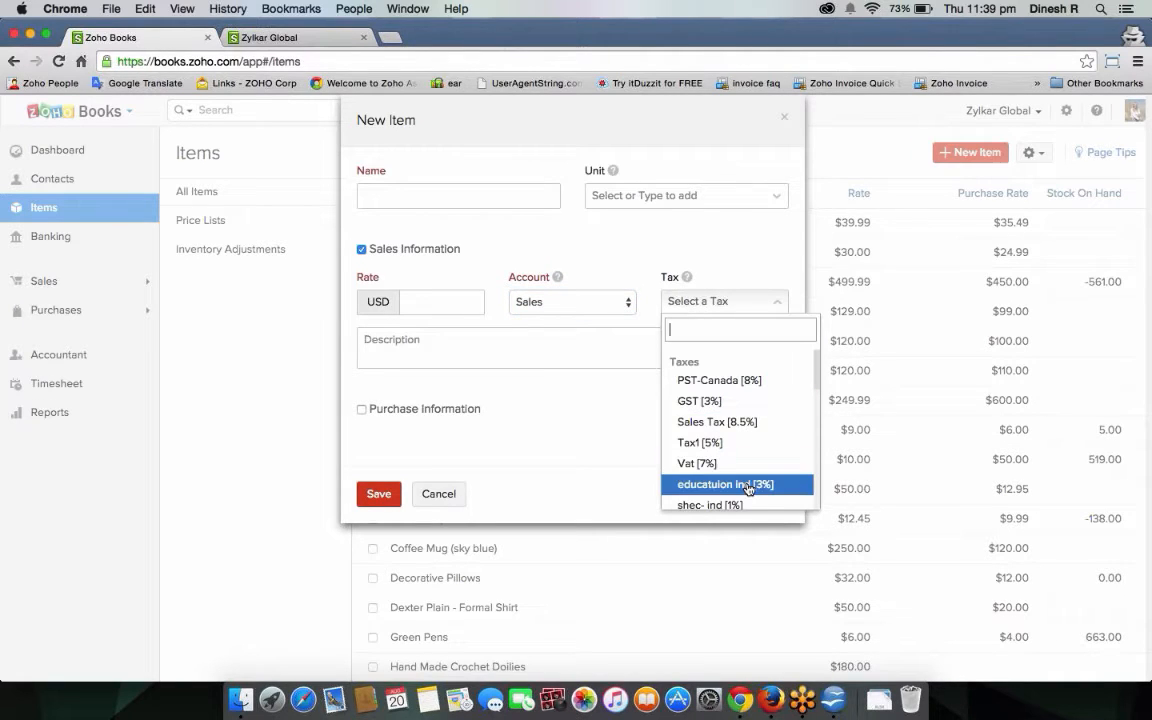
scroll(760, 470, "down", 3)
left_click(453, 354)
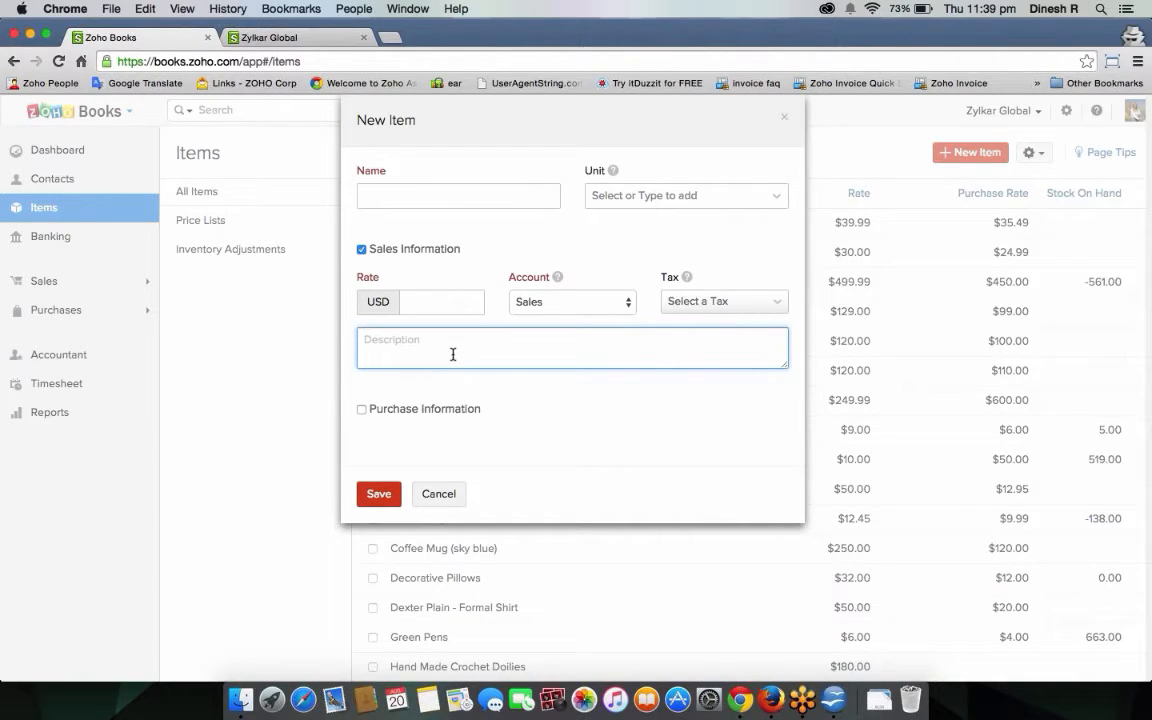
Re-enable purchase information; name the item Mobile phone, rate 399, account Sales, tax PST-Canada [8%].
left_click(362, 409)
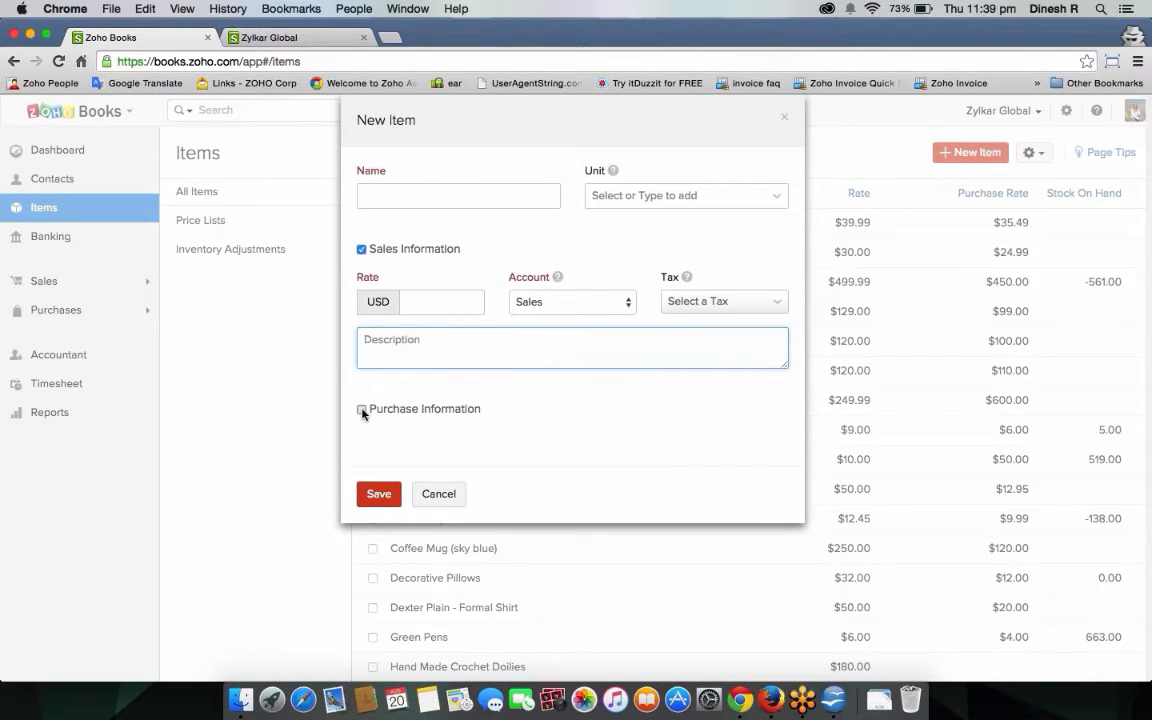
left_click(475, 186)
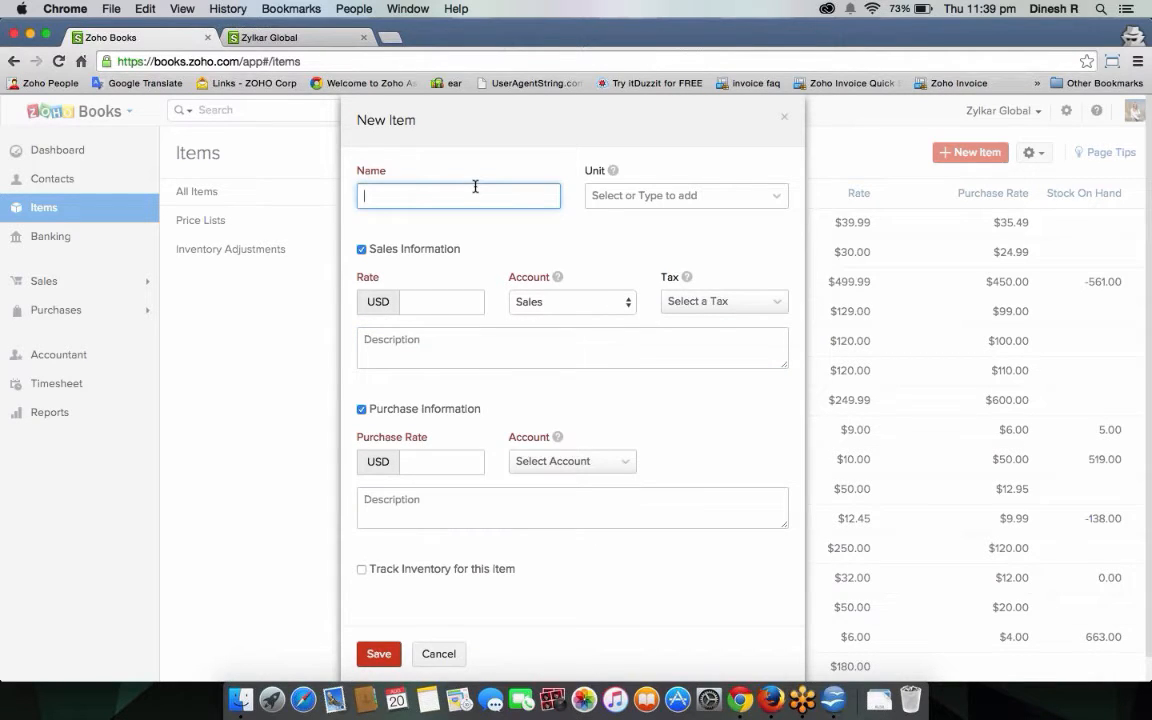
type("Mobile ohone")
left_click(447, 289)
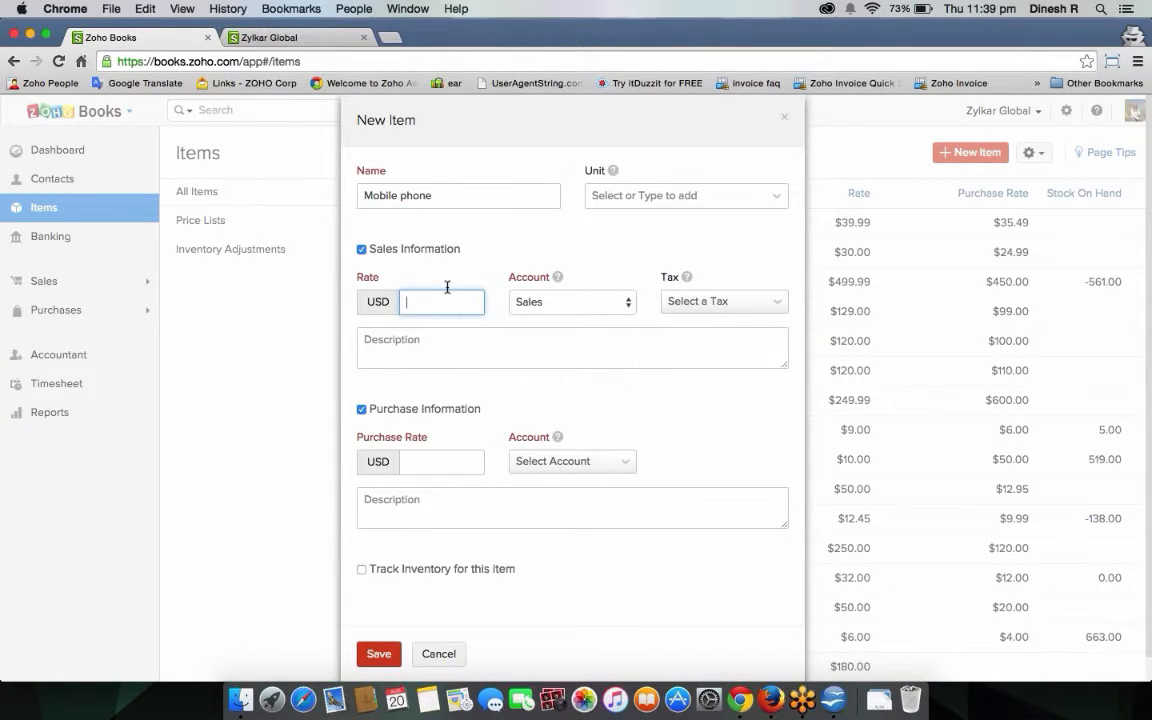
type("399")
left_click(545, 303)
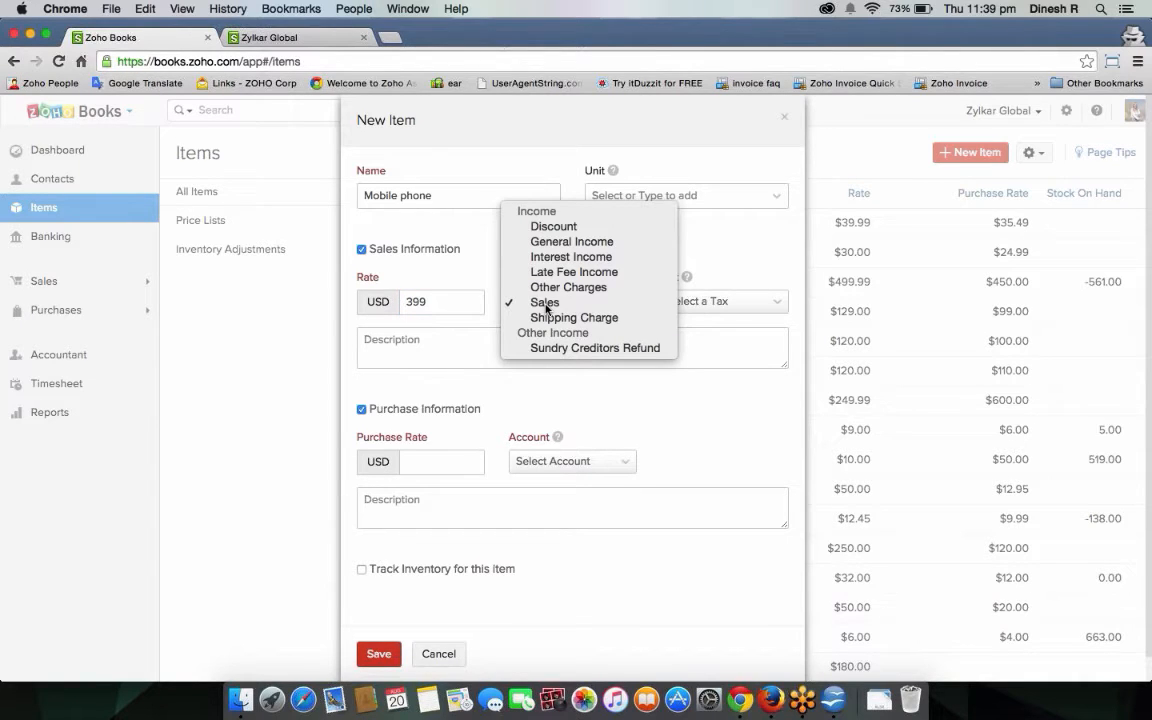
left_click(545, 302)
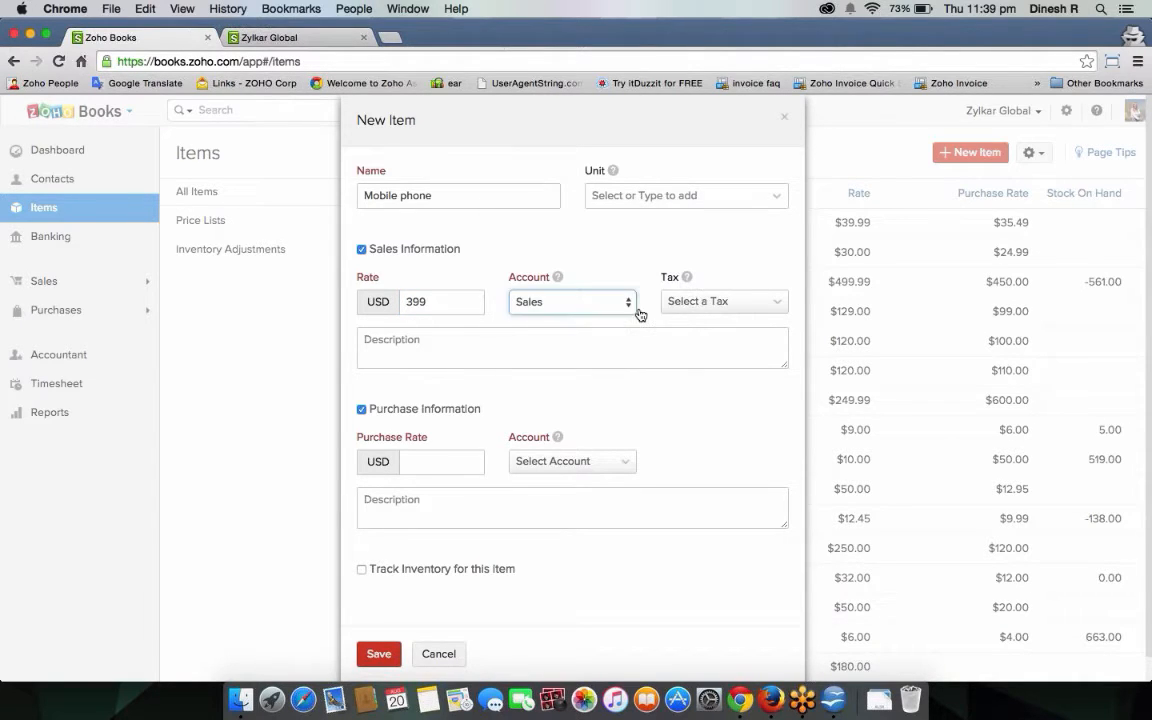
left_click(690, 302)
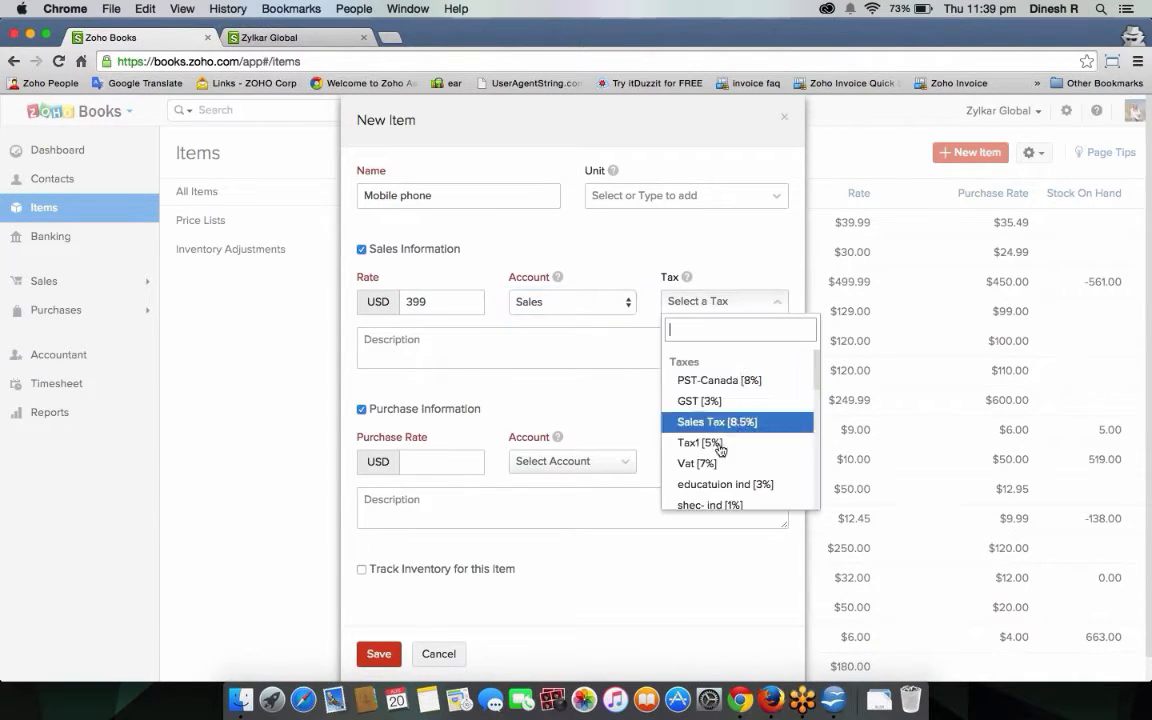
left_click(724, 388)
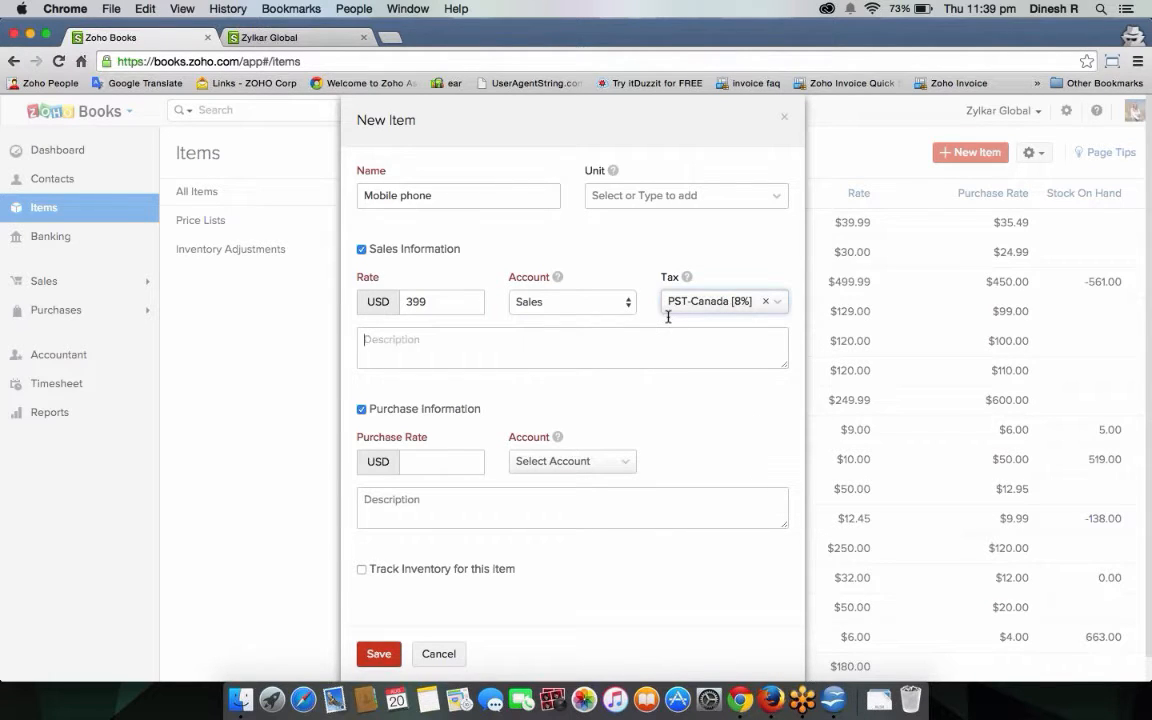
Enter the sales description 'This is a Mobile Phone Model4564'.
key("Tab")
type("This is")
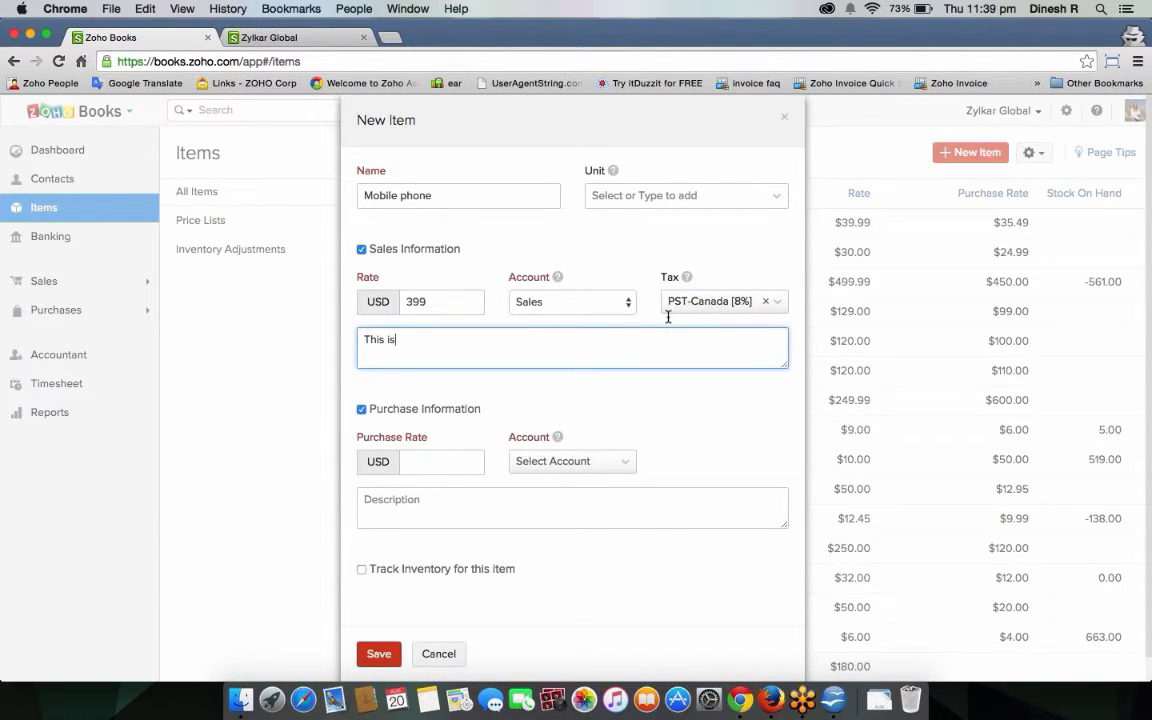
type(" a Mobile Phone Model4564")
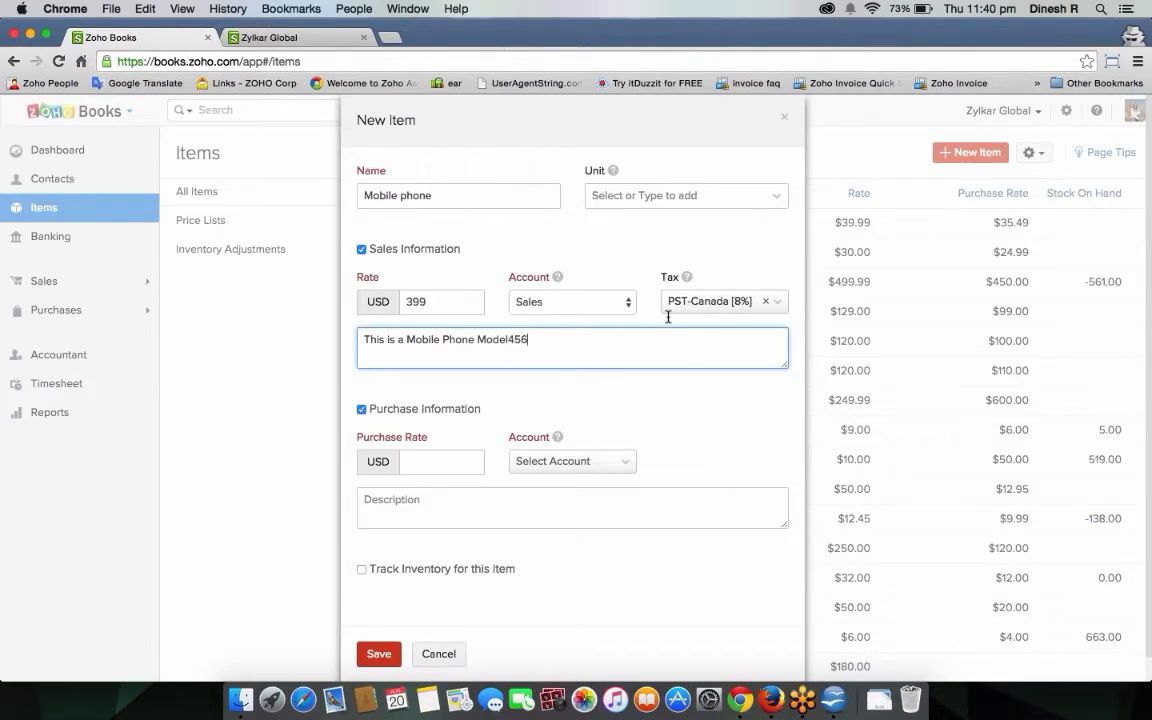
Set the purchase rate to 299 and browse the purchase account list.
scroll(445, 450, "down", 1)
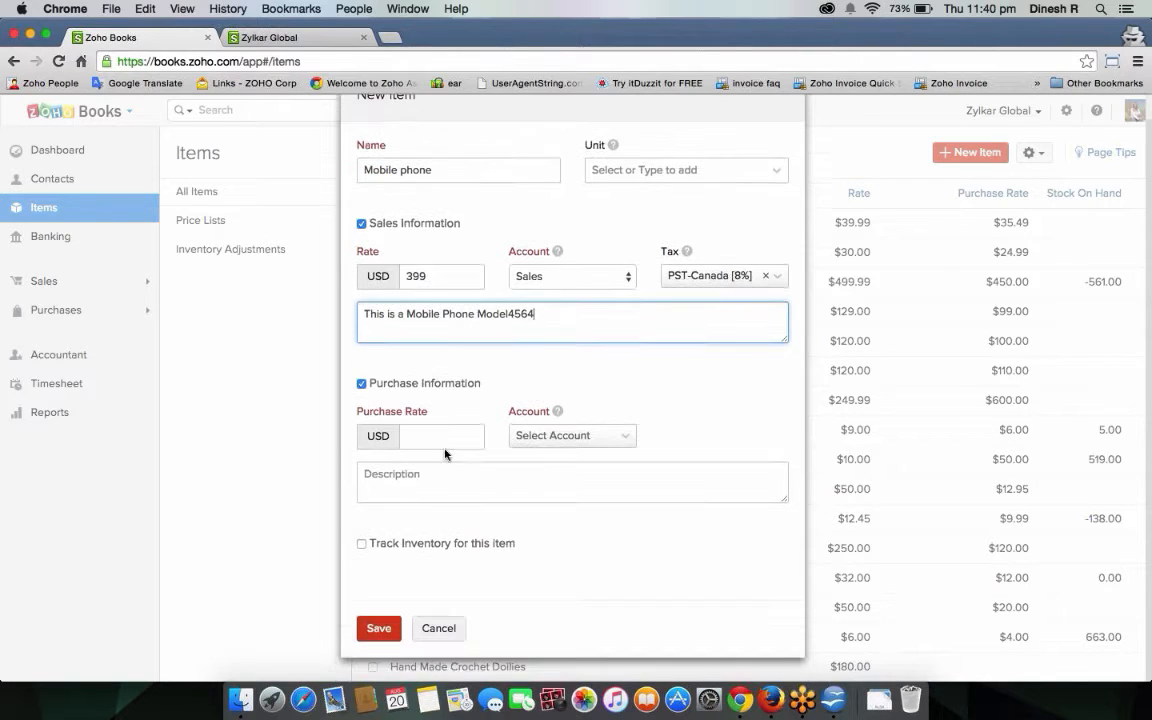
left_click(445, 445)
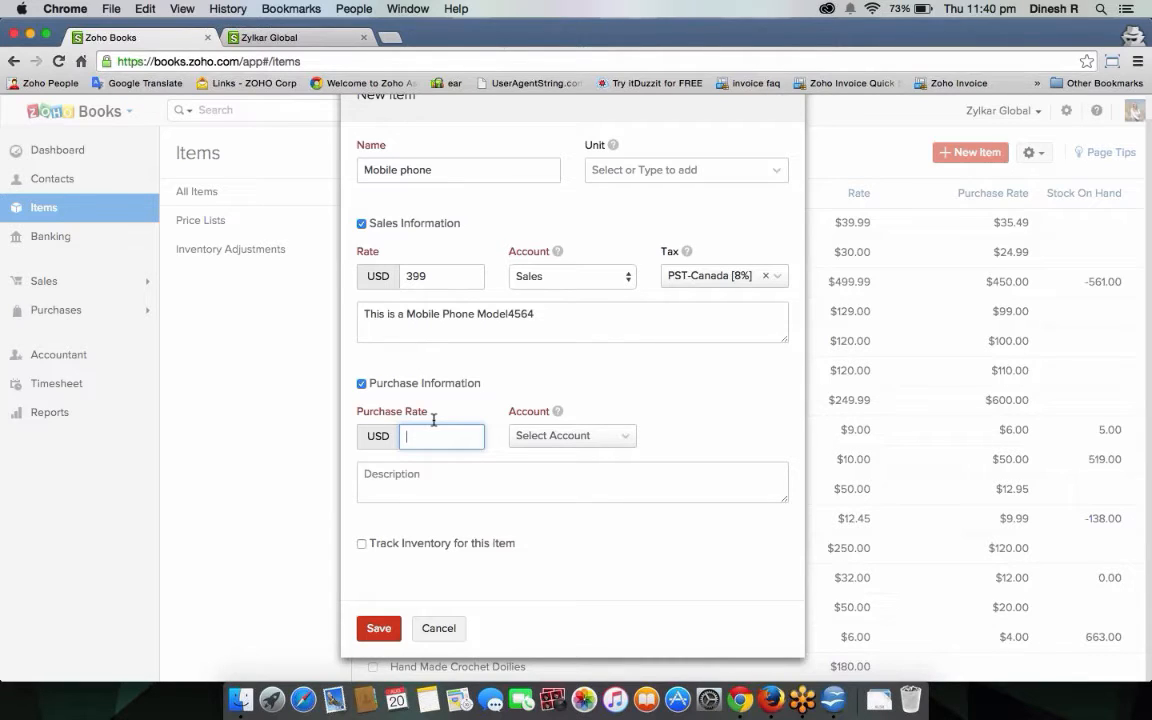
type("299")
left_click(531, 447)
scroll(607, 575, "down", 2)
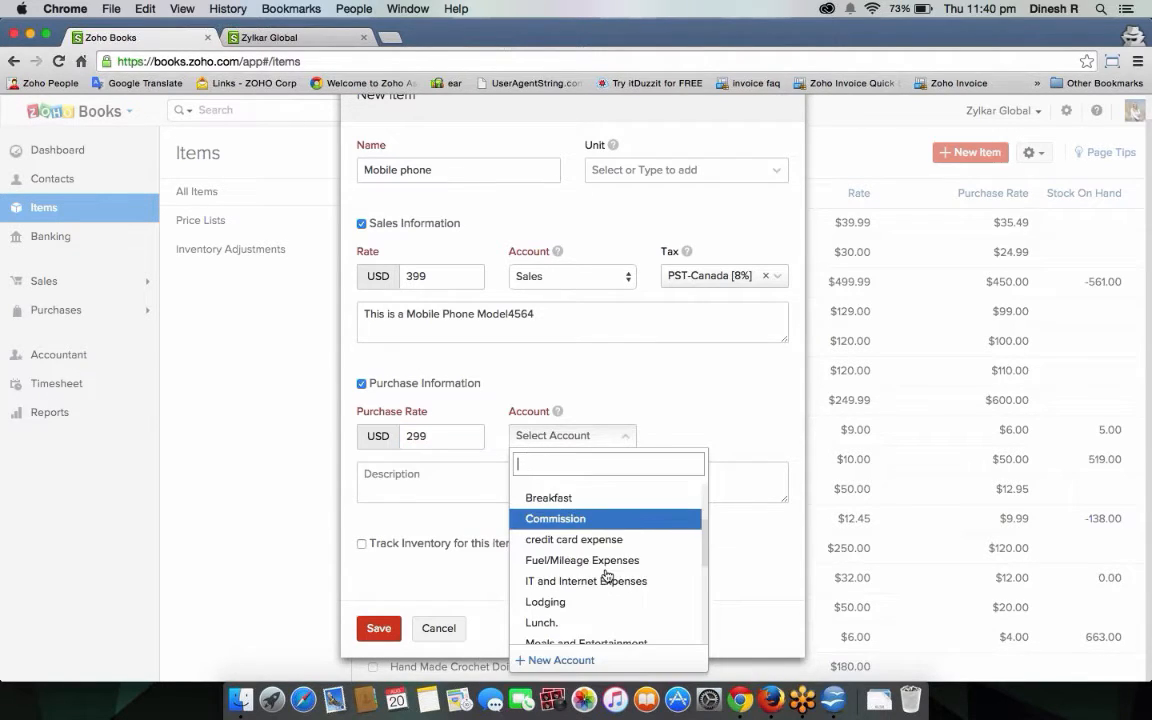
scroll(600, 590, "down", 2)
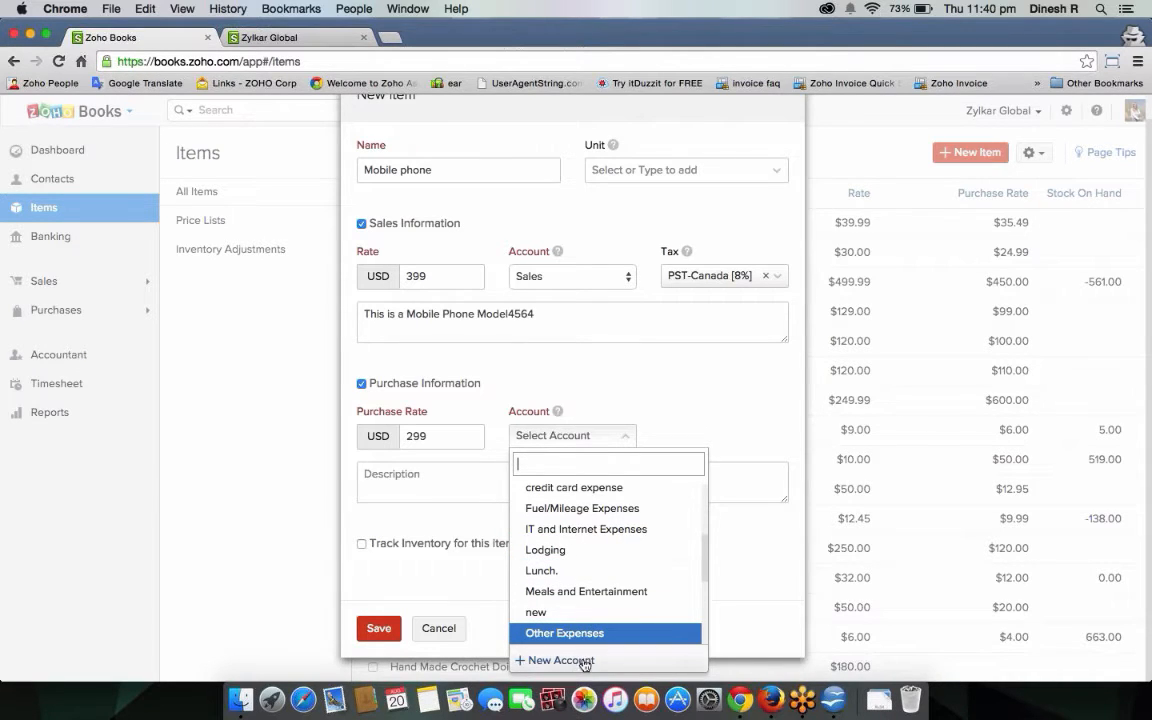
Create Cost of Goods Sold account 'Purchase mobile account', code 12321, and select it.
left_click(576, 662)
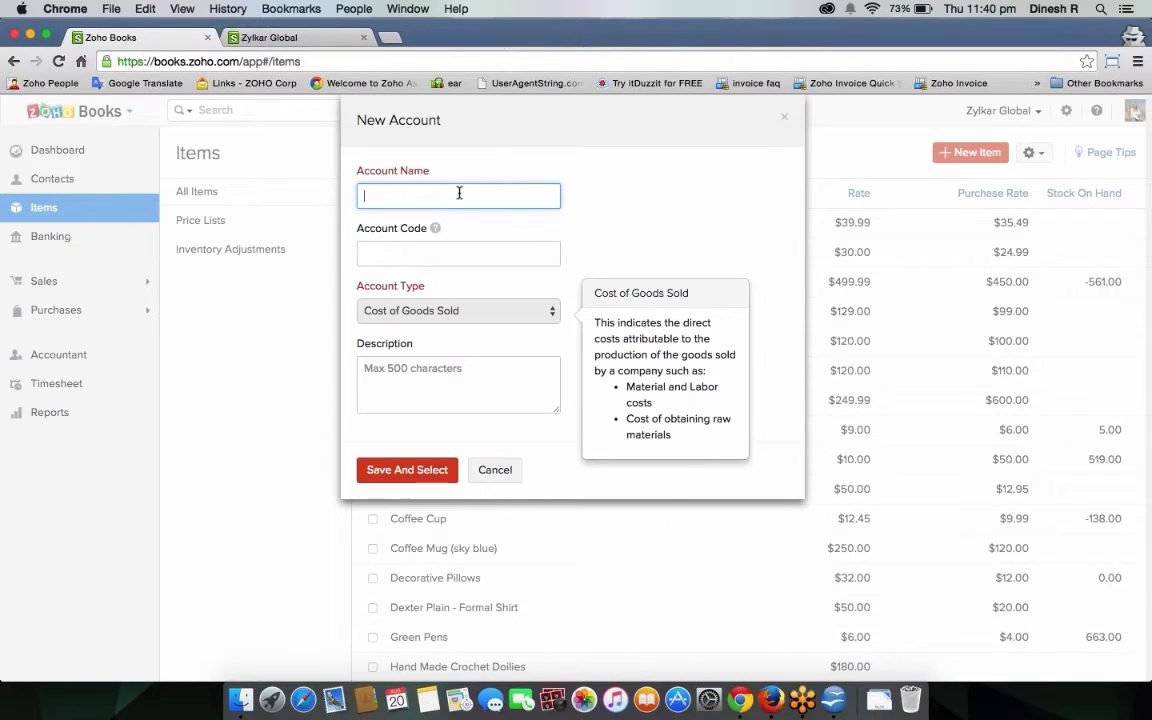
type("Purchzse m")
key("BackSpace")
key("BackSpace")
key("BackSpace")
key("BackSpace")
key("BackSpace")
type("ase mobile account")
left_click(430, 254)
type("12321")
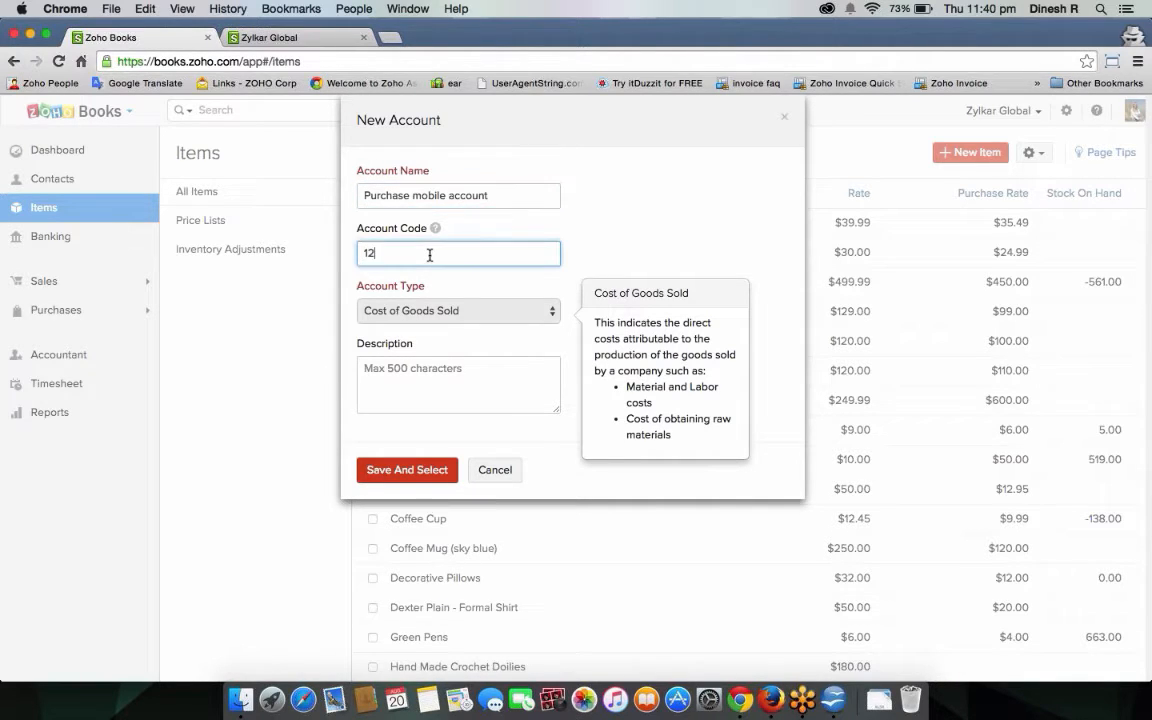
left_click(424, 471)
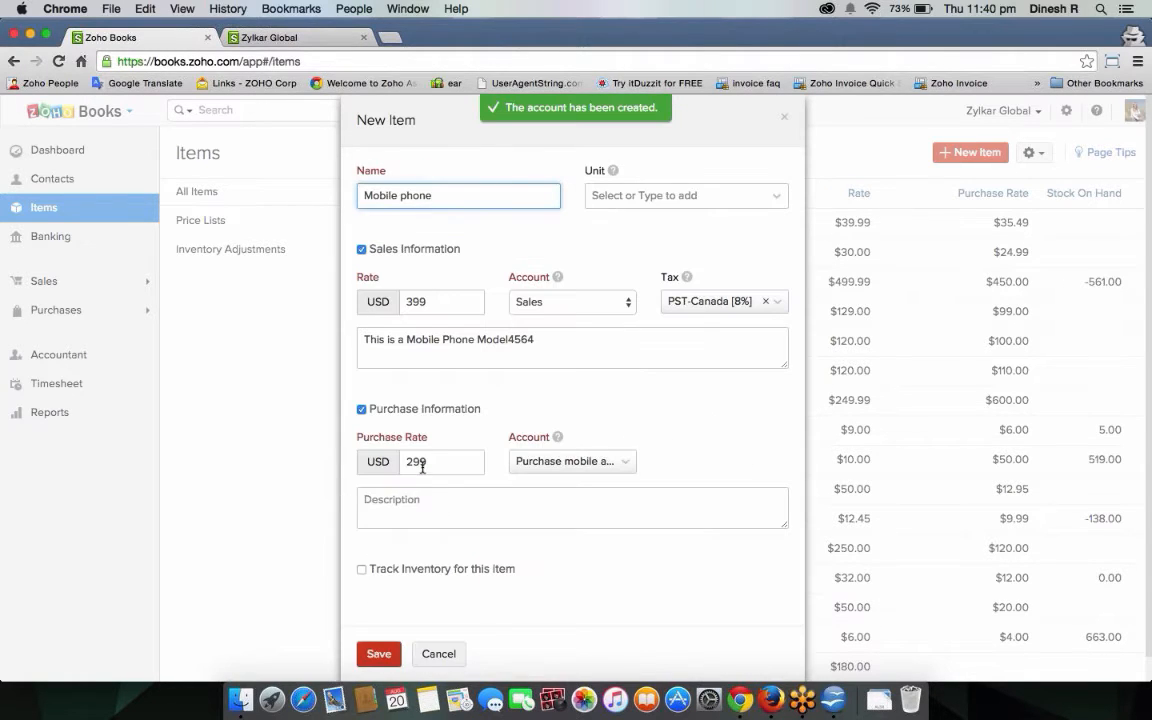
Enter the purchase description 'This is the purchase description...'.
scroll(427, 510, "down", 1)
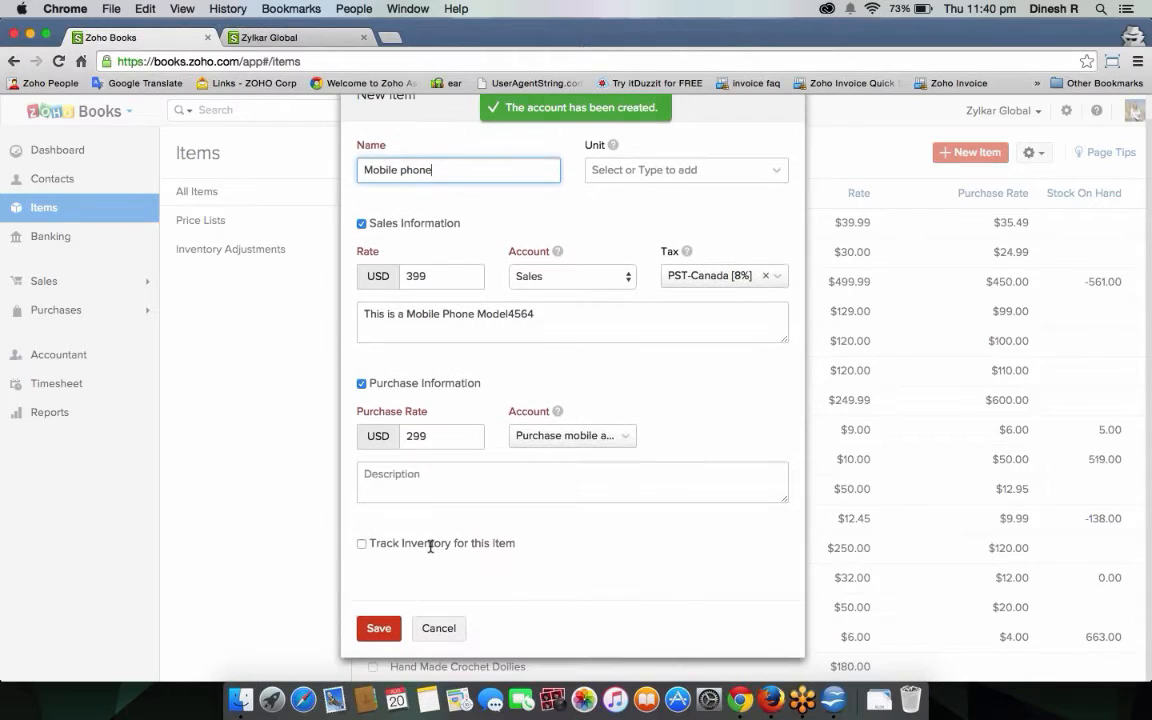
left_click(430, 495)
type("This is the ")
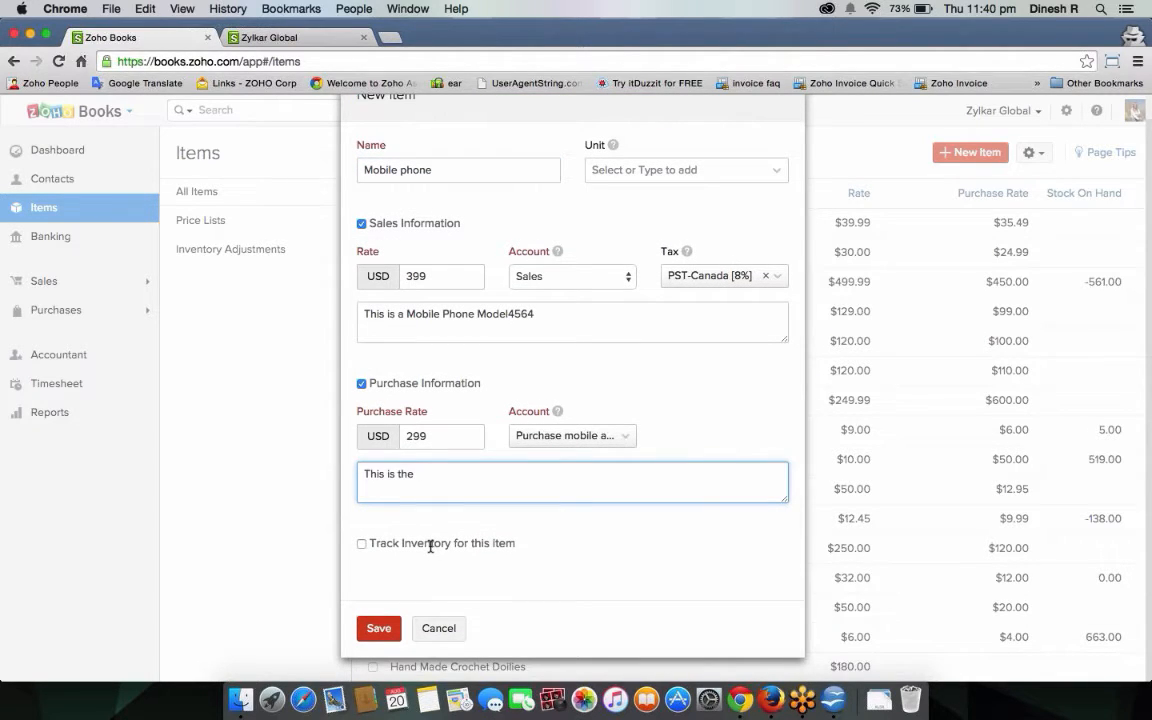
type("purchase description...")
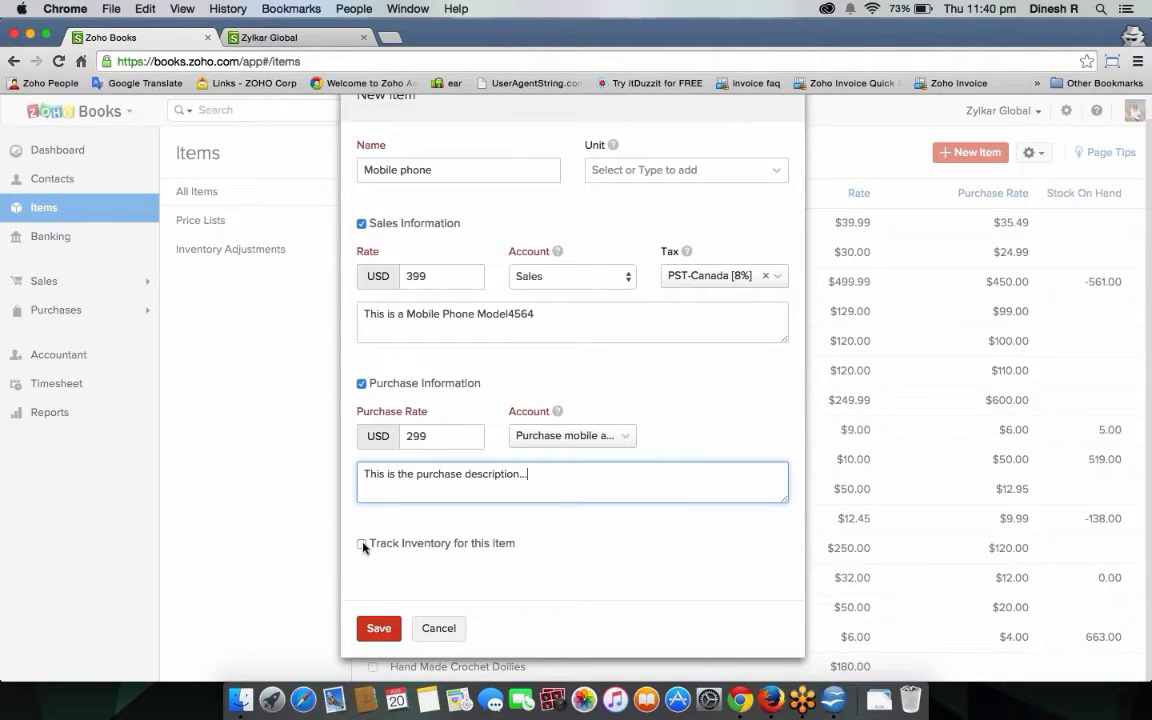
Track inventory with opening stock 10 at 299 per unit, save the item, then go to Contacts.
left_click(363, 545)
scroll(606, 531, "down", 1)
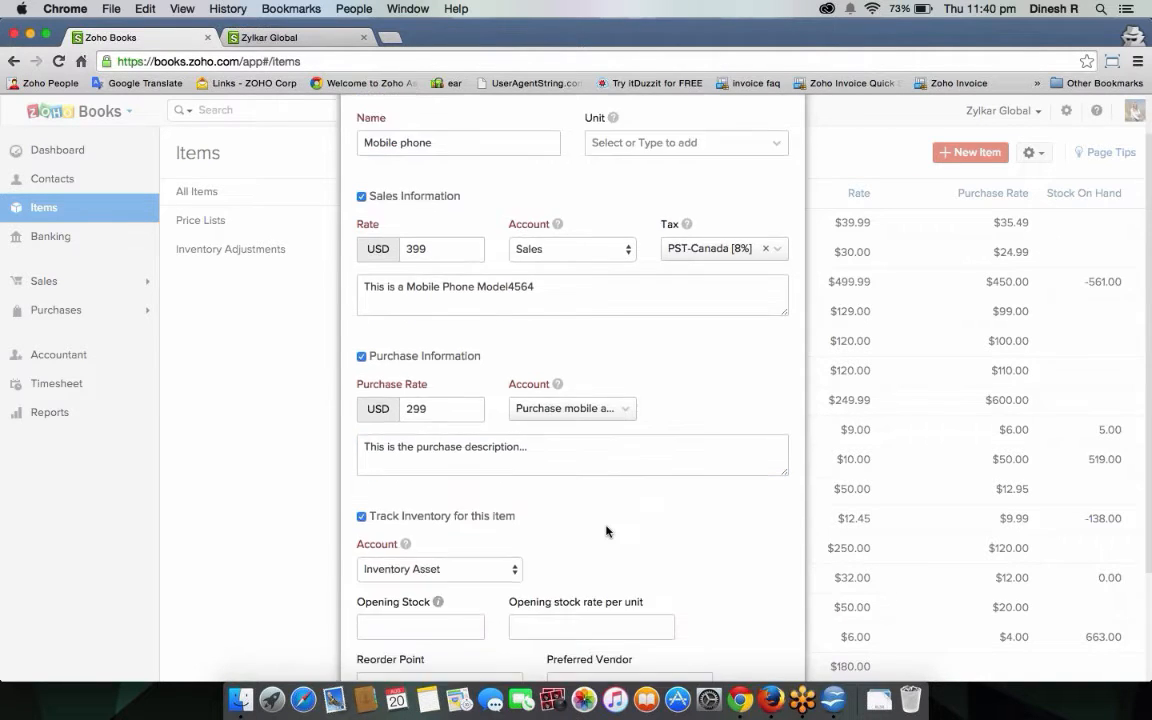
scroll(606, 531, "down", 4)
key("Tab")
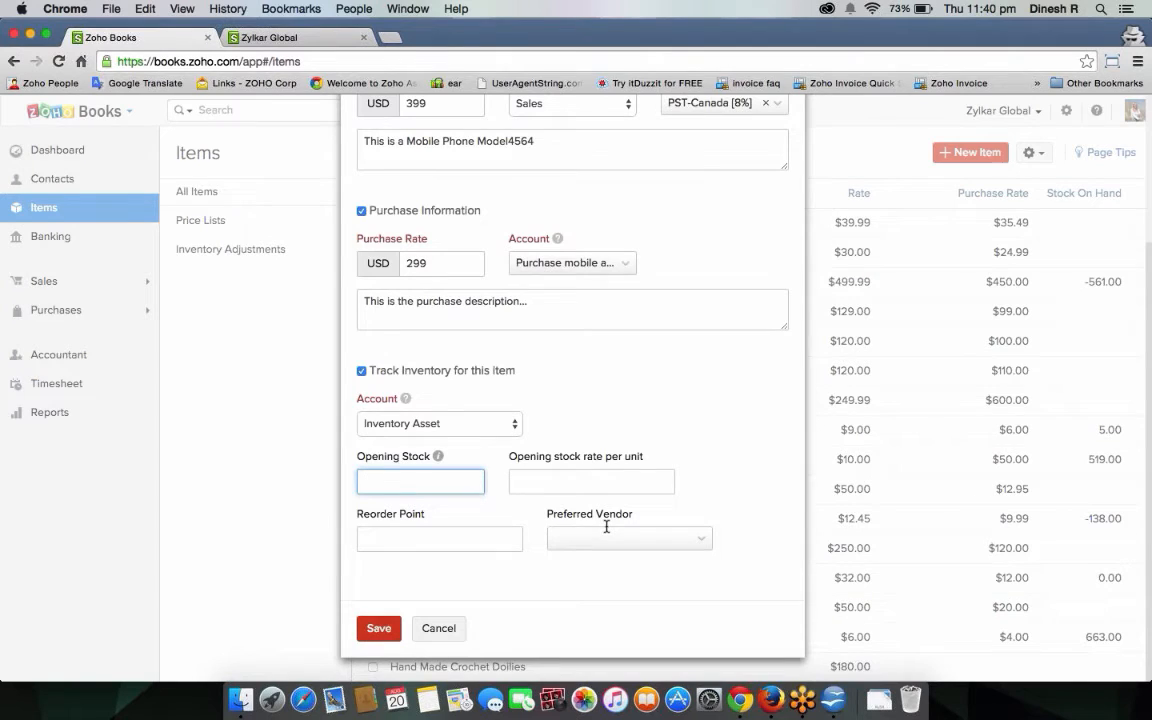
left_click(535, 481)
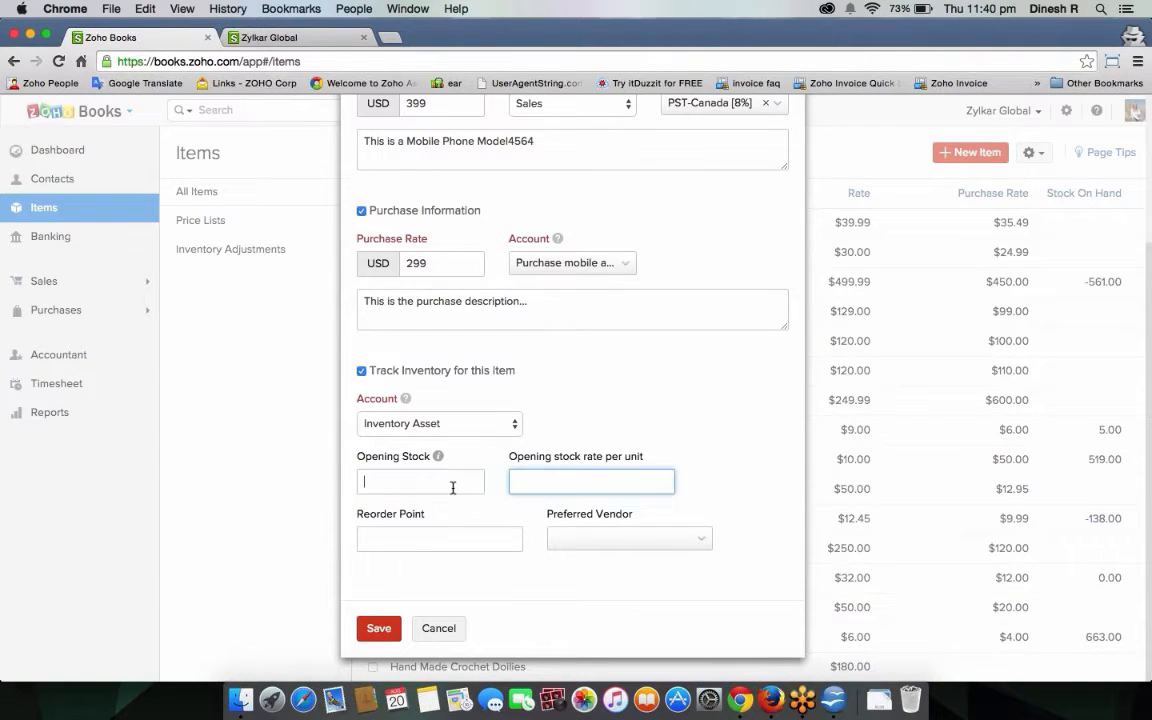
type("10")
key("Tab")
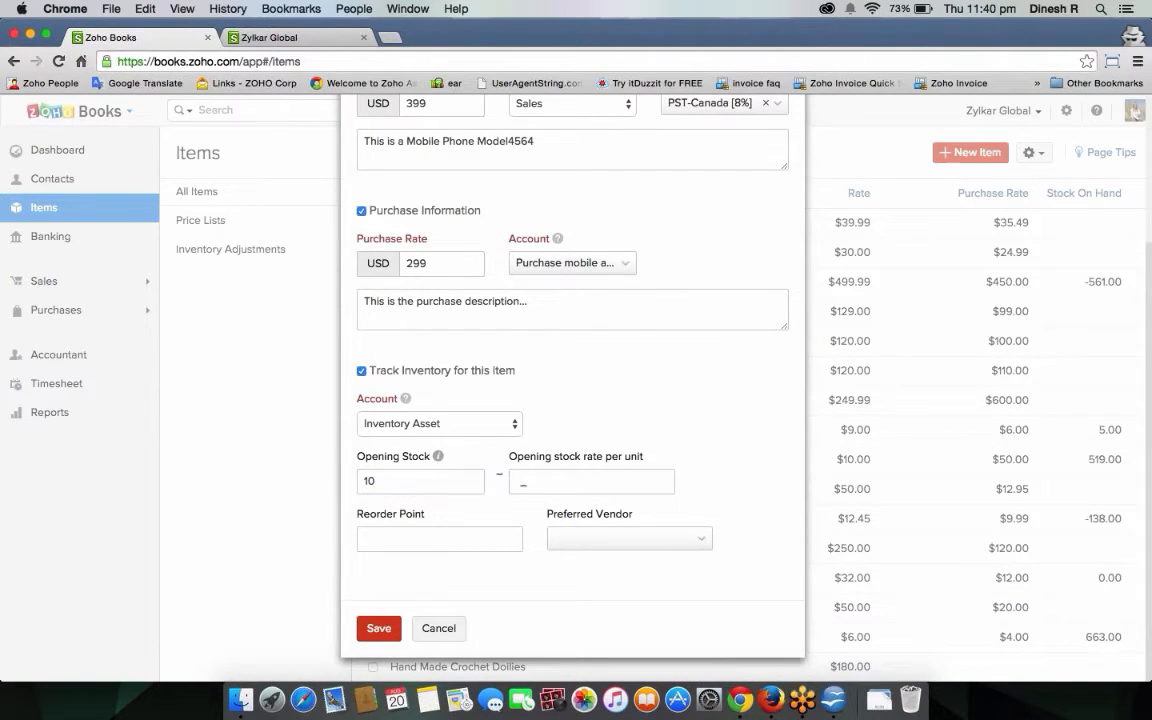
left_click(522, 481)
type("299")
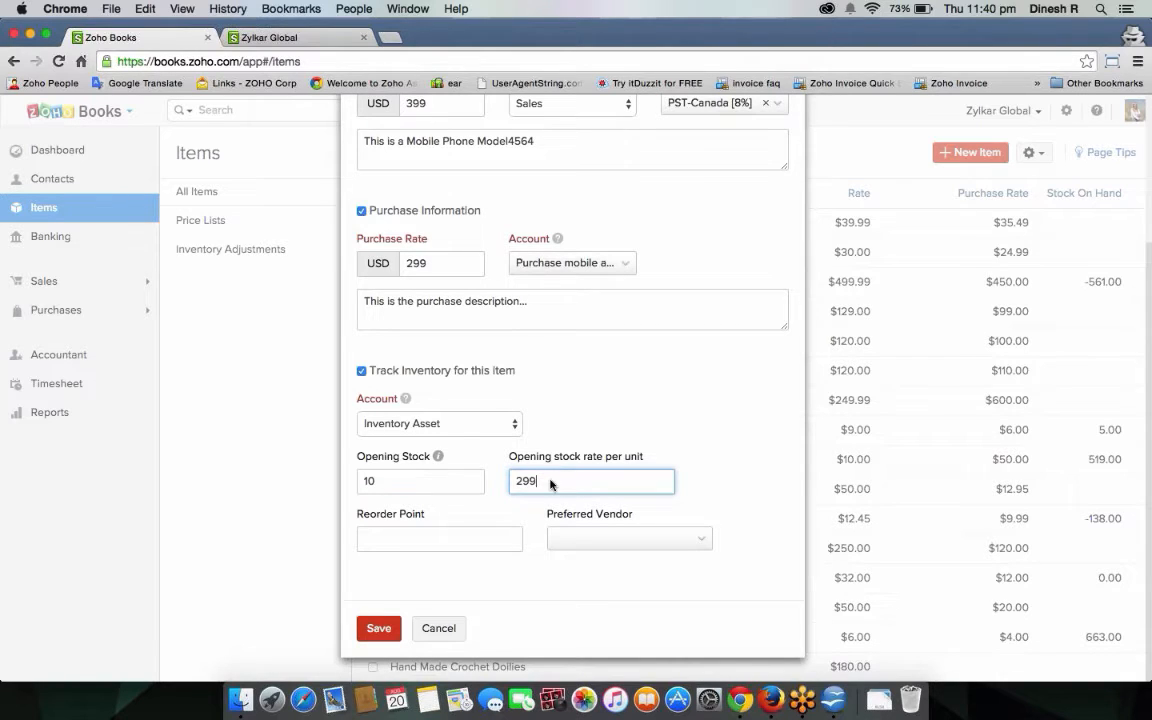
left_click(381, 628)
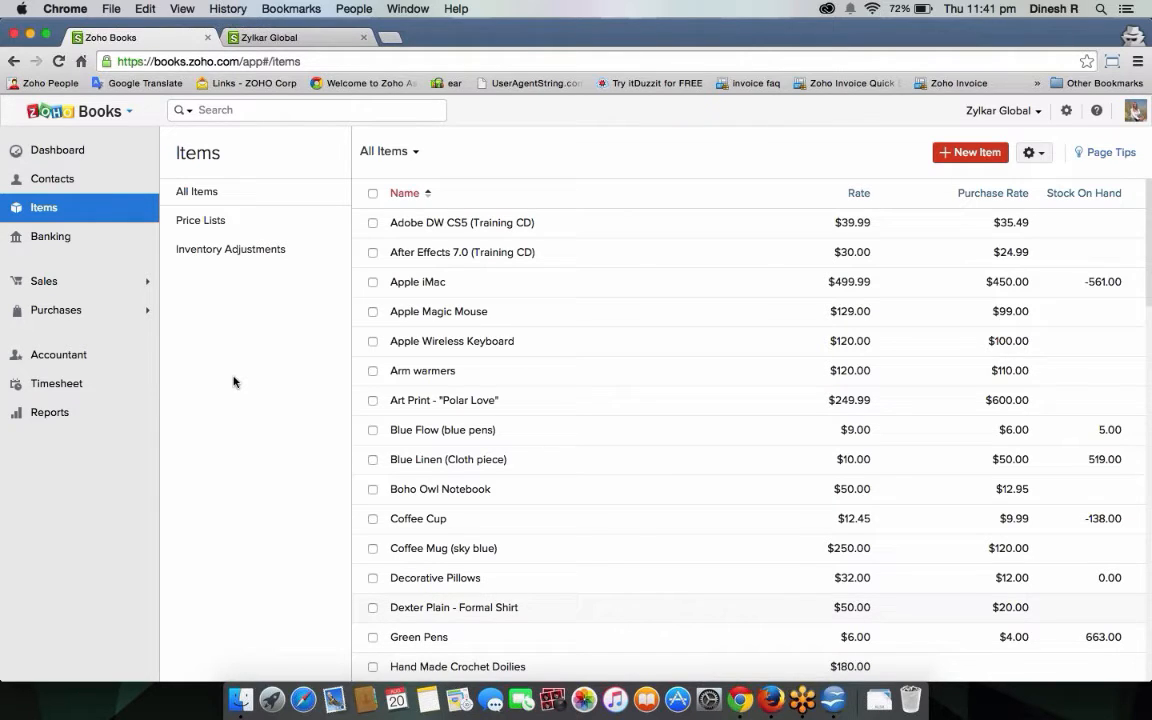
left_click(64, 184)
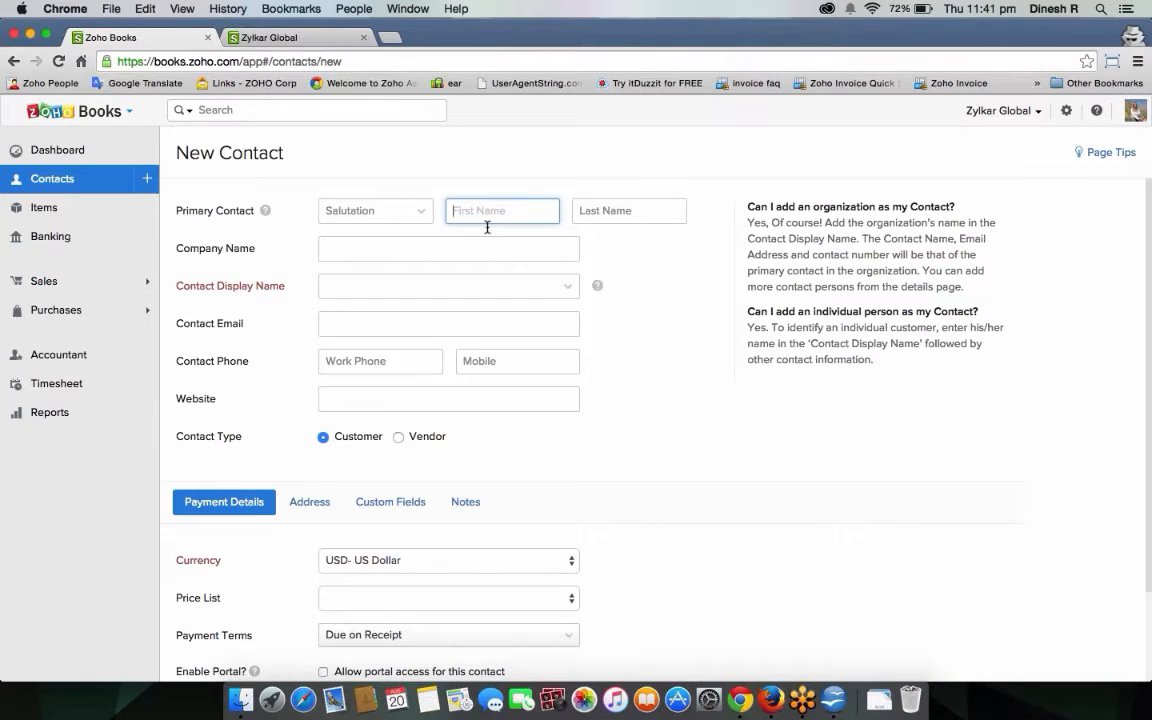
Enter the contact's first name, use it as display name, and mark the contact as Vendor.
type("William")
left_click(440, 286)
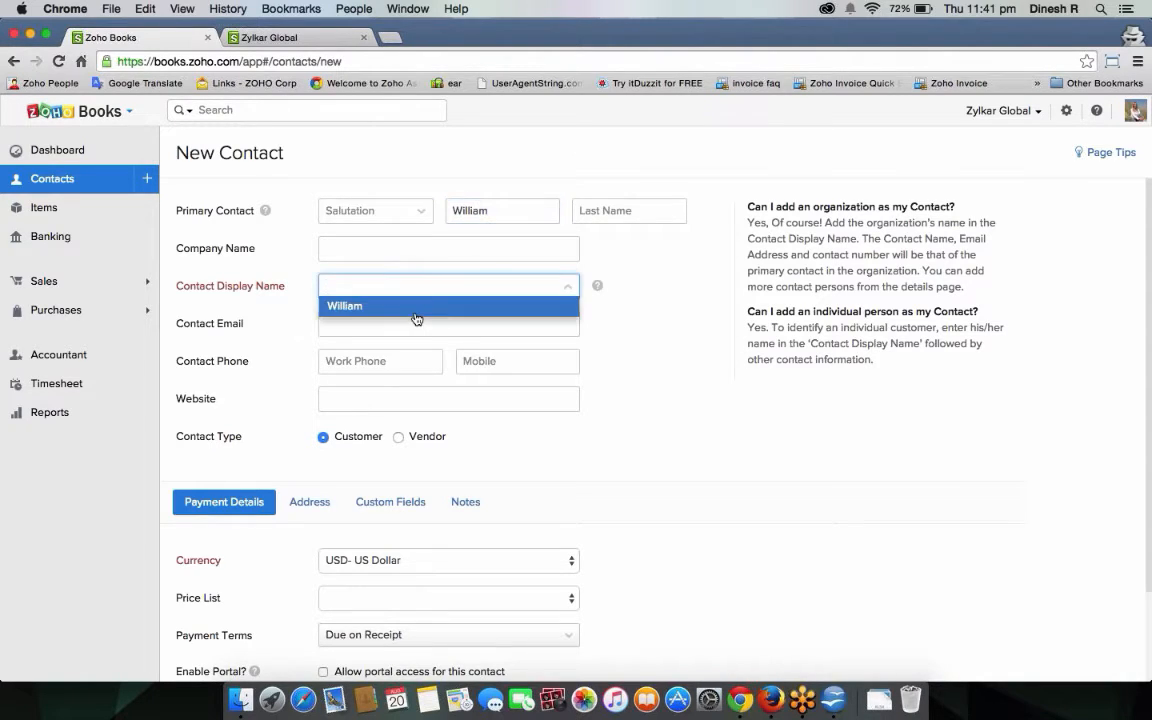
left_click(417, 304)
scroll(420, 383, "down", 2)
left_click(398, 337)
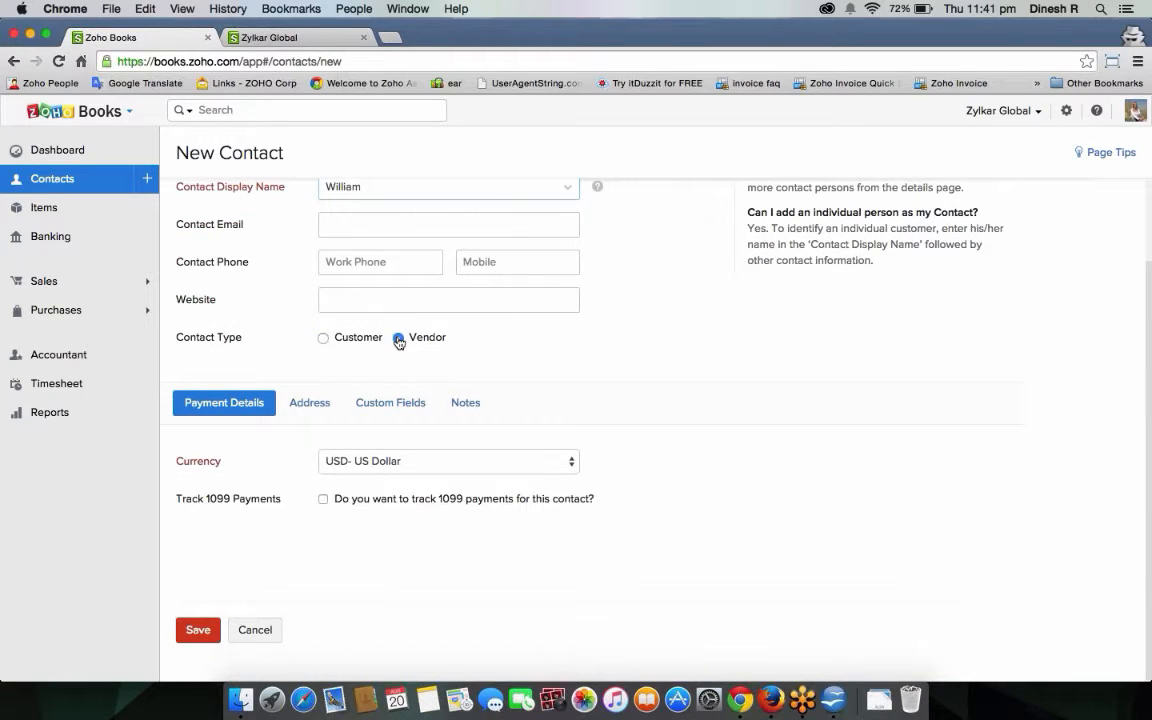
scroll(398, 337, "up", 3)
Fill in the contact's e-mail address, keep USD currency, and show the address fields.
left_click(440, 315)
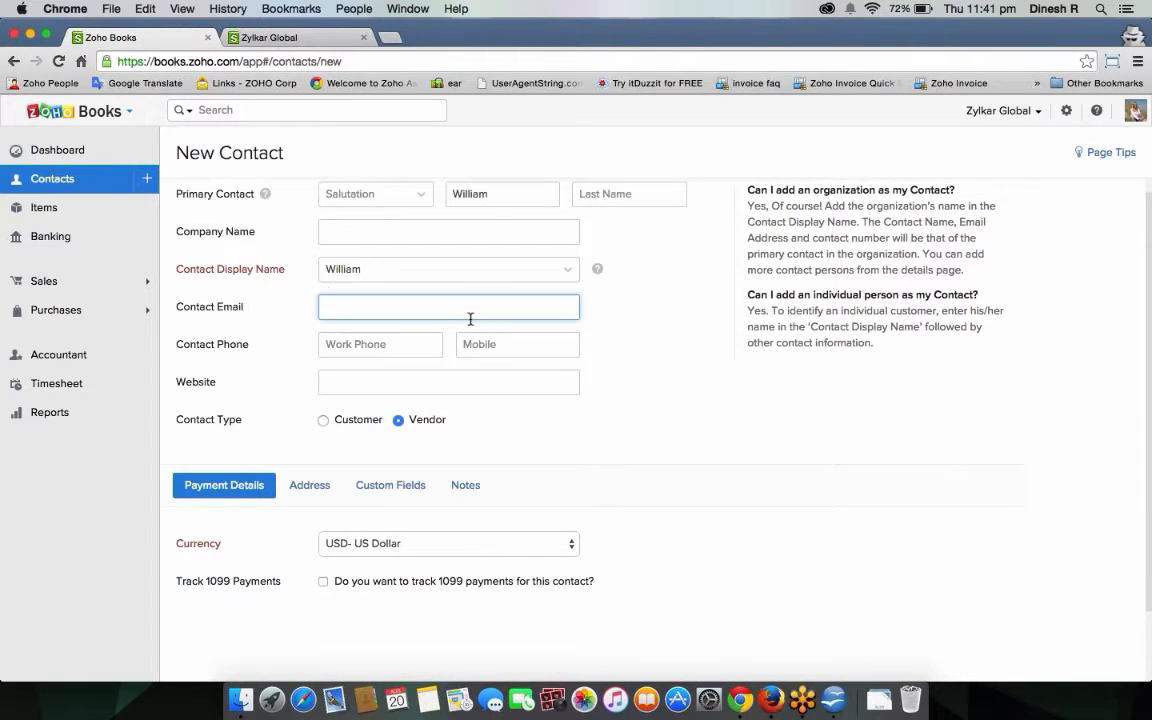
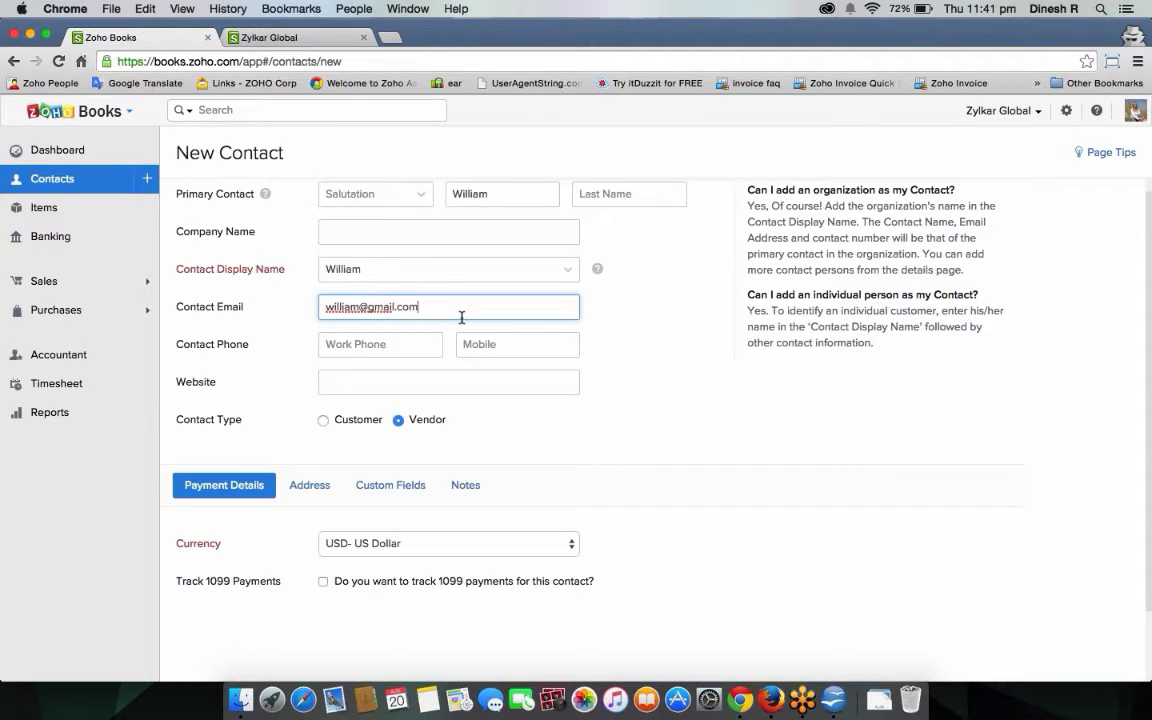
scroll(501, 435, "down", 2)
left_click(370, 460)
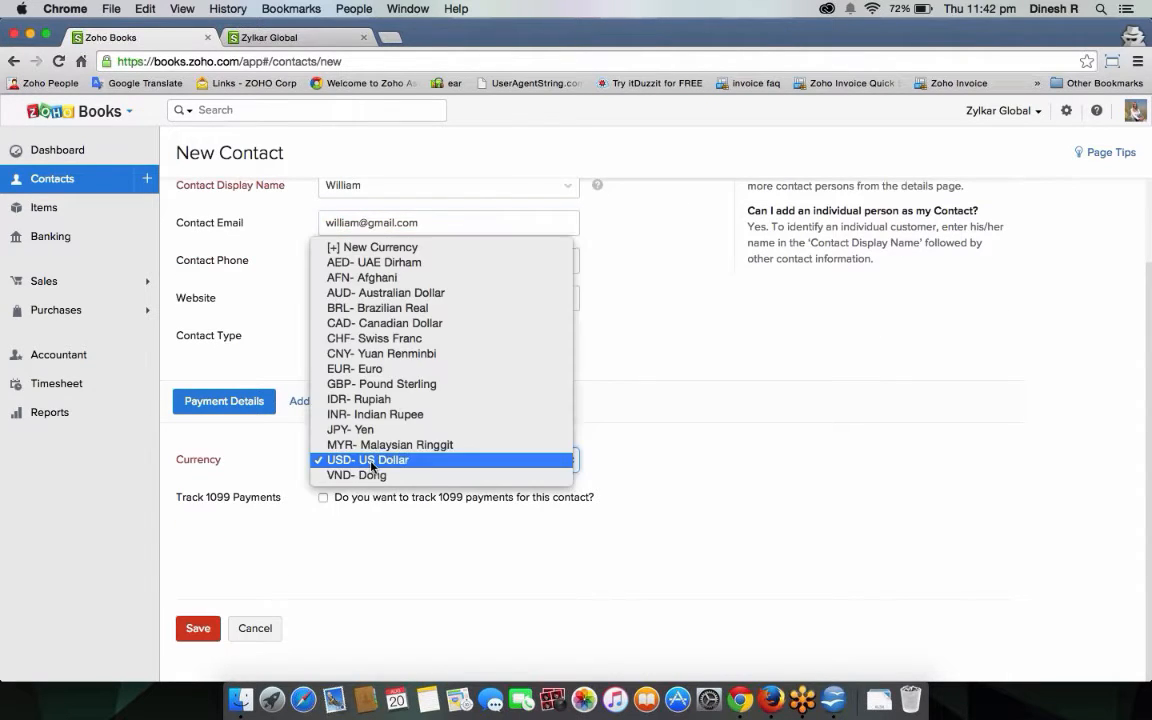
left_click(371, 462)
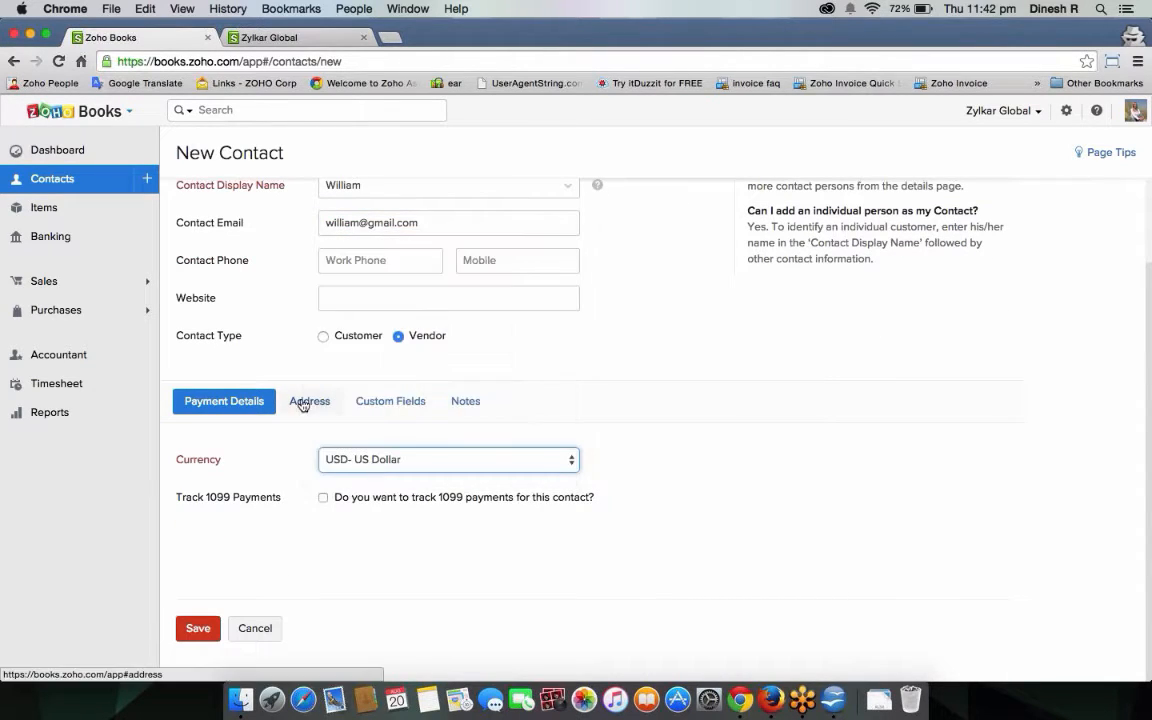
left_click(309, 403)
Fill the billing address: Address line 1, city, stat, zip 10001, country U.S.A.
scroll(435, 466, "down", 2)
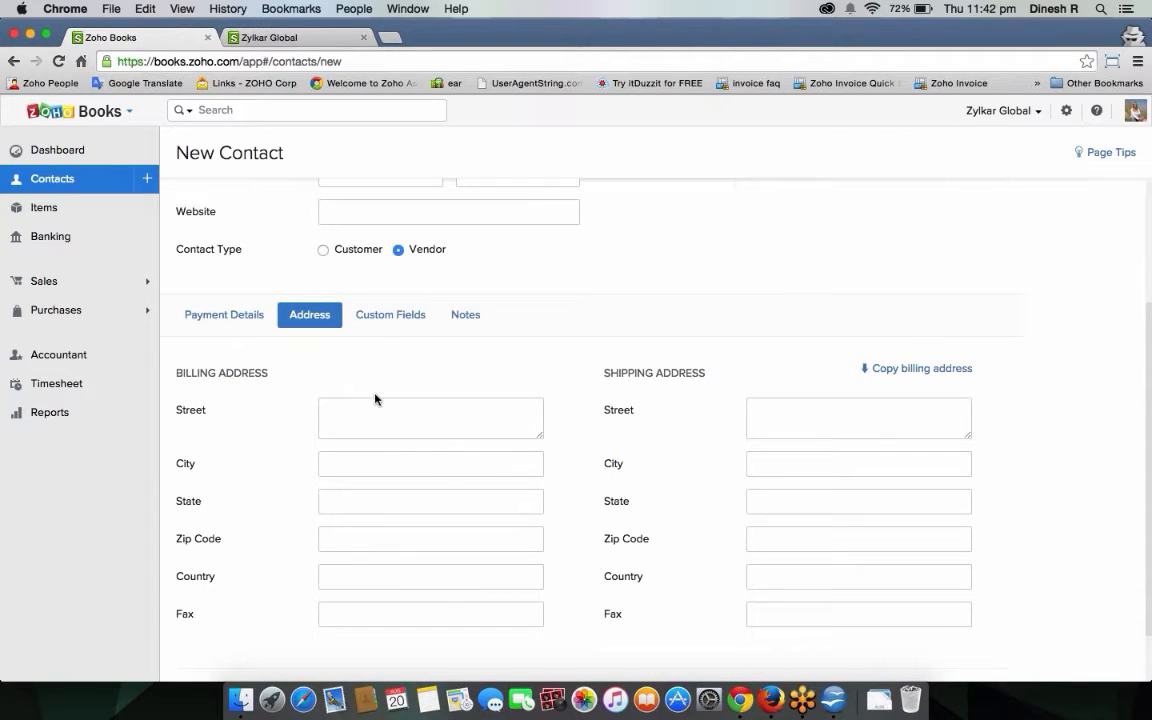
left_click(390, 314)
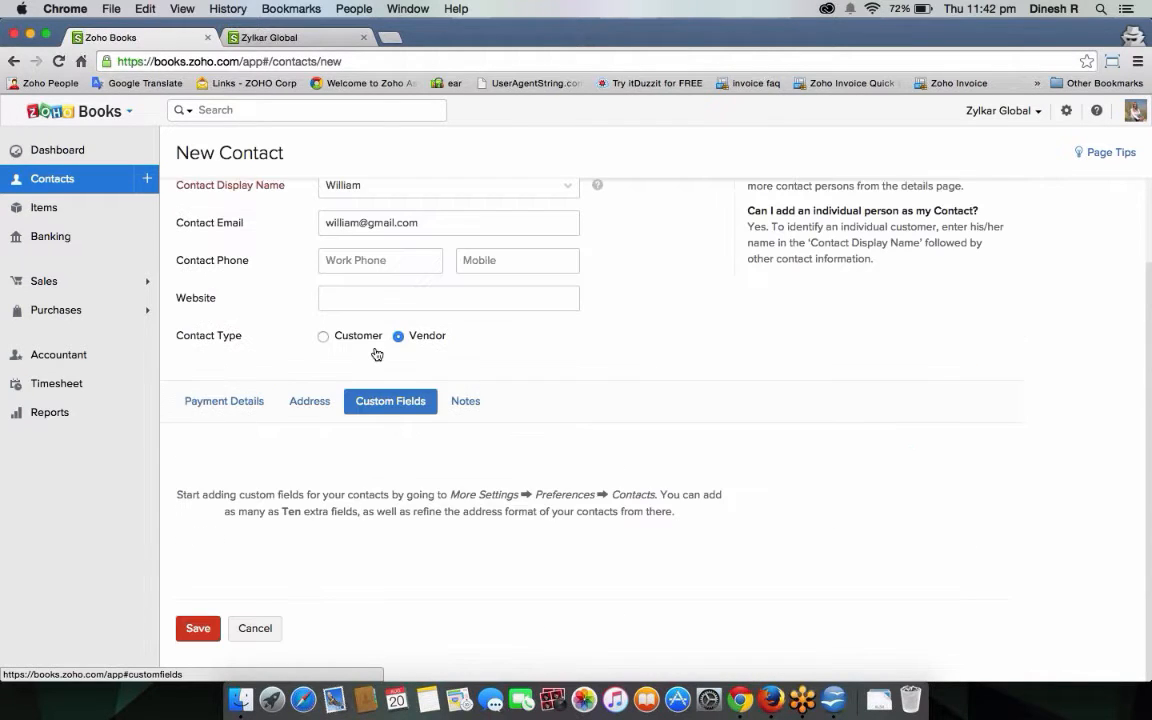
left_click(309, 401)
left_click(350, 509)
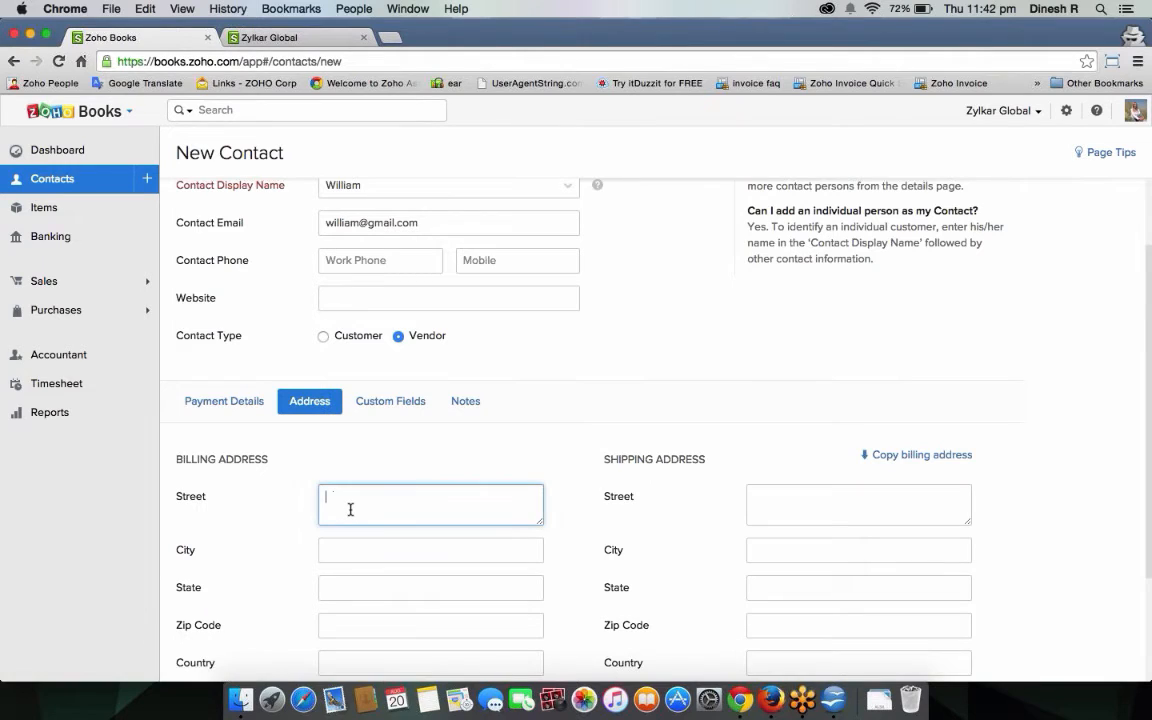
type("Address line 1")
scroll(411, 517, "down", 2)
left_click(366, 462)
type("c")
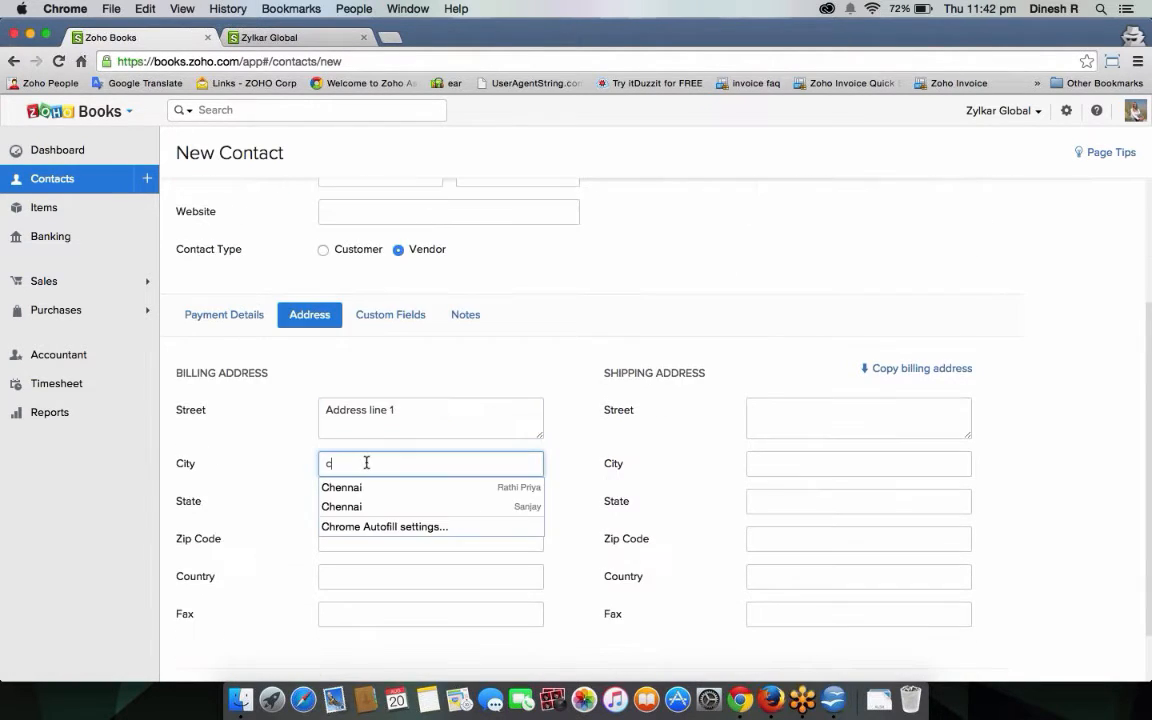
type("i")
key("BackSpace")
type("ity")
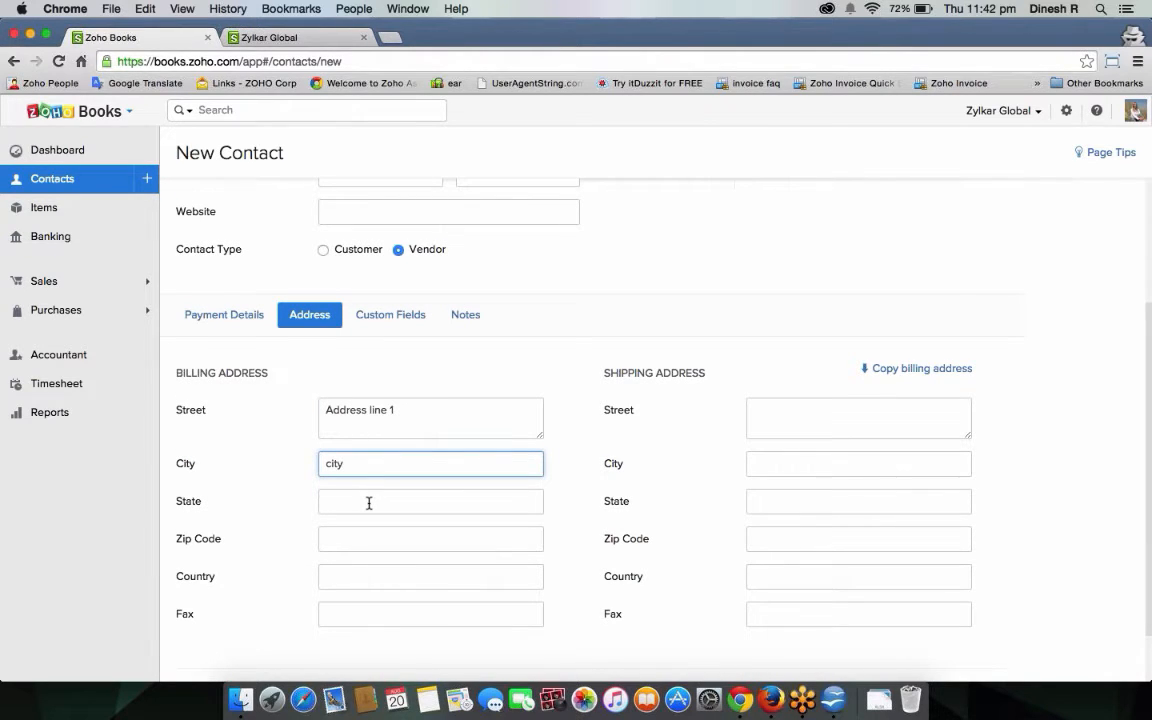
left_click(369, 503)
type("state")
left_click(370, 540)
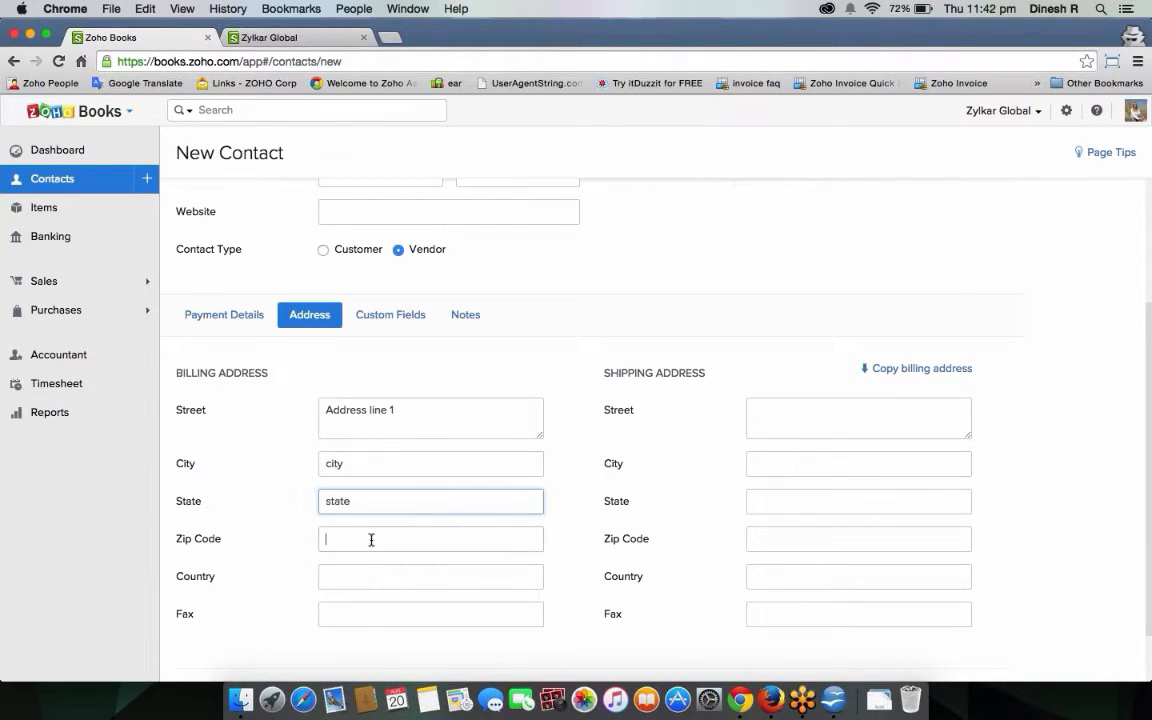
type("1001")
key("BackSpace")
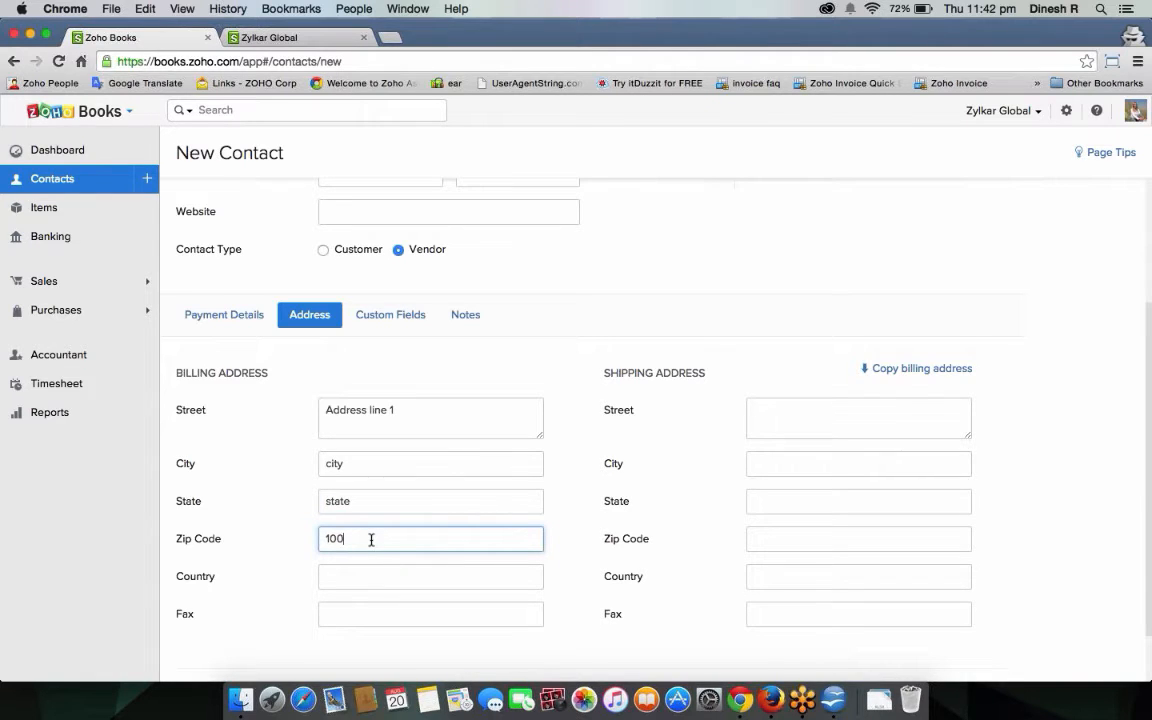
type("01")
left_click(390, 589)
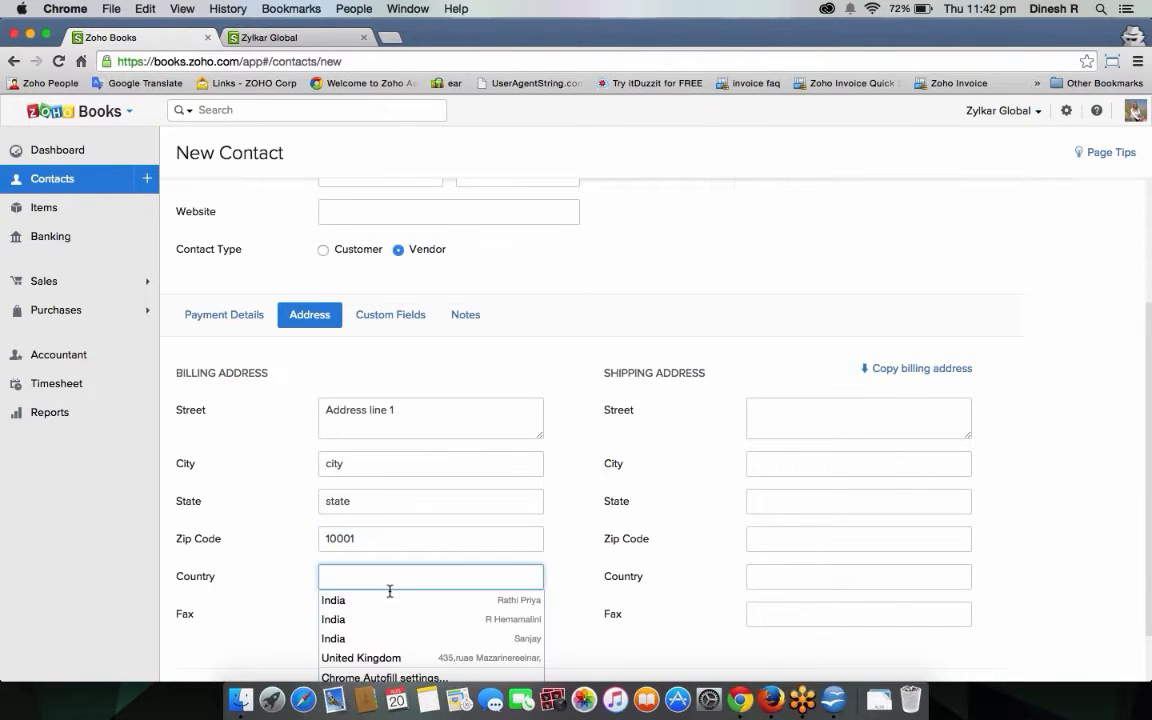
type("U.")
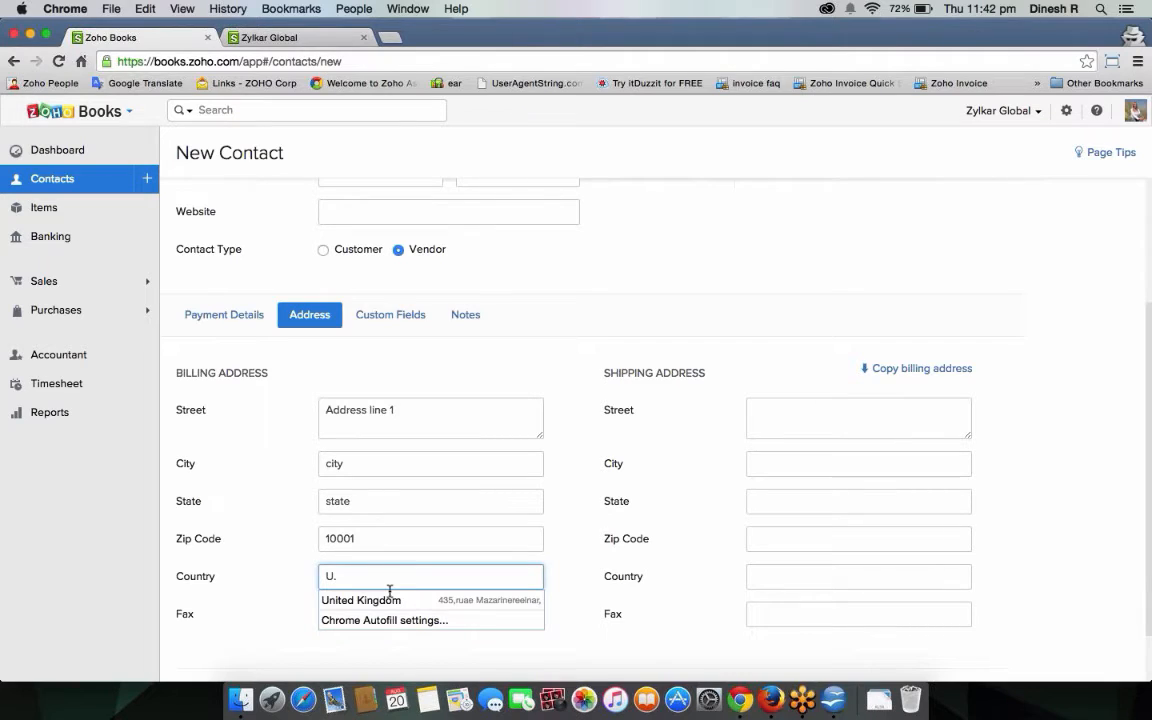
type("S.A")
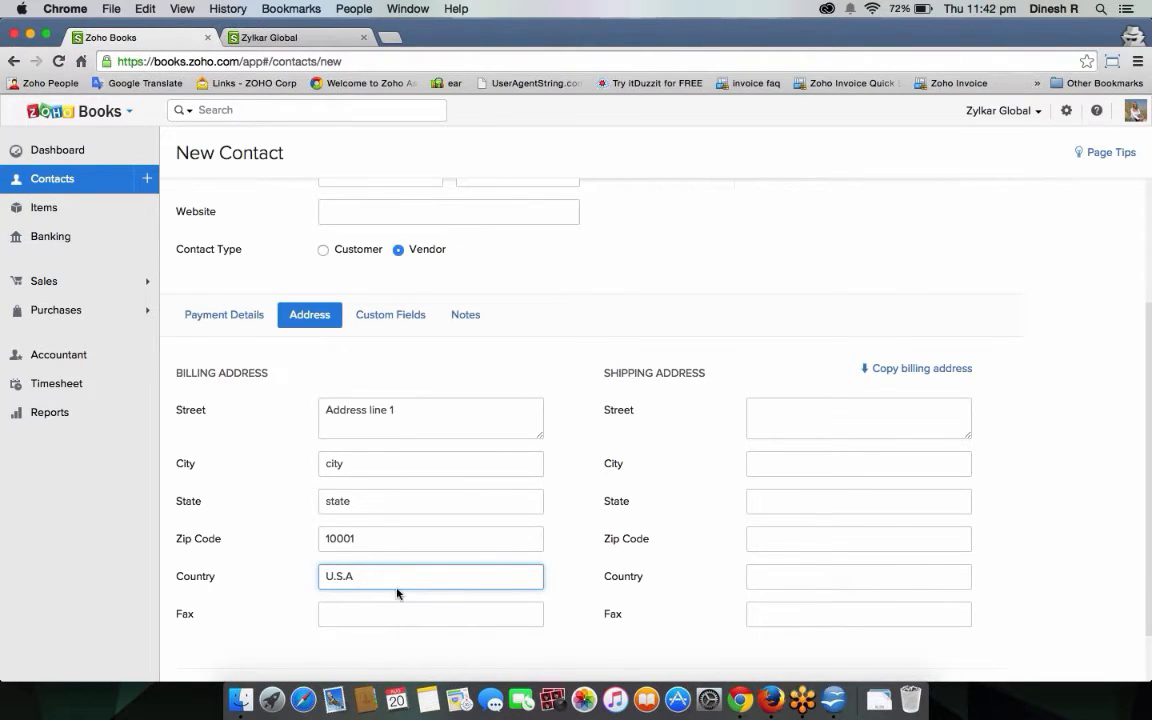
Copy the billing address to shipping and save the vendor contact.
left_click(905, 372)
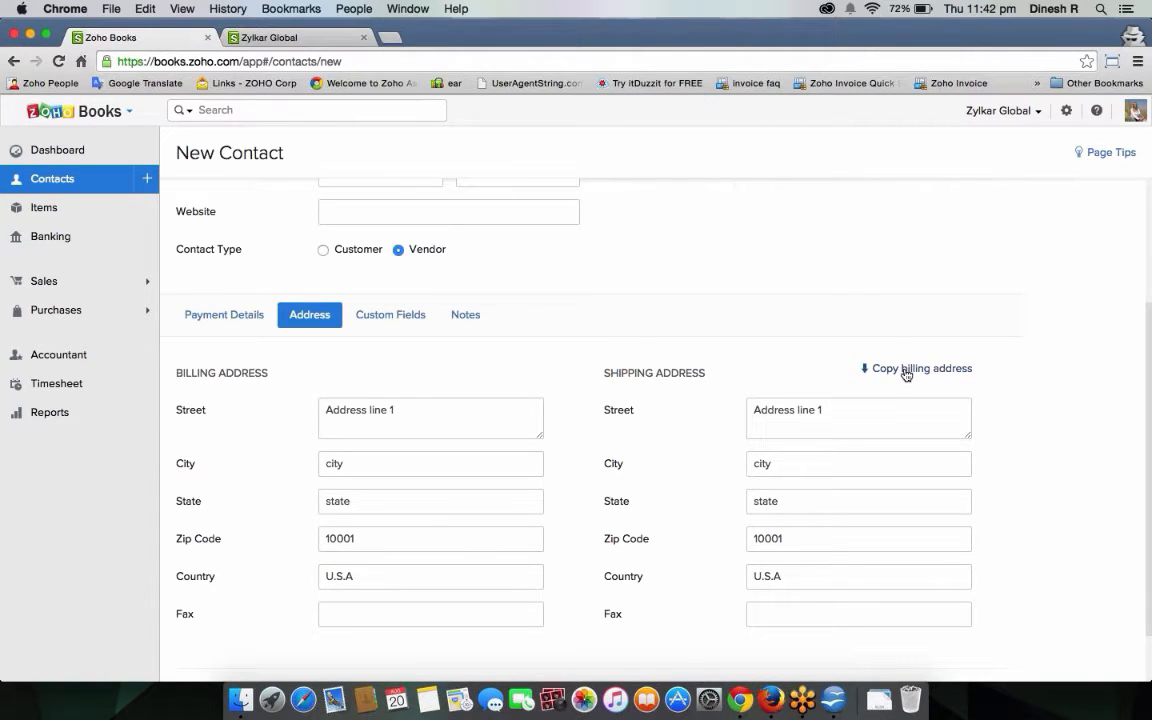
scroll(499, 393, "down", 2)
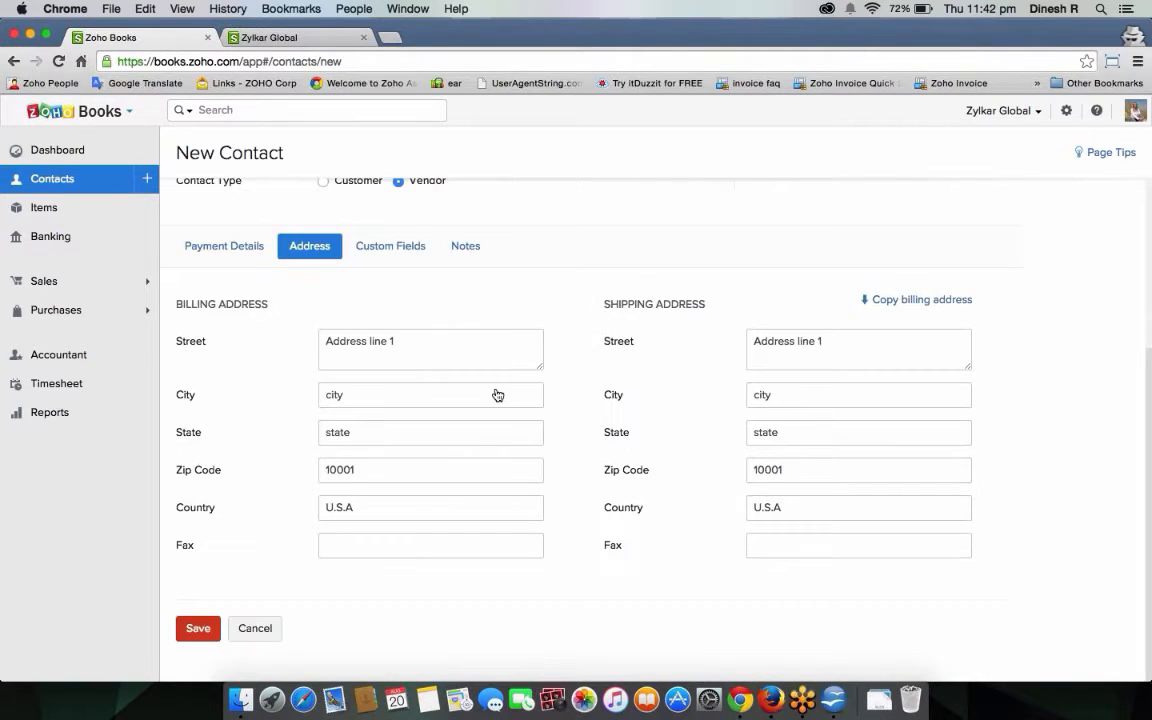
left_click(190, 628)
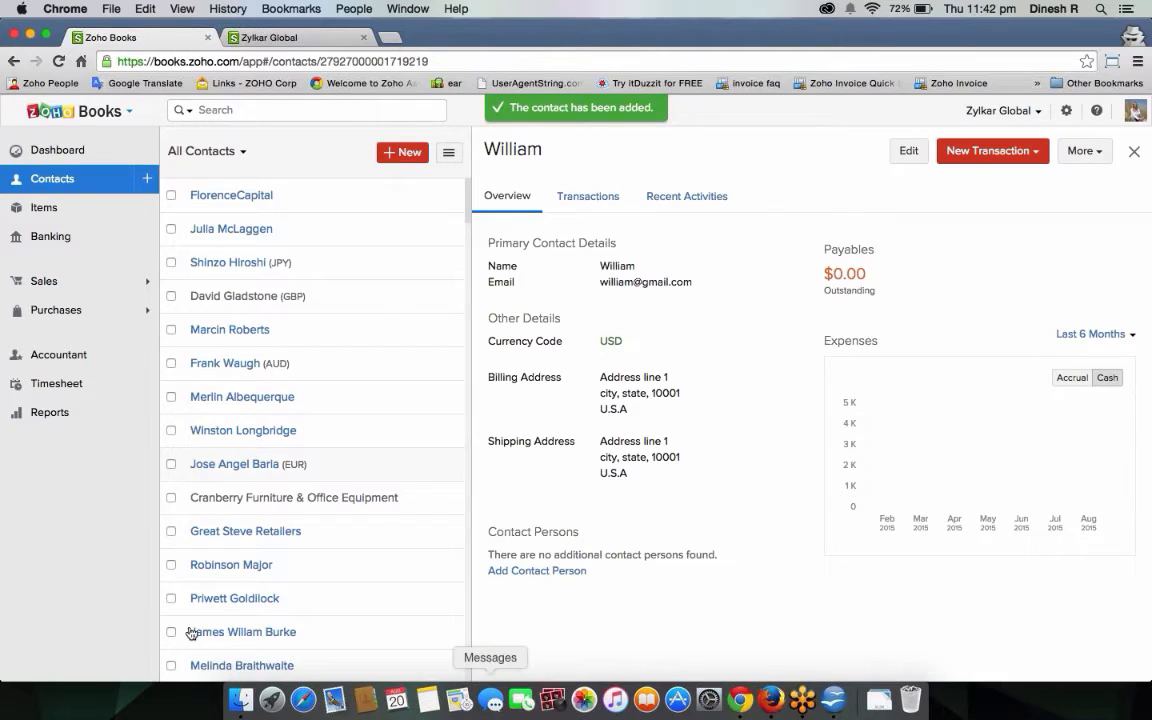
Start another new contact and set its type to Vendor.
left_click(402, 152)
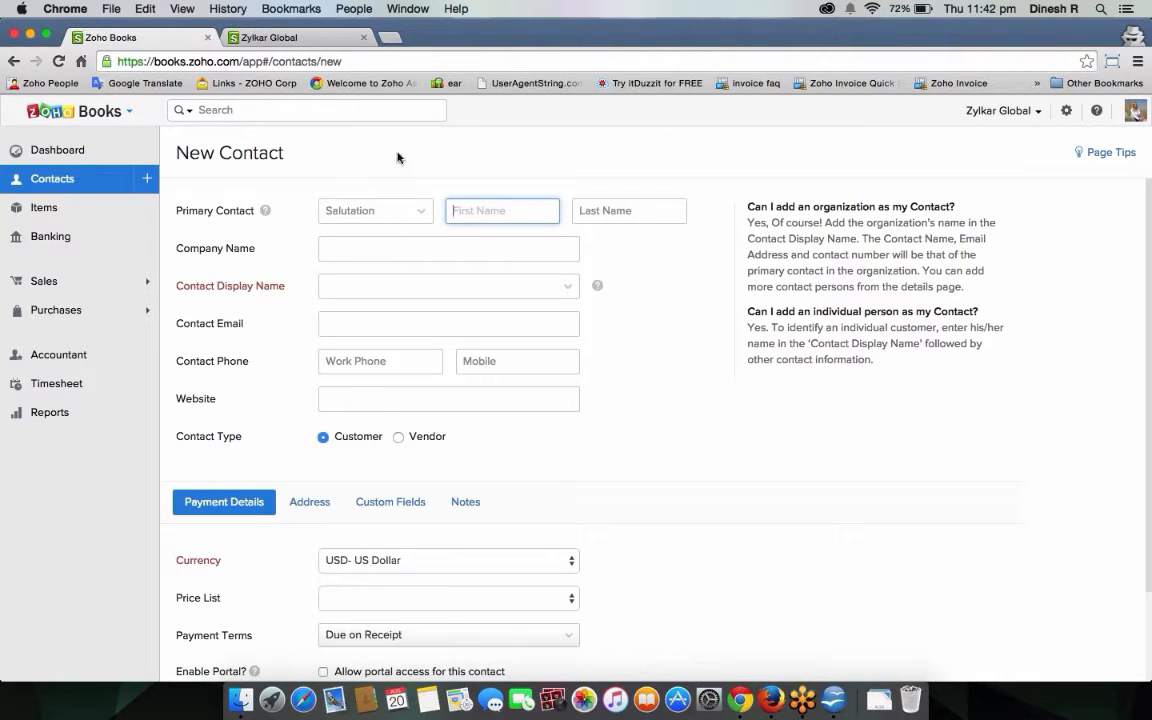
left_click(408, 9)
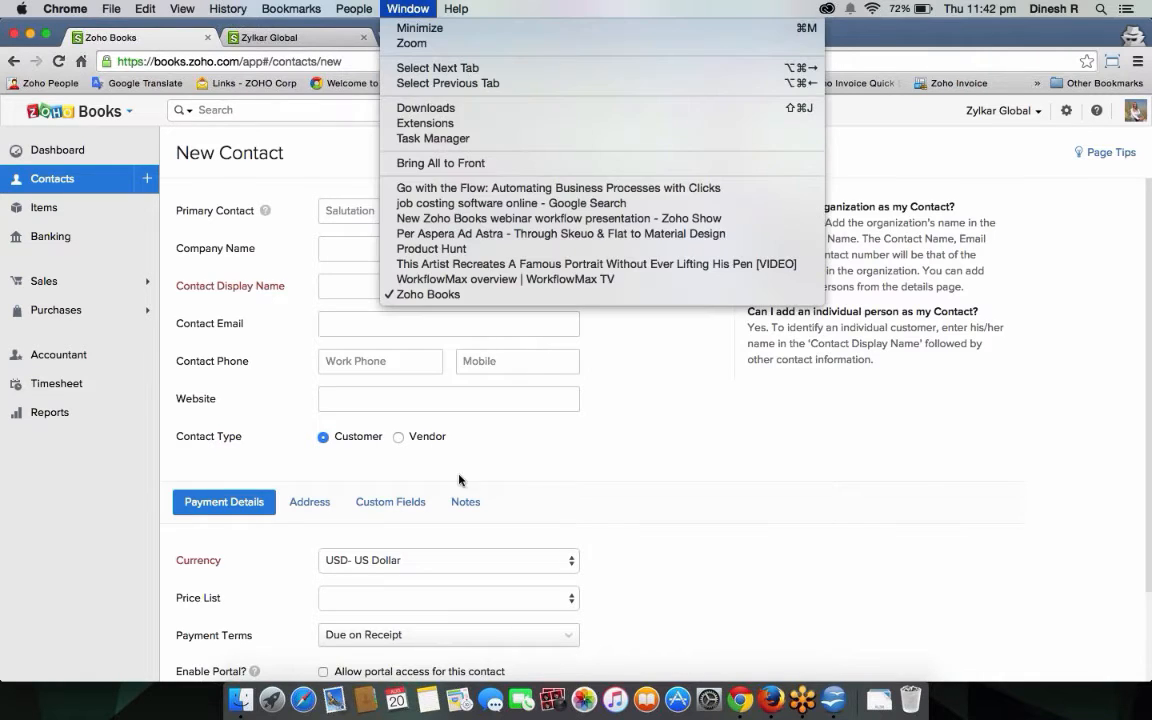
left_click(398, 437)
left_click(398, 437)
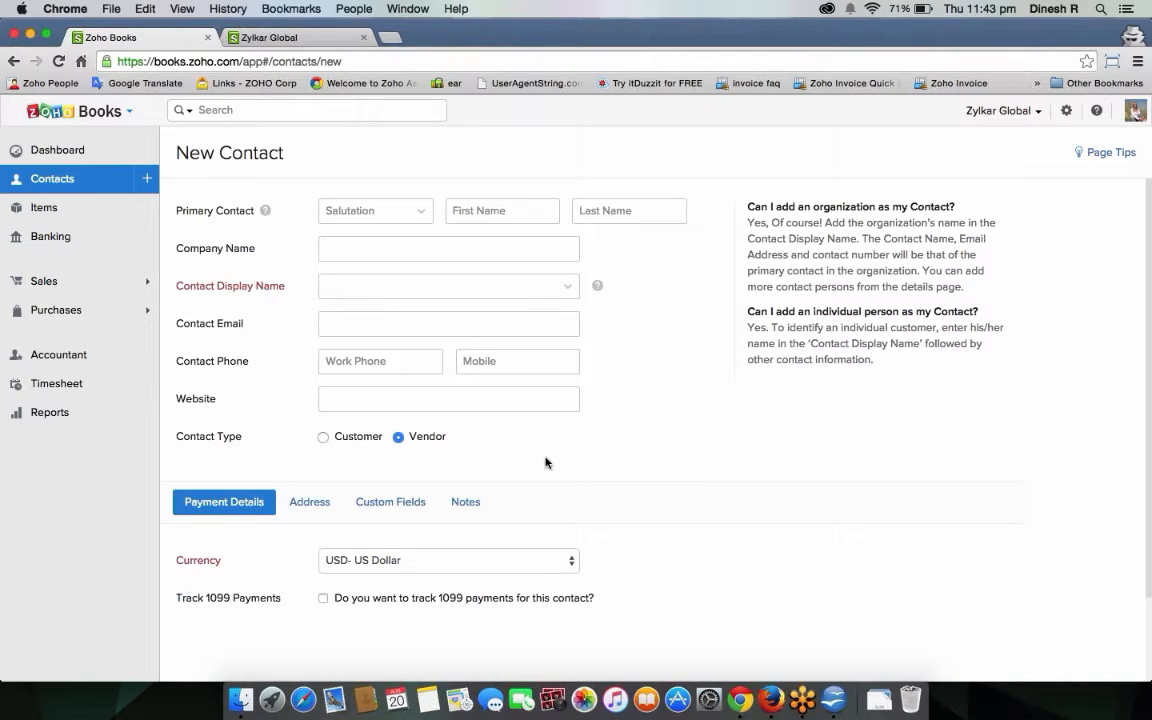
Start a new purchase order from the Purchases section instead.
left_click(95, 312)
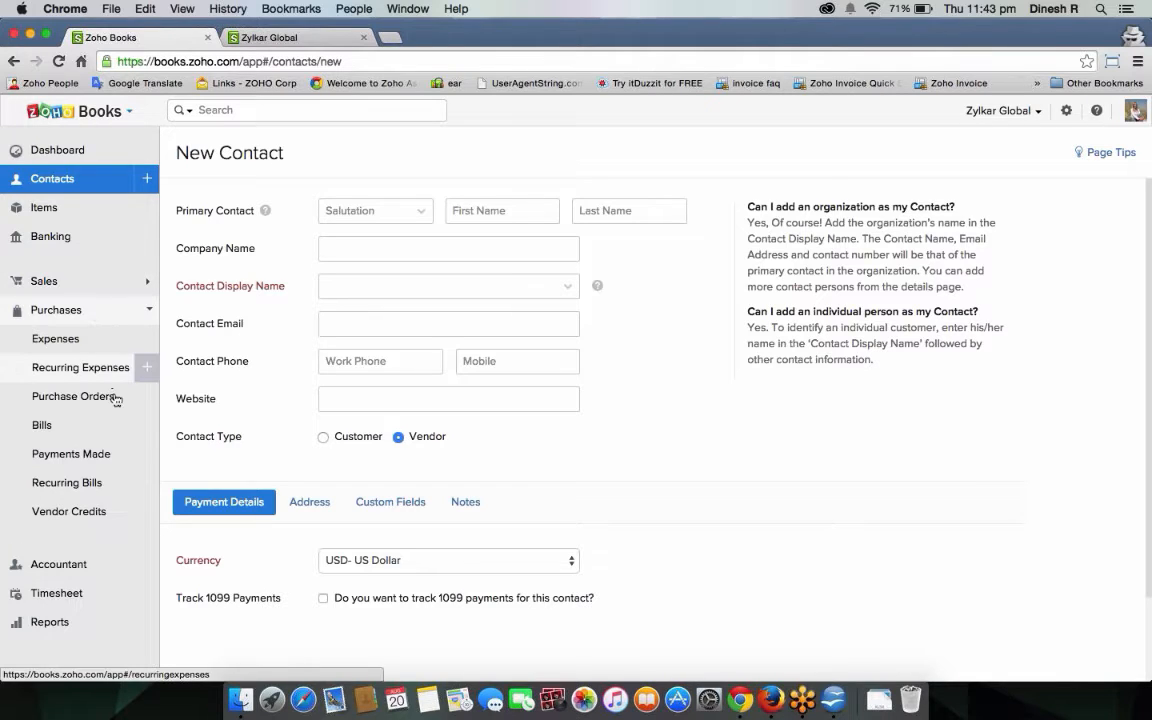
mouse_move(99, 401)
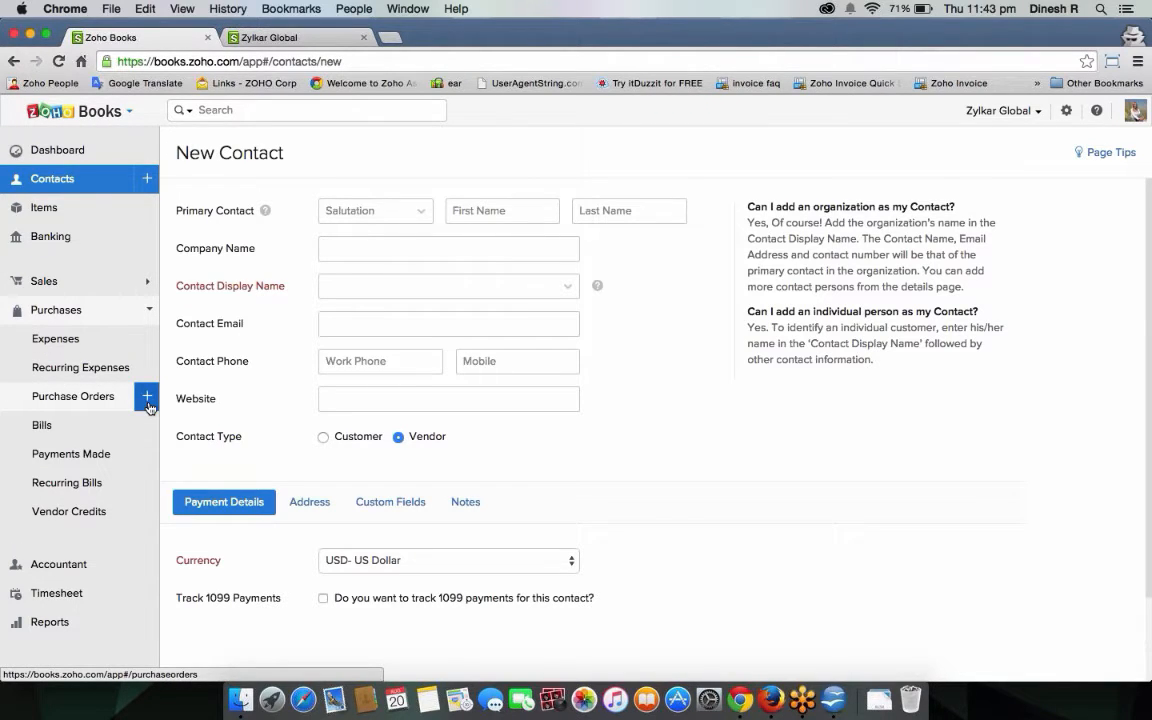
left_click(148, 406)
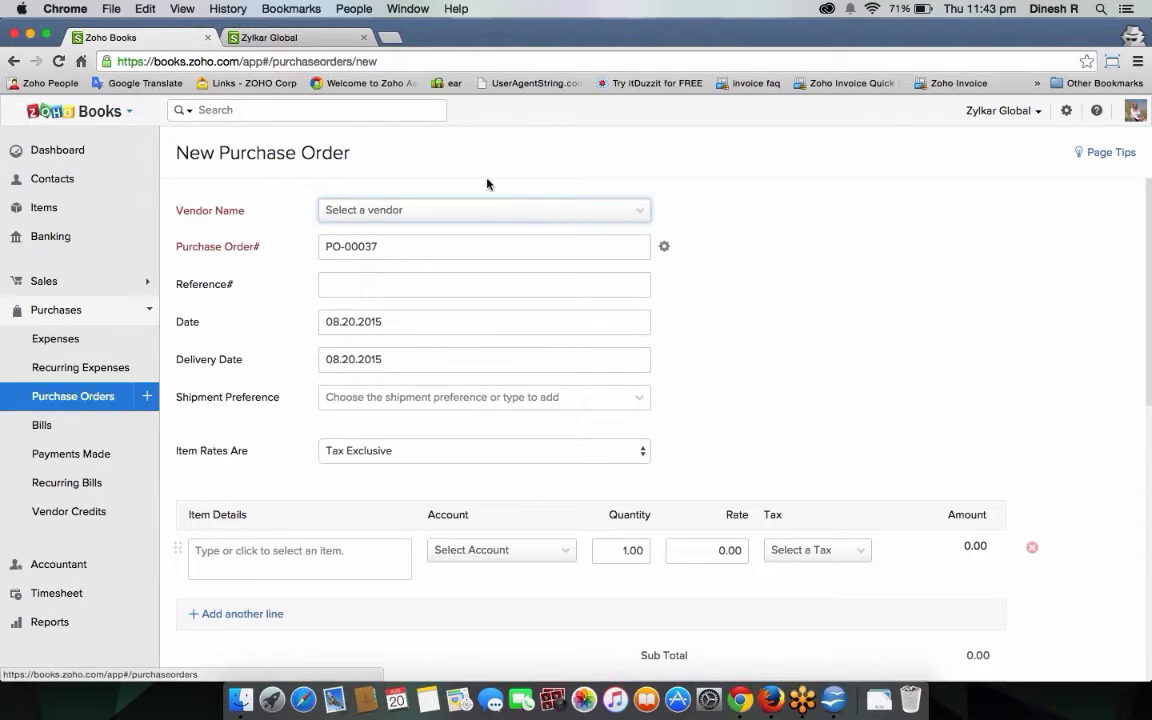
left_click(484, 213)
type("will")
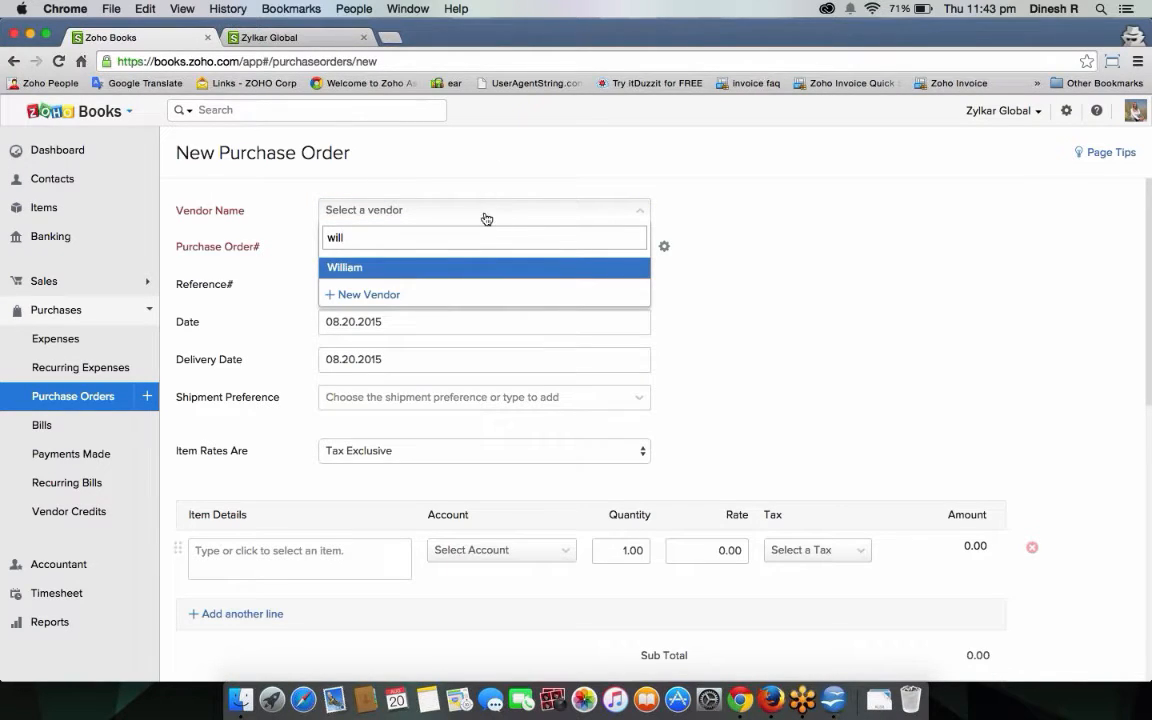
left_click(449, 267)
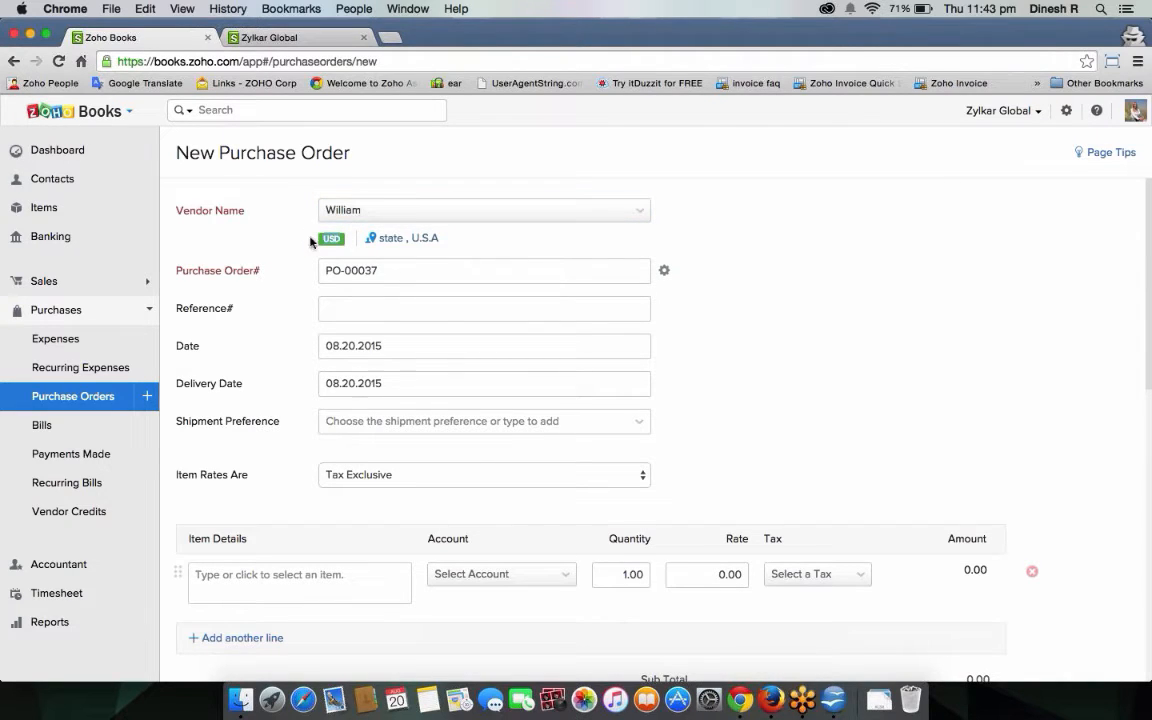
left_click(484, 212)
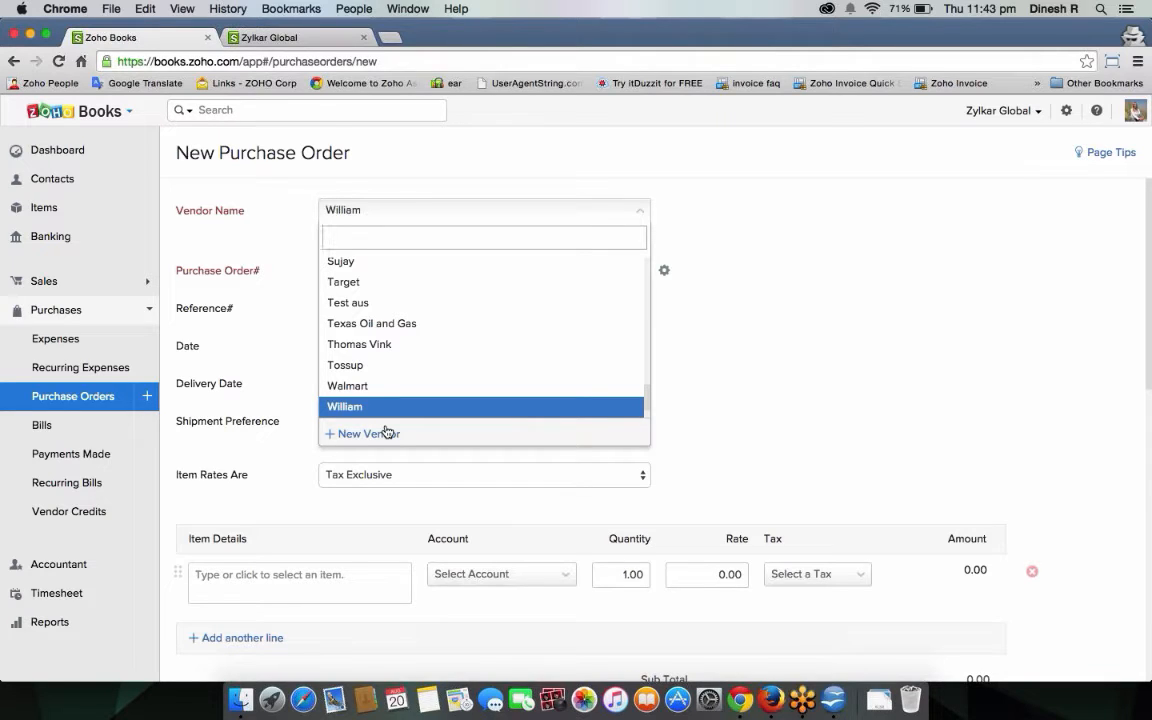
left_click(152, 398)
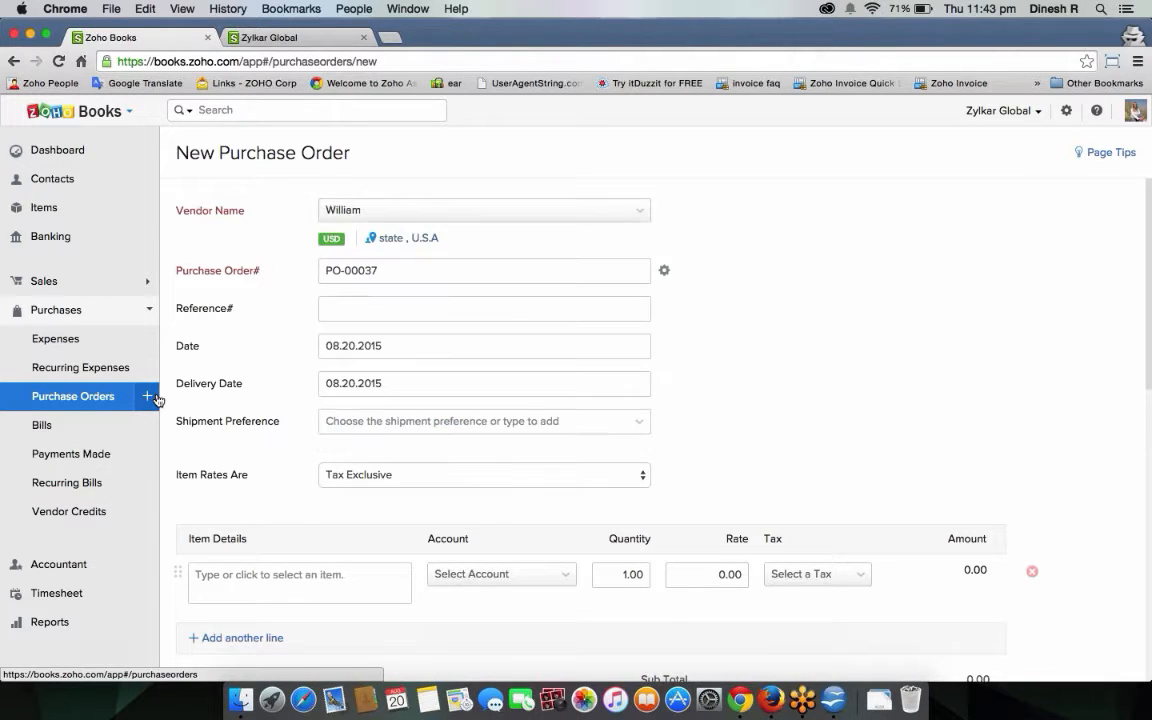
left_click(100, 404)
left_click(610, 153)
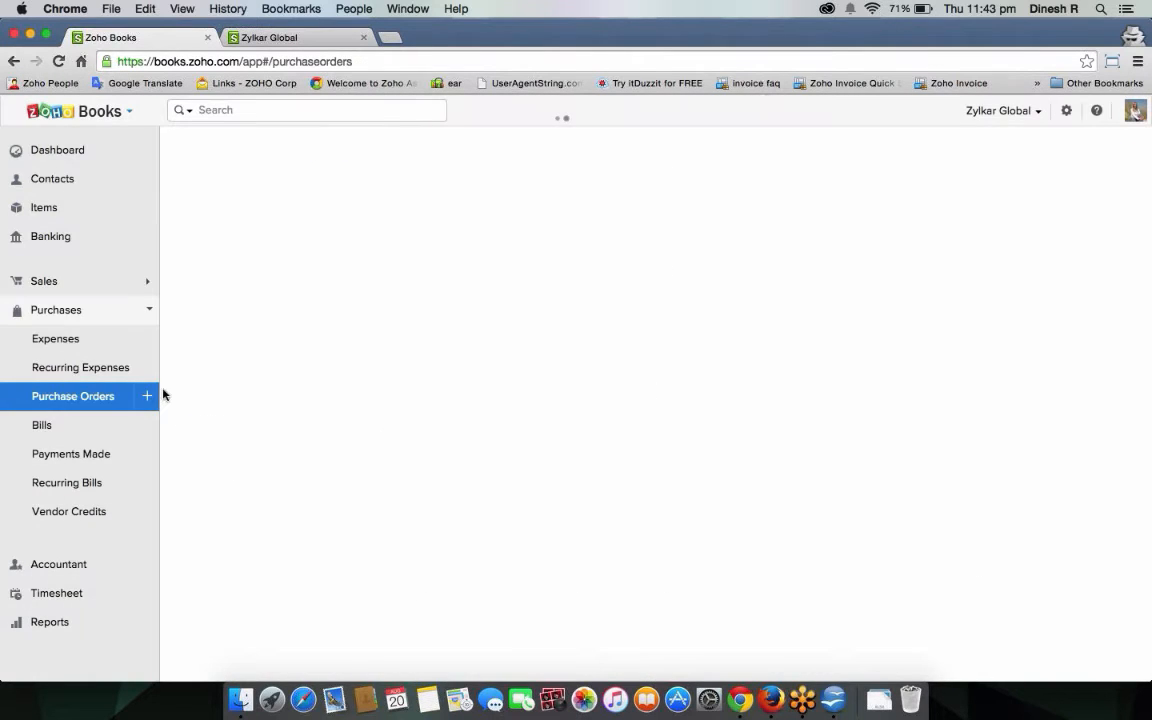
left_click(147, 400)
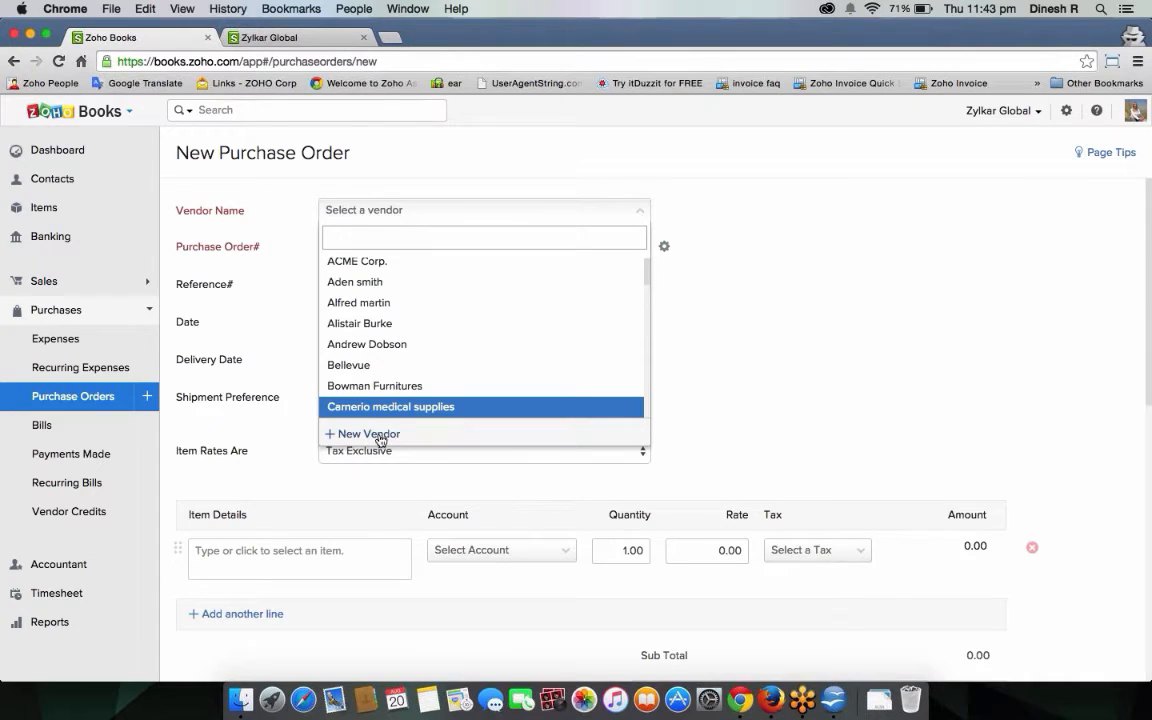
Pick the existing vendor from the searched vendor list and open the Purchase Order# numbering settings.
left_click(368, 434)
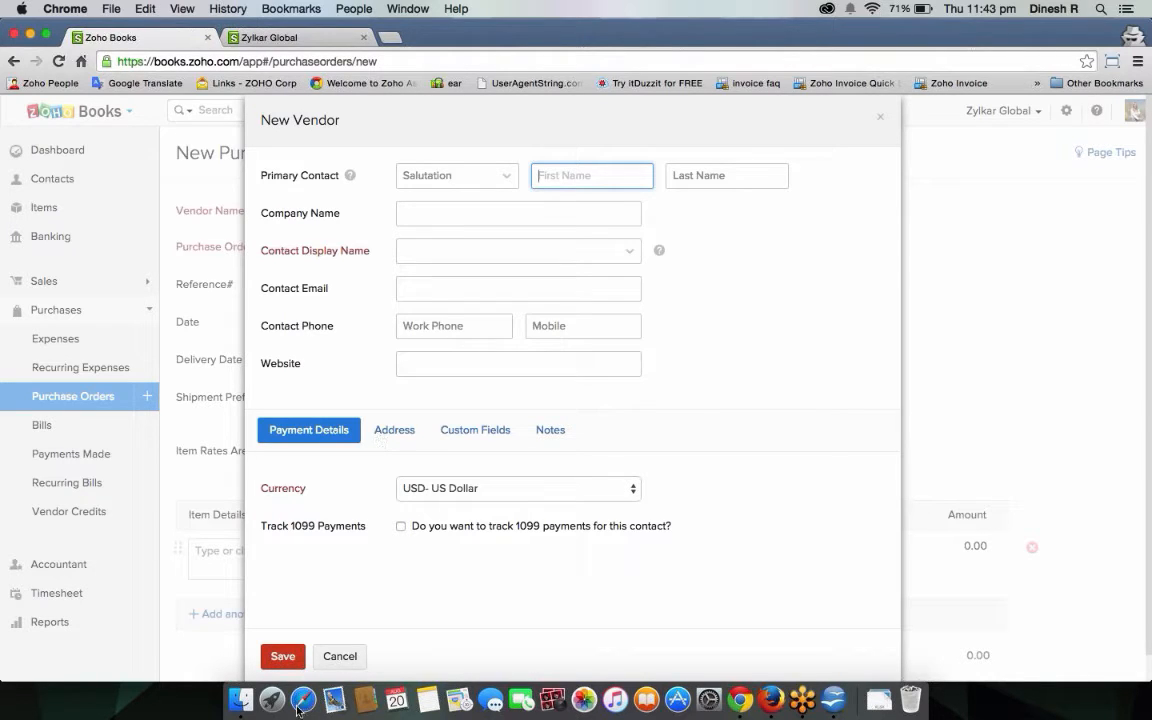
left_click(337, 656)
left_click(420, 210)
type("aar")
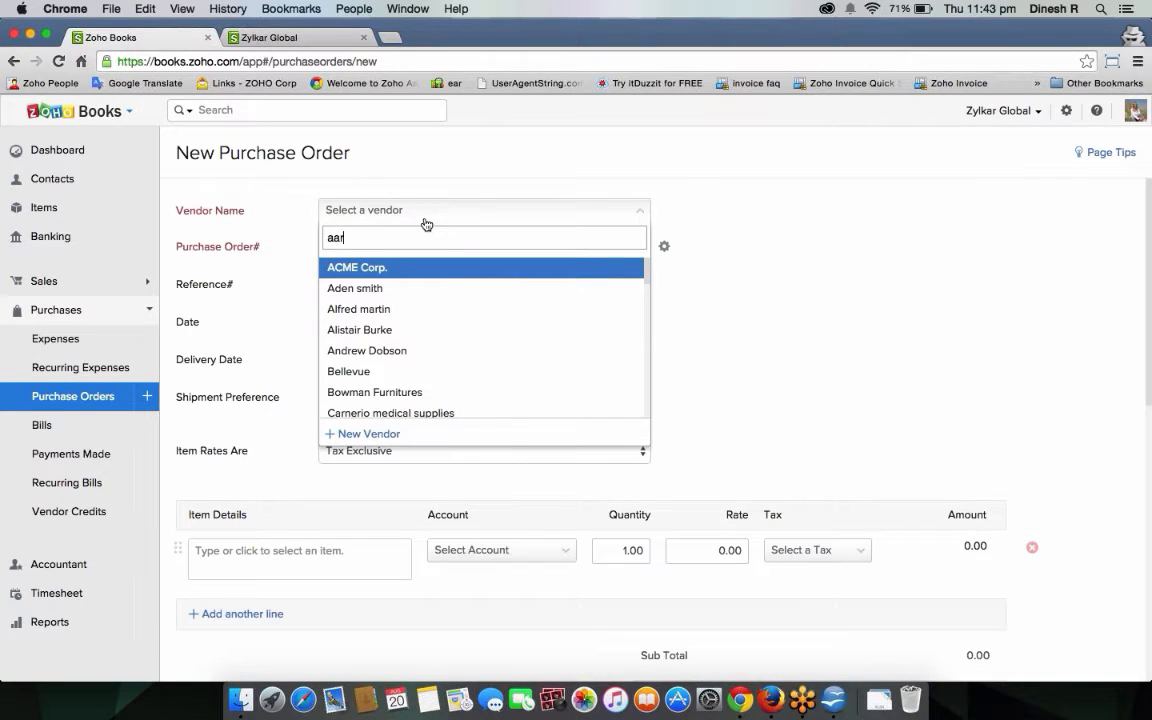
type("on")
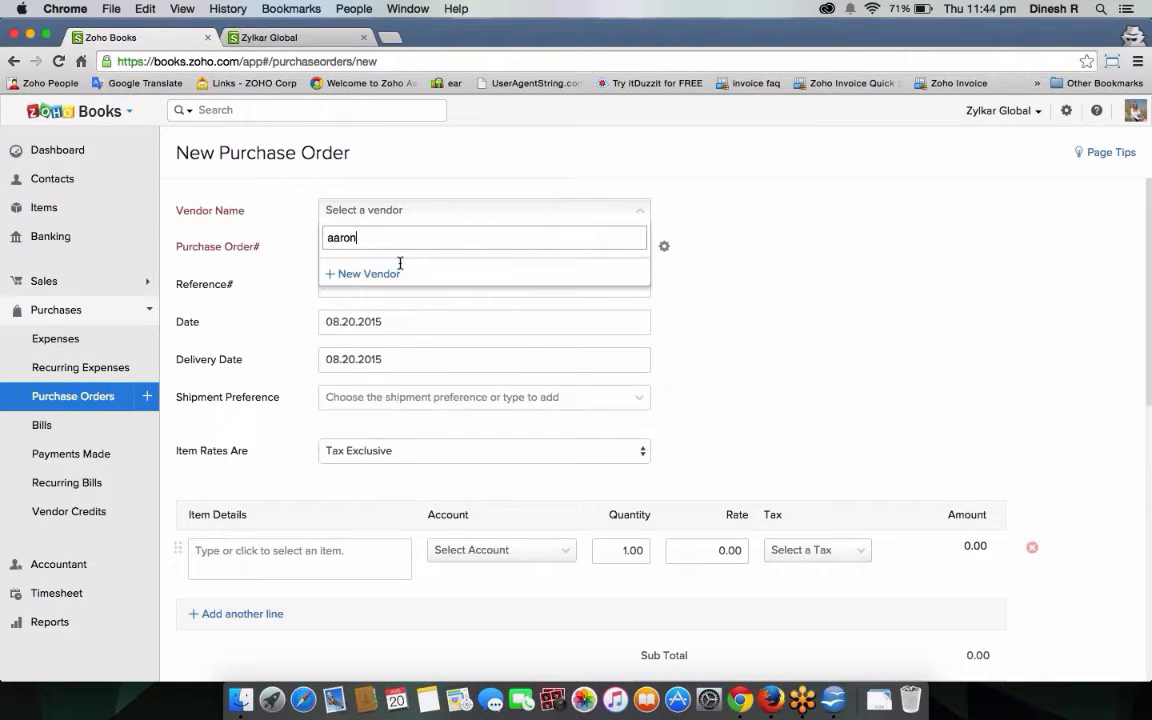
key("BackSpace")
key("BackSpace")
key("BackSpace")
key("BackSpace")
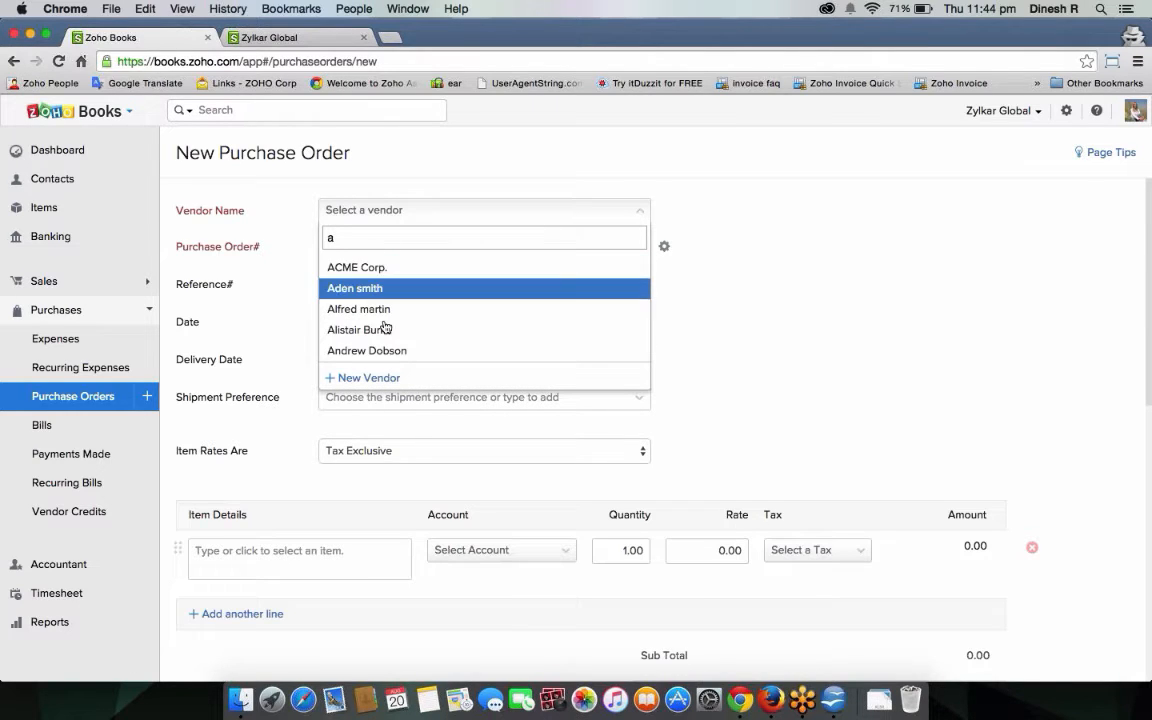
left_click(391, 351)
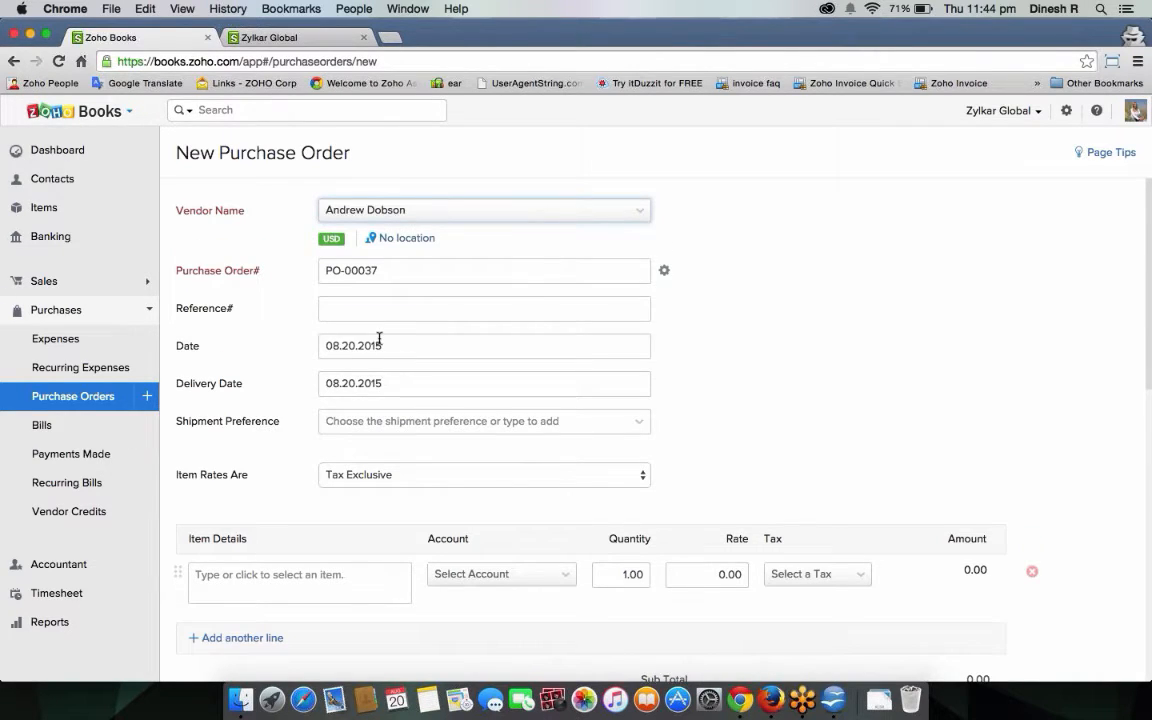
left_click(436, 277)
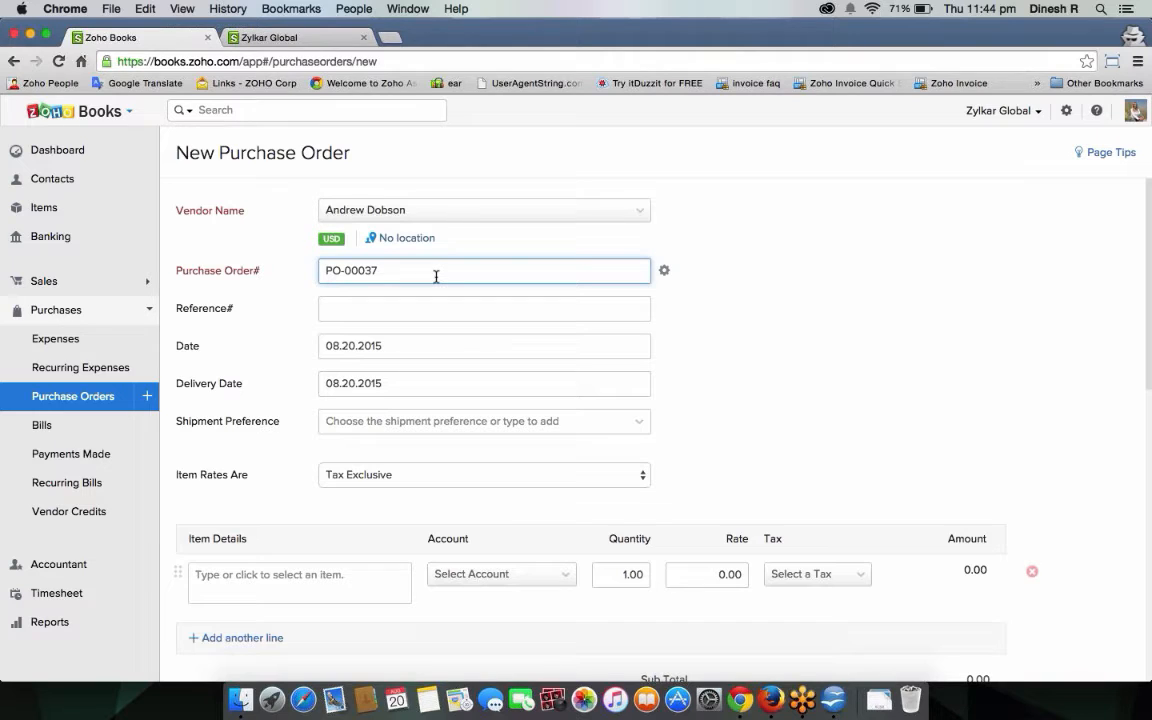
left_click(664, 271)
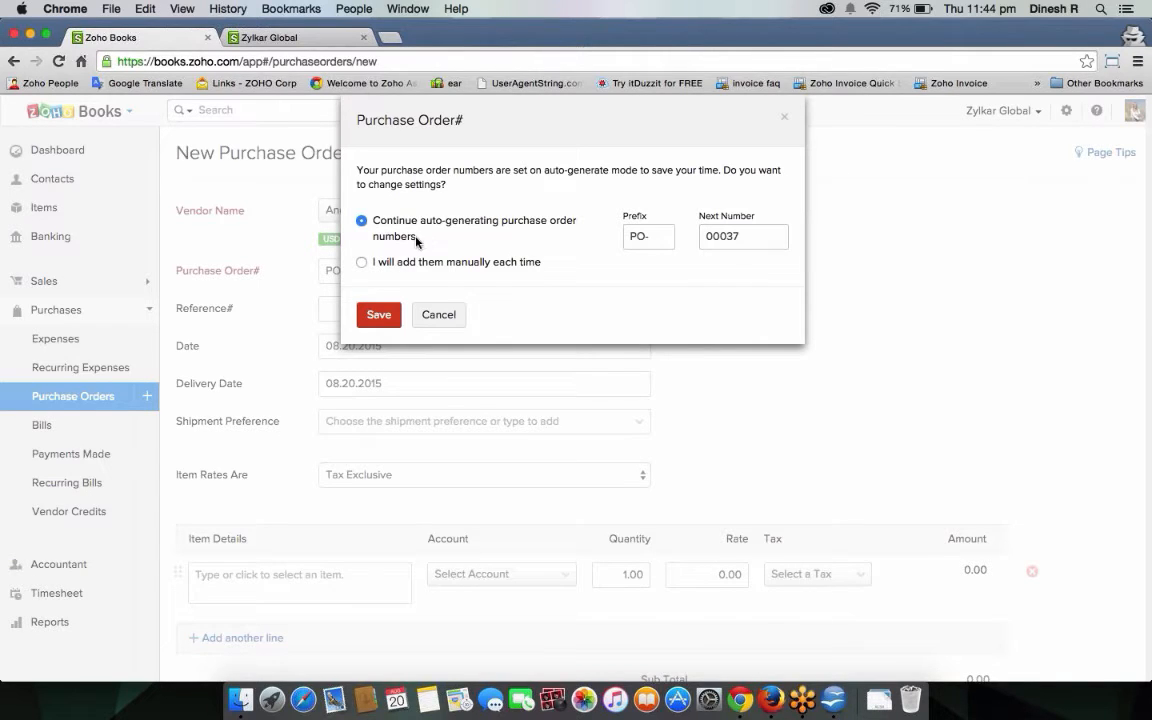
Keep auto-generated numbering with prefix PO- and next number 00037, and save.
left_click(660, 237)
key("BackSpace")
left_click(385, 316)
scroll(710, 360, "down", 2)
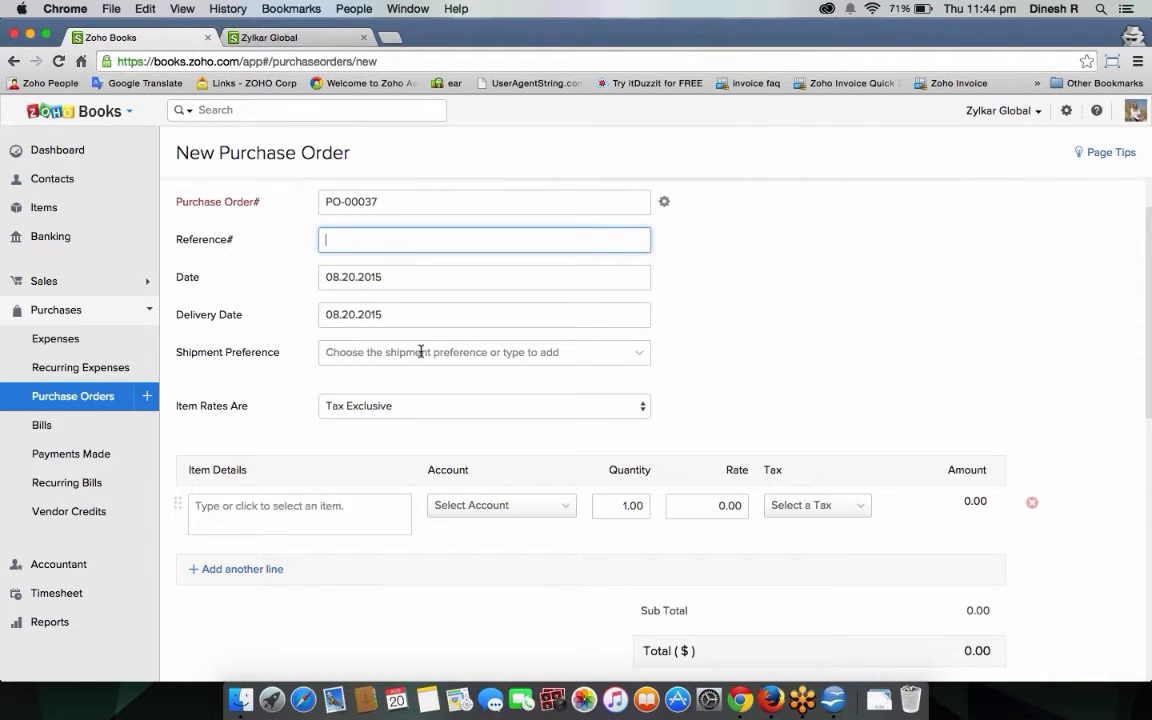
Set delivery date 08.29.2015, shipment preference truck, and item rates Tax Exclusive.
key("Tab")
key("Tab")
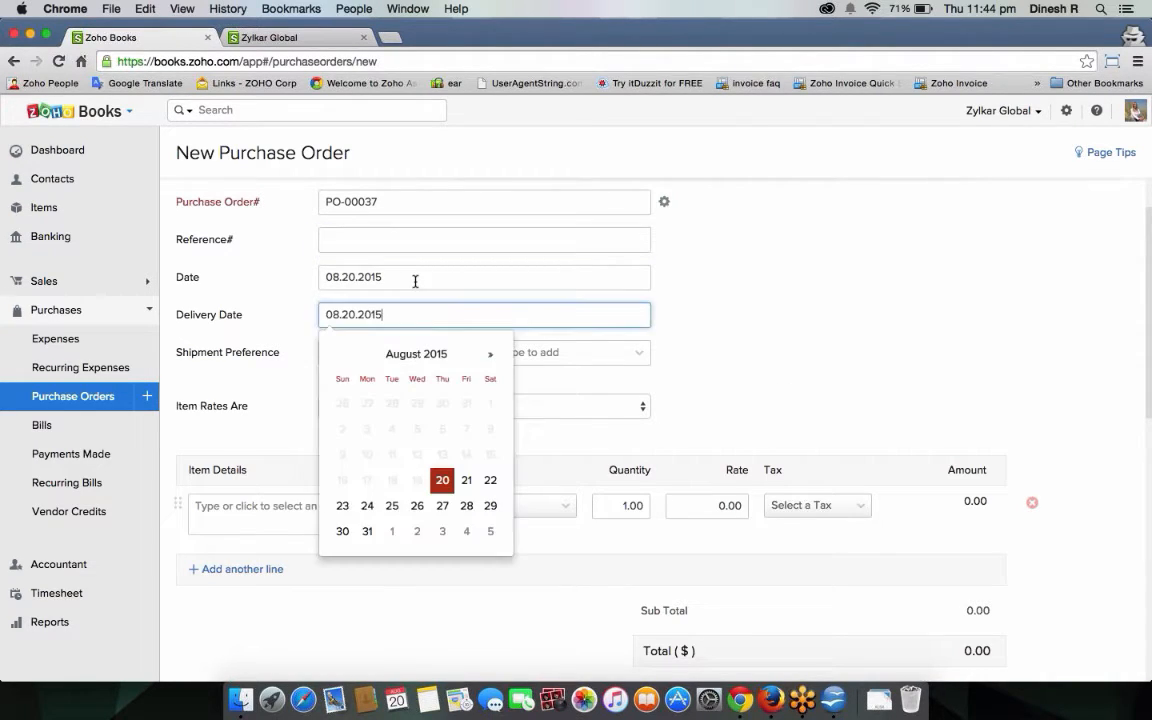
left_click(488, 508)
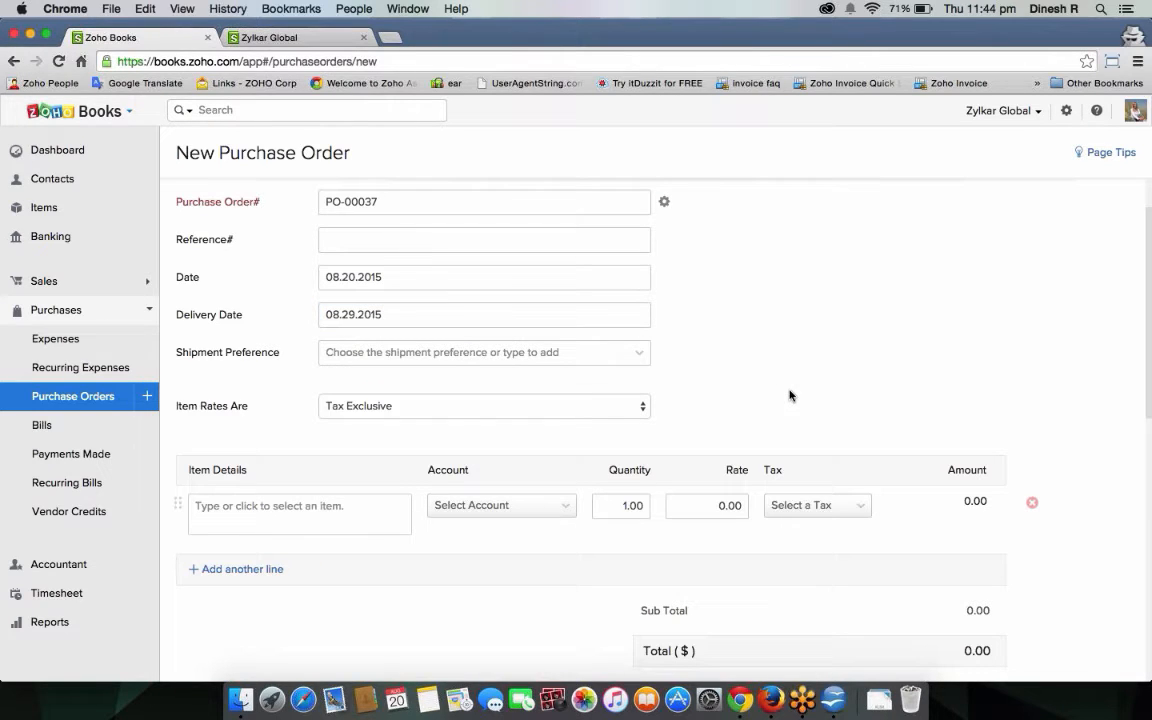
left_click(445, 352)
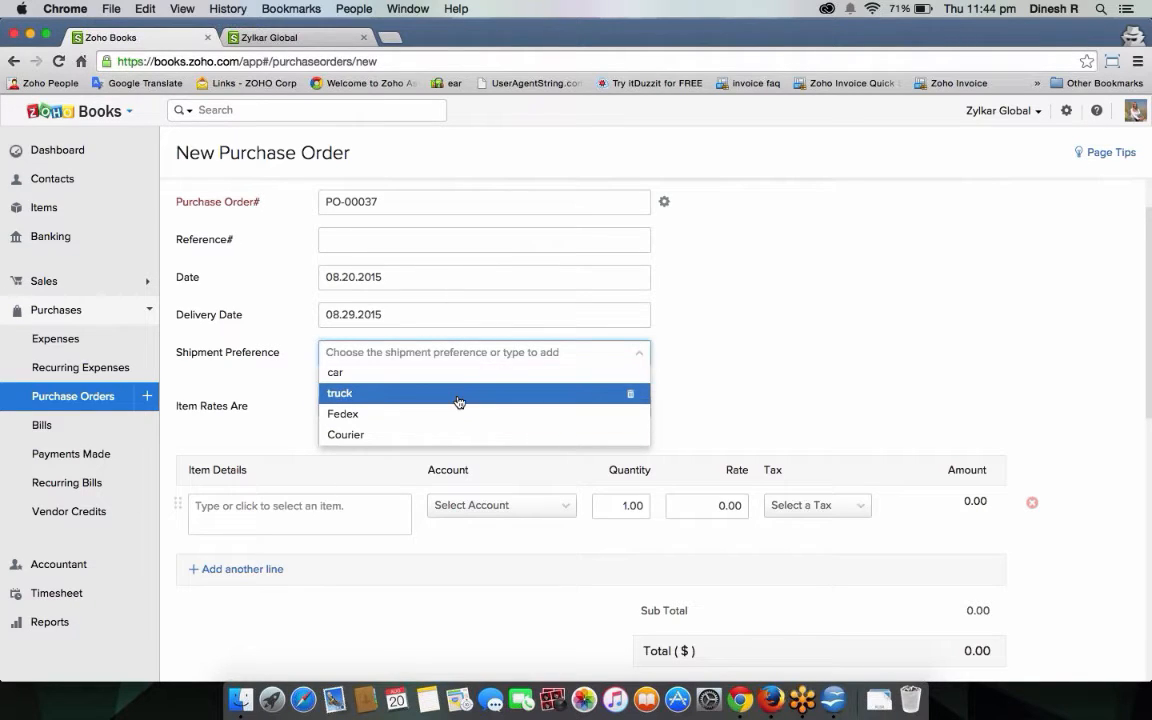
left_click(458, 394)
scroll(746, 375, "down", 3)
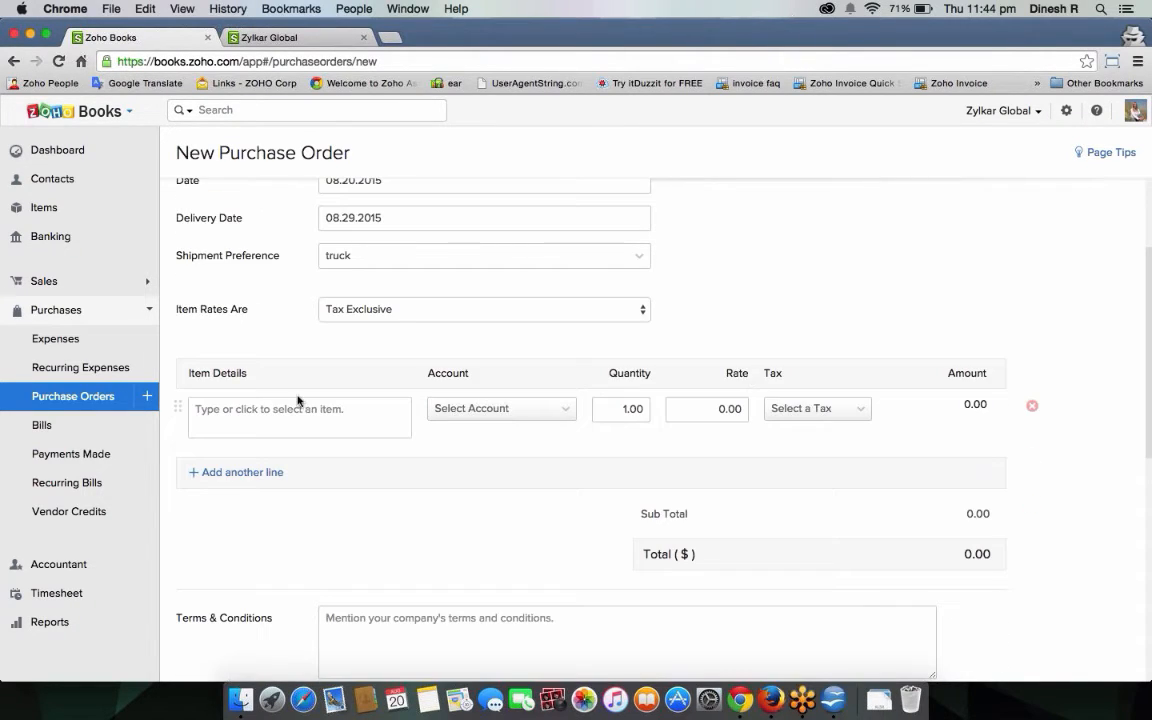
left_click(397, 312)
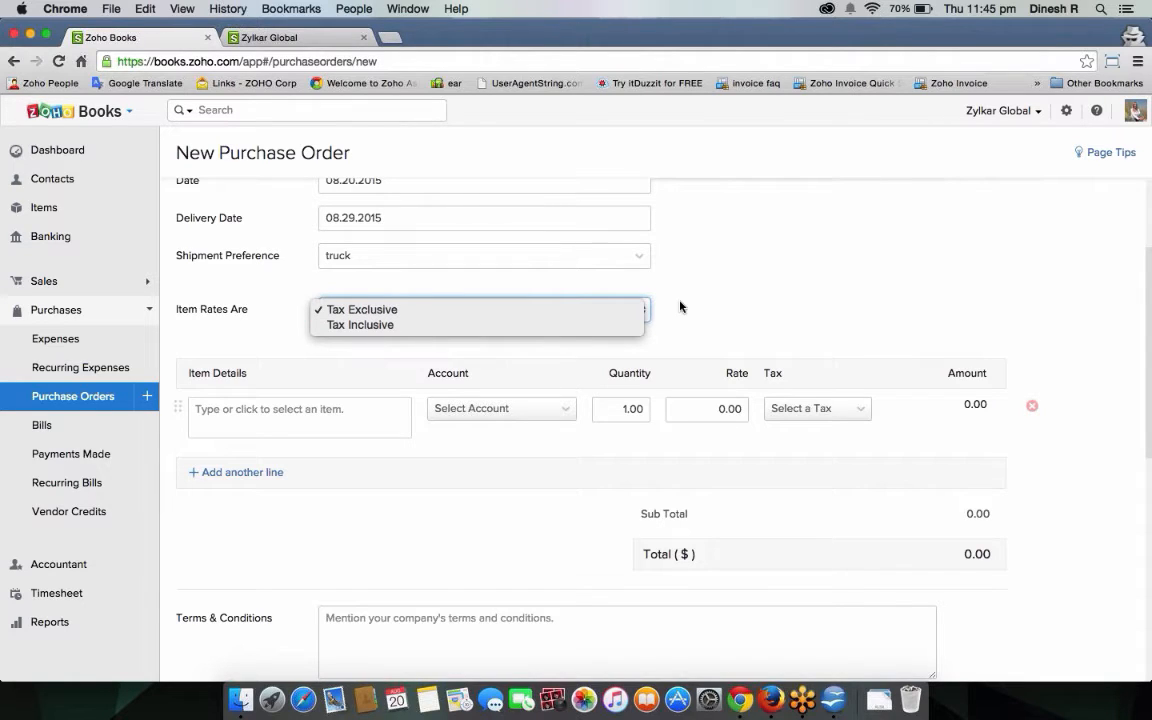
Keep rates Tax Exclusive and add a Mobile phone line with quantity 100.
left_click(560, 310)
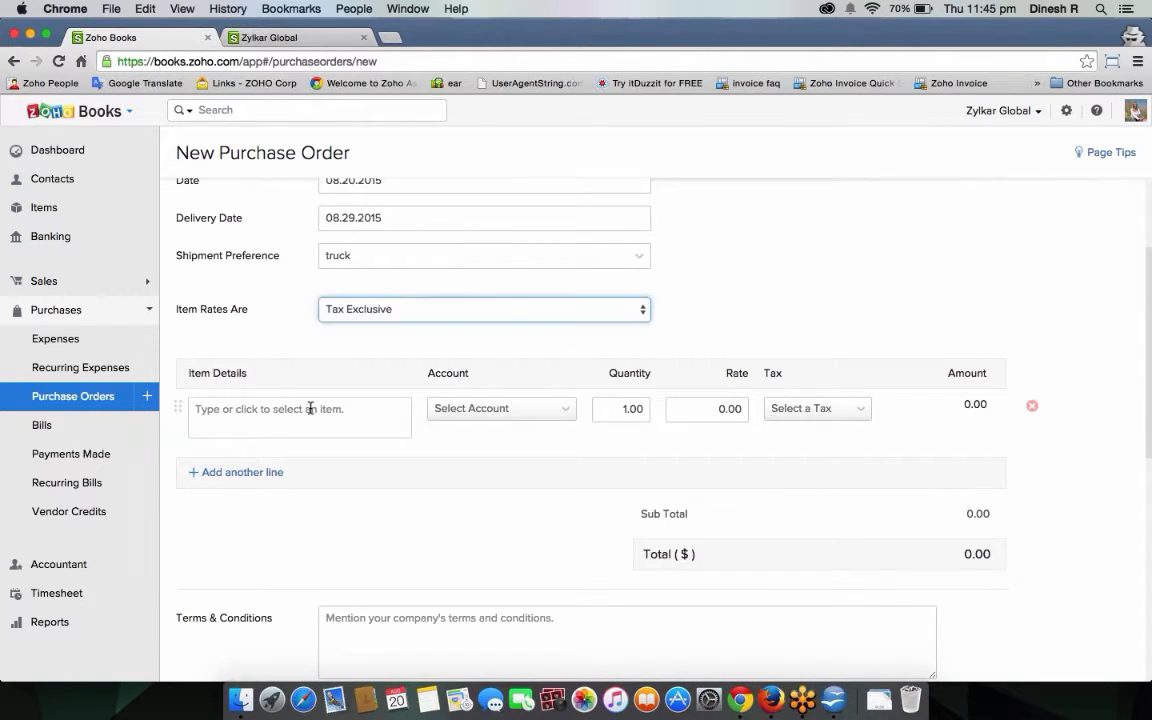
left_click(310, 408)
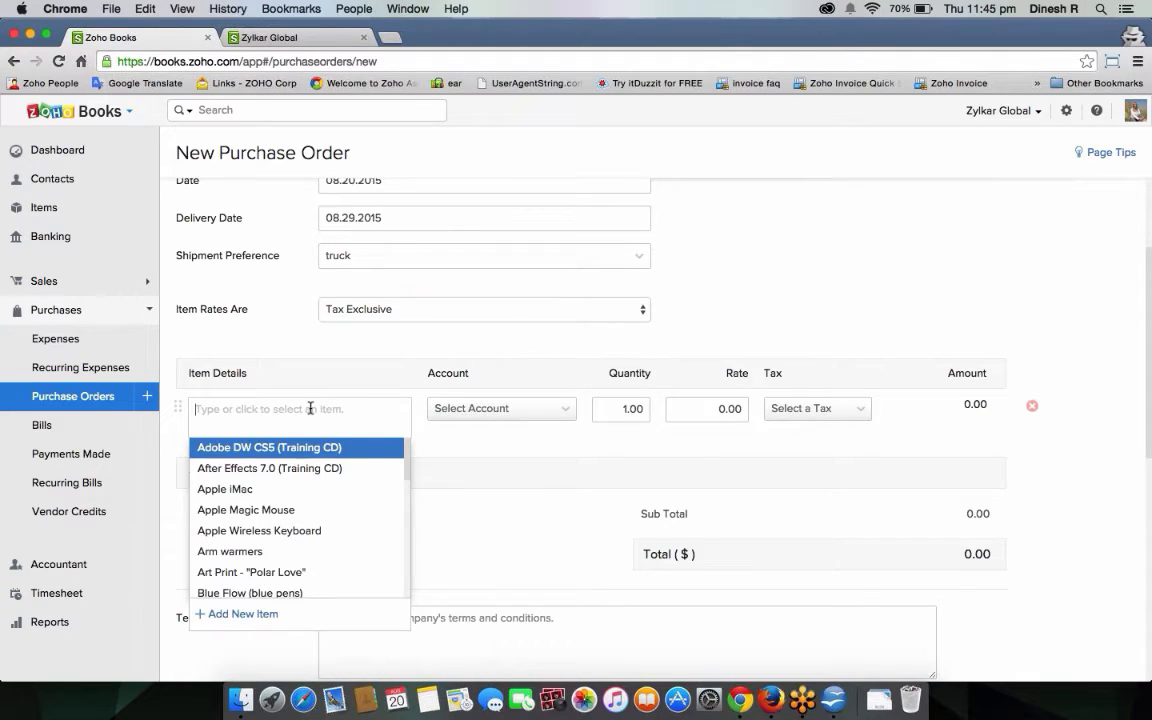
type("mobil")
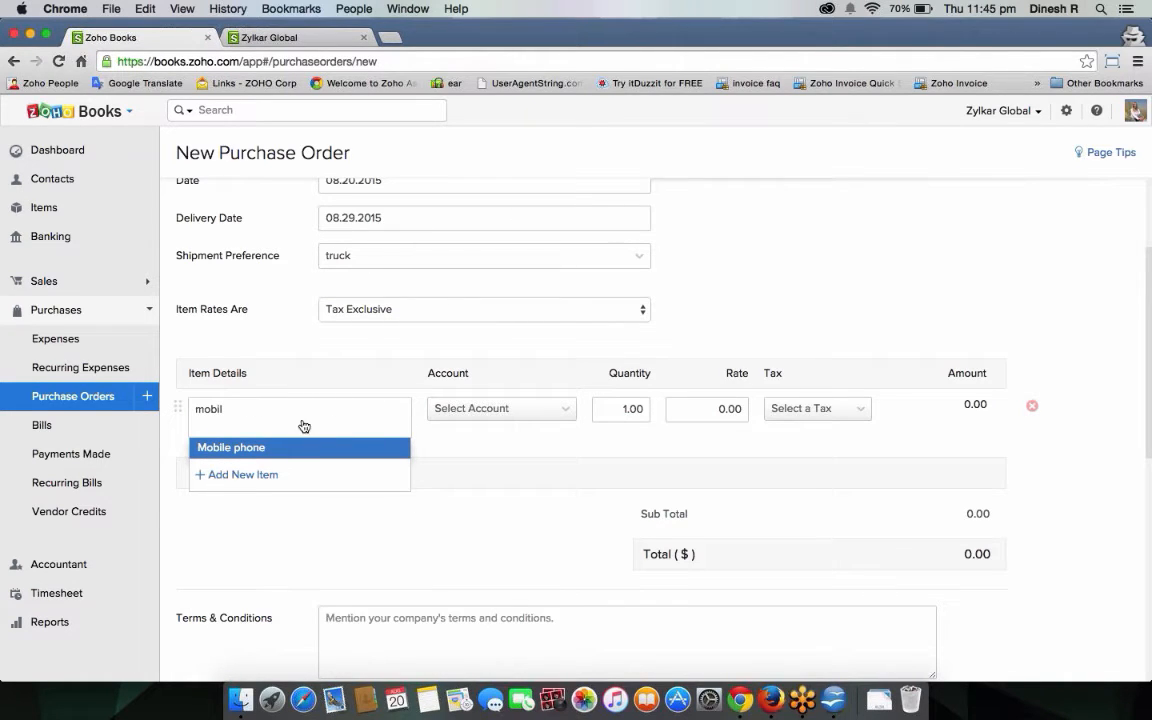
left_click(283, 447)
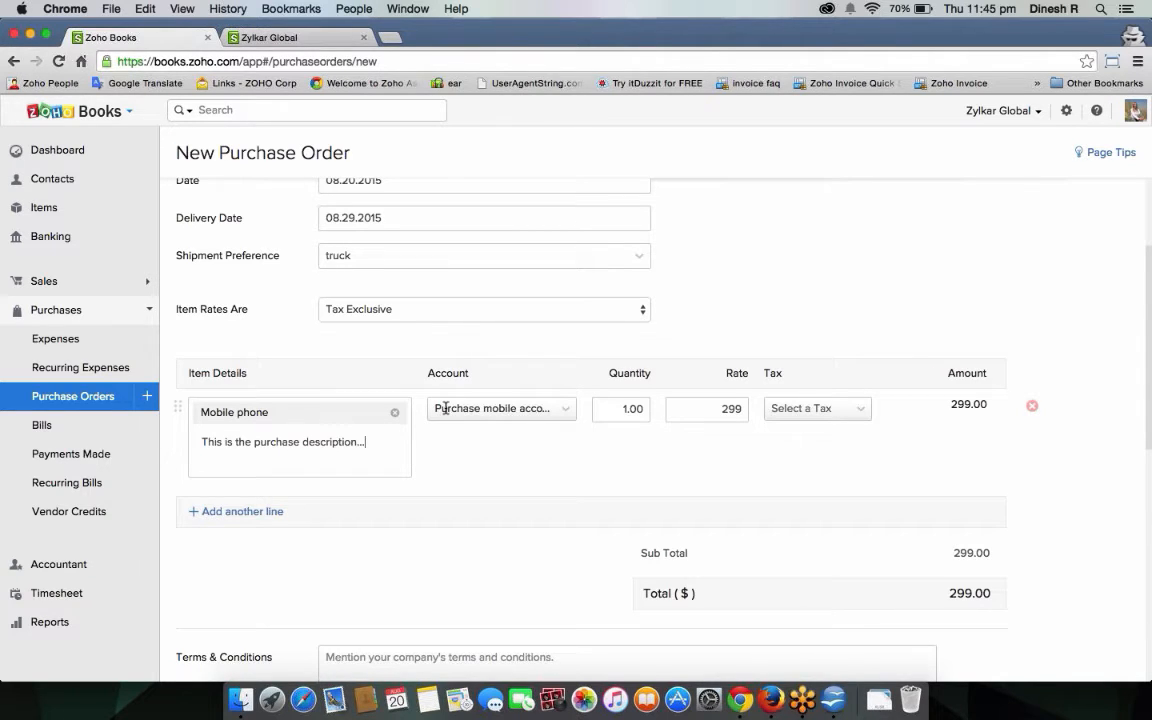
left_click(626, 410)
type("00")
left_click(674, 502)
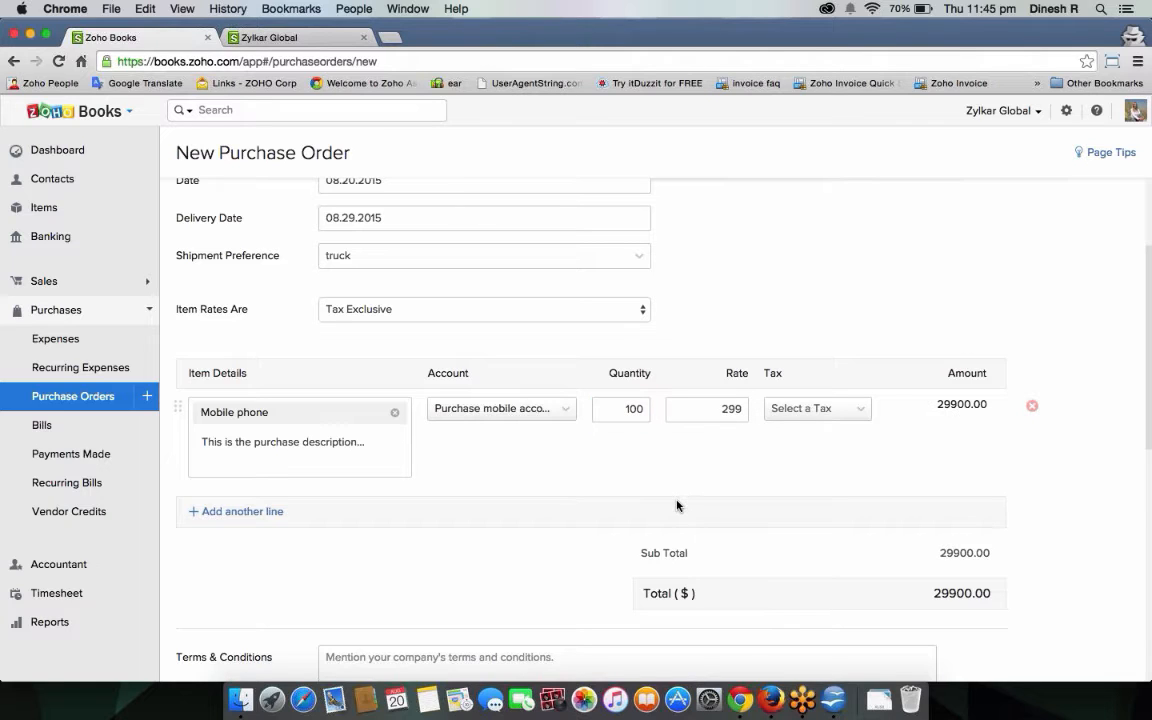
Apply PST-Canada [8%] tax to the Mobile phone line and check the 32292.00 total.
scroll(981, 328, "down", 2)
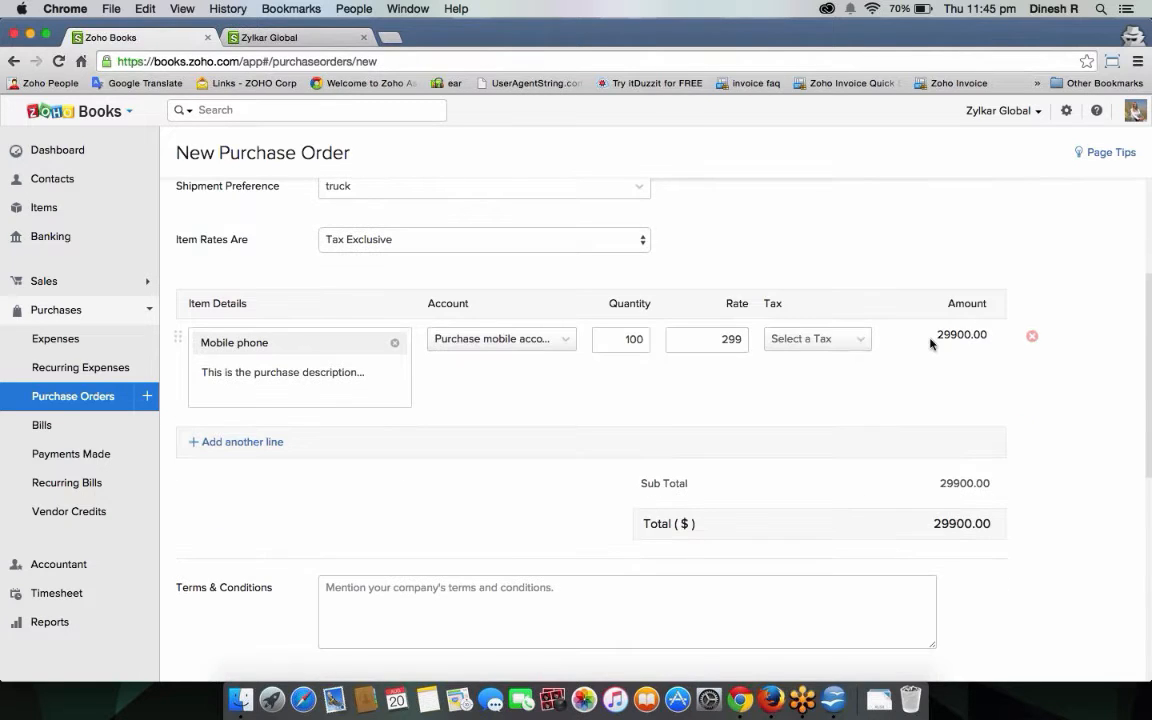
left_click(843, 345)
left_click(843, 420)
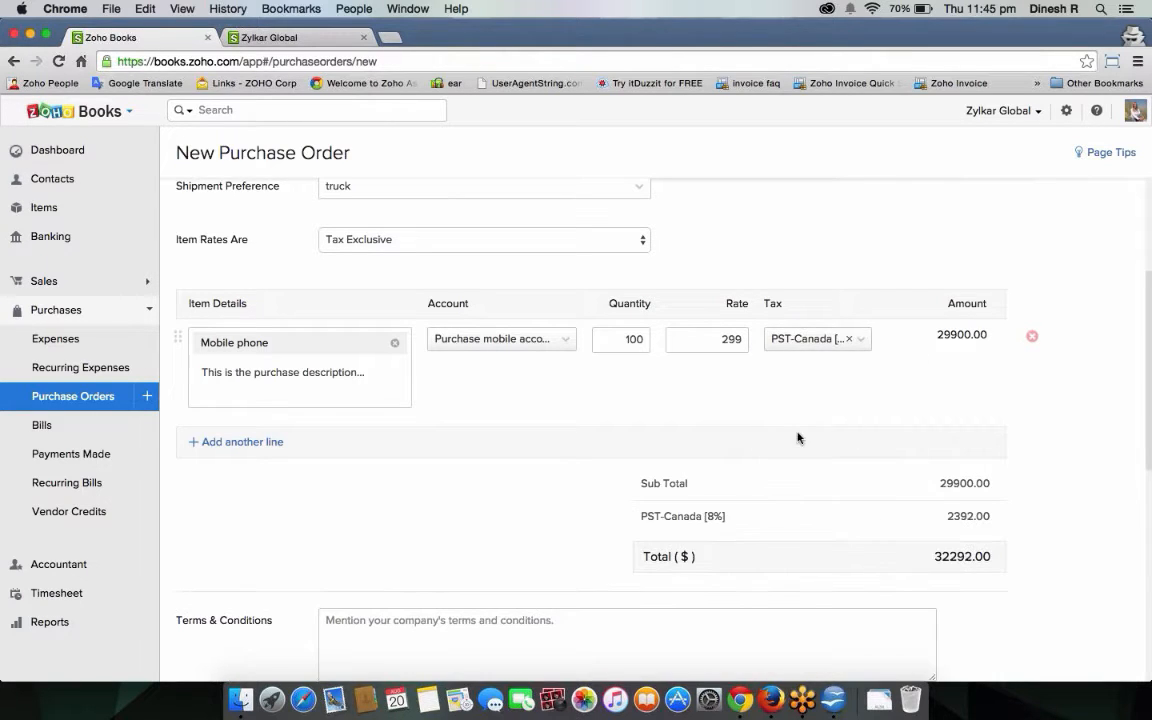
scroll(808, 437, "down", 3)
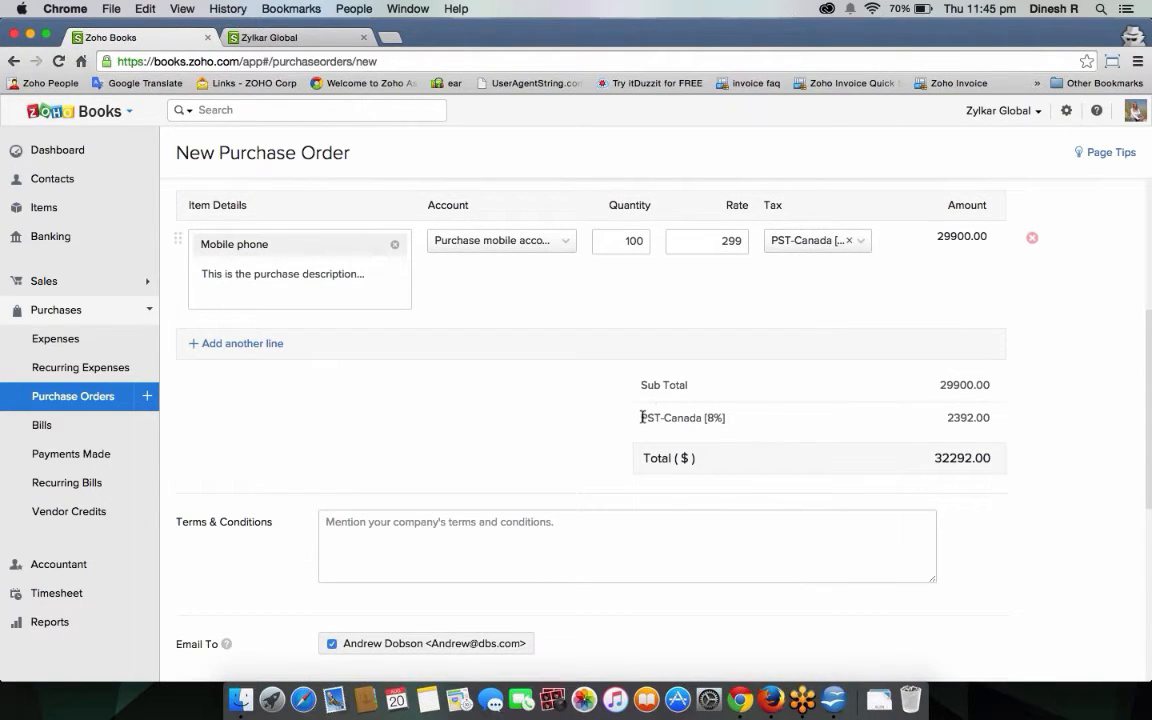
triple_click(691, 417)
Try delivering to the first customer, then set Deliver To back to the organization's address.
left_click(488, 422)
scroll(488, 420, "down", 5)
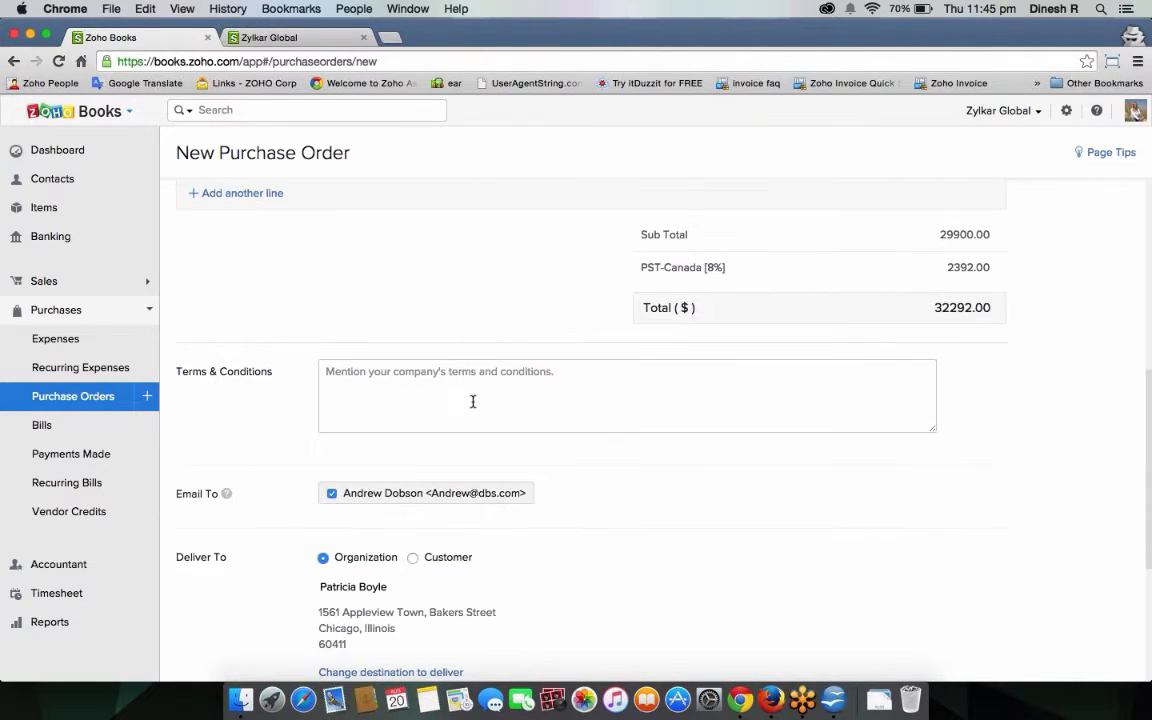
left_click(576, 378)
scroll(575, 376, "down", 2)
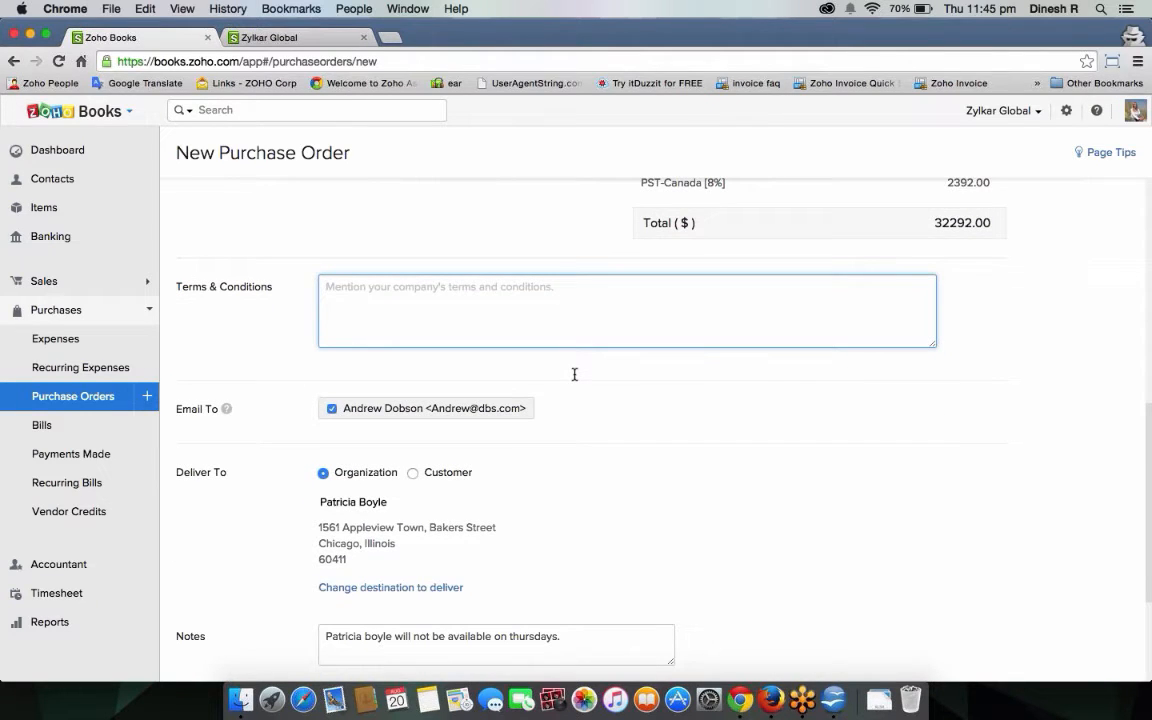
scroll(640, 340, "down", 3)
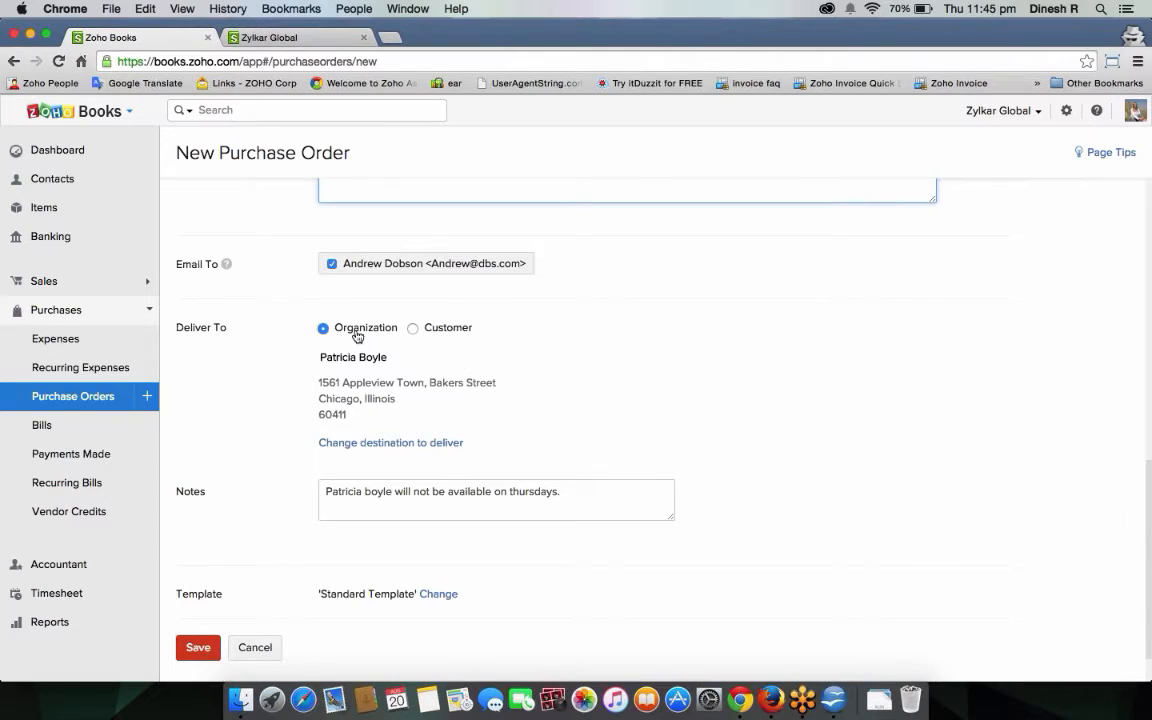
left_click(413, 328)
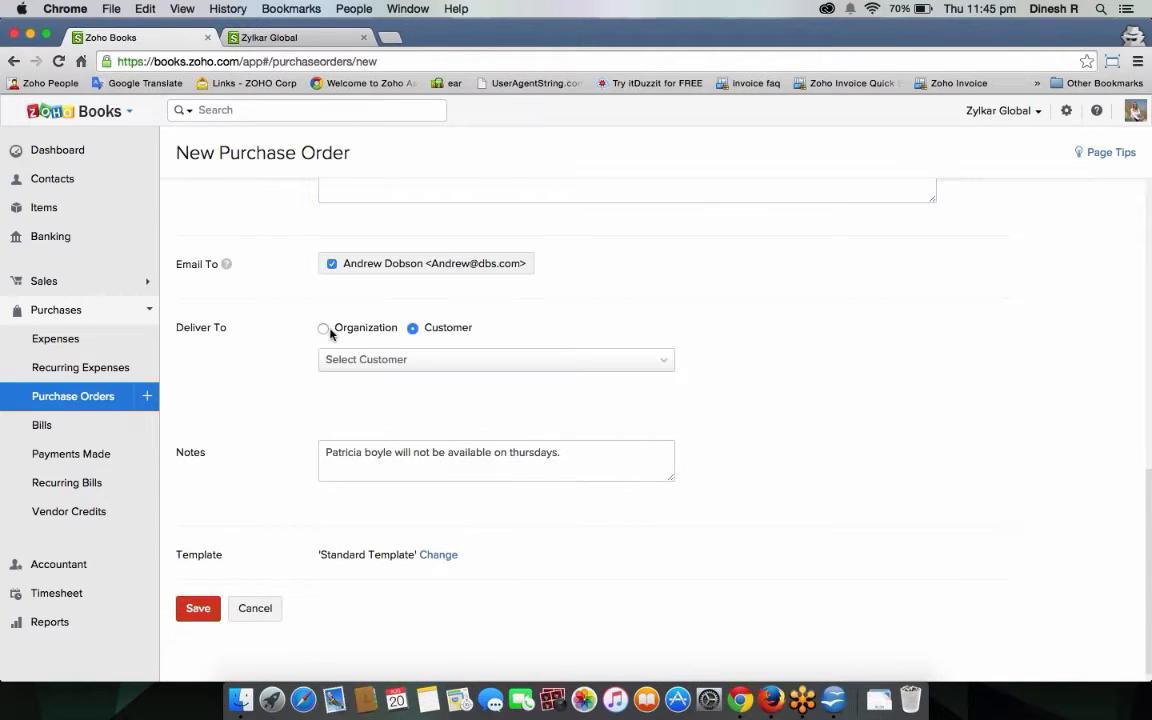
left_click(324, 329)
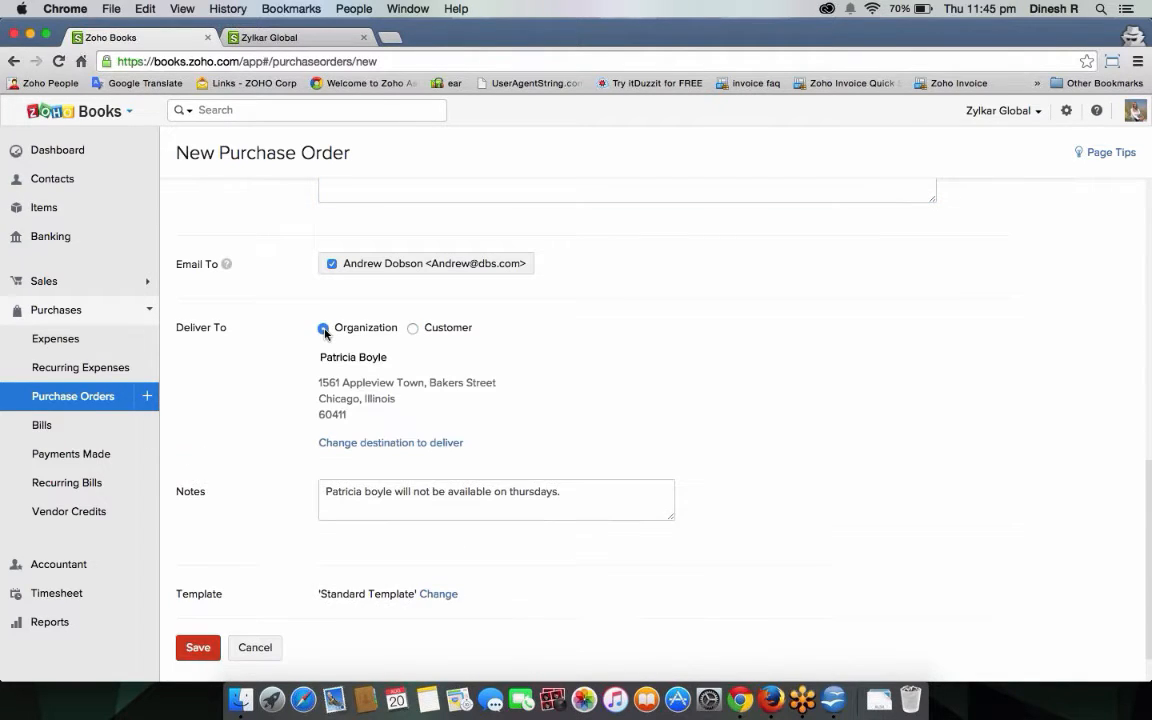
left_click(413, 328)
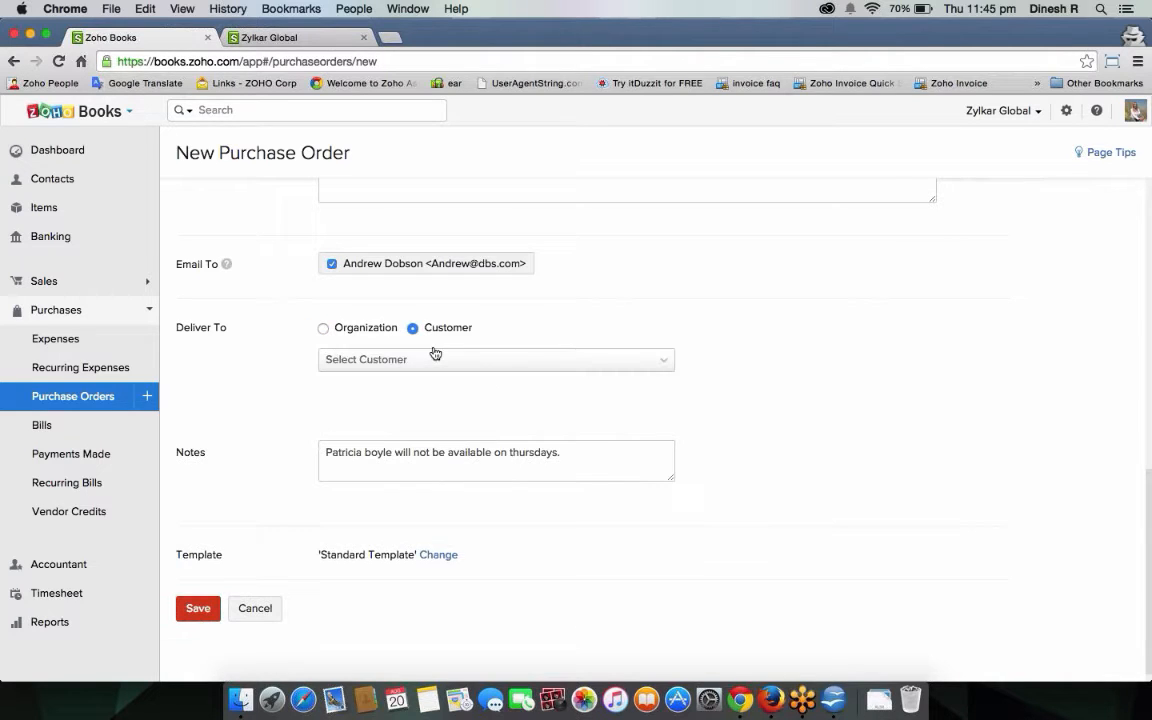
left_click(434, 356)
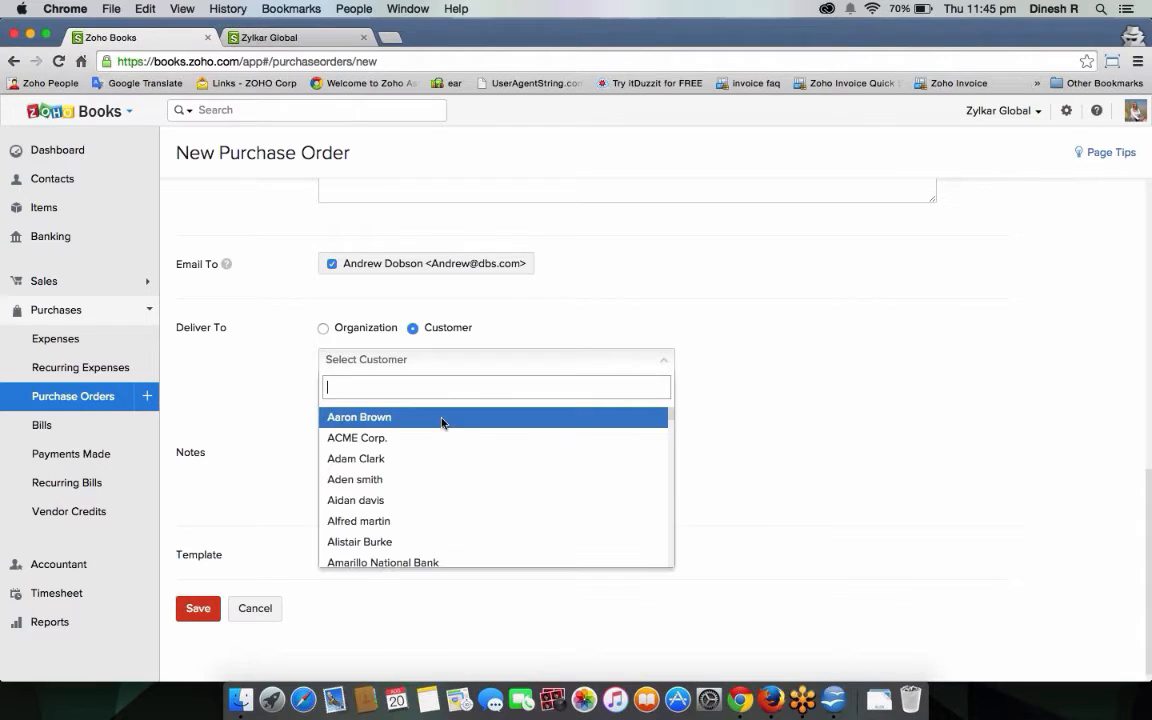
left_click(442, 419)
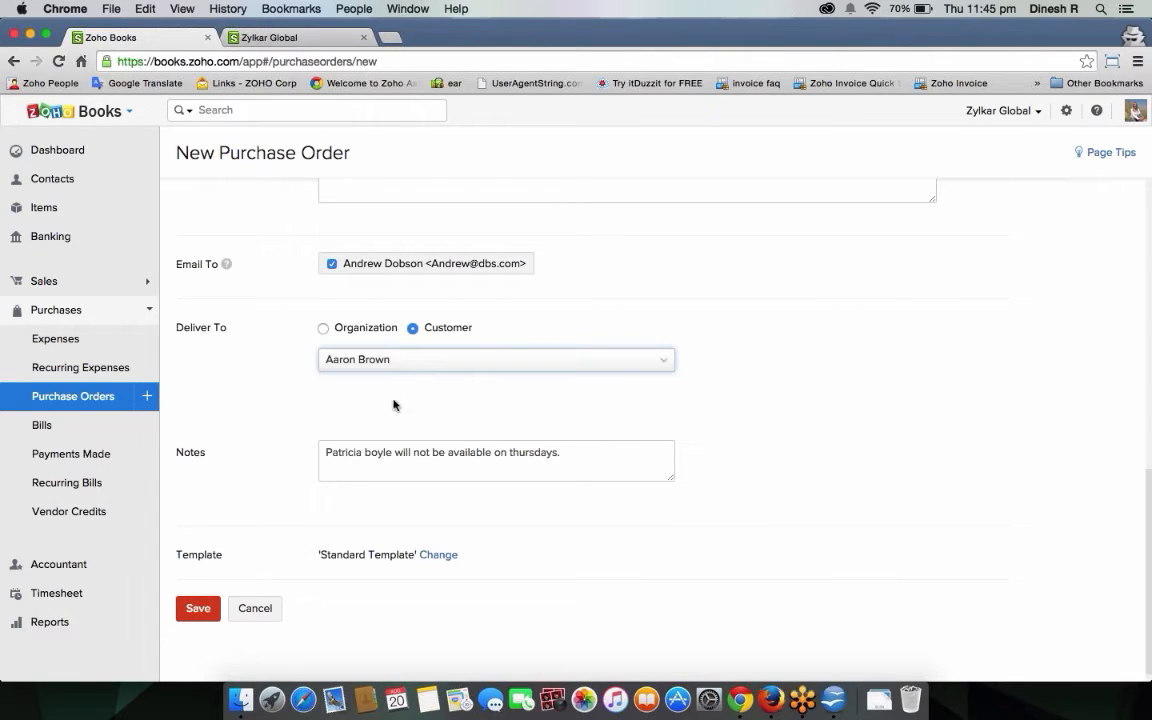
left_click(323, 329)
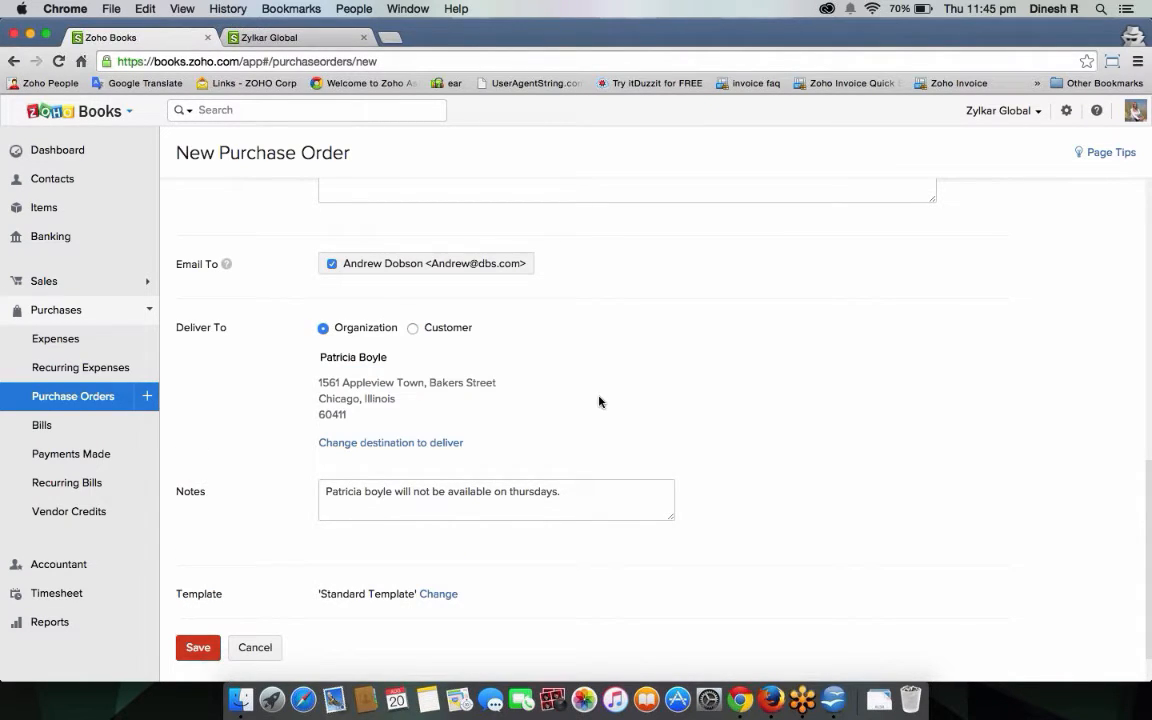
Keep the Standard Template and save the purchase order as a draft.
scroll(234, 553, "down", 1)
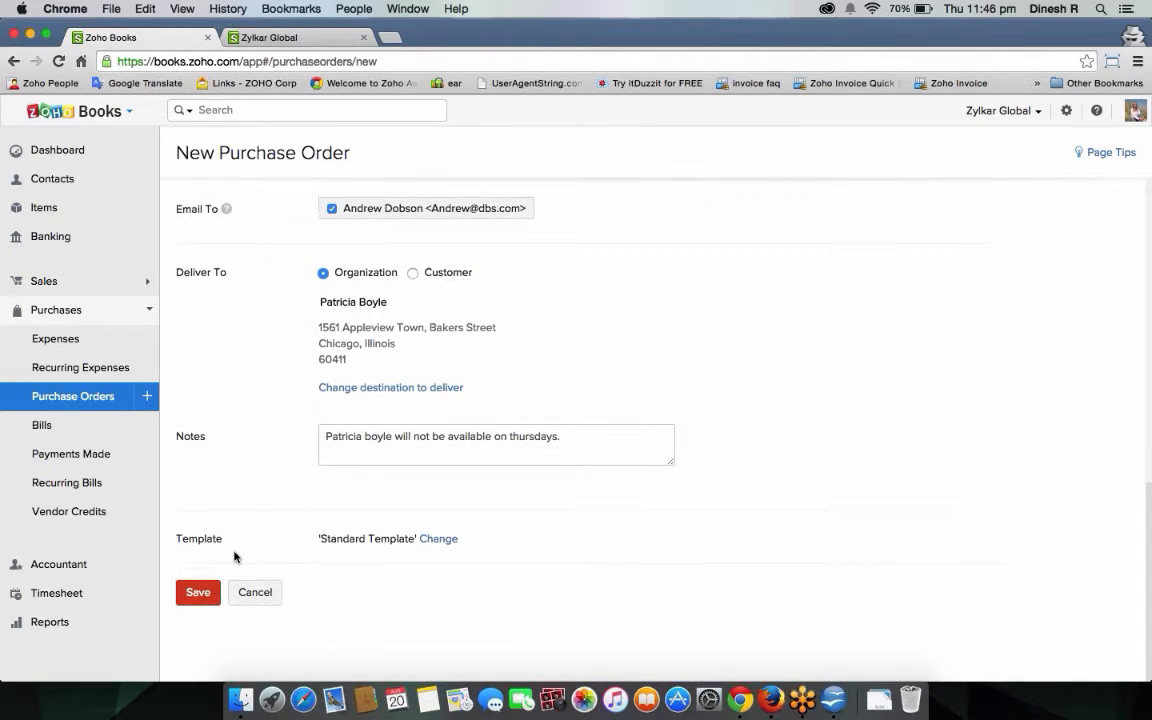
left_click_drag(175, 537, 262, 545)
left_click(440, 540)
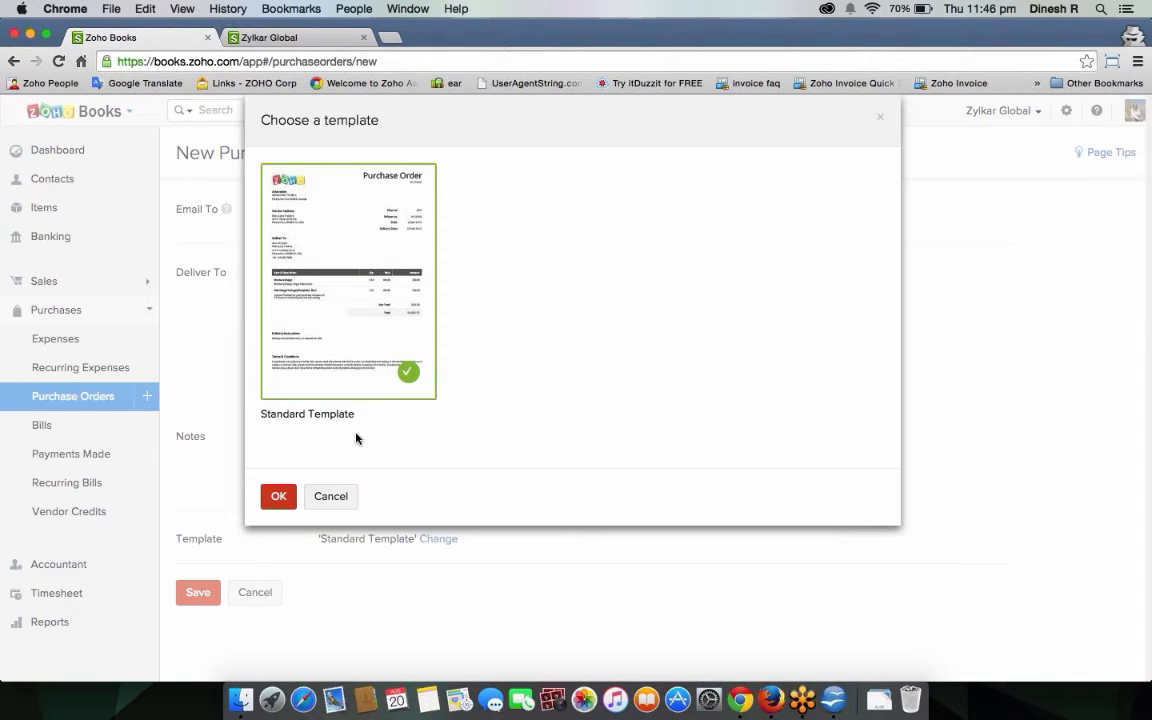
left_click(289, 490)
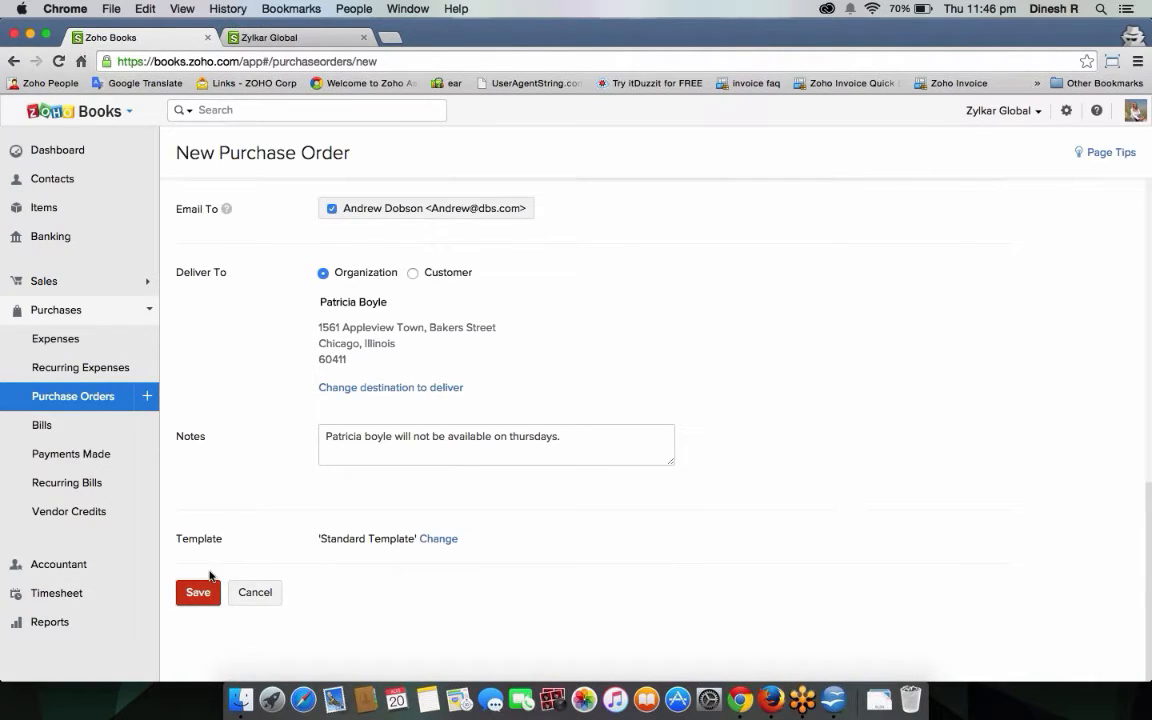
left_click(210, 583)
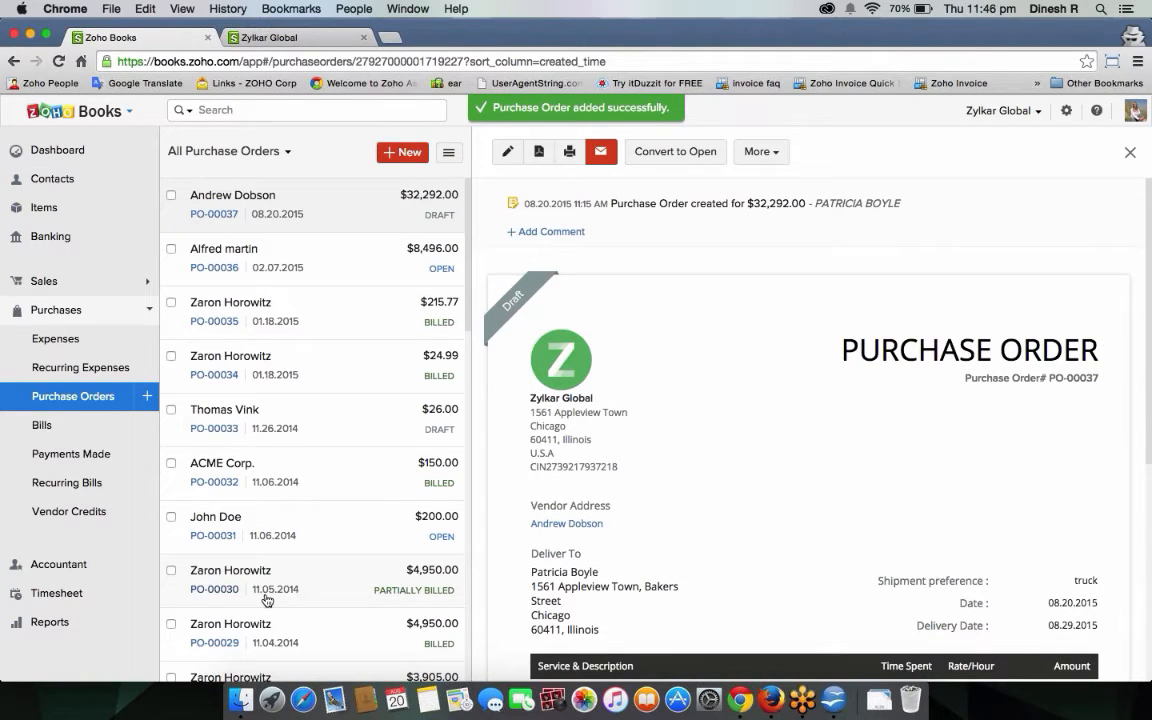
Review the saved PO-00037 preview and bring up its vendor email form.
scroll(609, 527, "down", 5)
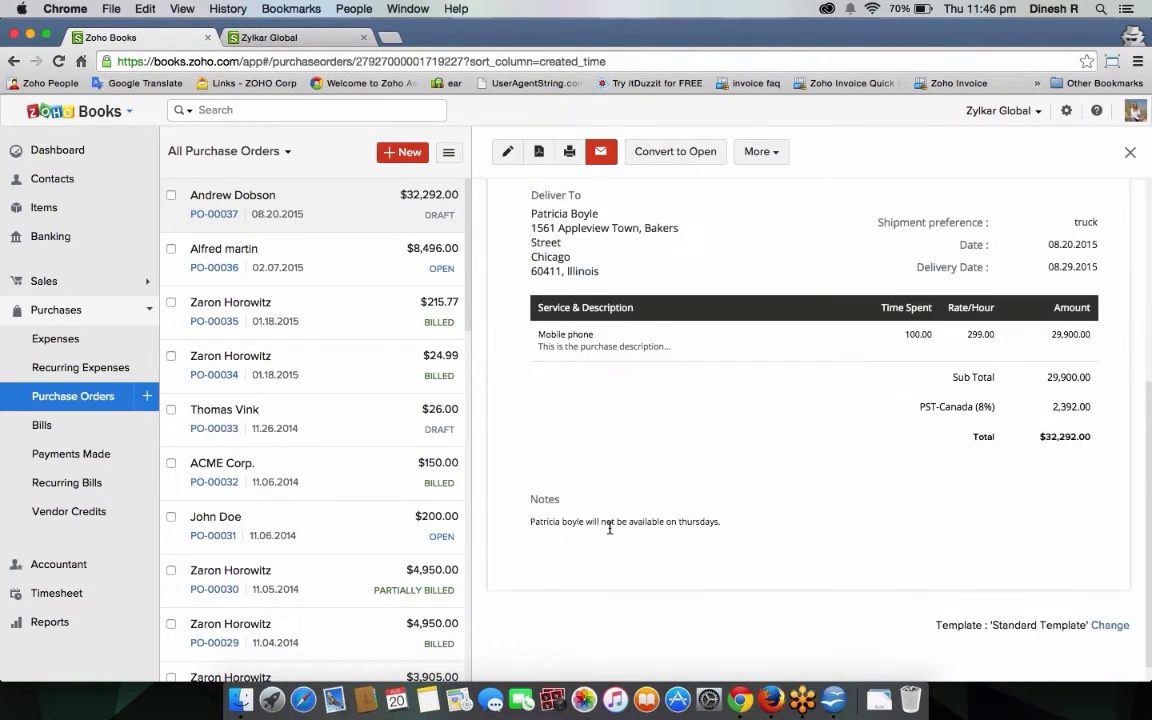
scroll(609, 527, "up", 5)
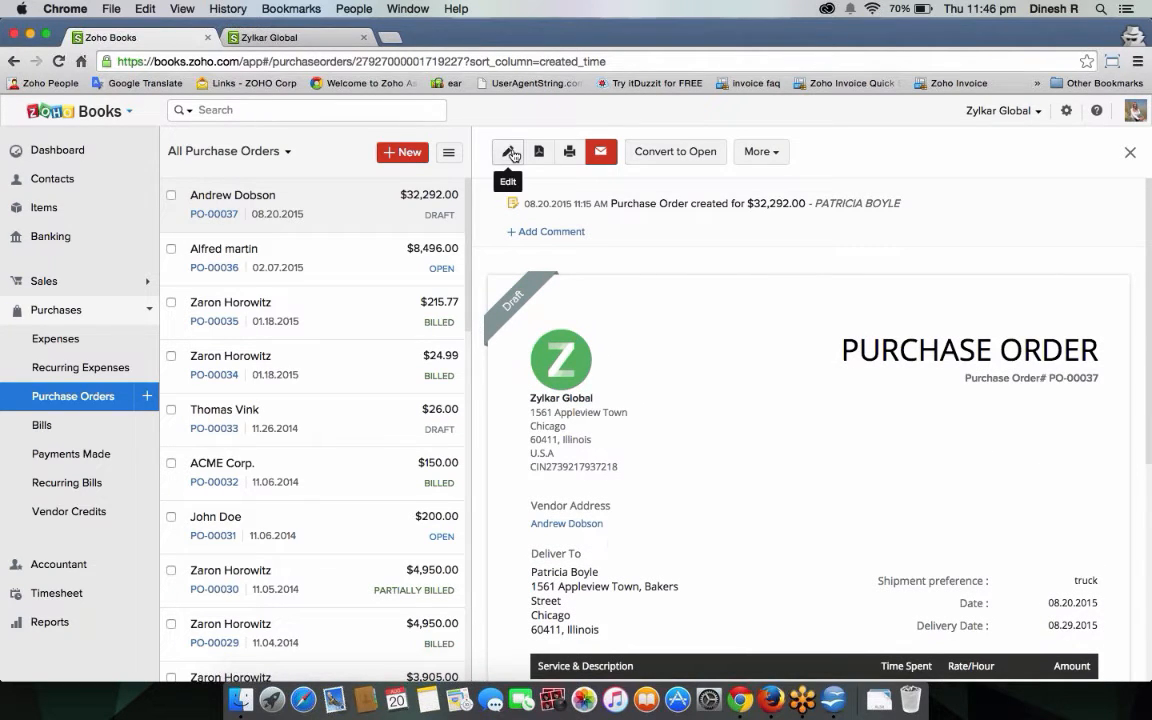
left_click(600, 153)
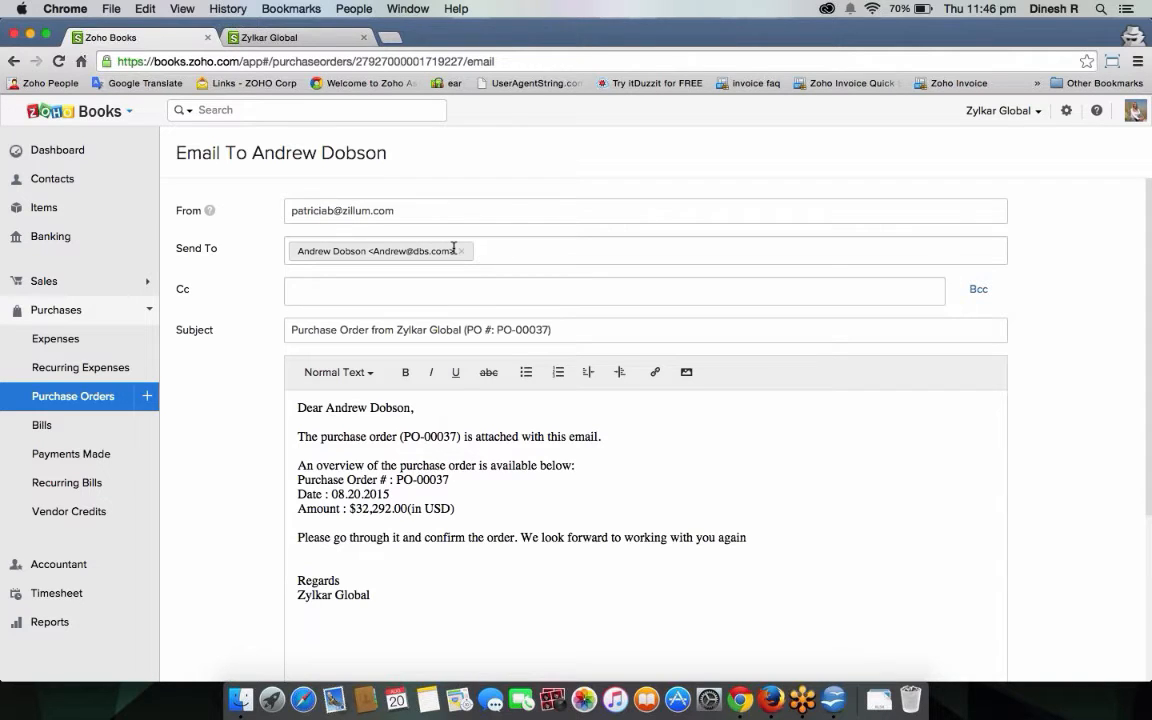
Review the pre-filled email message for PO-00037 down to its closing sentence.
scroll(399, 432, "down", 3)
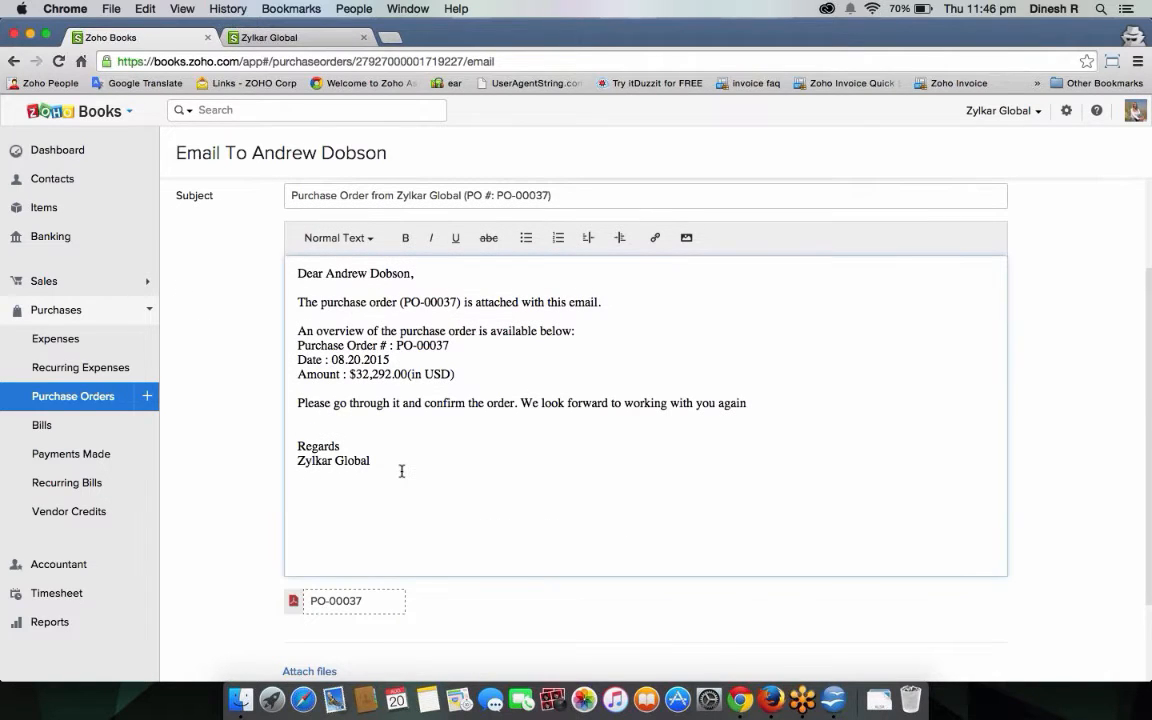
left_click(401, 471)
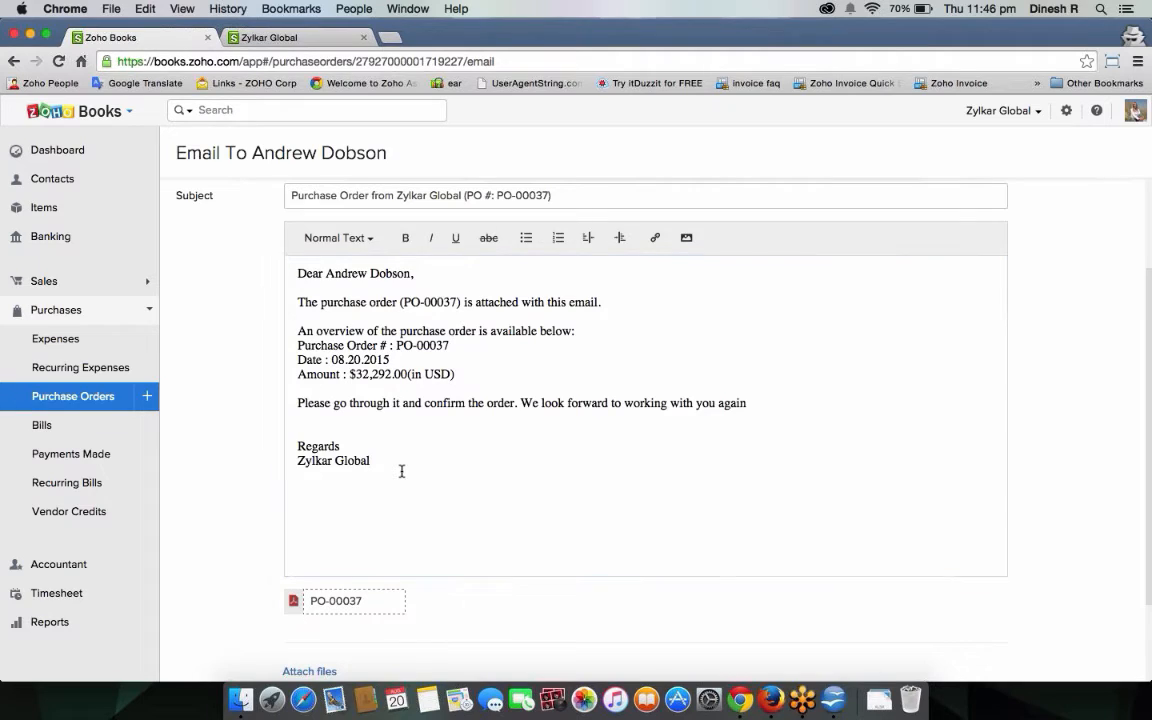
left_click(769, 403)
scroll(776, 517, "up", 1)
scroll(776, 520, "down", 2)
scroll(776, 522, "up", 4)
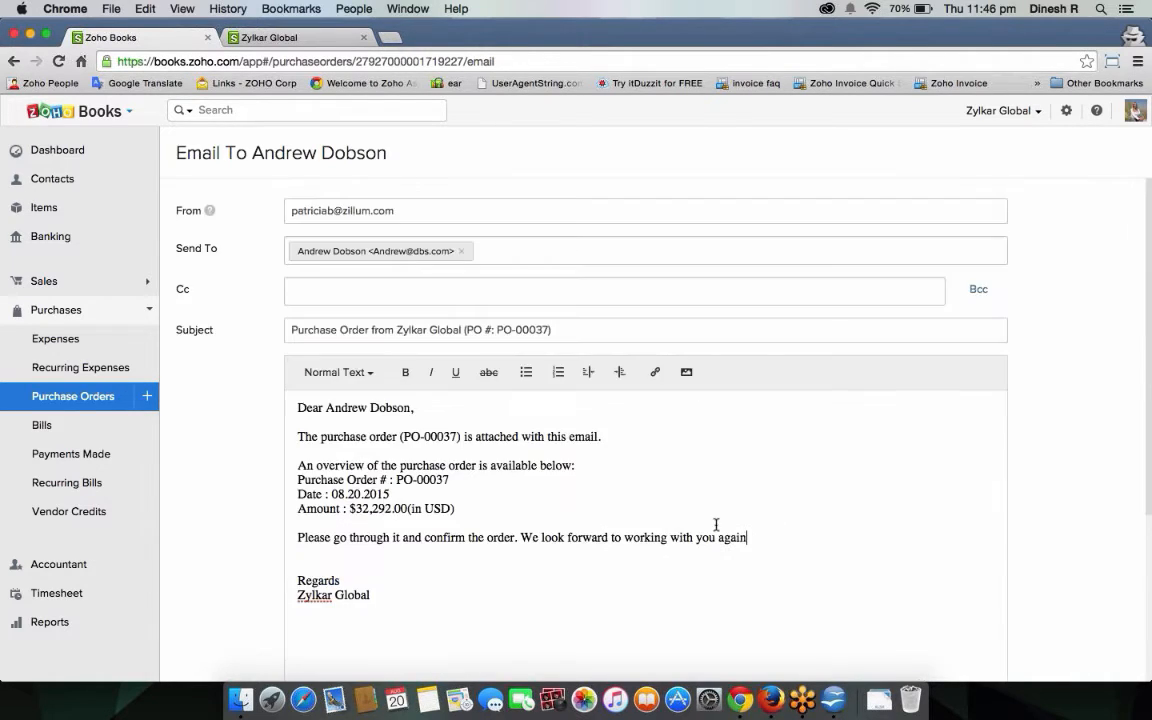
Show the Cc and Bcc fields, skip extra attachments, and send the email with the PDF.
left_click(330, 291)
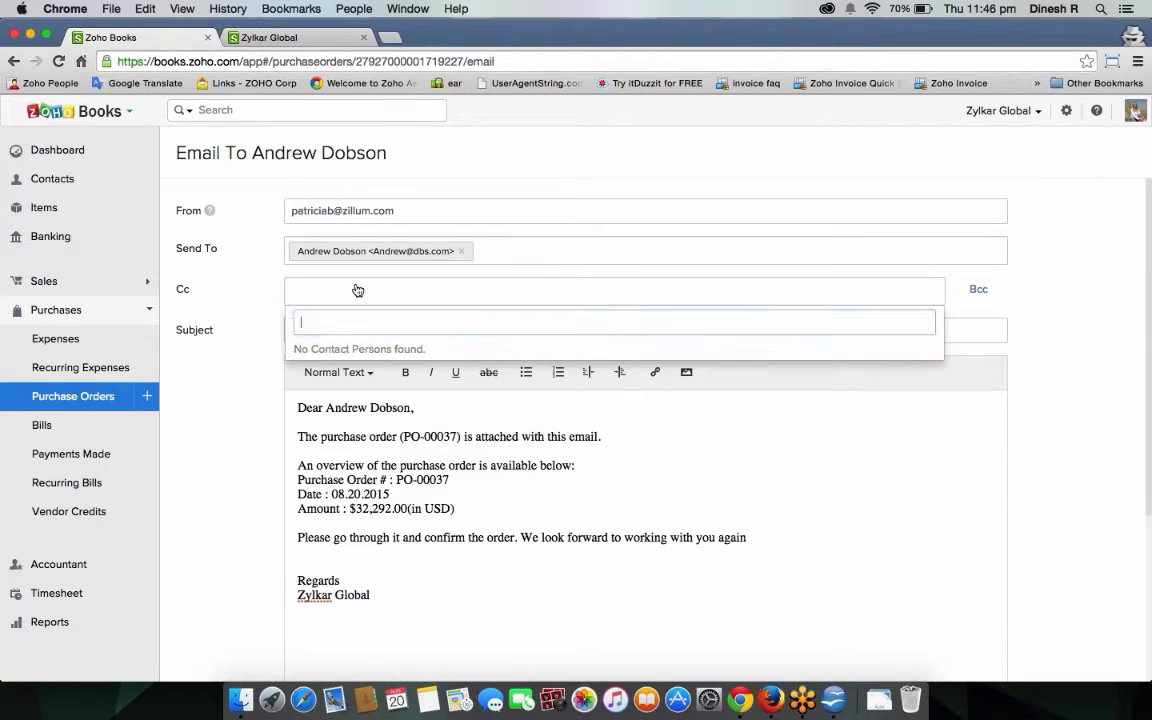
left_click(979, 290)
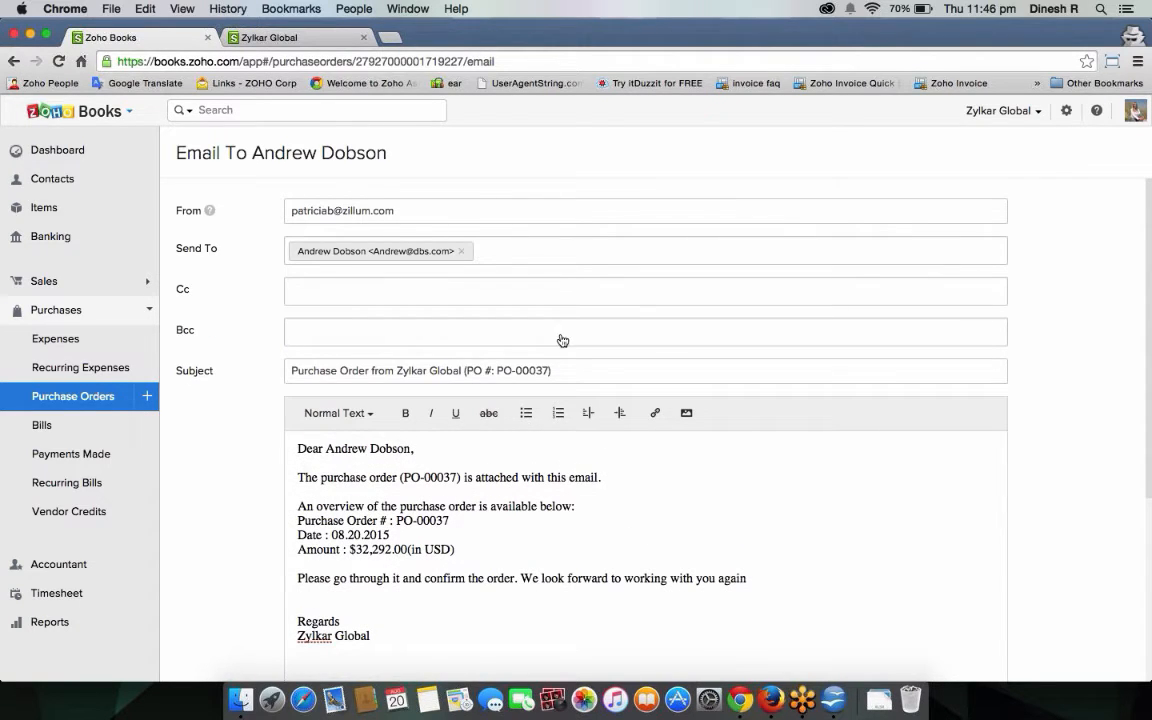
scroll(361, 531, "down", 5)
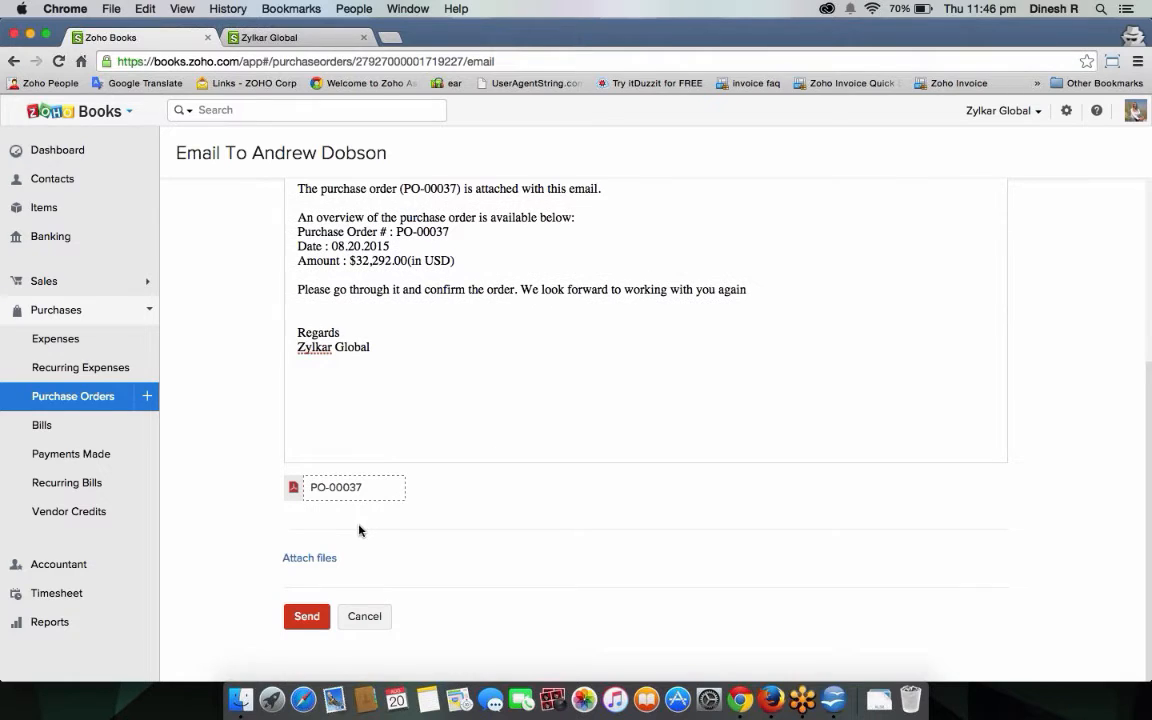
left_click(335, 557)
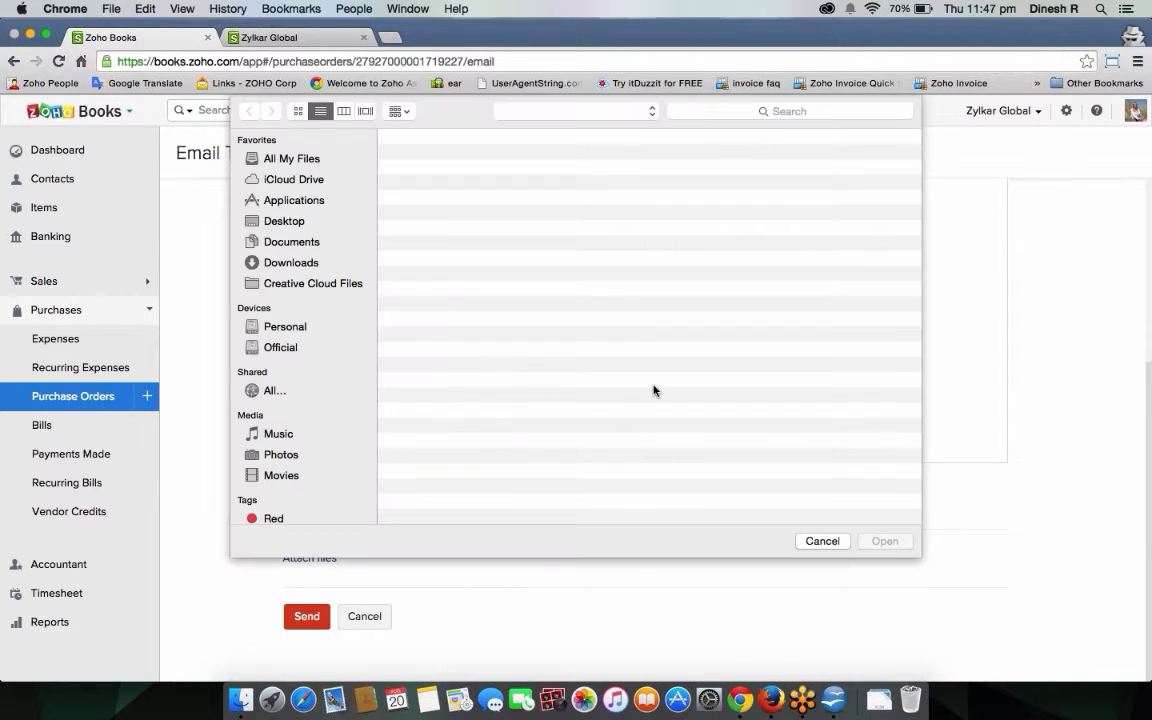
left_click(825, 542)
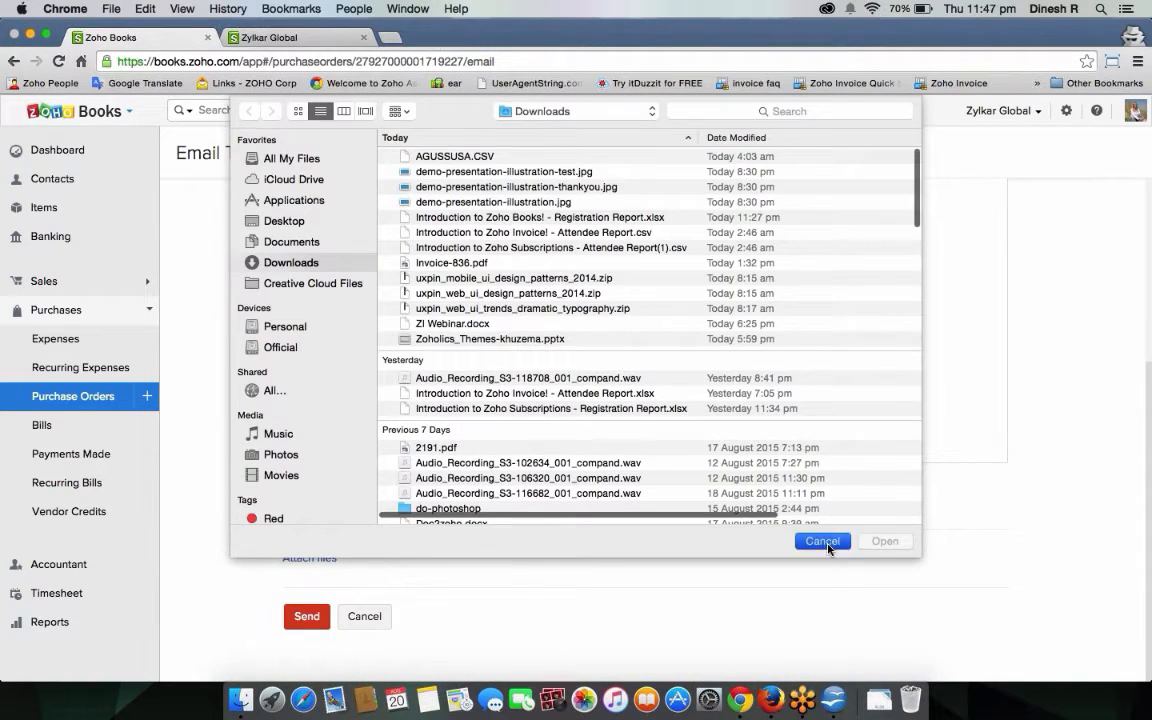
left_click(325, 616)
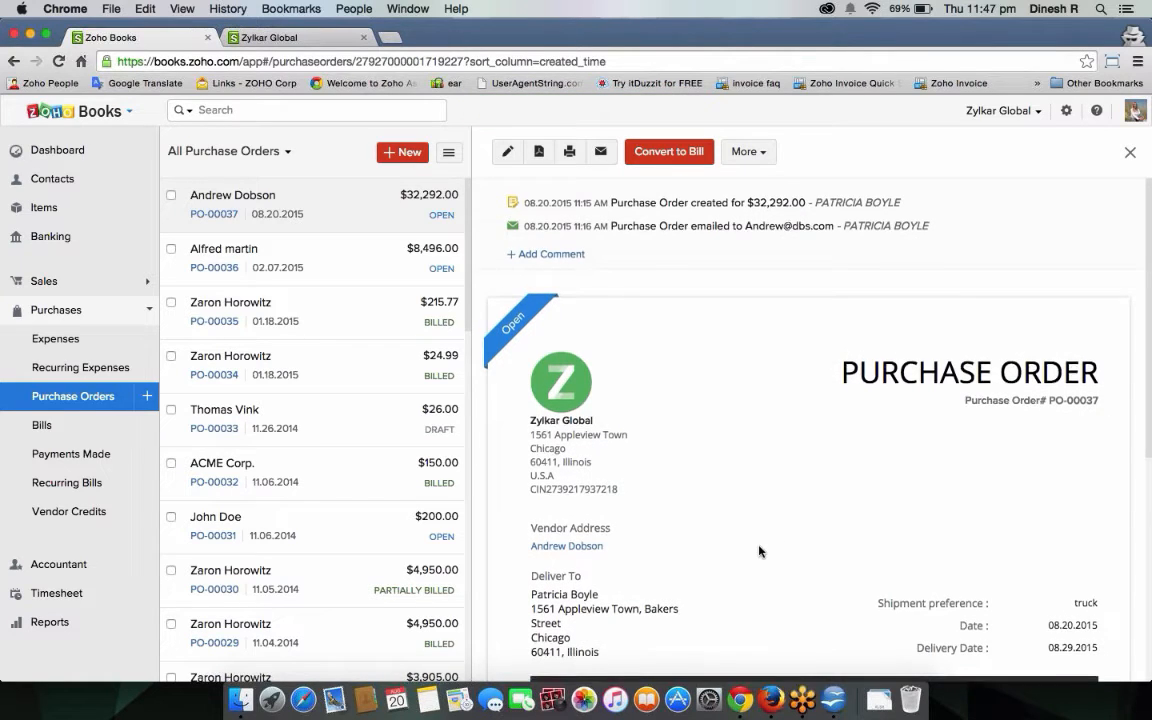
Clone PO-00037 from the More menu into new purchase order PO-00038.
scroll(760, 550, "down", 3)
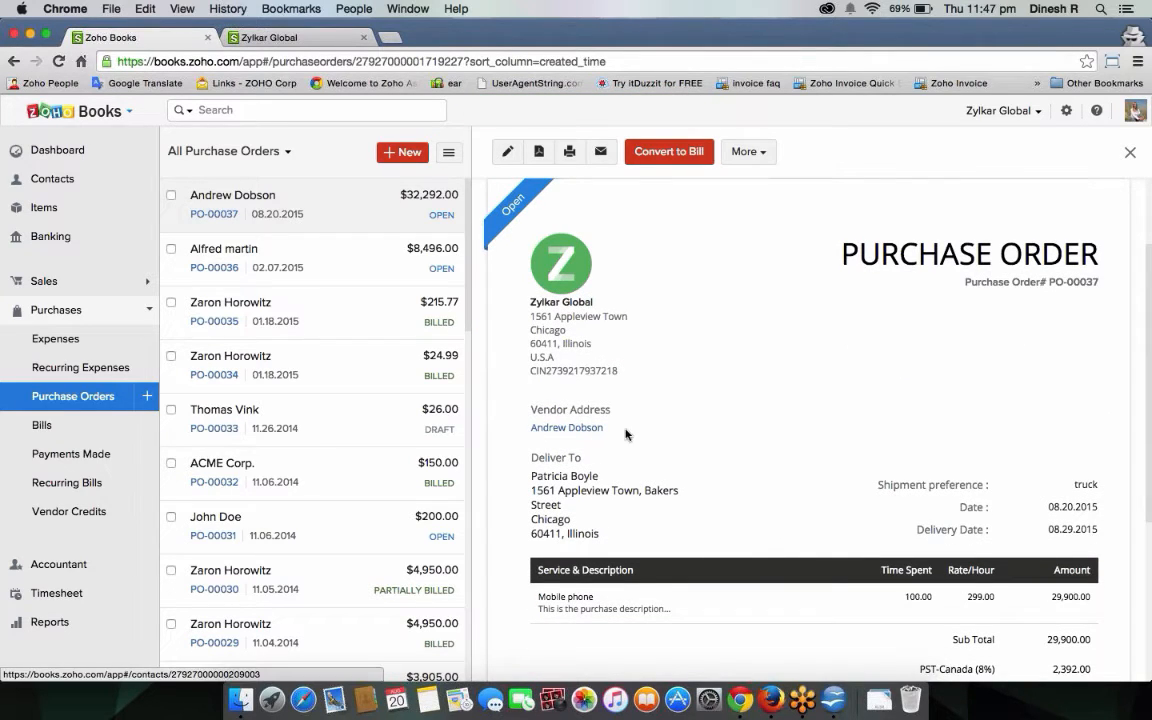
left_click(766, 160)
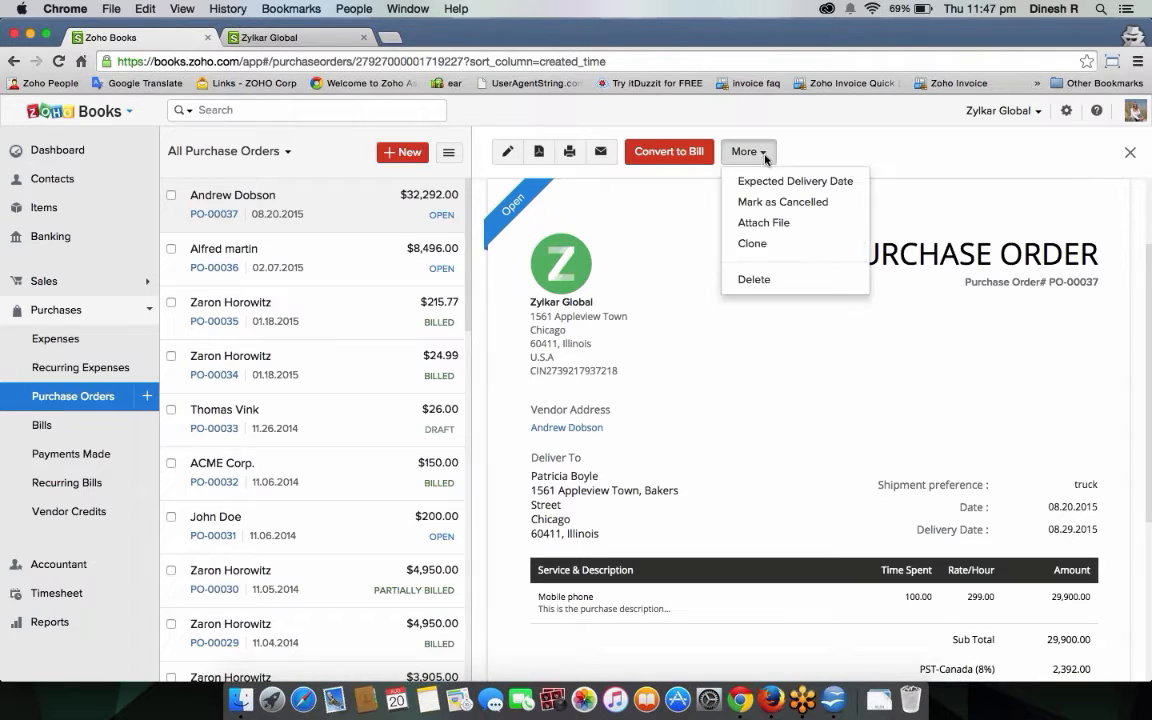
left_click(782, 244)
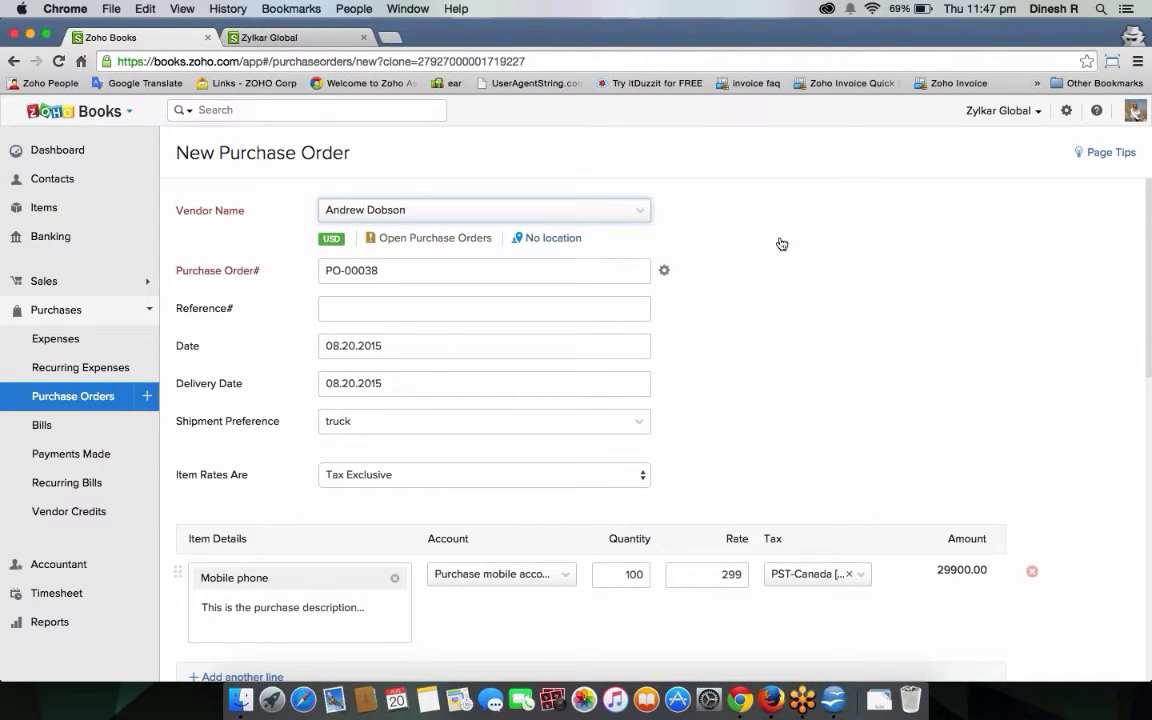
Change the cloned order's vendor to Bellevue and save PO-00038 as a draft.
left_click(403, 214)
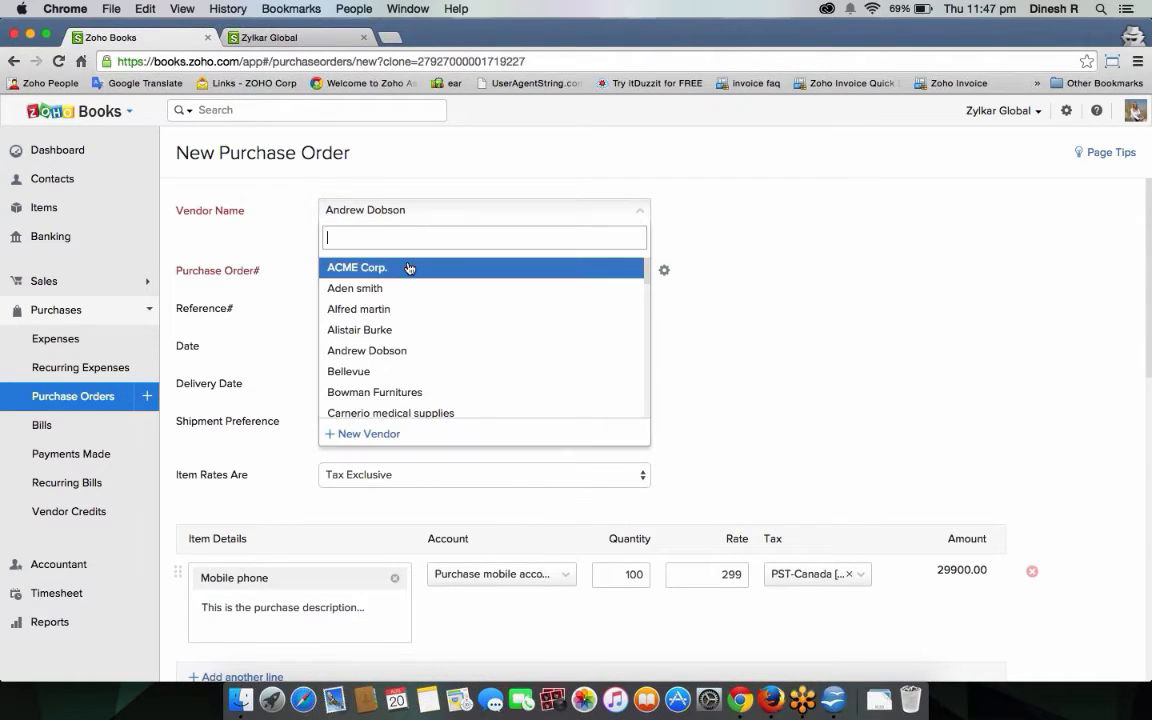
left_click(428, 375)
scroll(687, 406, "down", 10)
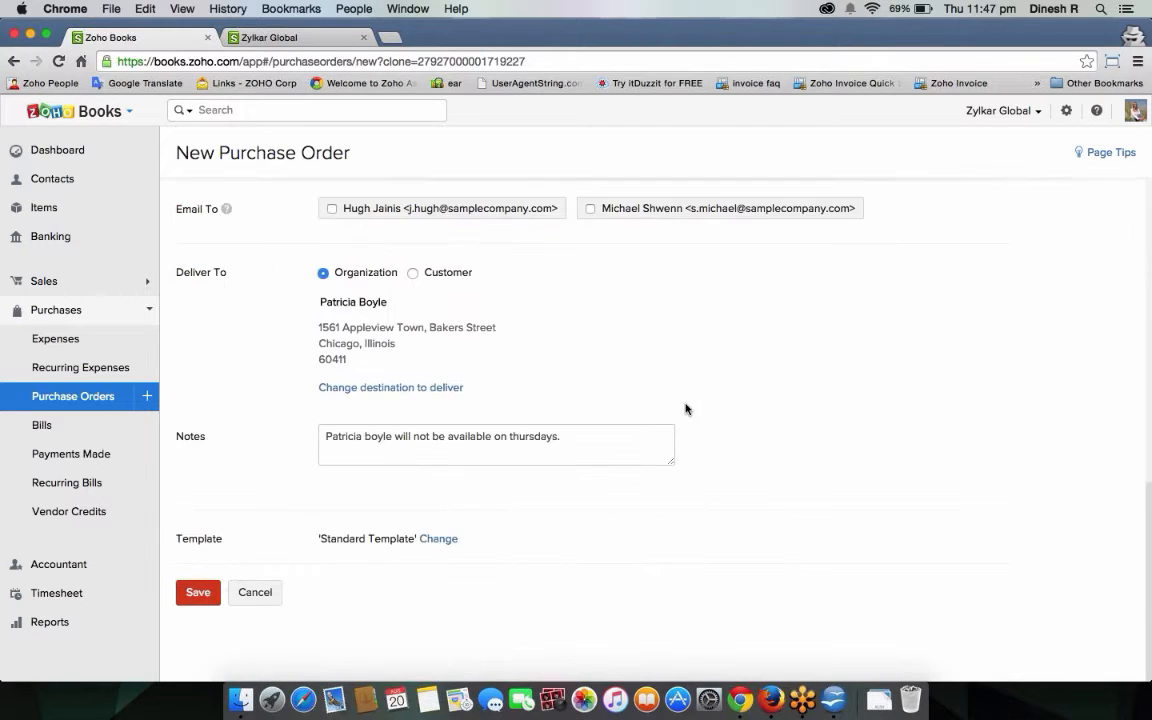
scroll(687, 408, "up", 3)
scroll(685, 408, "down", 3)
left_click(186, 596)
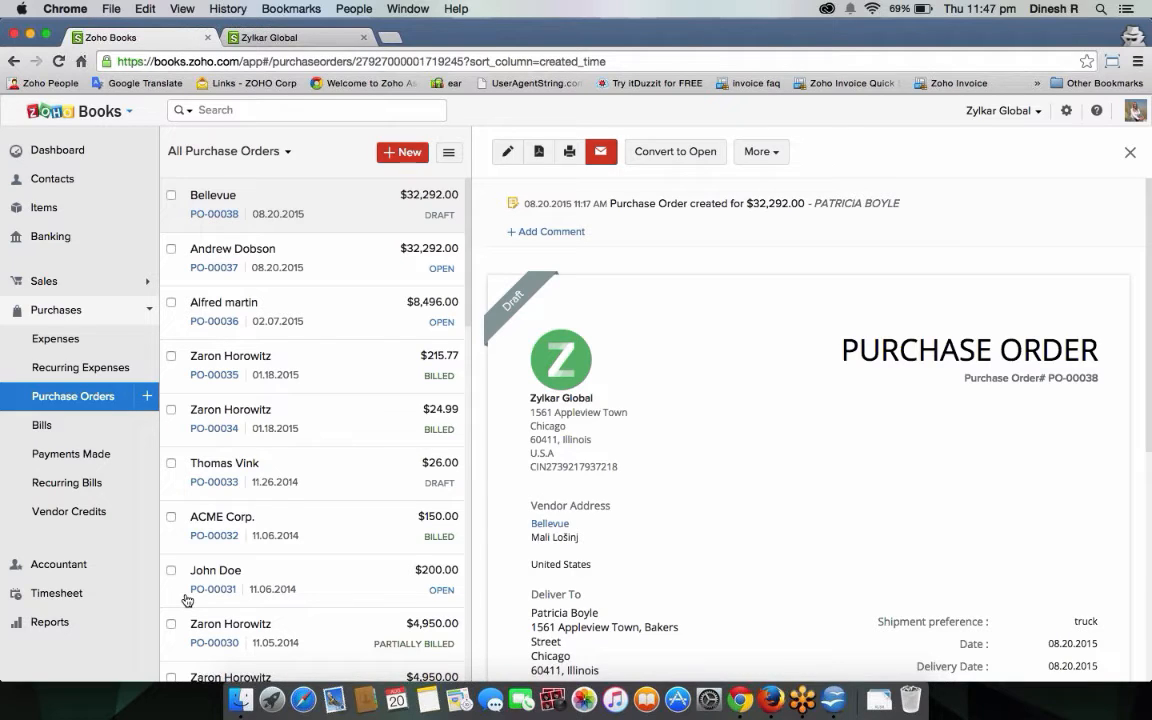
left_click(334, 252)
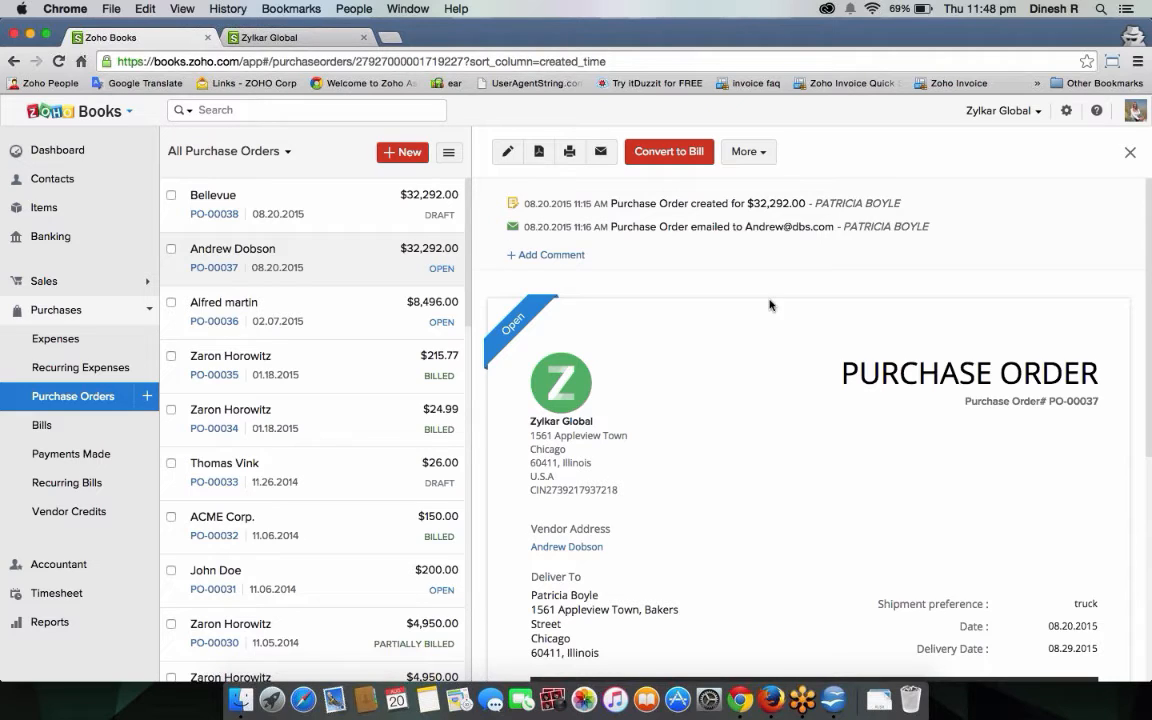
Convert PO-00037 to a bill numbered inv-5657 and save it.
left_click(677, 153)
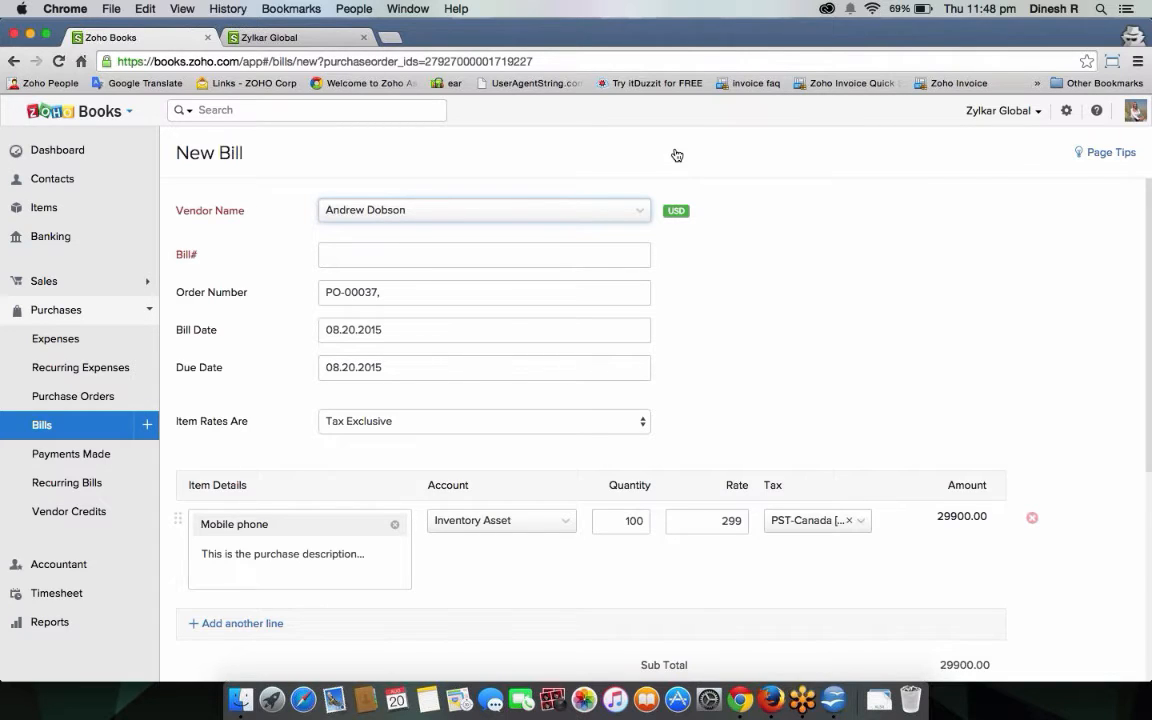
key("Tab")
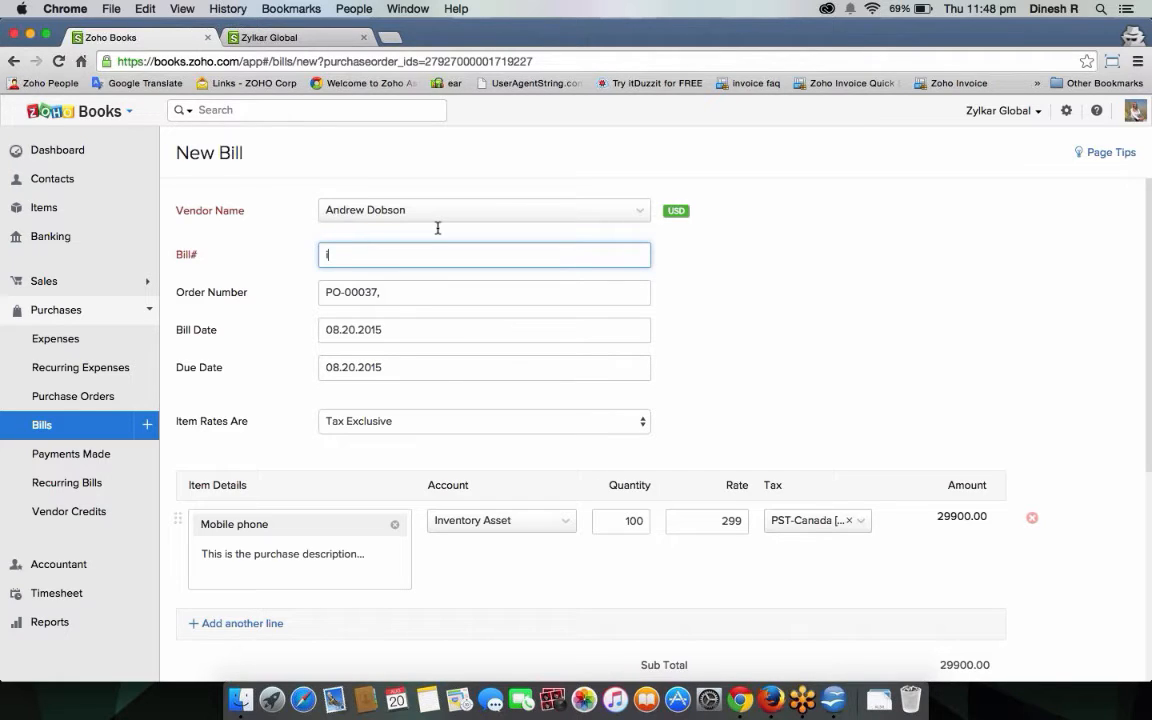
type("nv-5657")
scroll(766, 352, "down", 8)
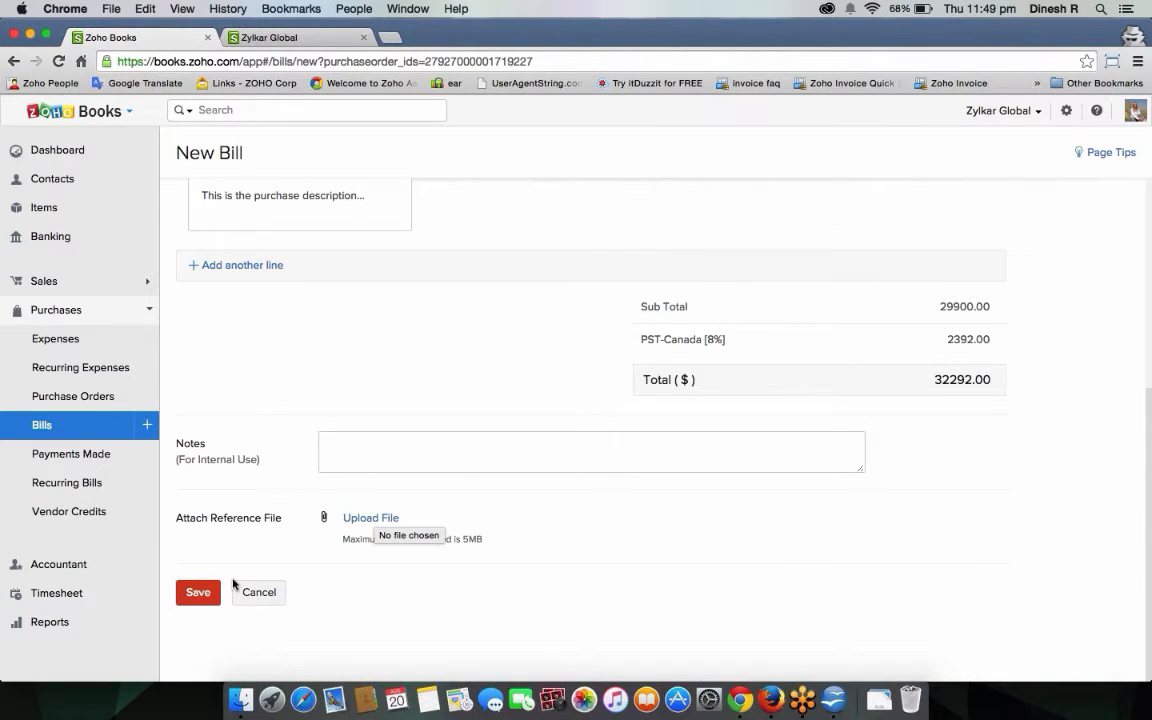
left_click(205, 591)
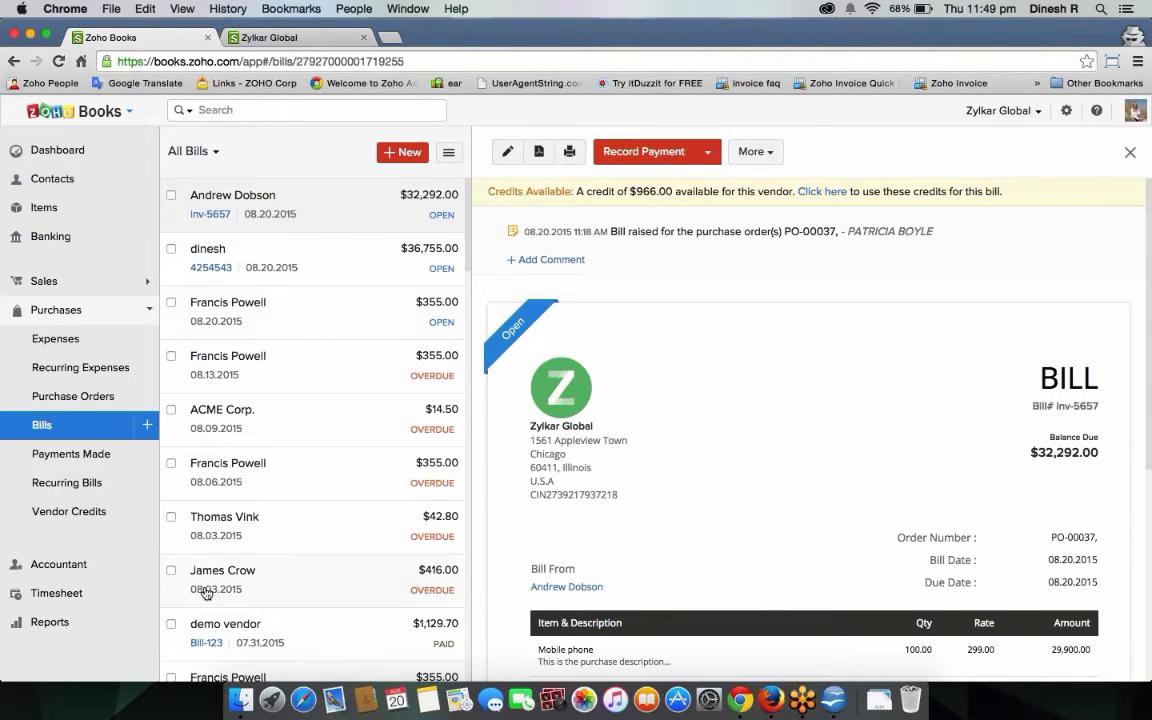
Start a full $32,292.00 payment for inv-5657 via Bank Transfer, paid through Cash account.
left_click(648, 160)
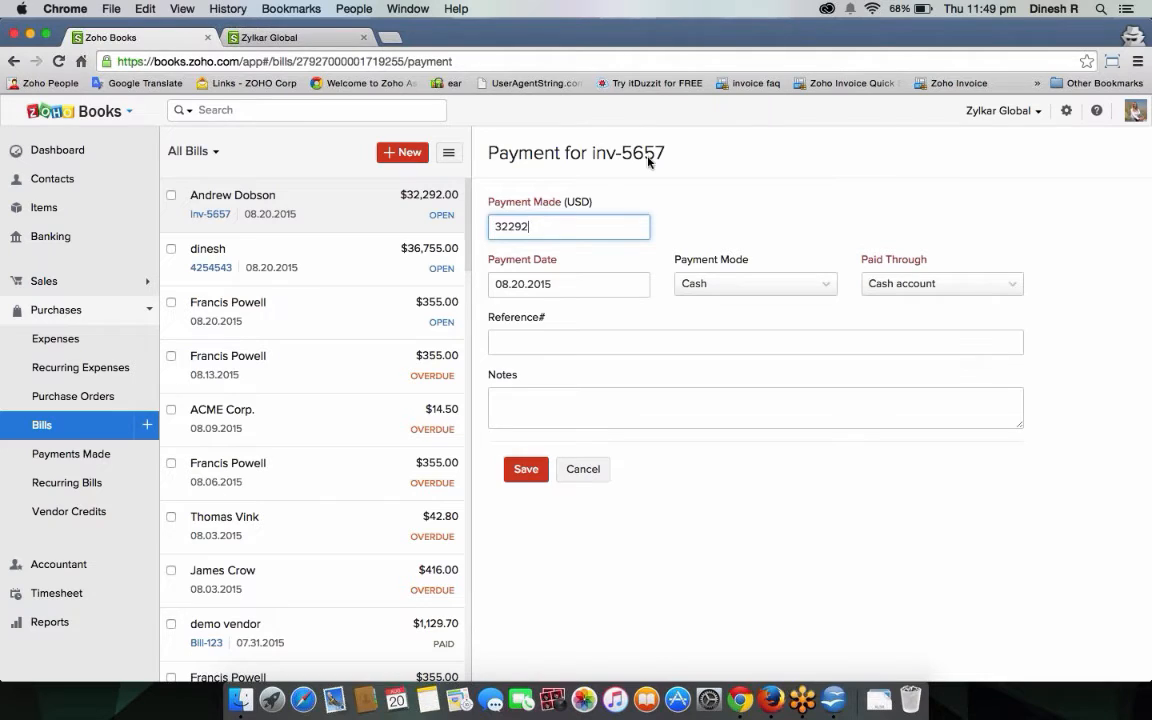
left_click(591, 288)
left_click(784, 286)
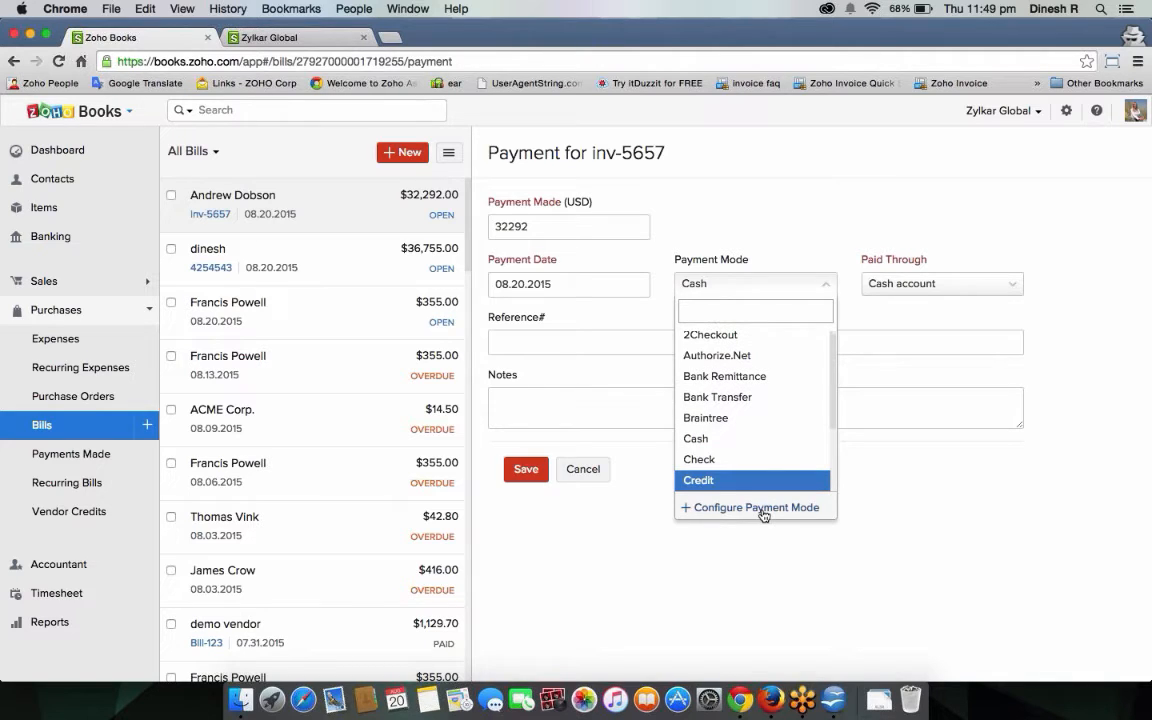
left_click(745, 398)
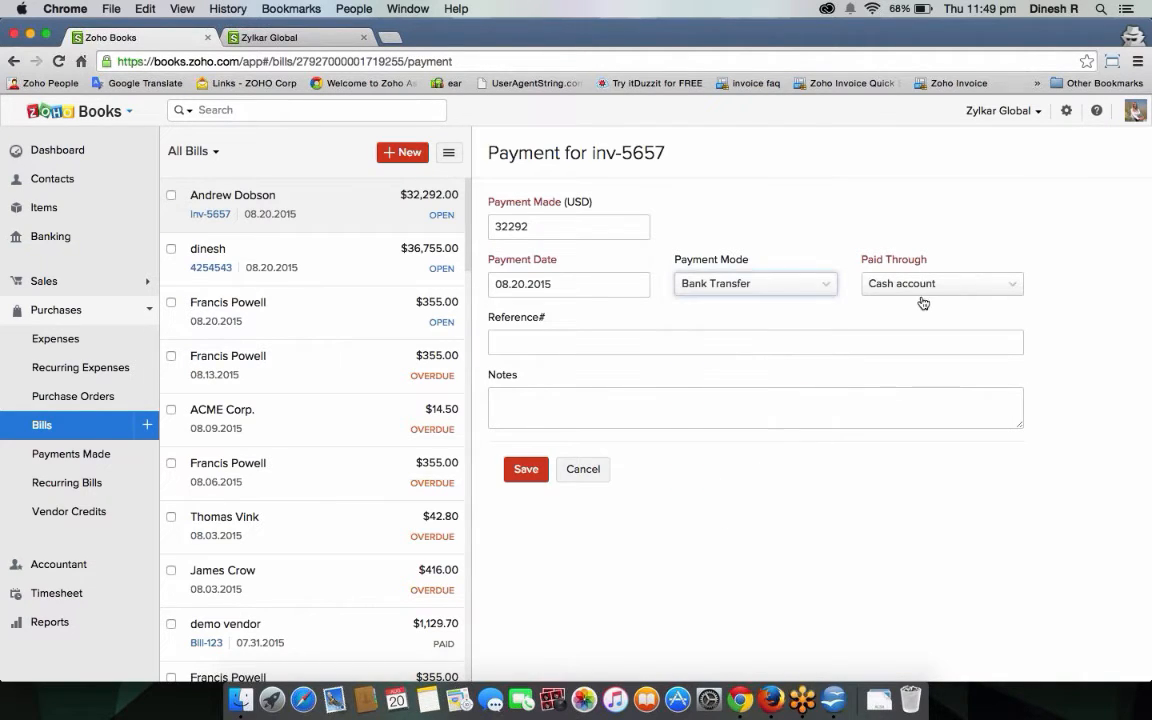
left_click(945, 285)
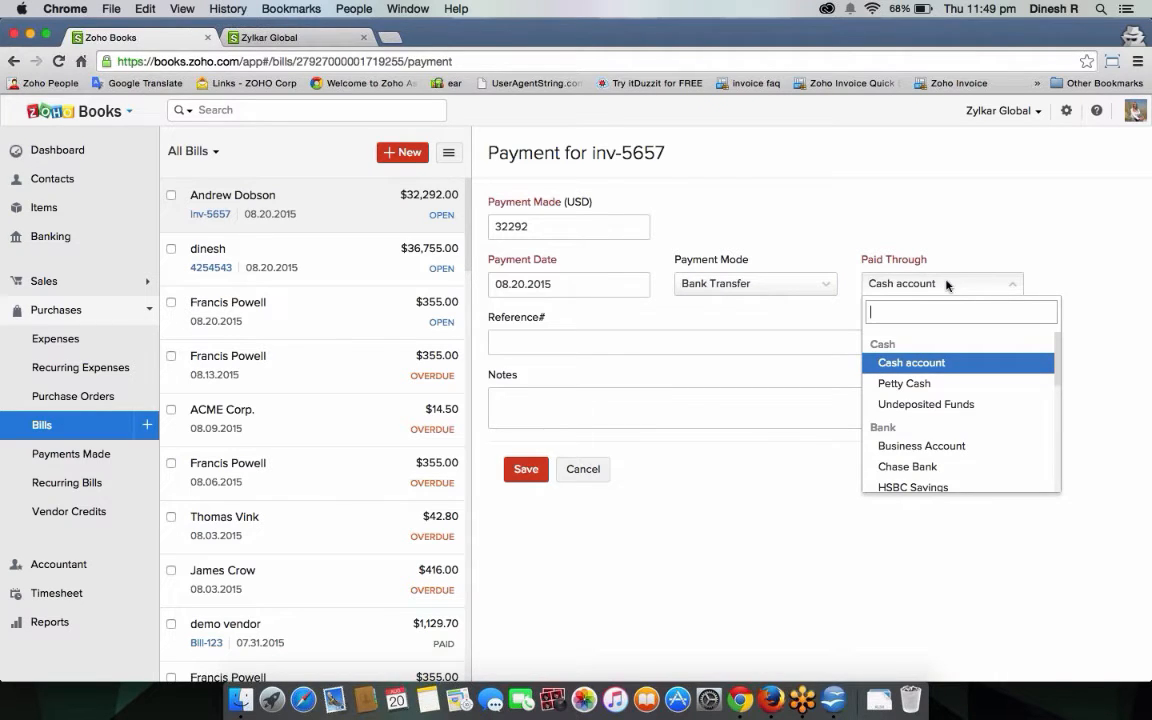
key("Down")
key("Down")
key("Down")
key("Down")
key("Down")
key("Down")
key("Down")
key("Down")
key("Down")
key("Up")
key("Up")
key("Up")
key("Up")
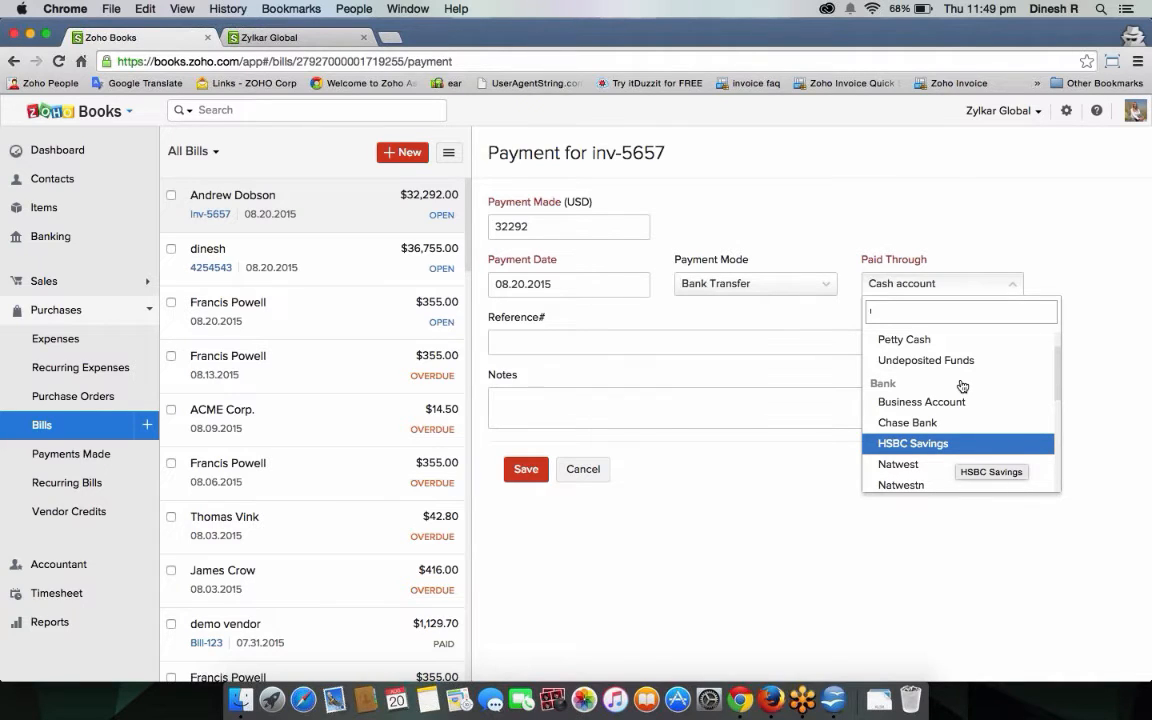
key("Up")
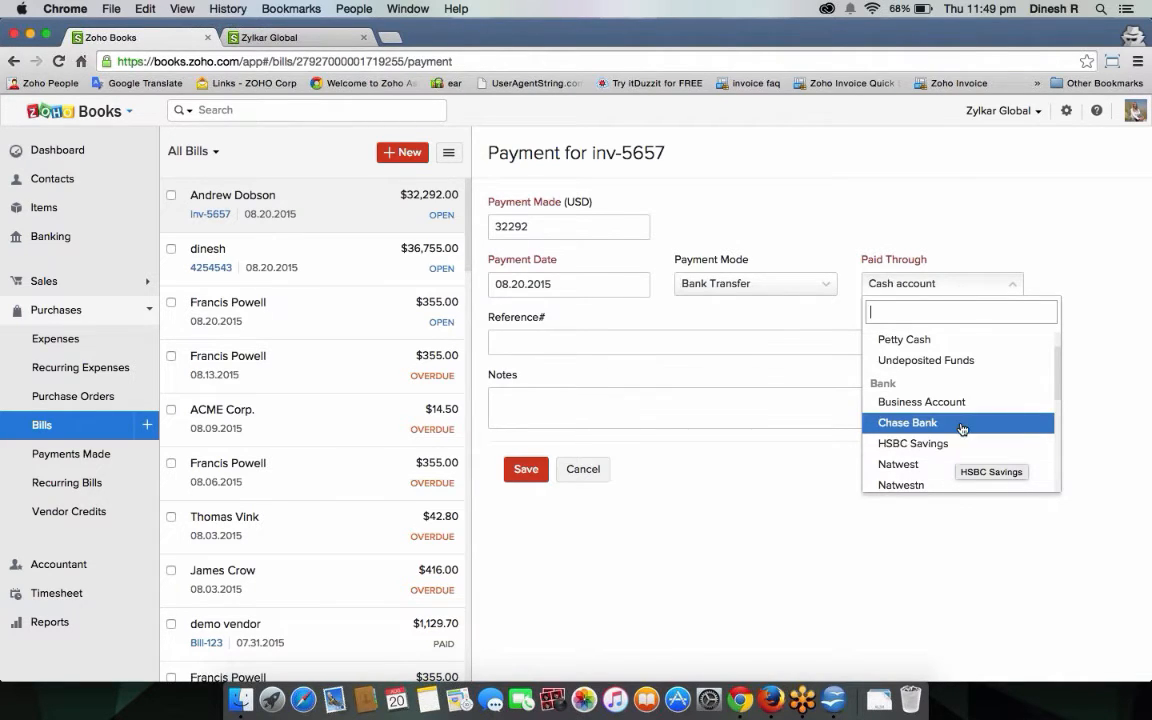
key("Up")
key("Up")
key("Up")
key("Up")
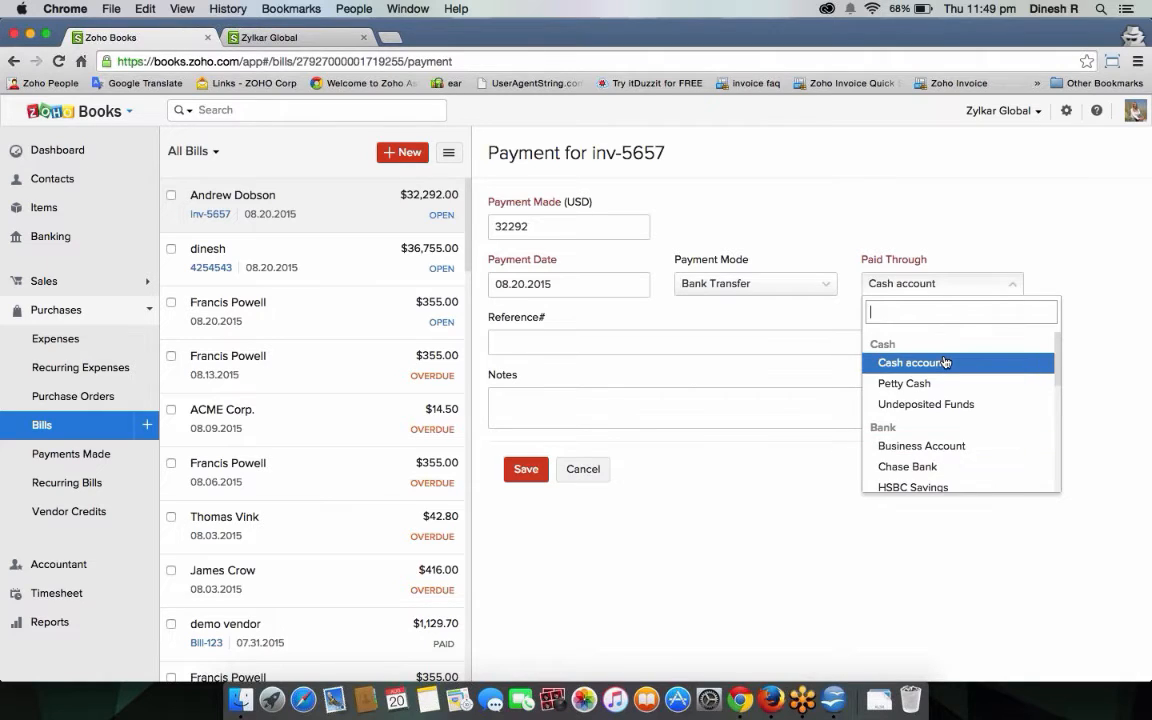
left_click(946, 360)
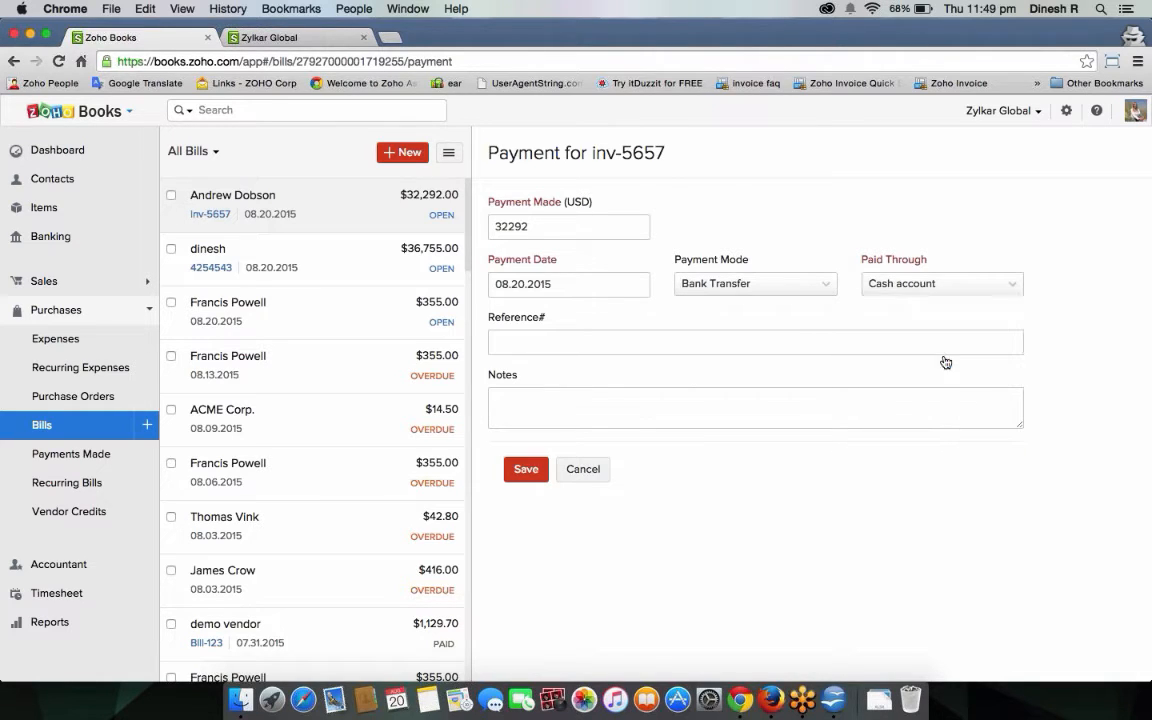
Enter reference number 12312 and save the payment.
left_click(573, 340)
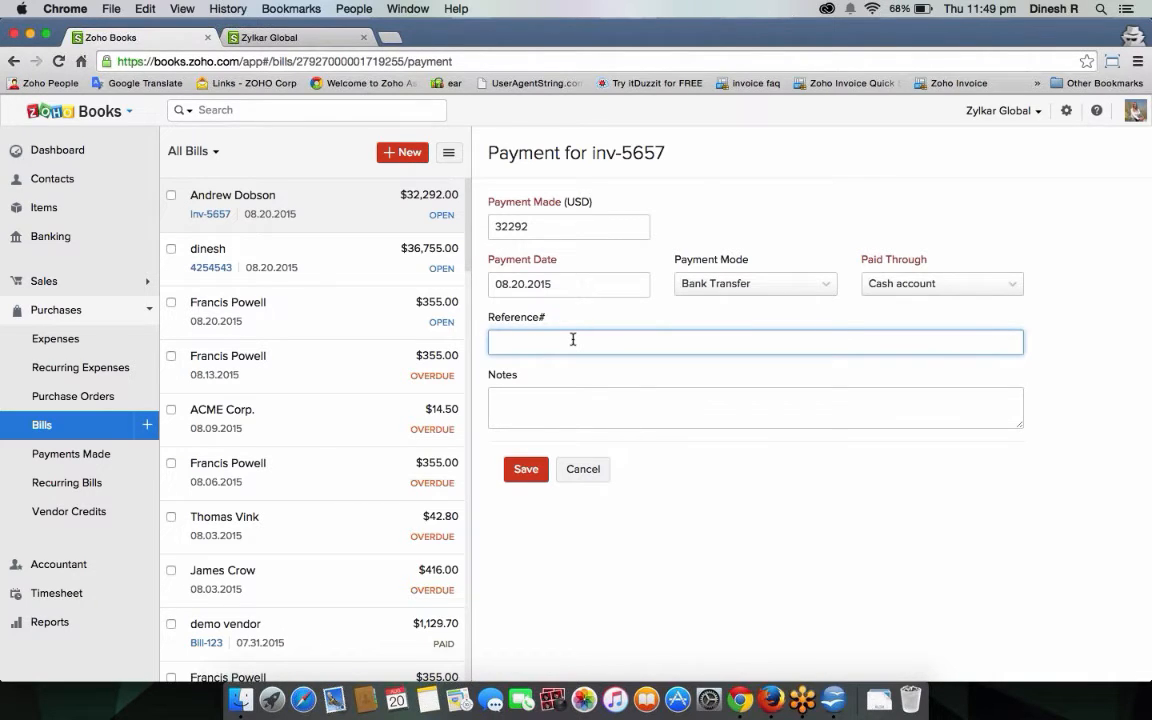
type("12312")
left_click(548, 413)
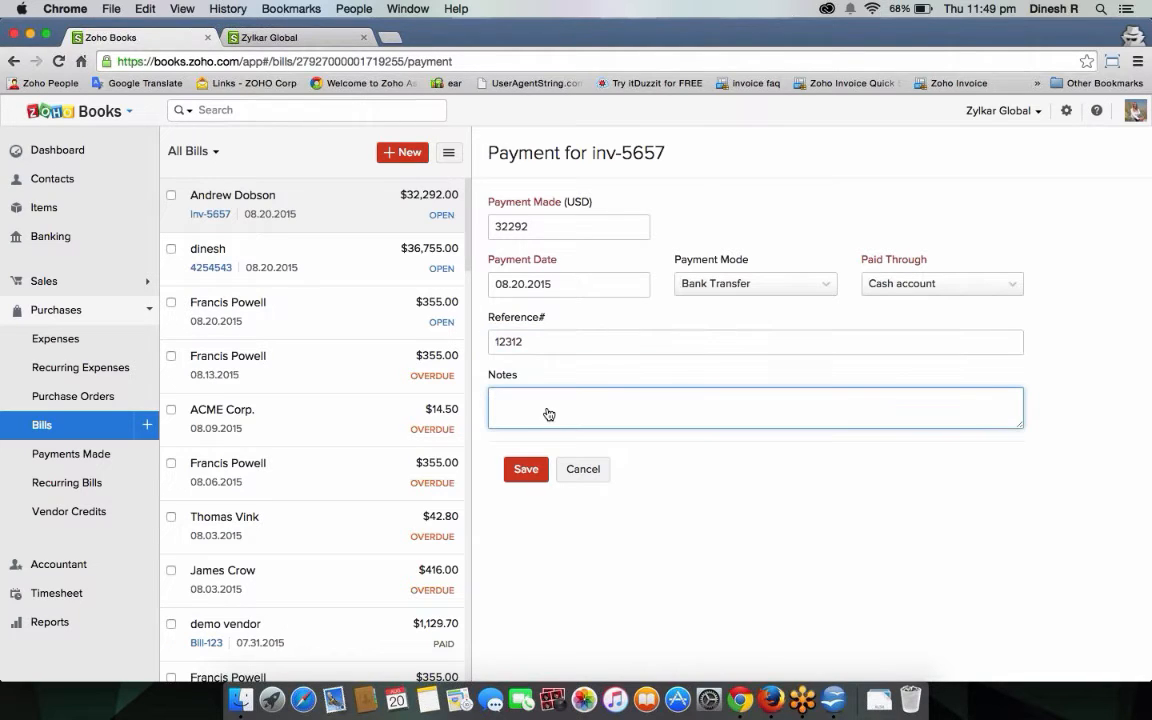
left_click(540, 470)
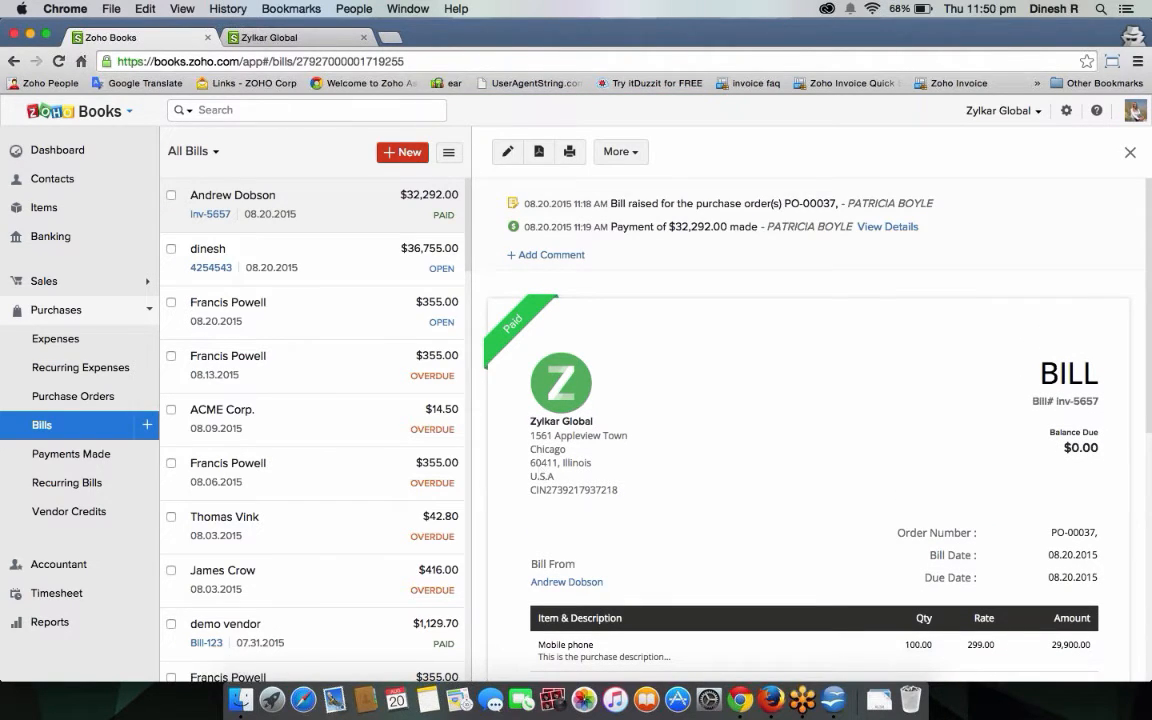
Open the Inventory Summary report from the Inventory reports section.
left_click(36, 621)
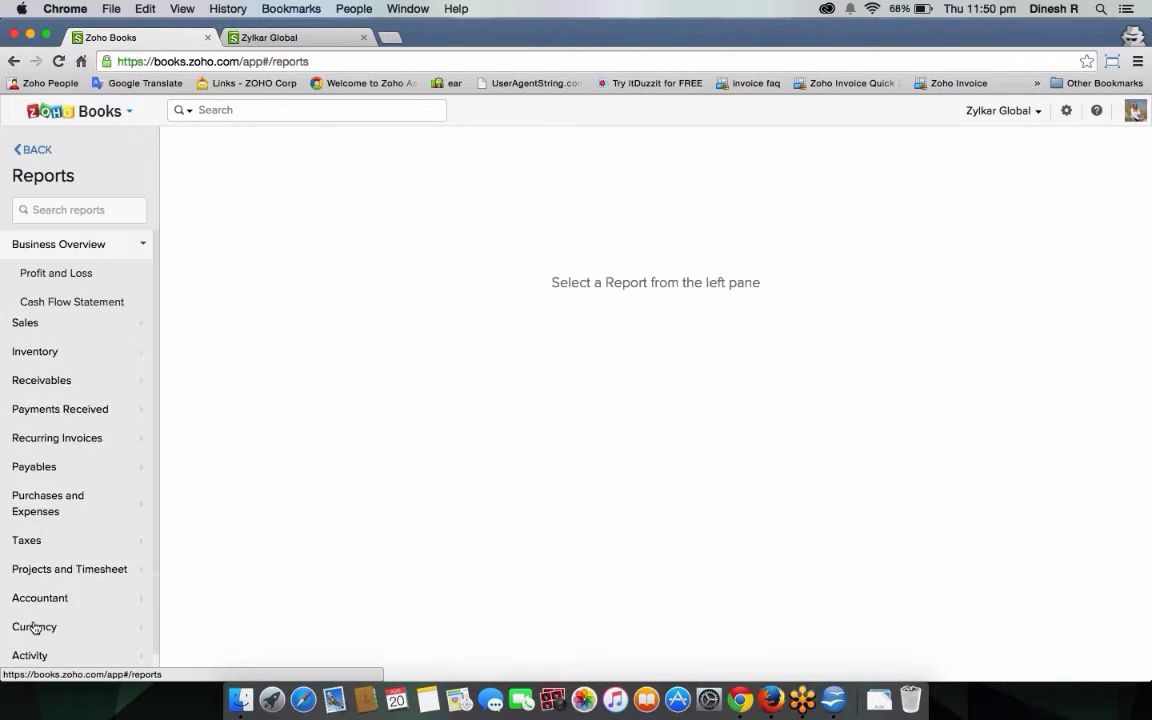
left_click(55, 404)
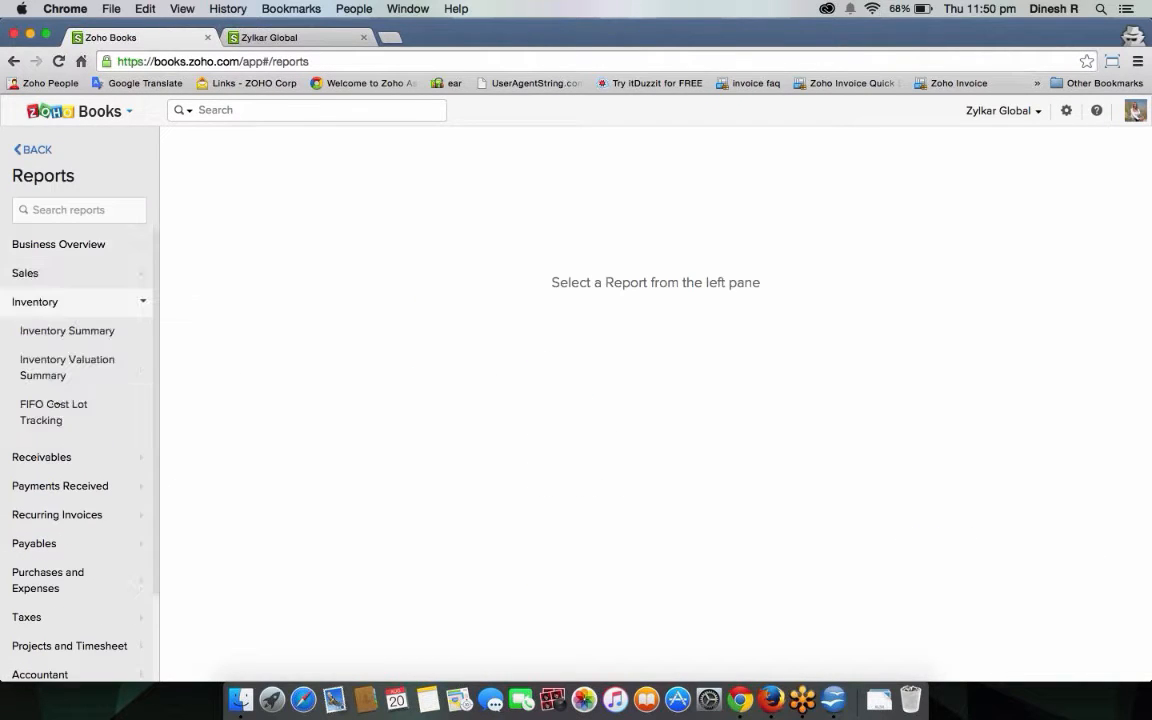
left_click(78, 340)
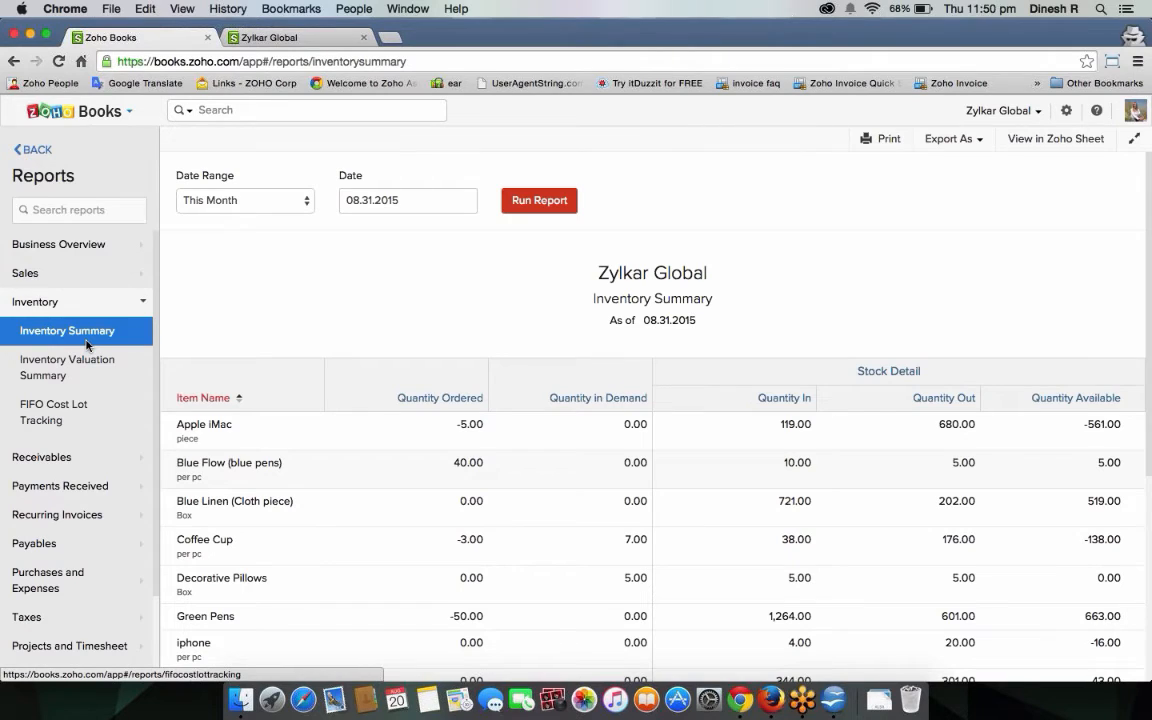
scroll(221, 471, "down", 1)
scroll(221, 471, "down", 6)
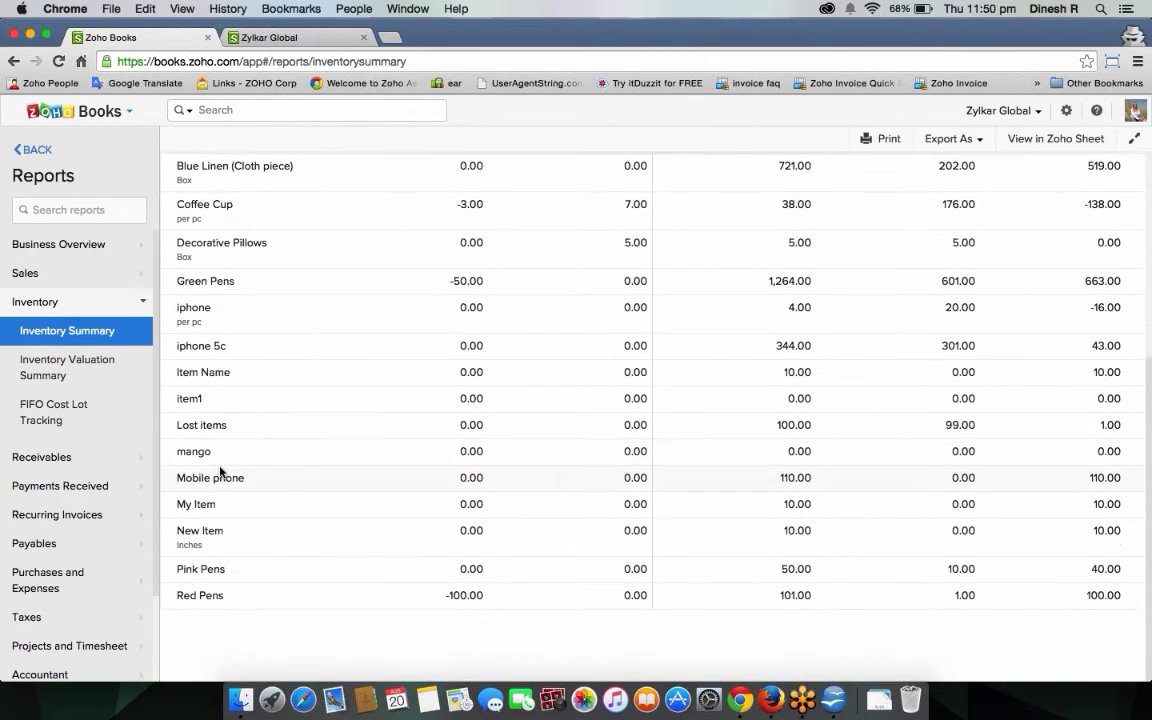
Check Mobile phone's row: 110.00 in, 0.00 out, 110.00 available.
left_click_drag(177, 477, 447, 481)
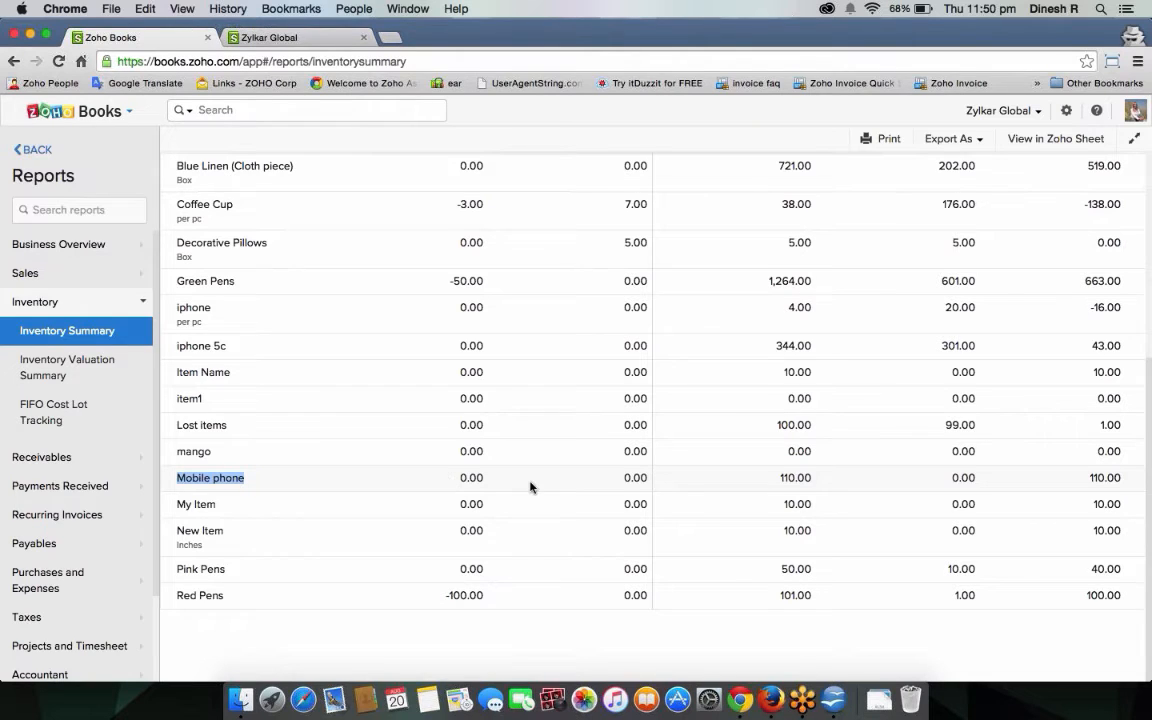
left_click_drag(773, 483, 851, 494)
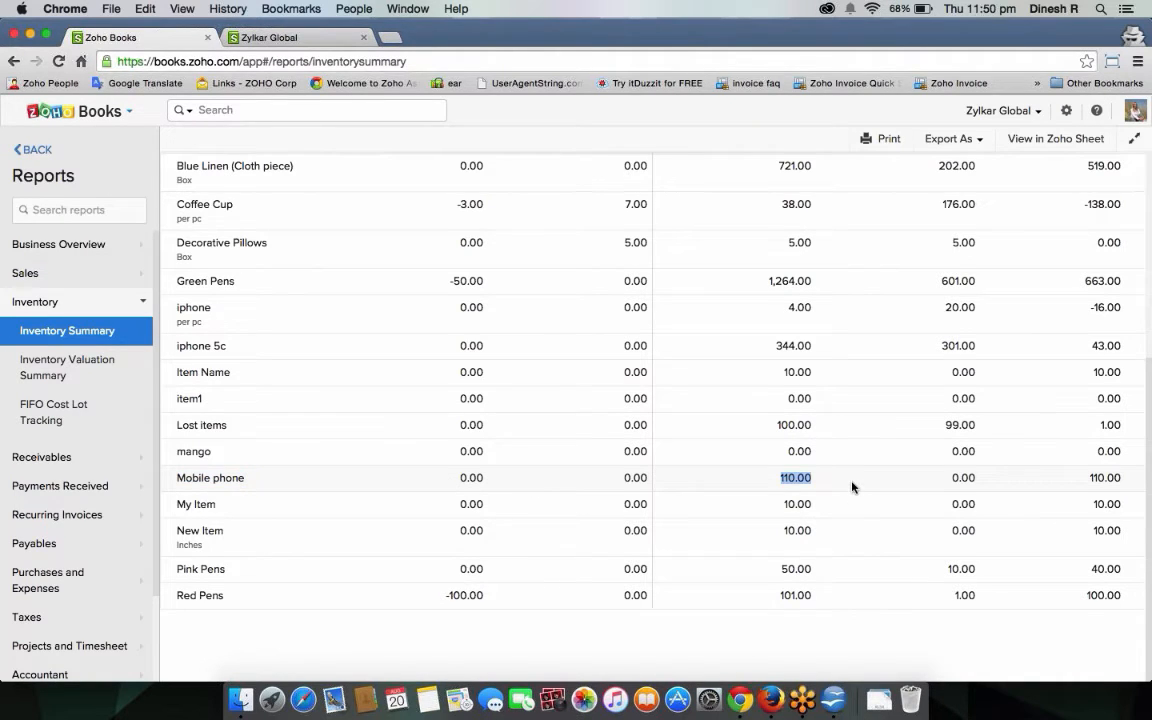
scroll(852, 482, "up", 2)
scroll(852, 482, "up", 1)
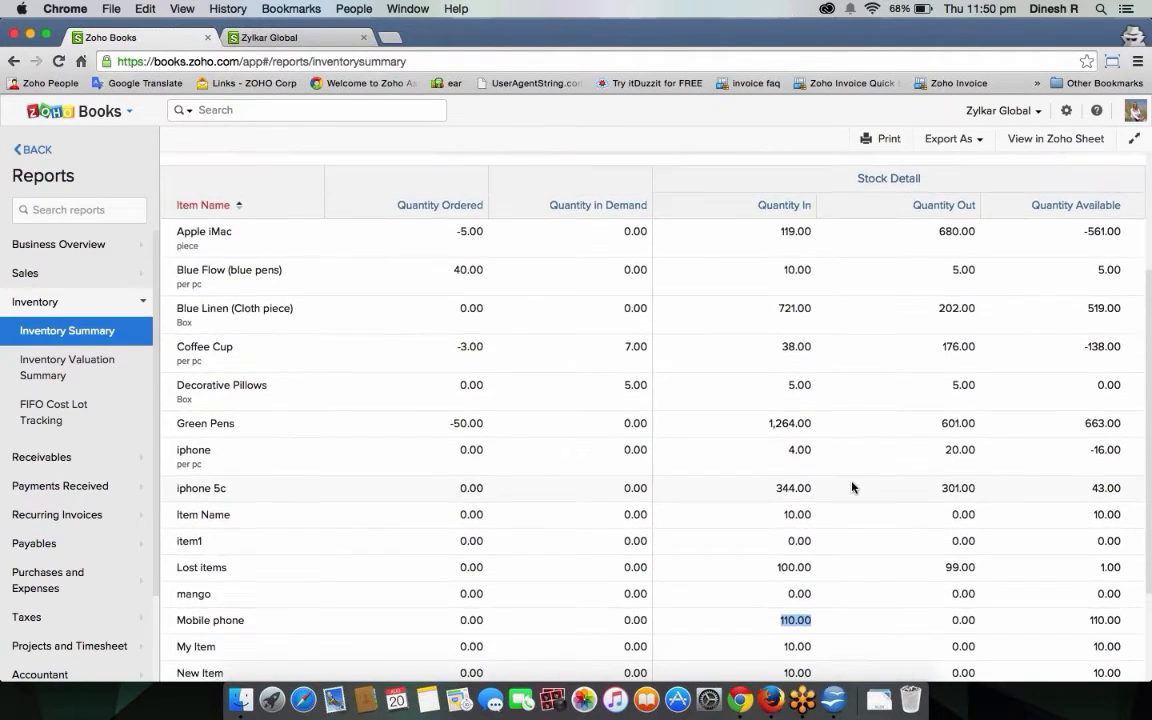
scroll(852, 482, "down", 2)
scroll(852, 487, "up", 3)
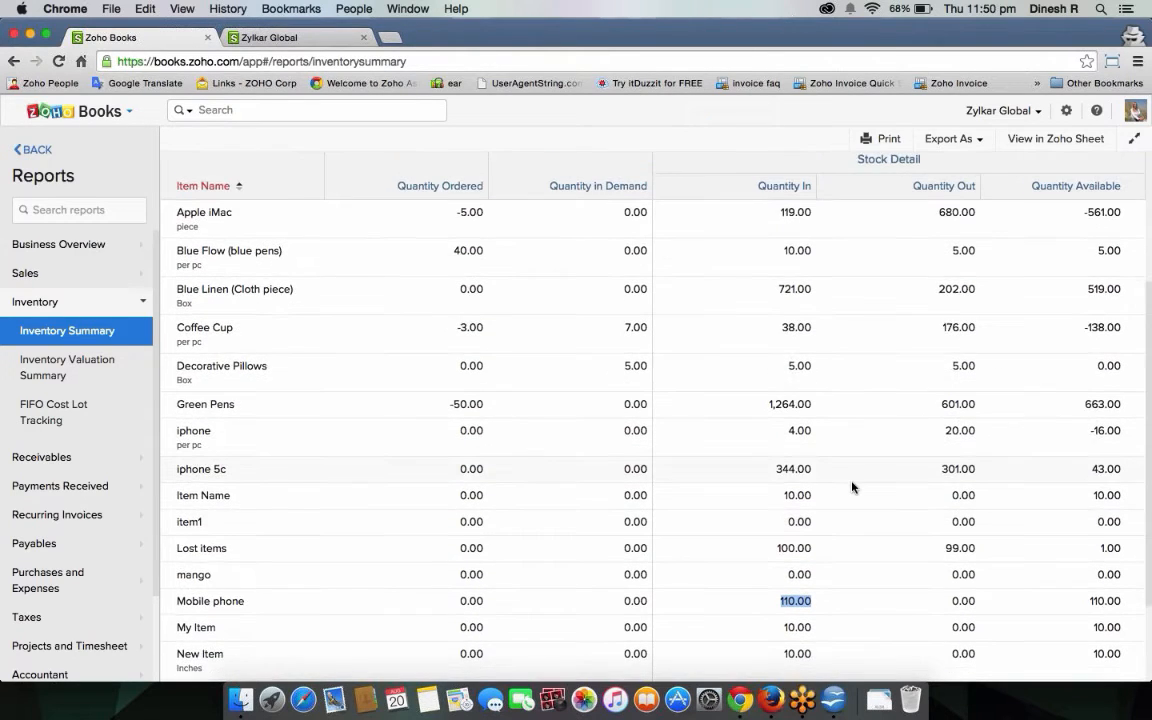
scroll(852, 487, "down", 2)
double_click(956, 560)
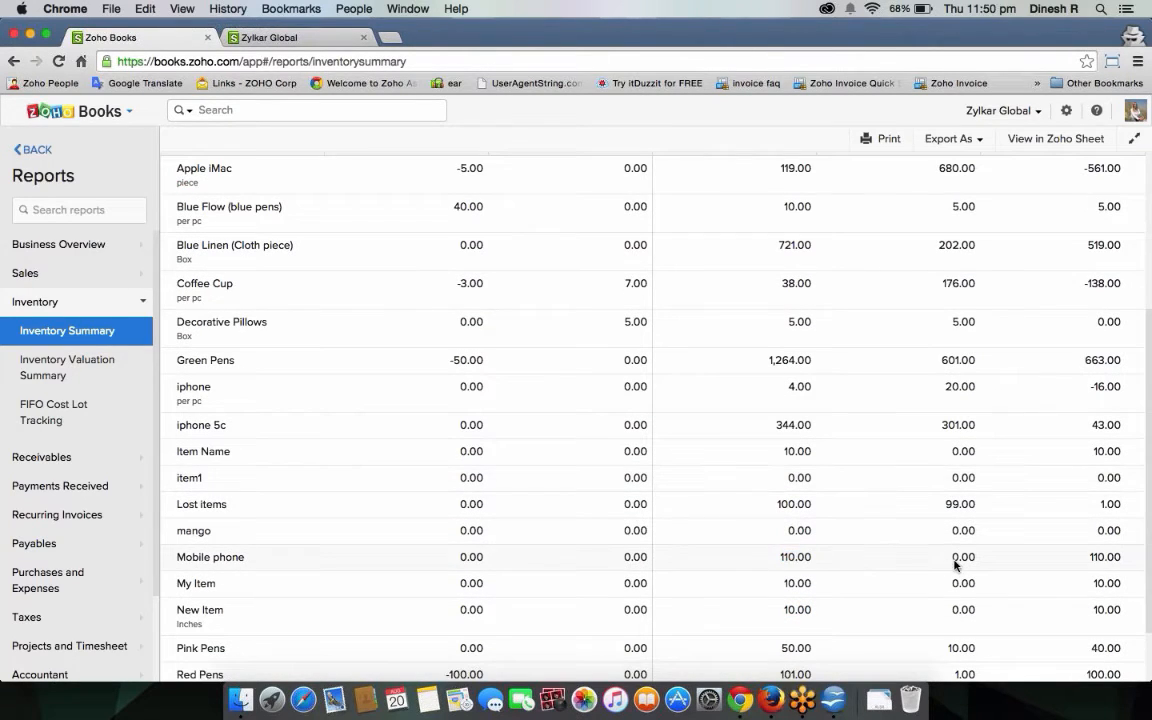
left_click(1100, 563)
left_click_drag(1120, 561, 1123, 561)
scroll(761, 609, "up", 8)
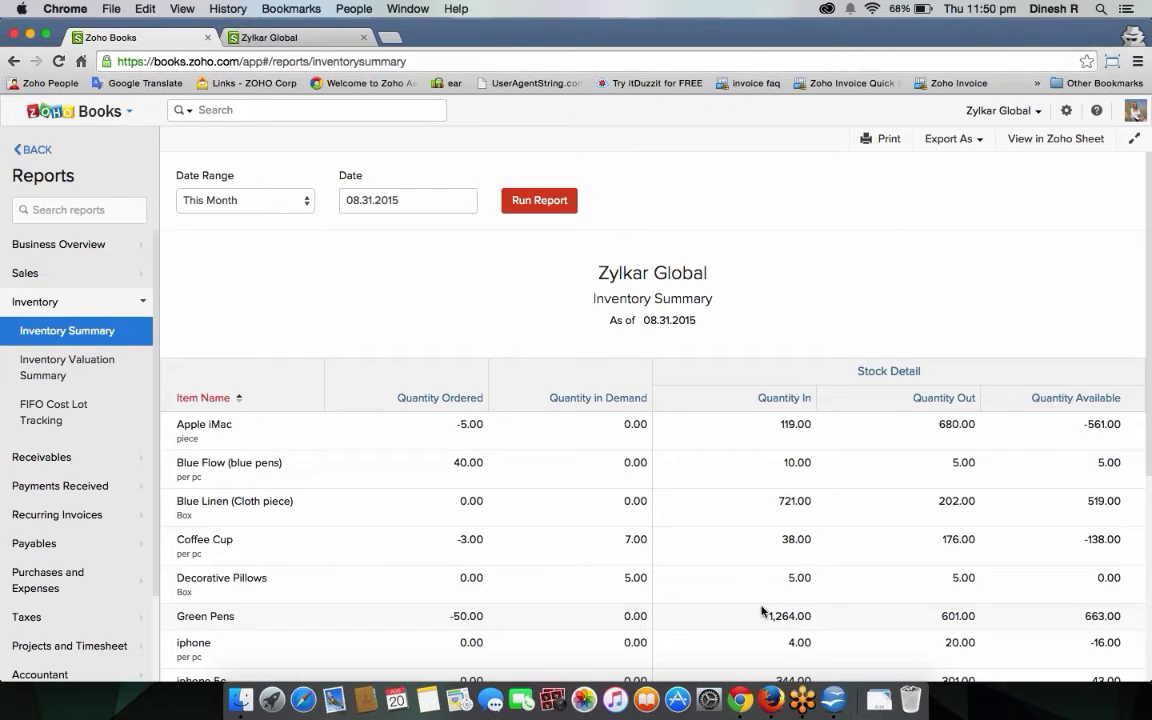
Drill into the Mobile phone row of Inventory Valuation Summary, then view FIFO Cost Lot Tracking for all items.
left_click(72, 374)
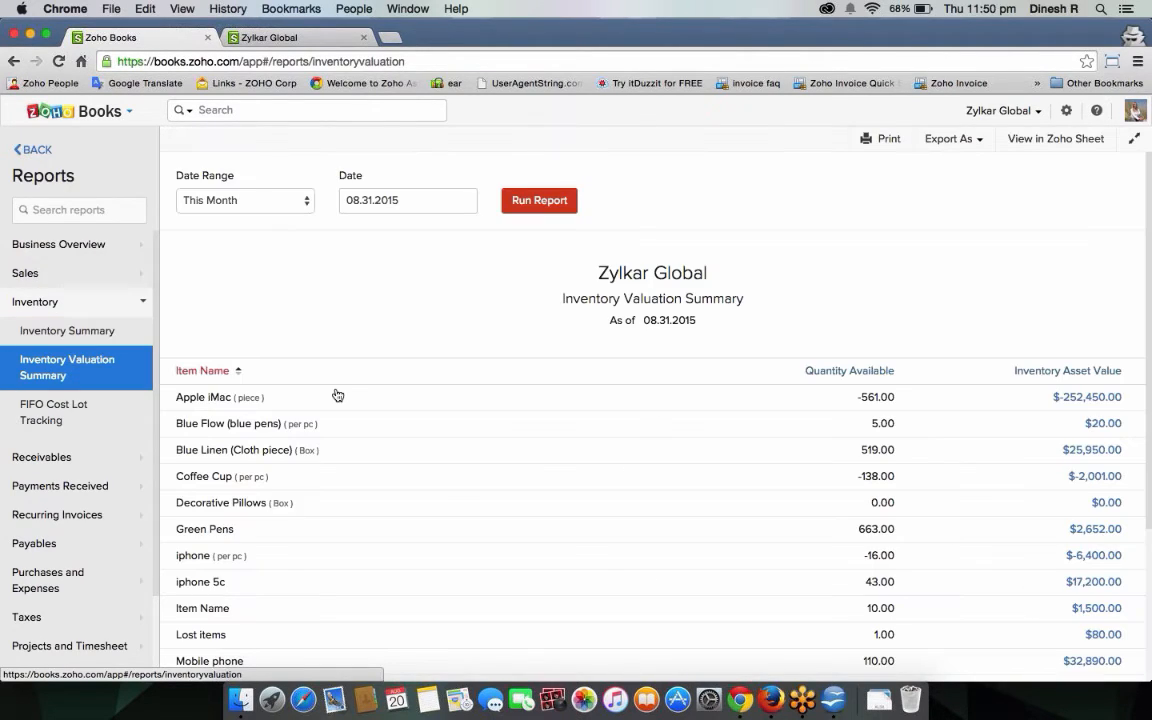
scroll(337, 395, "down", 3)
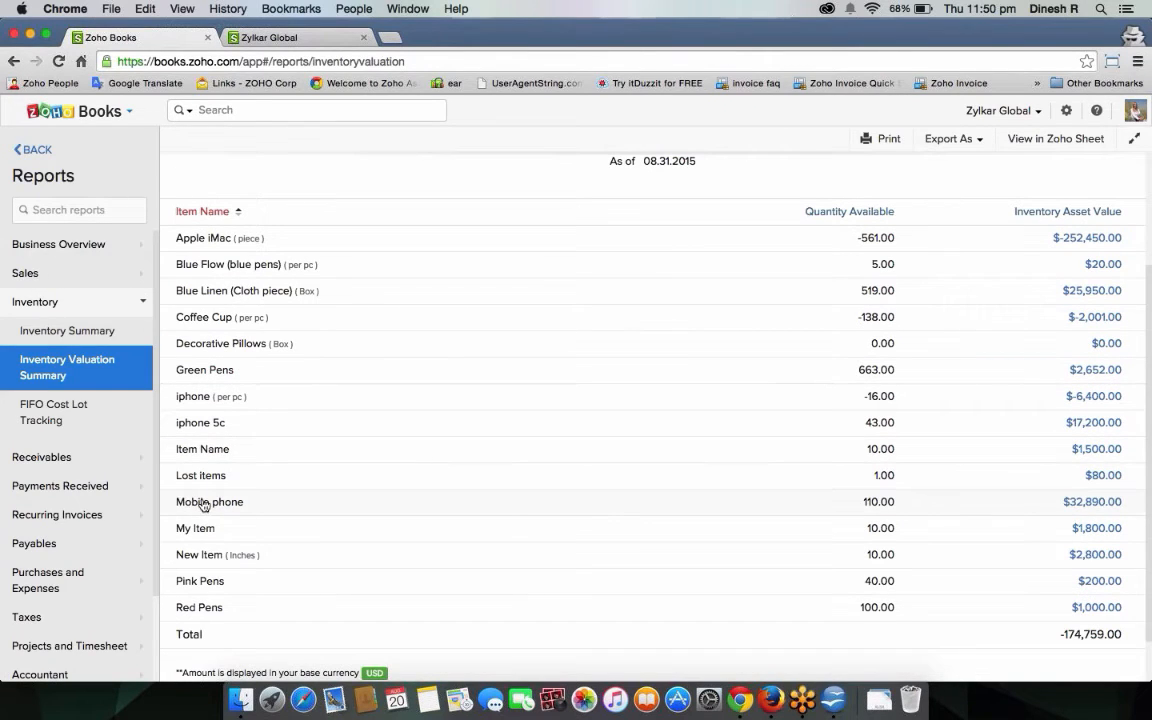
left_click(215, 504)
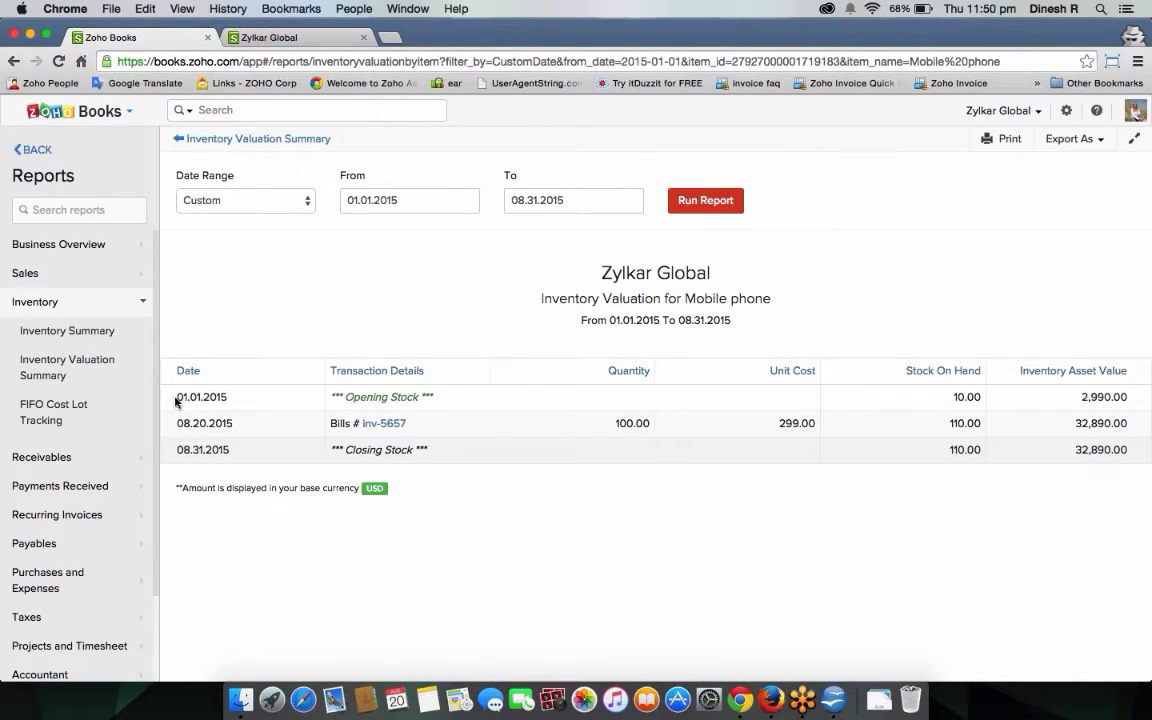
left_click(92, 408)
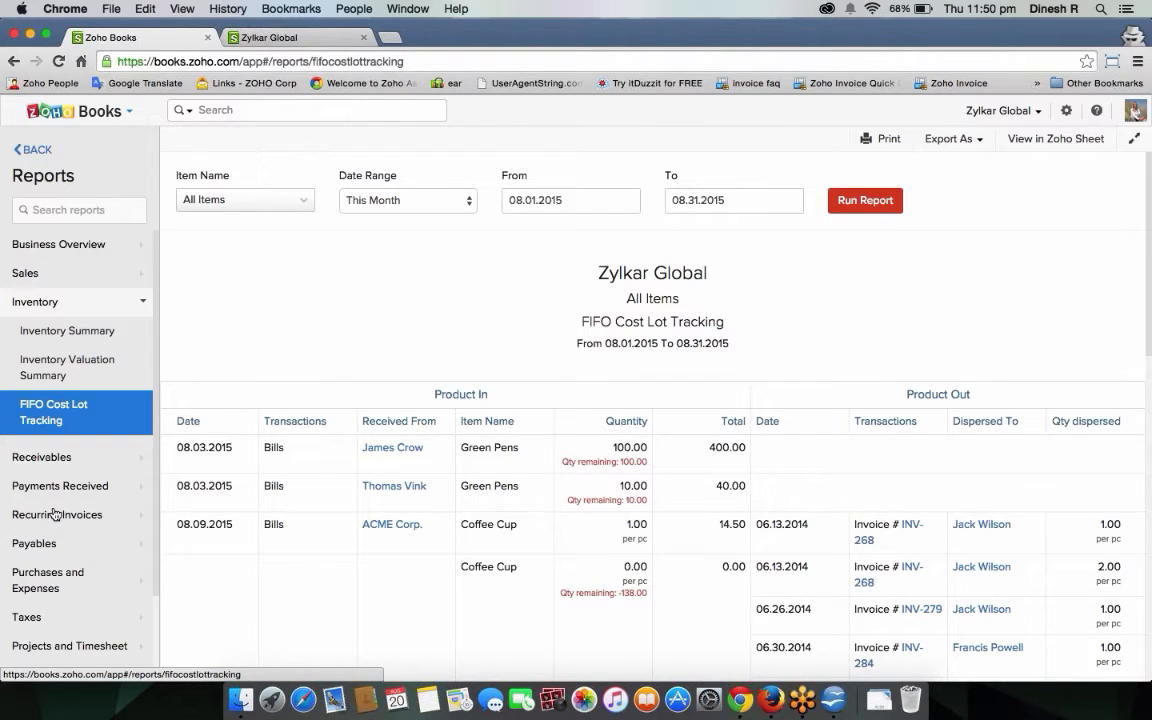
scroll(335, 375, "down", 2)
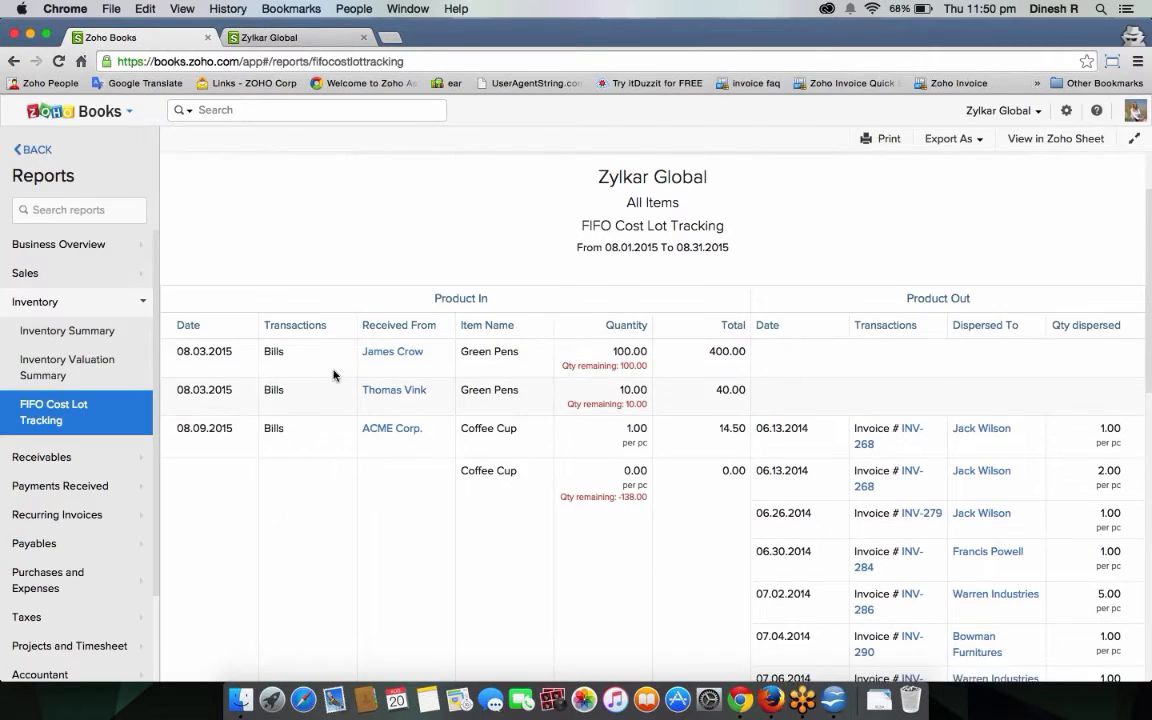
scroll(335, 375, "down", 10)
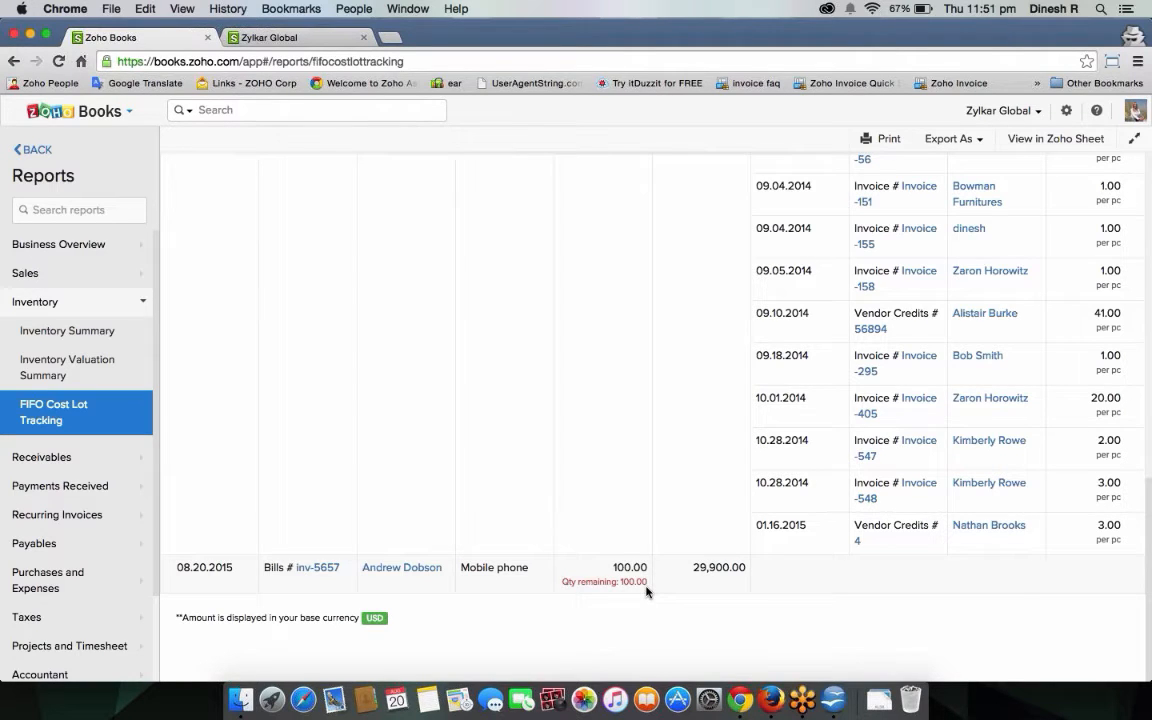
scroll(717, 581, "up", 15)
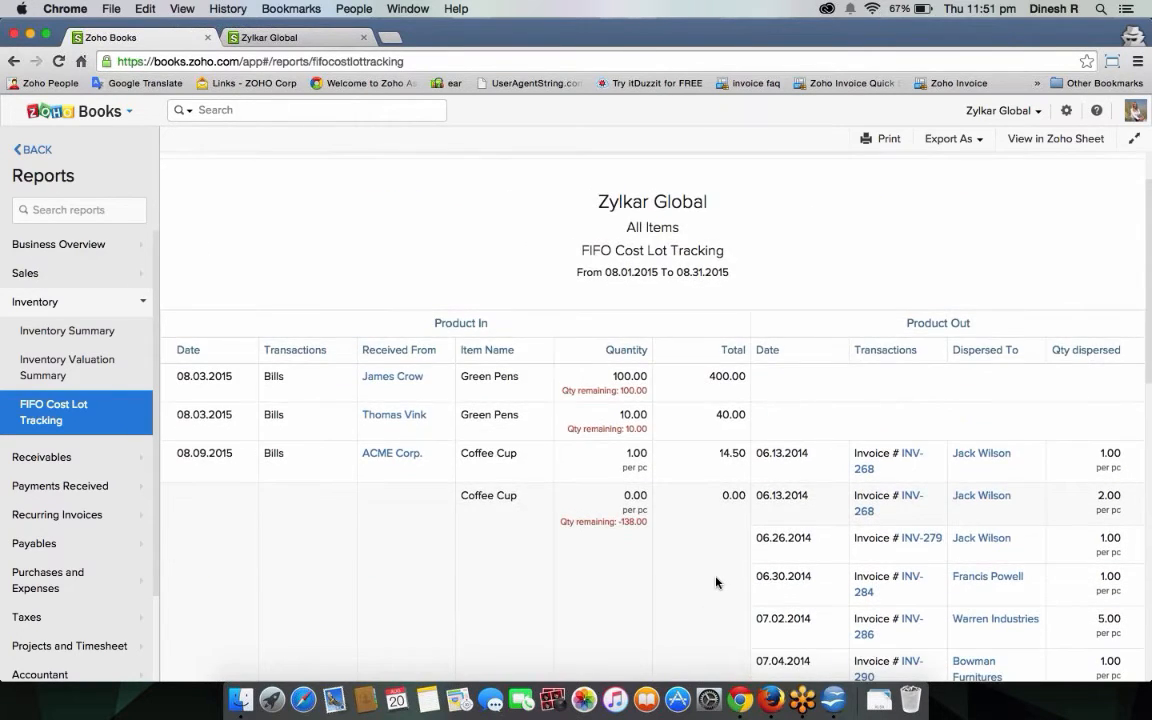
scroll(716, 582, "down", 15)
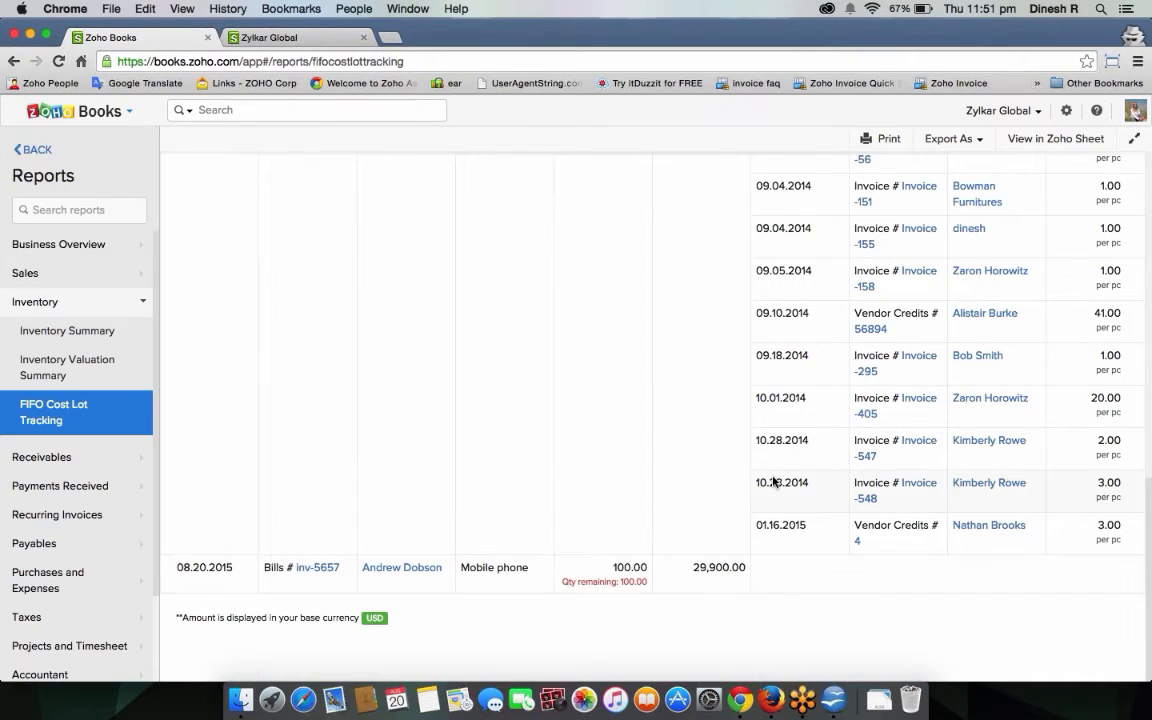
scroll(773, 482, "up", 15)
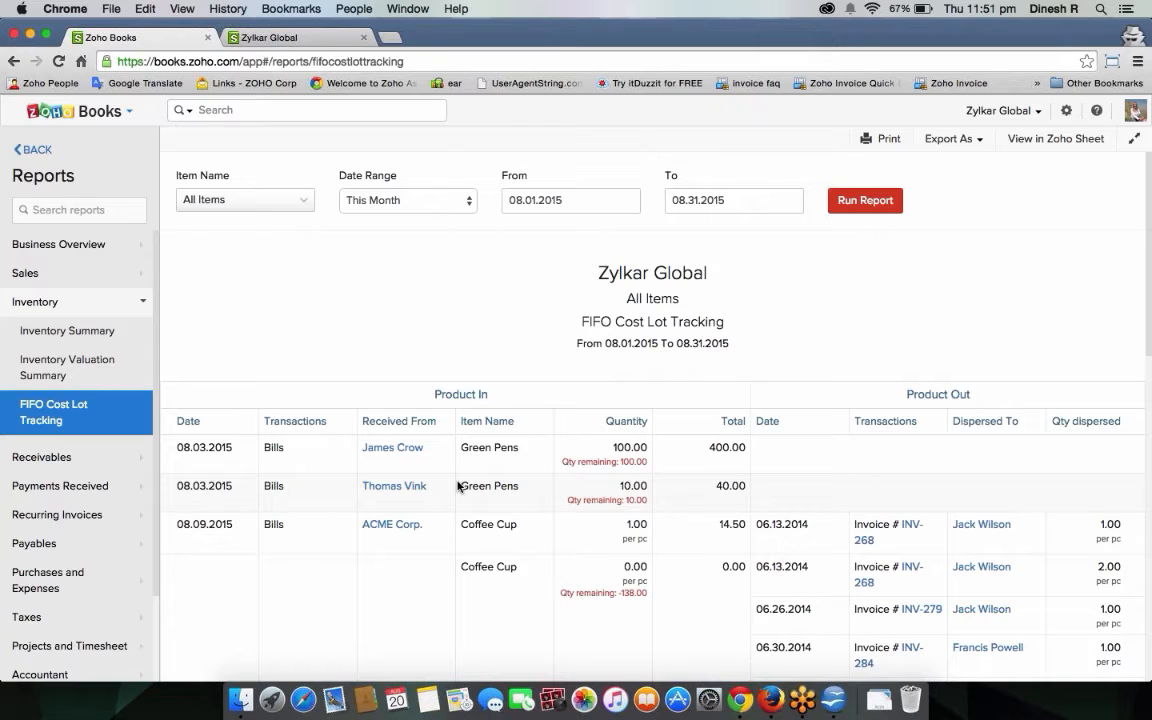
Go back to Expenses, open the $500 Travel Expense of 08.20.2015 and show its More actions.
left_click(36, 149)
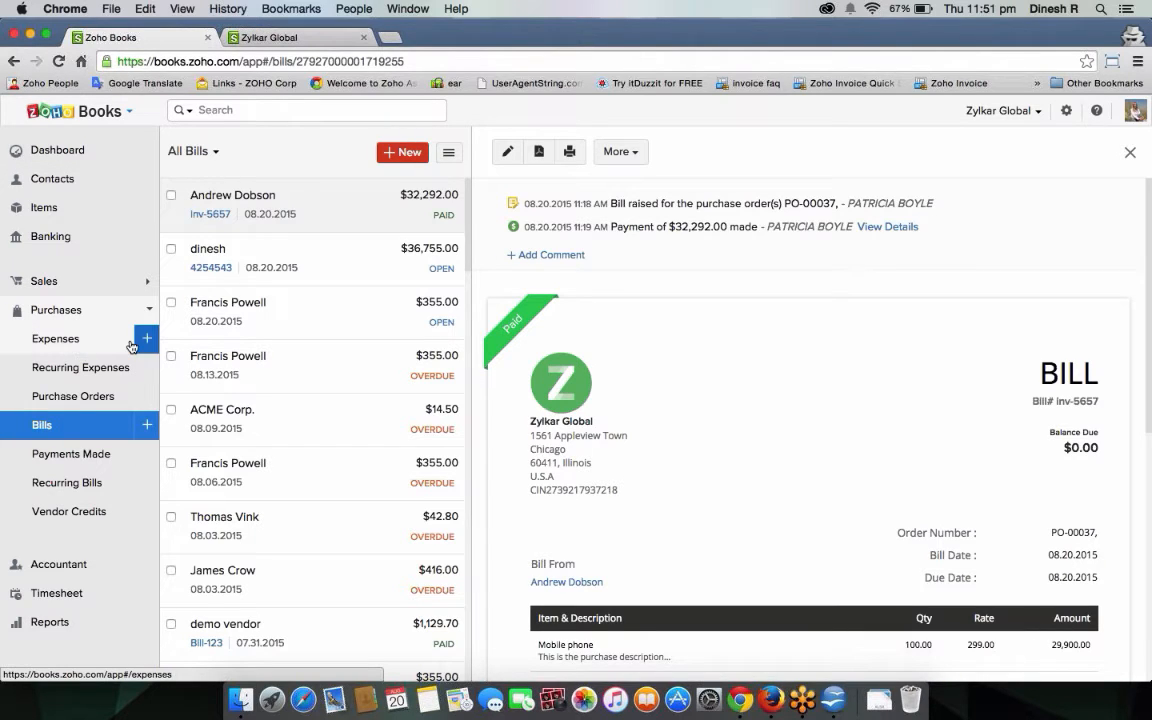
left_click(78, 341)
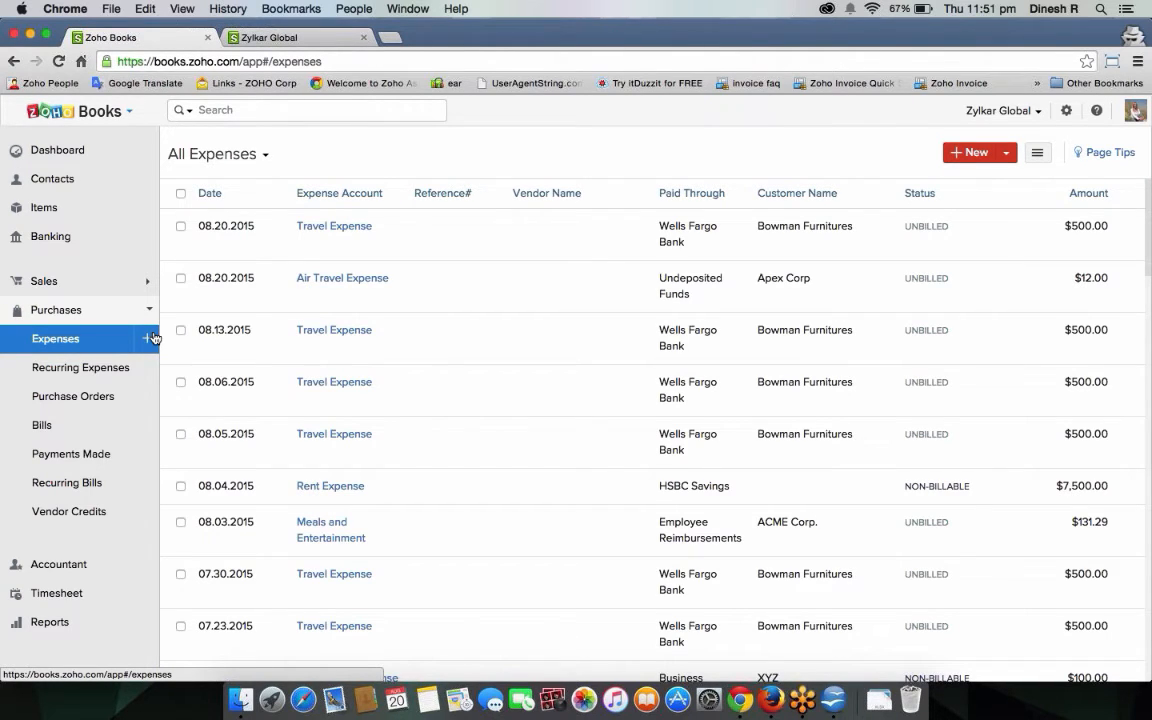
left_click(600, 240)
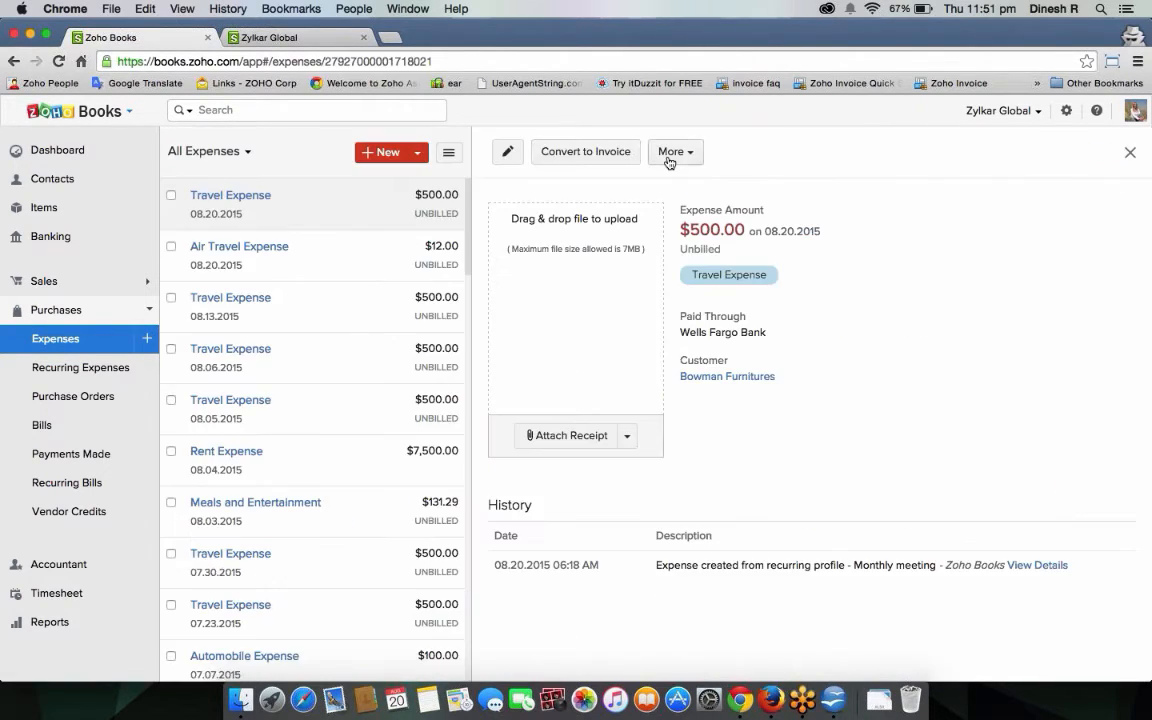
left_click(677, 154)
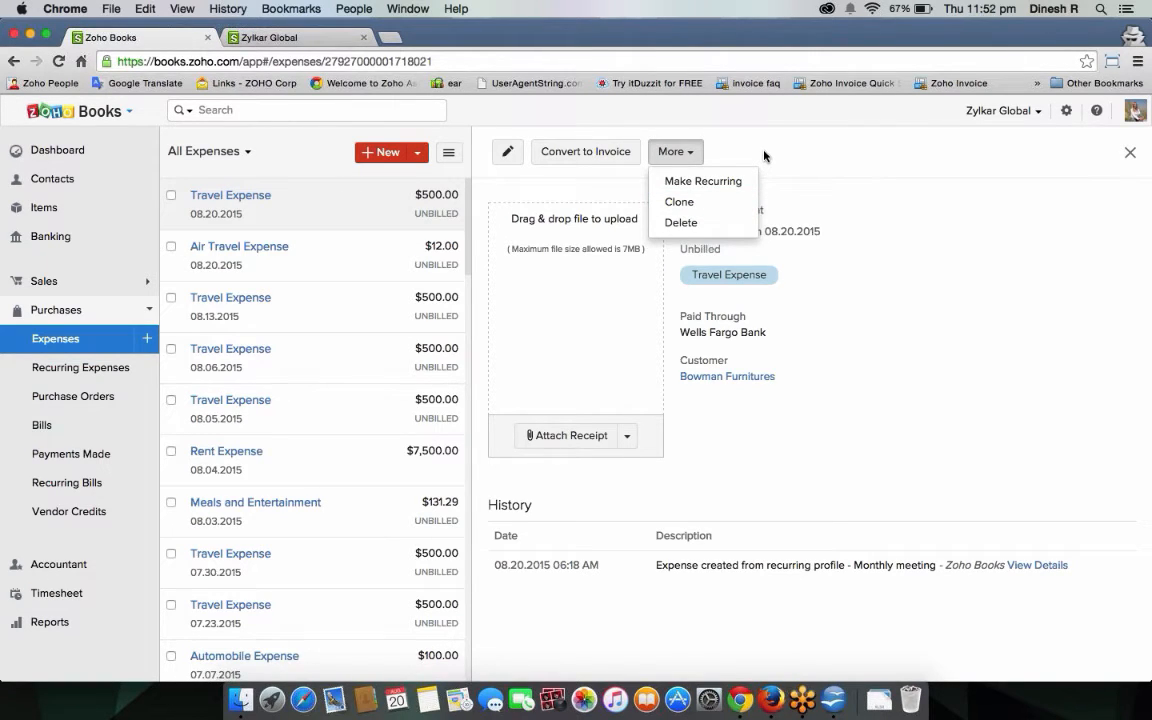
Begin a new Record Expense form and browse the Expense Account list.
left_click(377, 155)
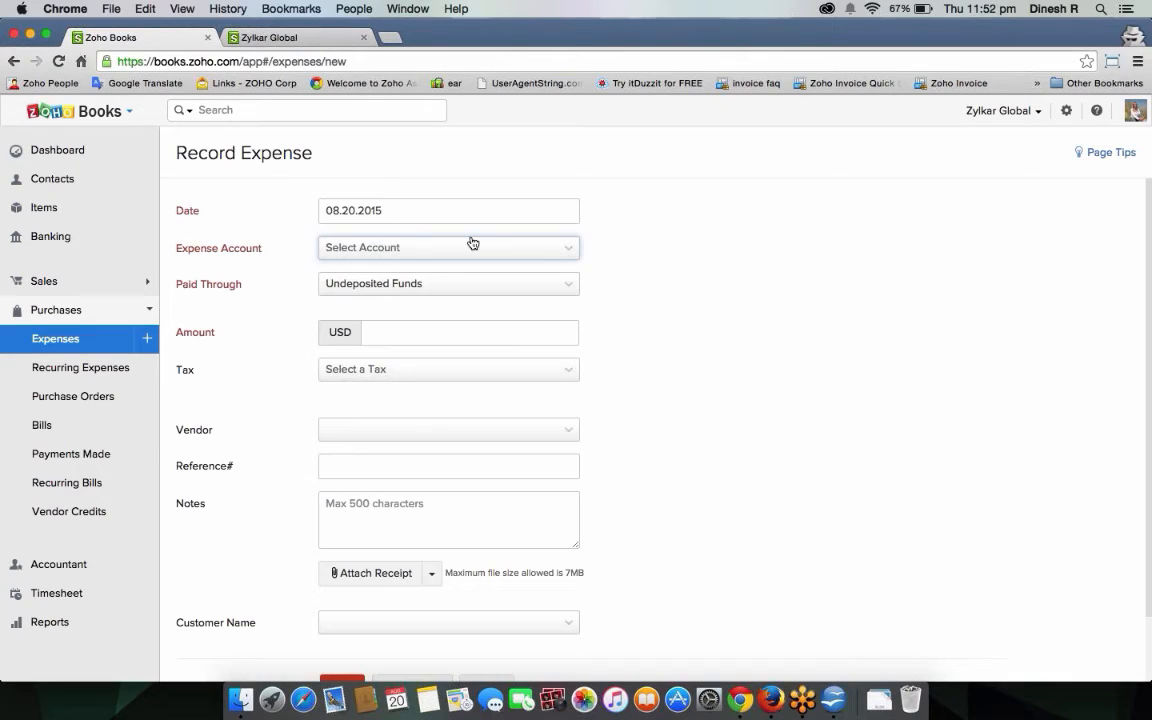
left_click(474, 251)
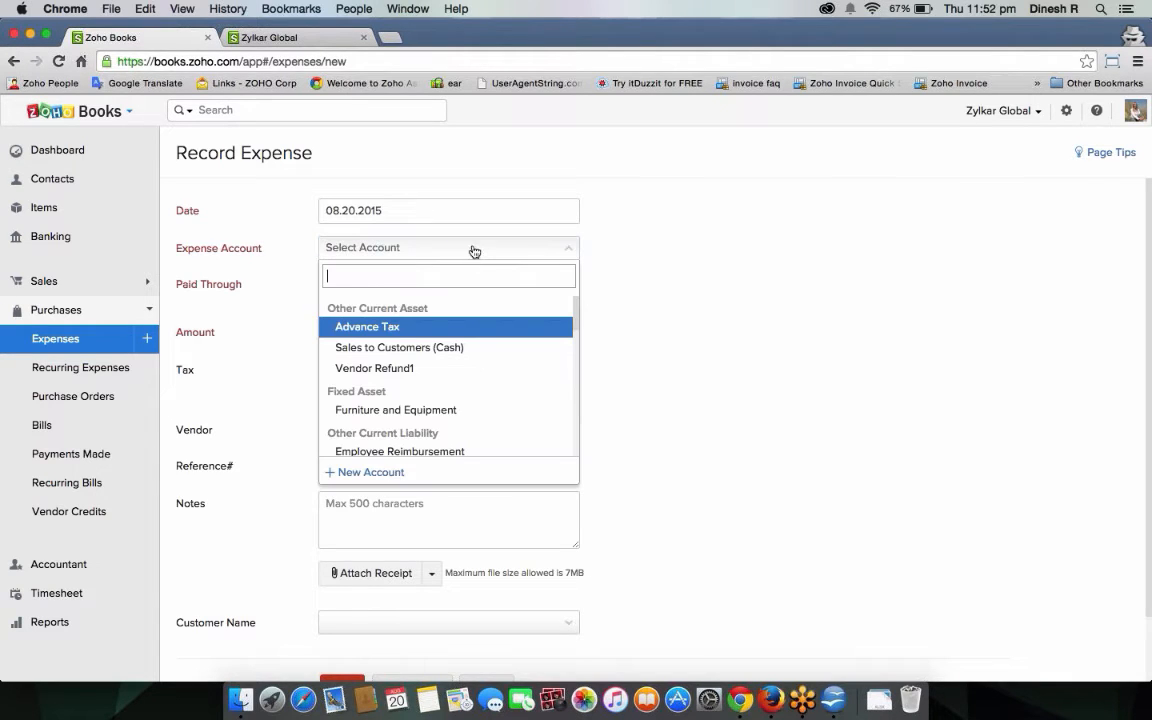
key("Down")
key("Down")
key("Down")
key("Down")
key("Down")
key("Down")
key("Down")
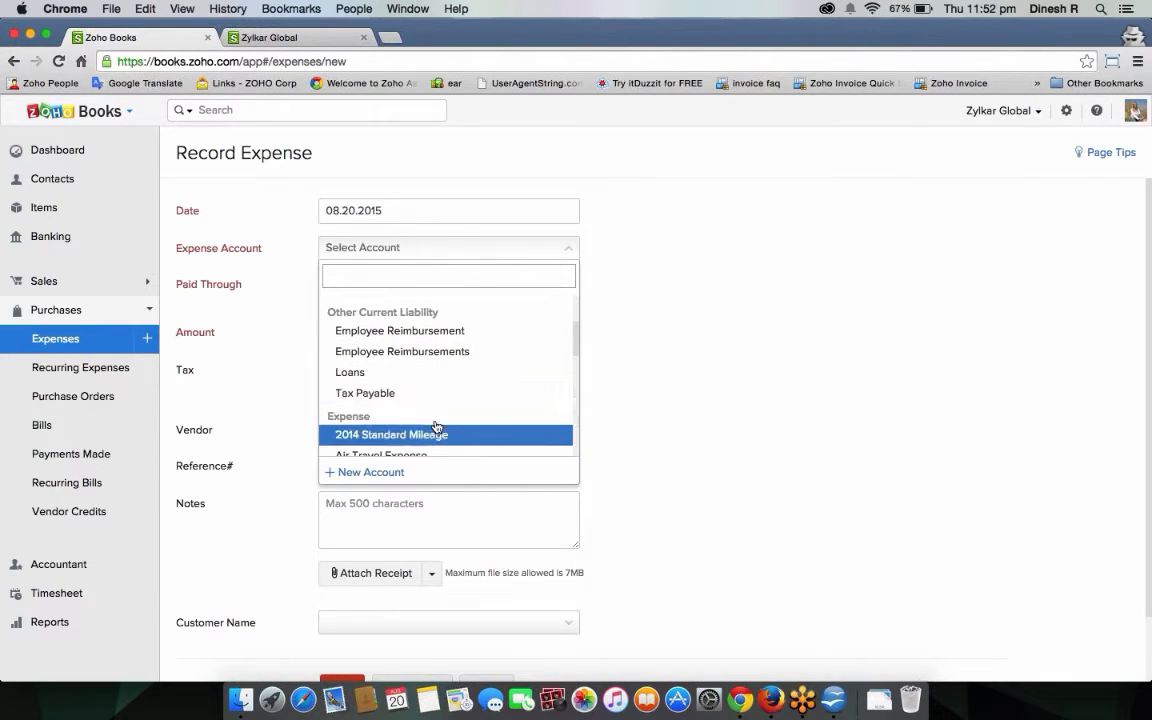
Add the Expense-type account 'Shipping expenses', code 36546, and select it for this expense.
left_click(386, 473)
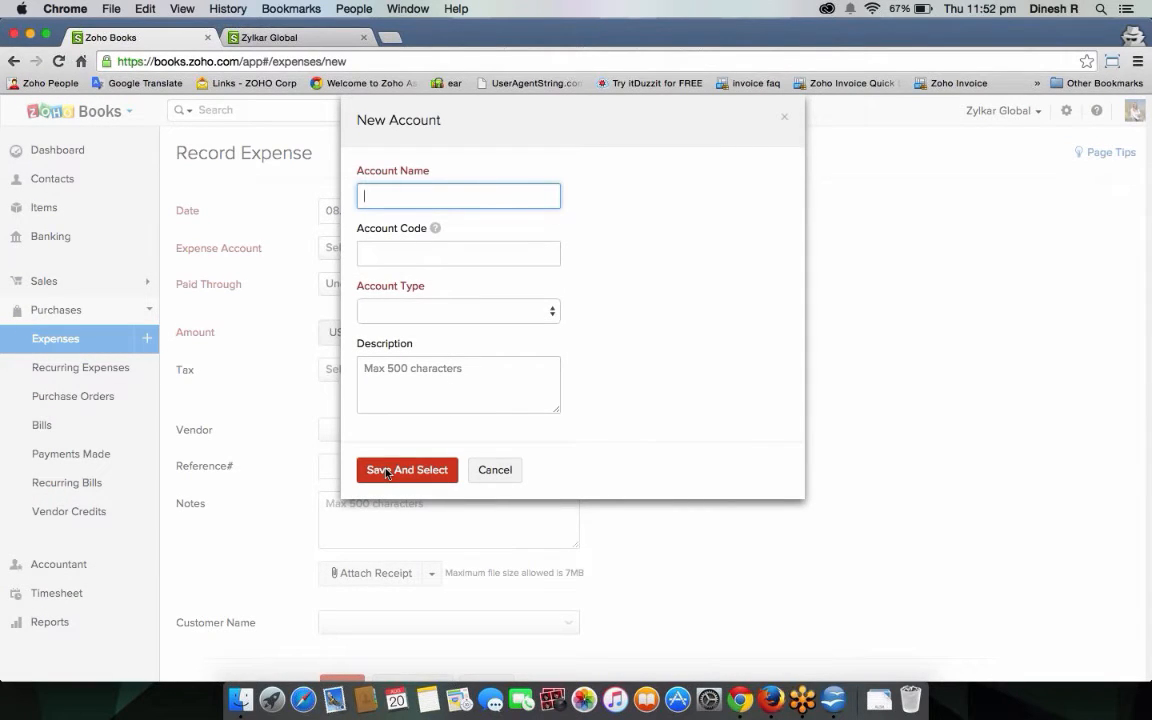
type("Shipping expenses")
left_click(386, 247)
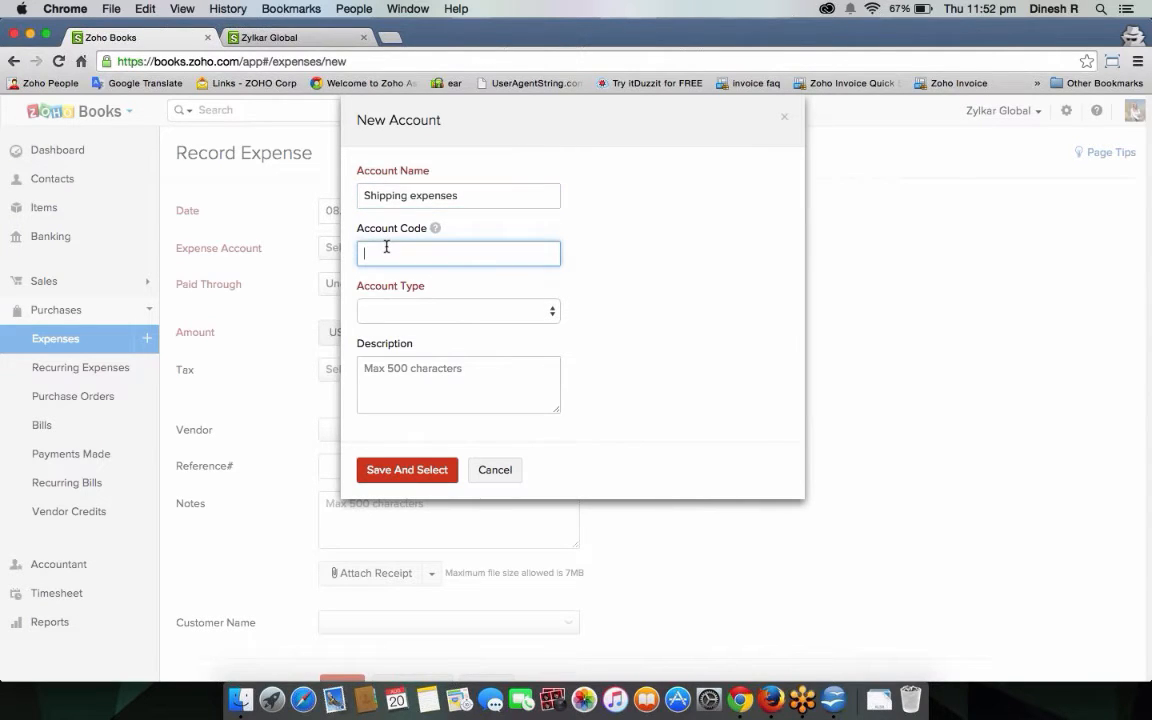
type("36546")
left_click(410, 311)
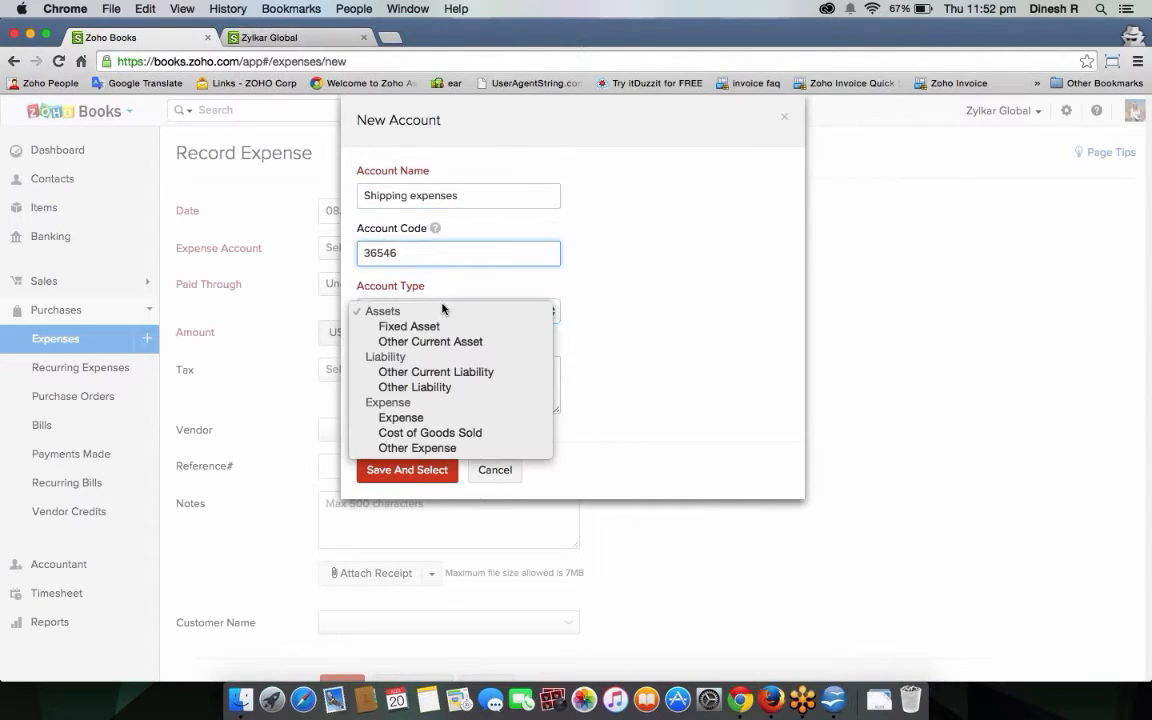
left_click(473, 416)
left_click(473, 391)
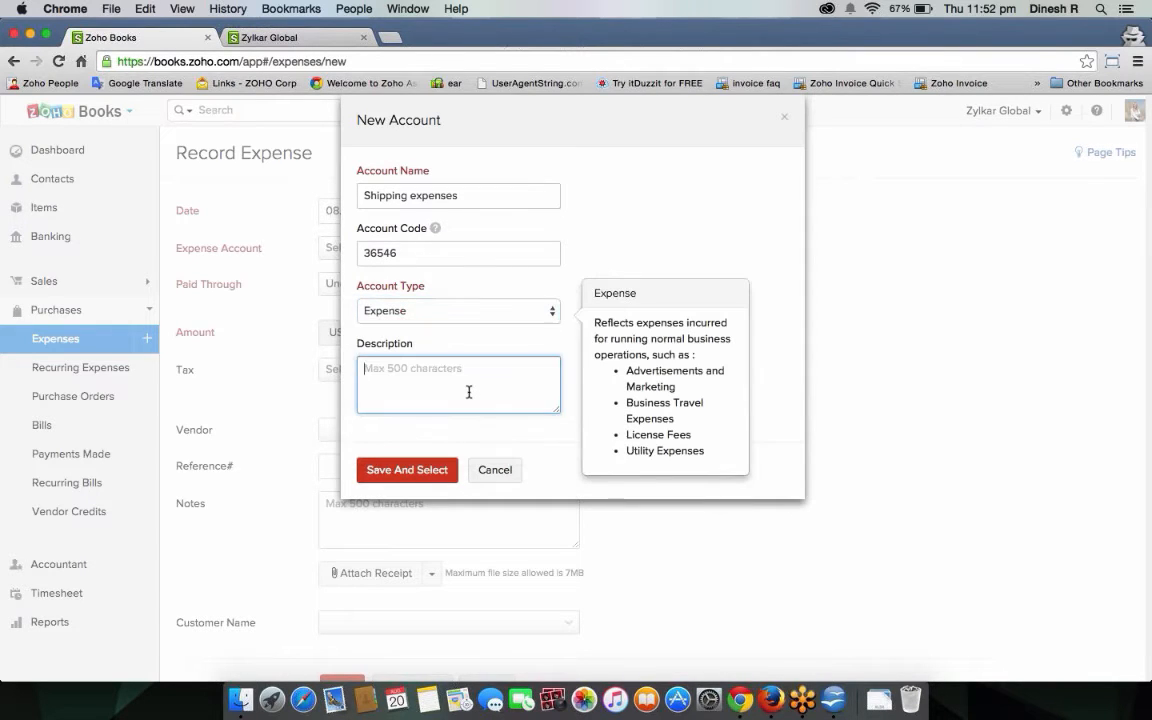
left_click(445, 469)
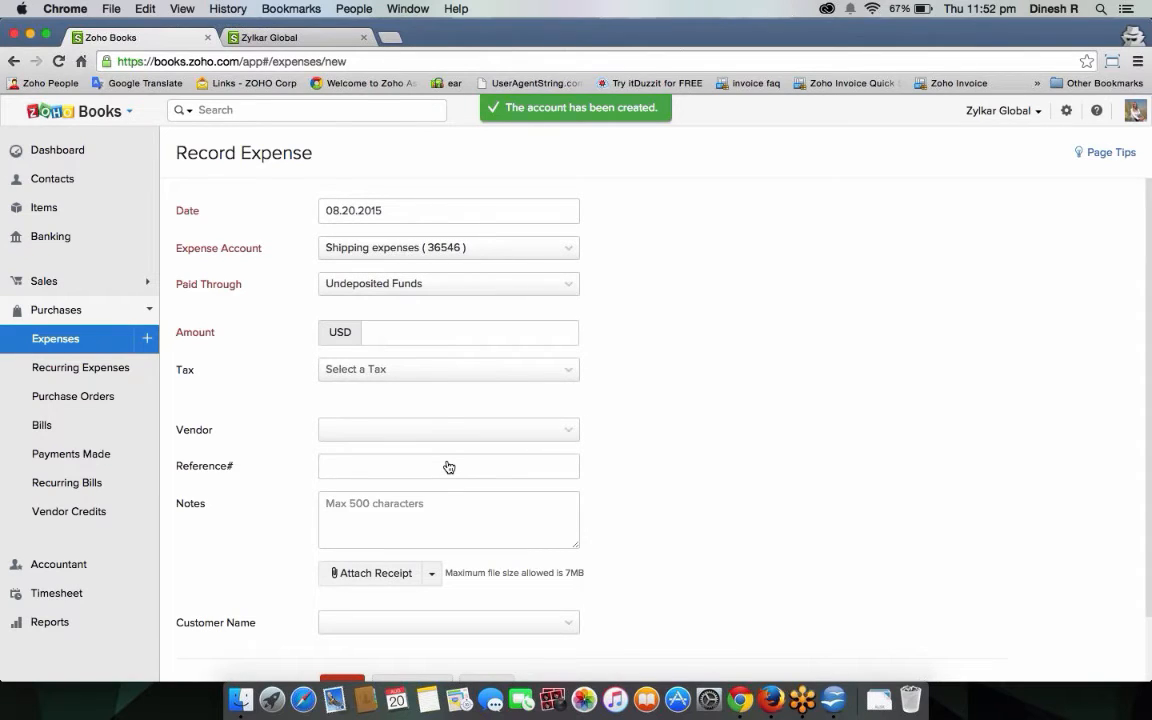
Pay the expense through Cash account: amount 50 with Sales Tax [8.5%], tax exclusive.
left_click(419, 291)
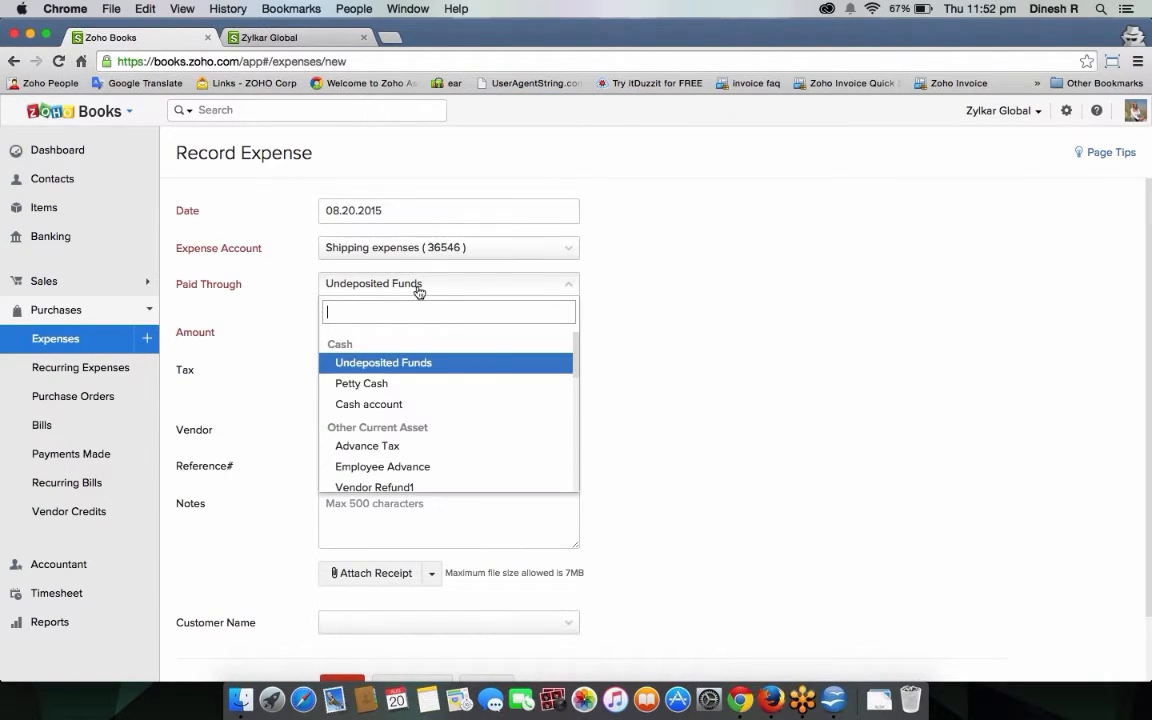
left_click(435, 405)
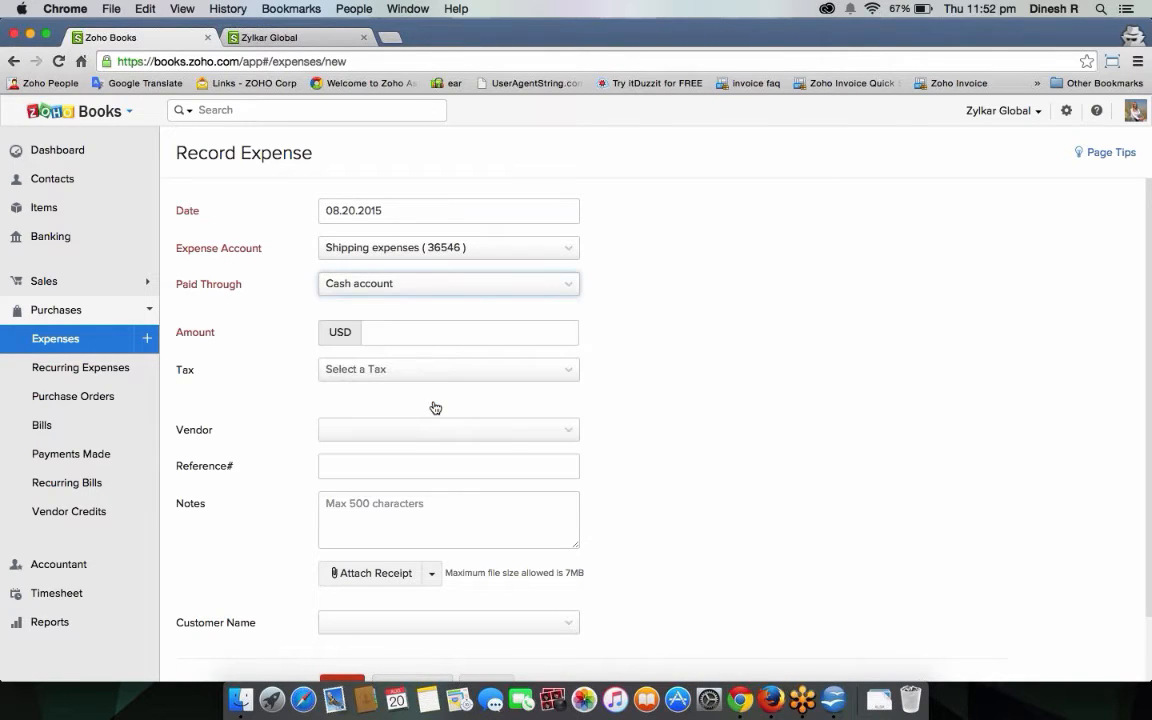
left_click(409, 342)
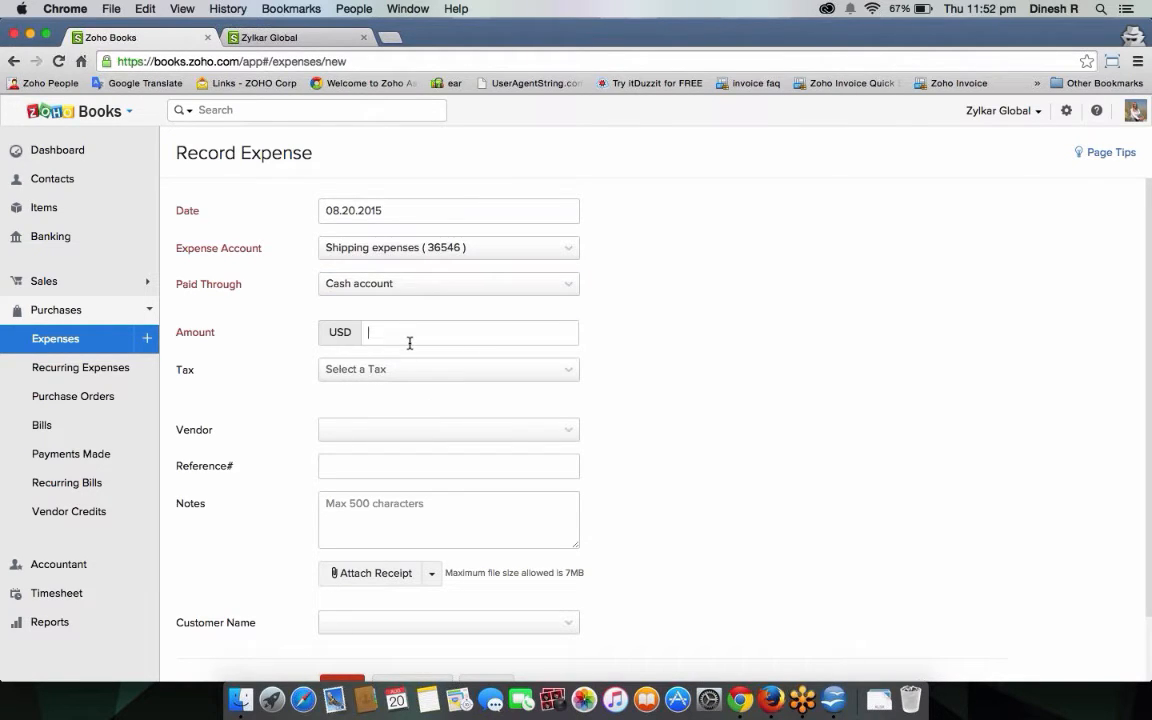
type("50")
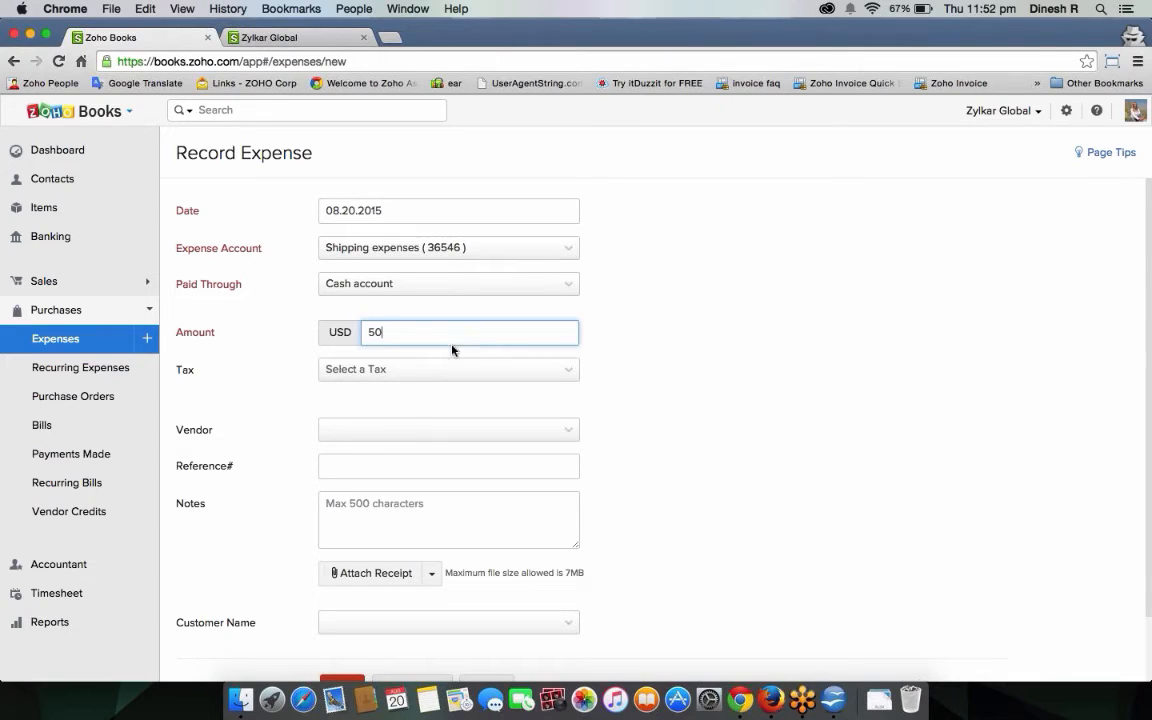
left_click(475, 390)
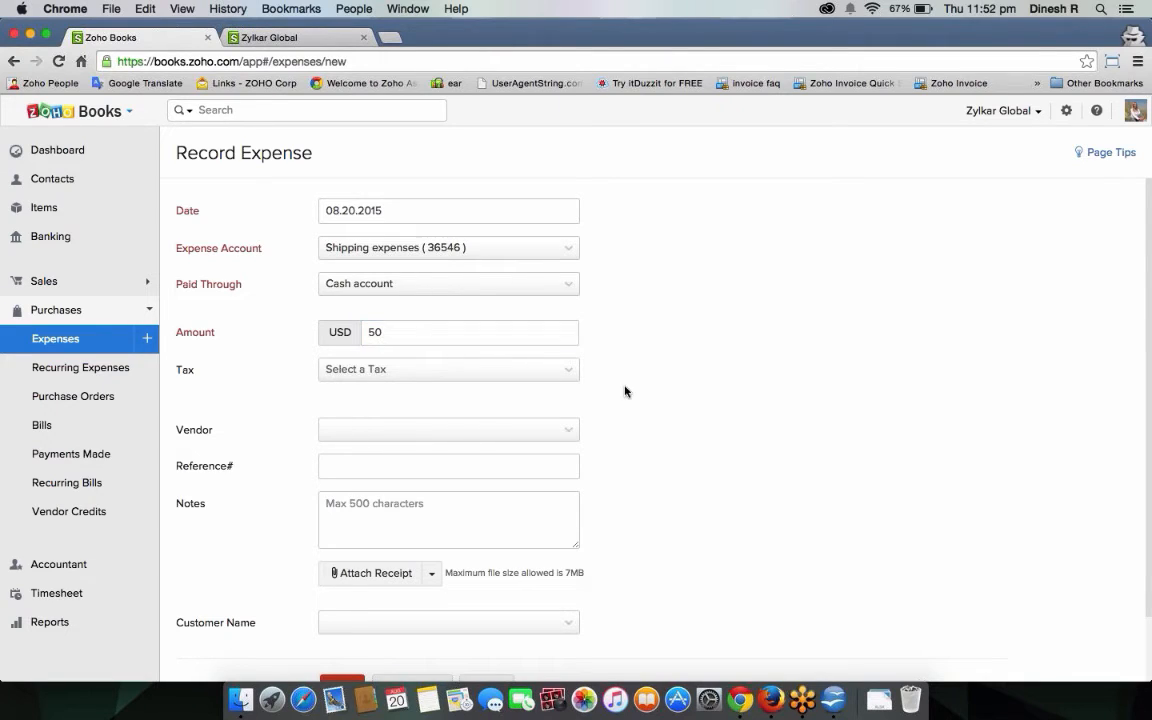
left_click(485, 372)
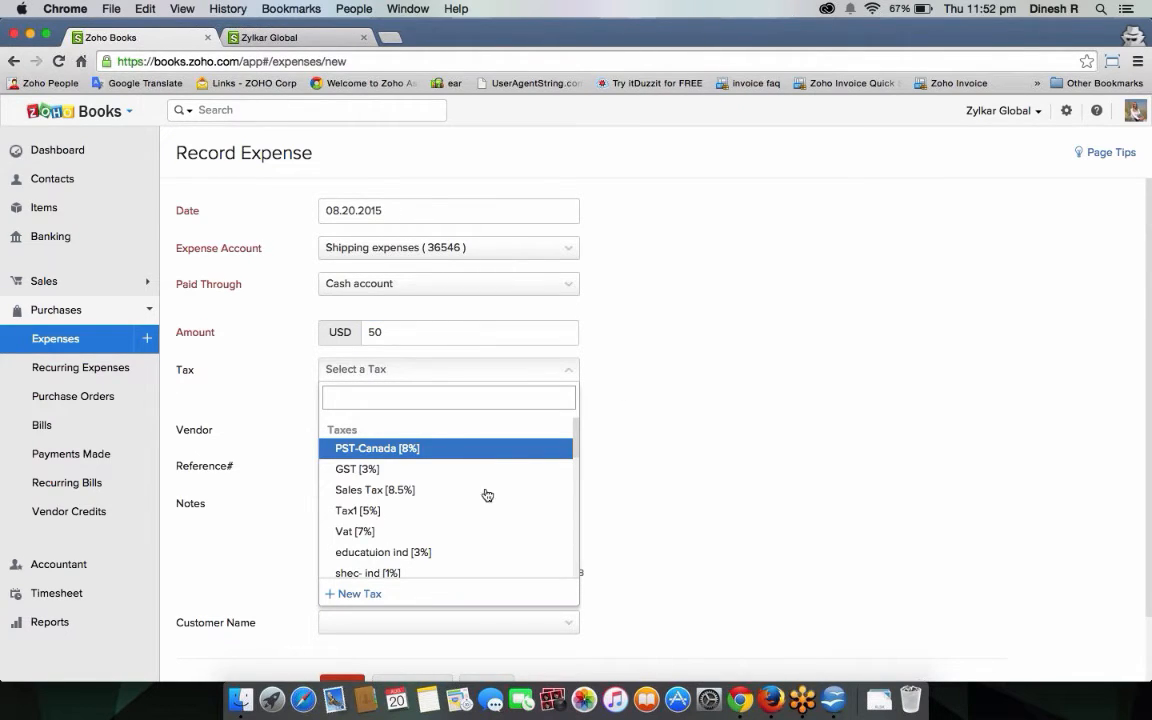
left_click(483, 489)
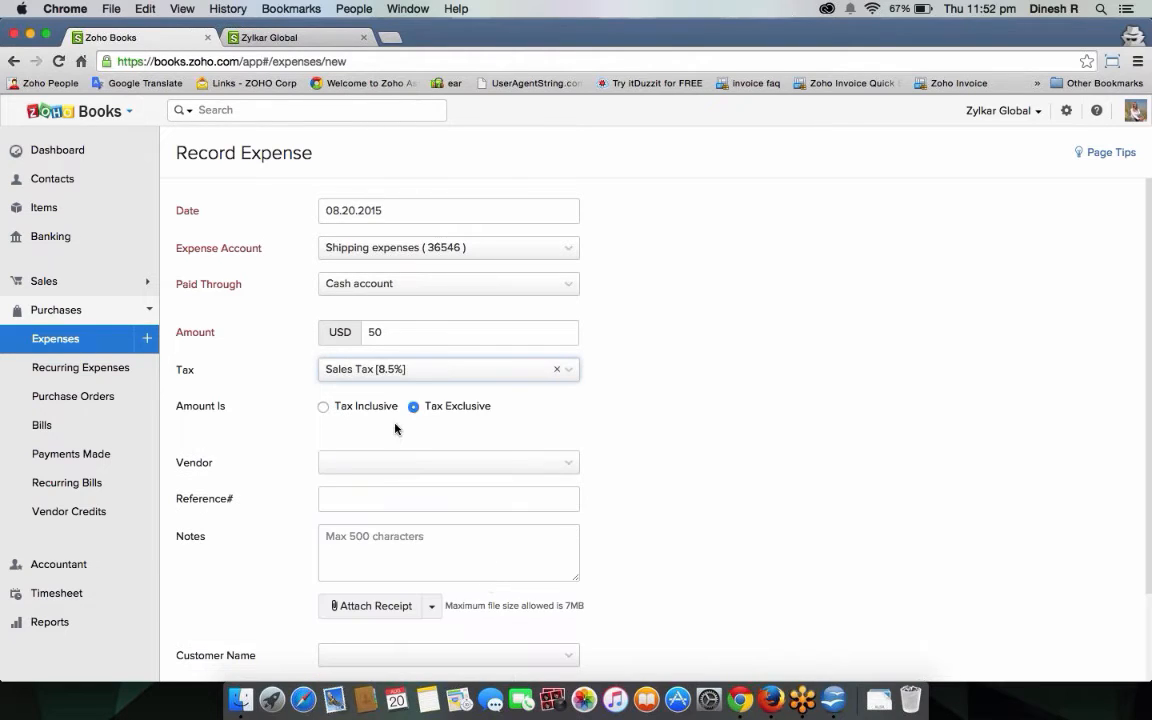
left_click(347, 405)
left_click(436, 412)
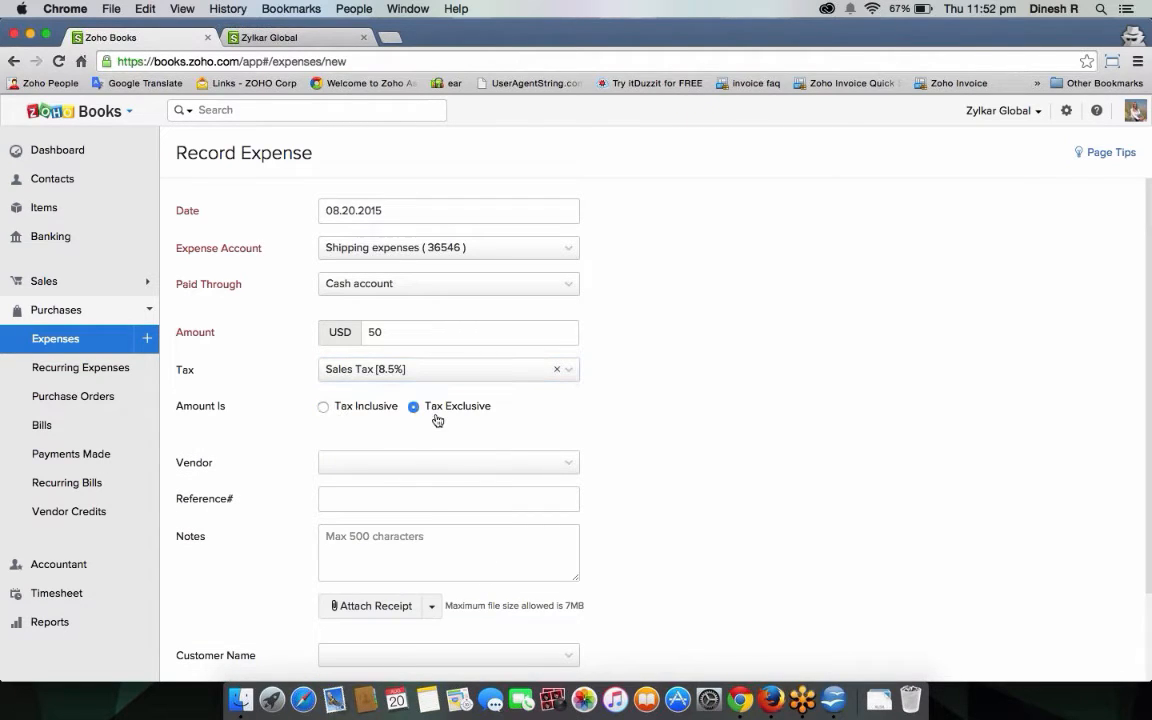
Select the mobile phone bill's vendor for the expense.
scroll(661, 455, "down", 3)
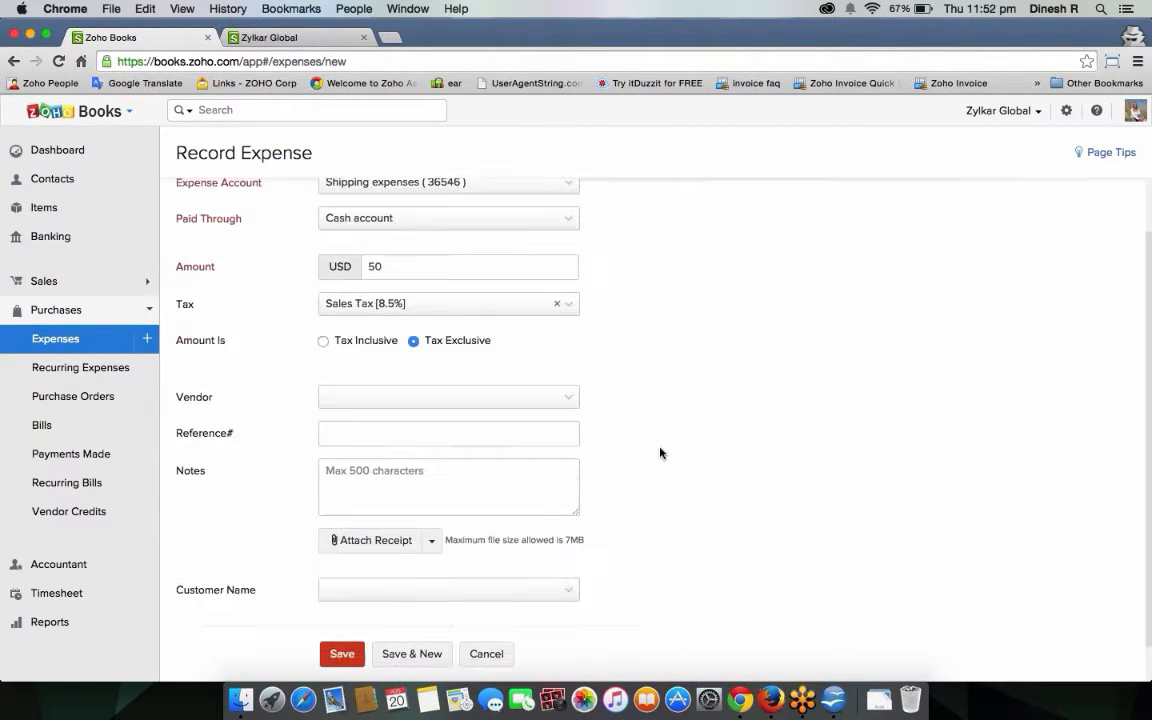
left_click(427, 361)
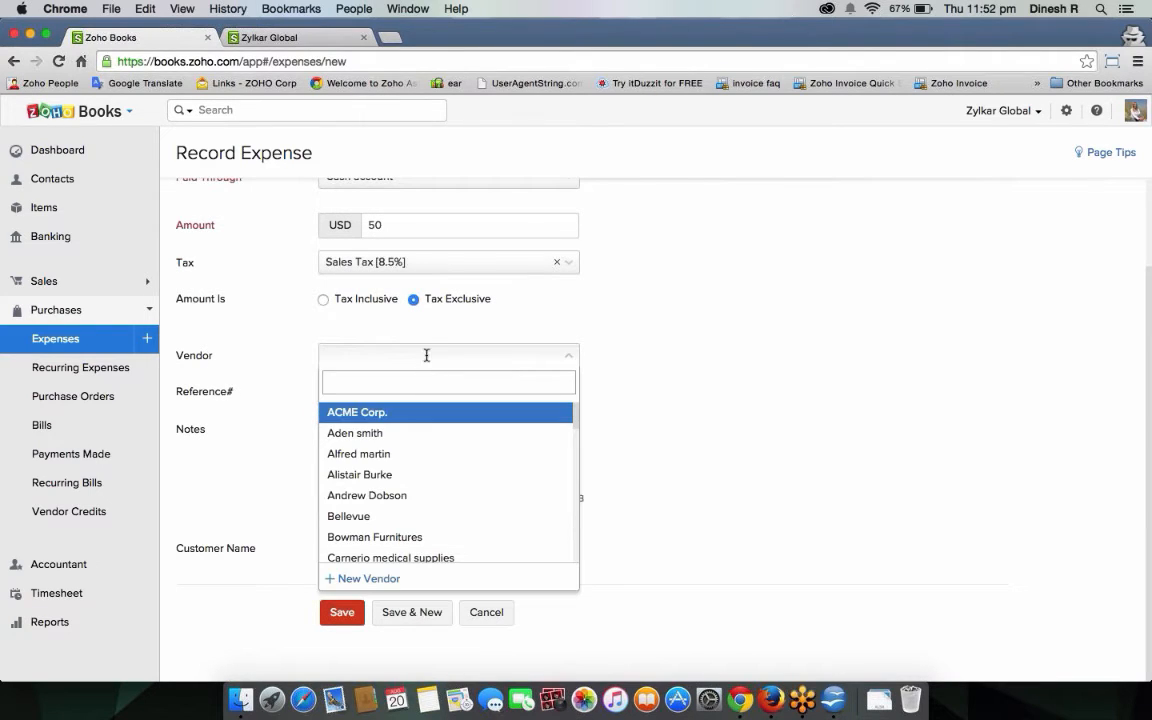
left_click(428, 495)
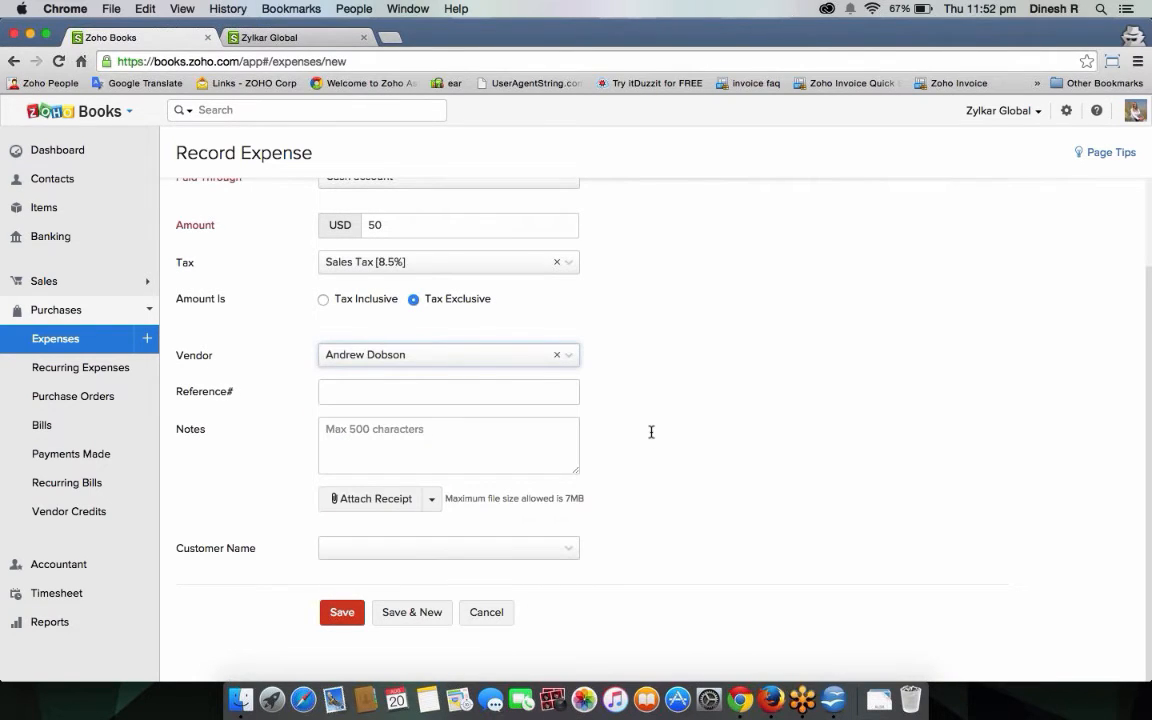
left_click(399, 396)
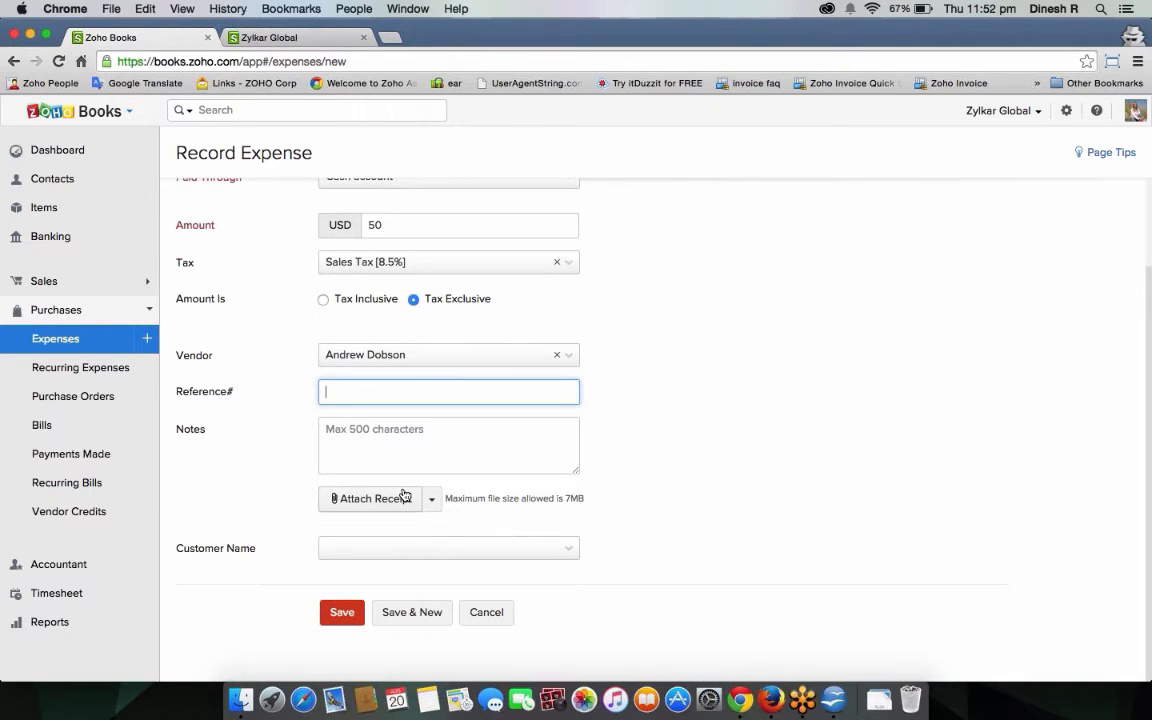
Assign the estimate's customer, toggle billable on and off, then clear the customer.
left_click(441, 556)
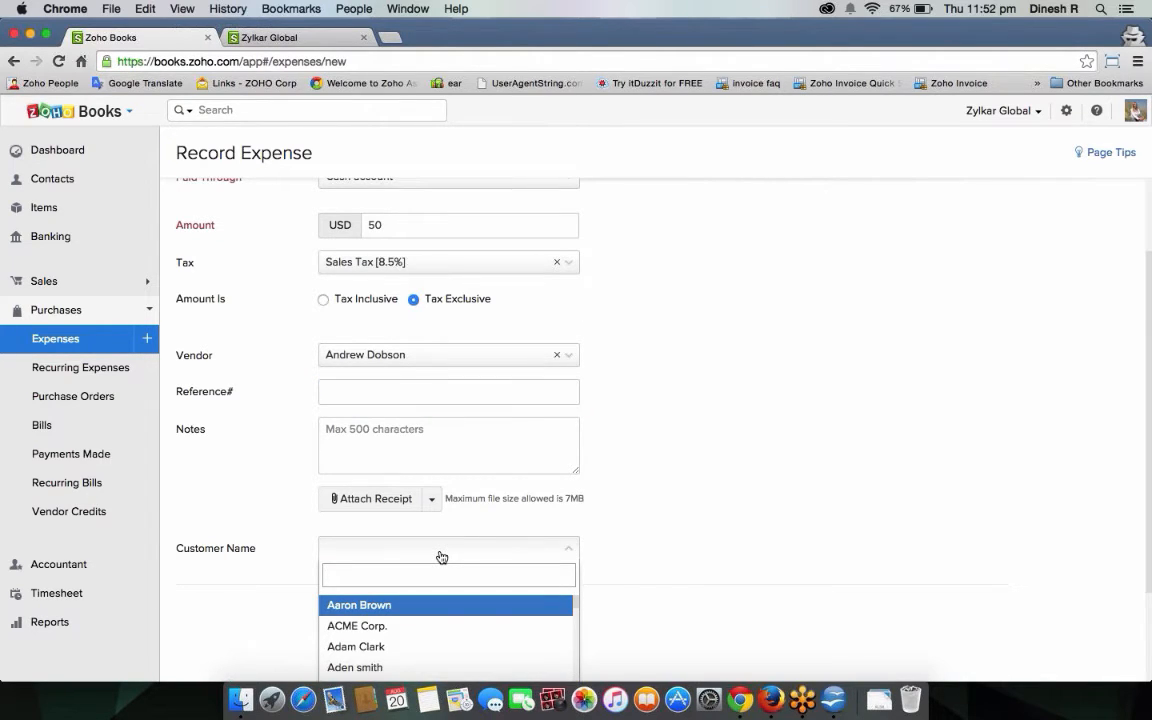
left_click(463, 607)
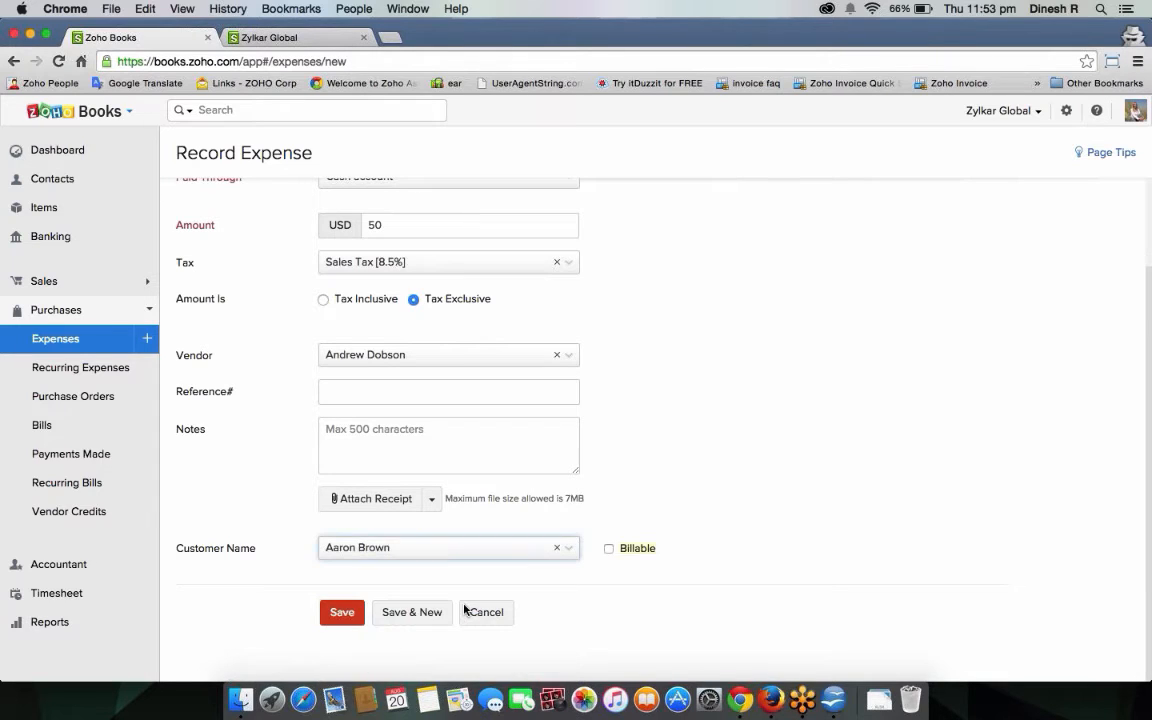
left_click(609, 548)
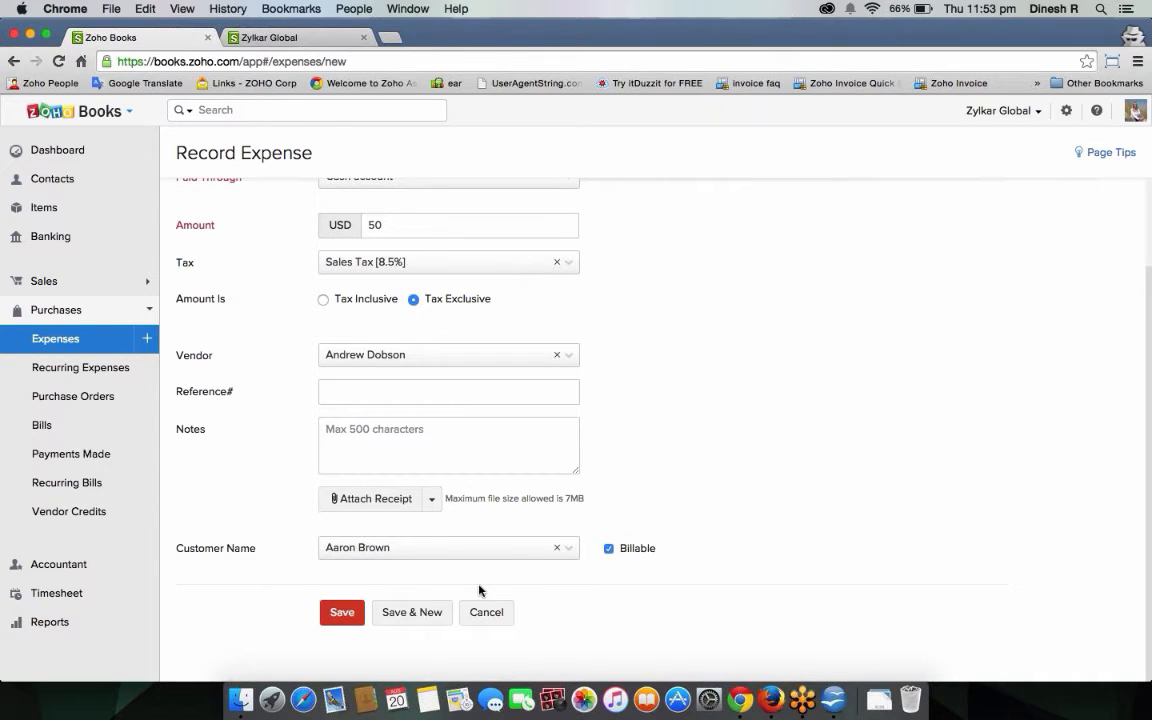
left_click(608, 548)
left_click(431, 548)
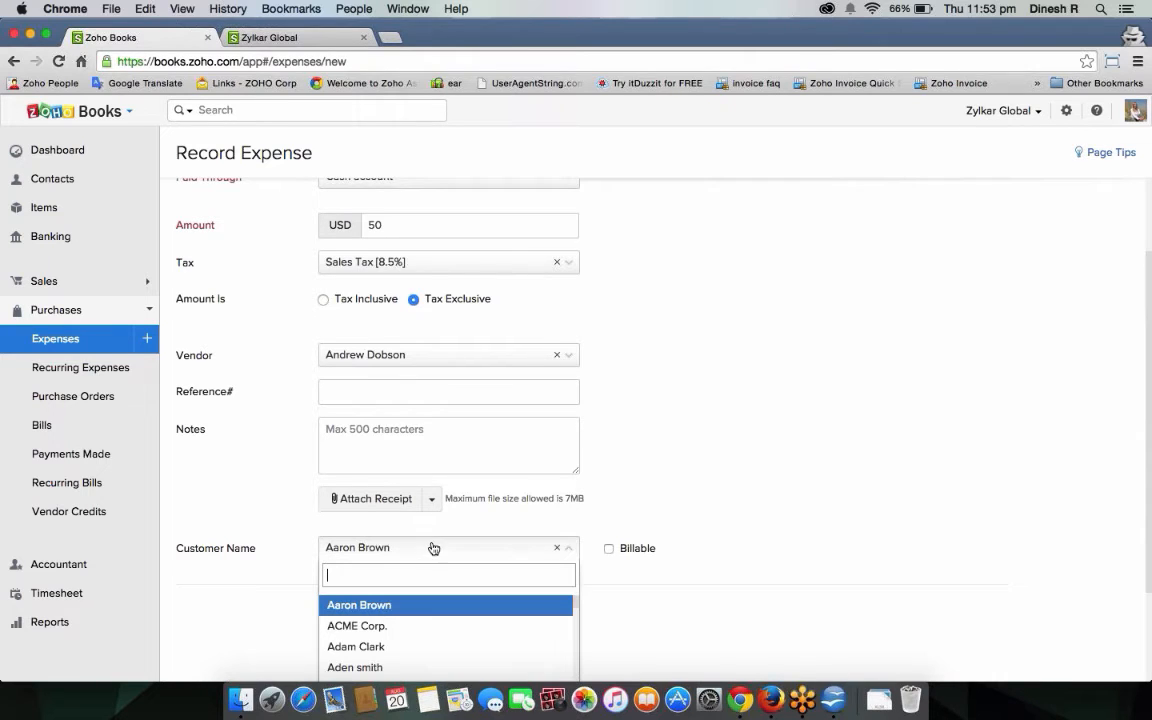
left_click(555, 549)
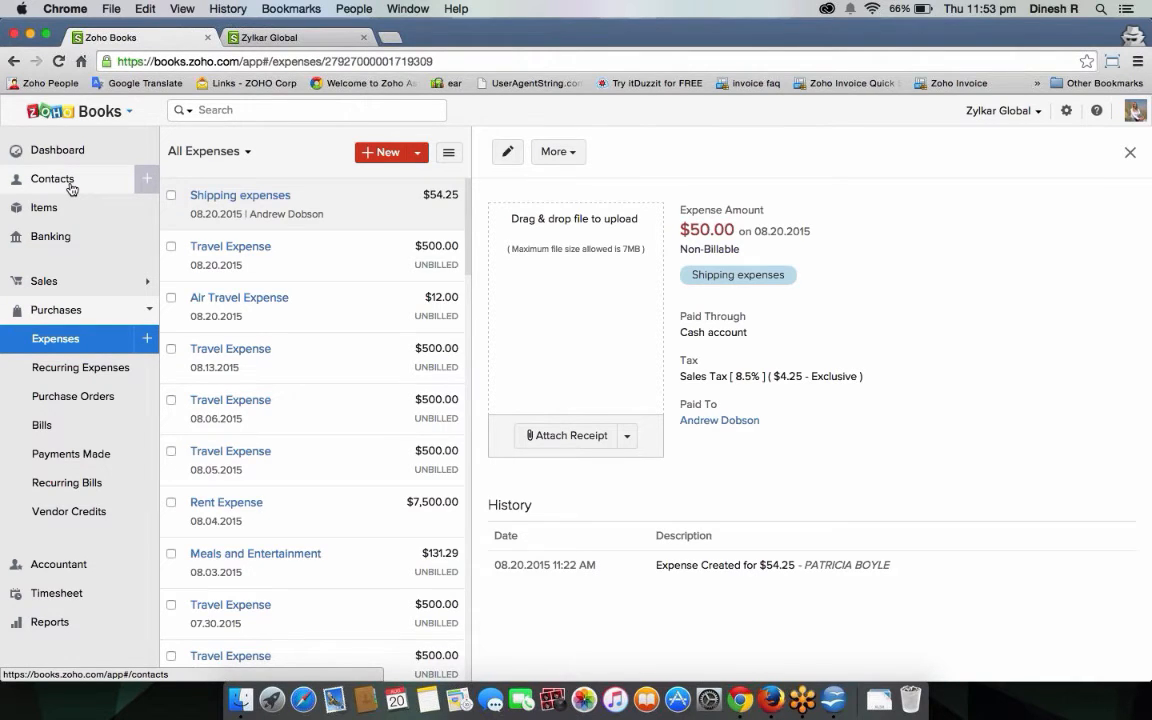
Start a new contact with a first name, matching display name and an e-mail address.
left_click(141, 181)
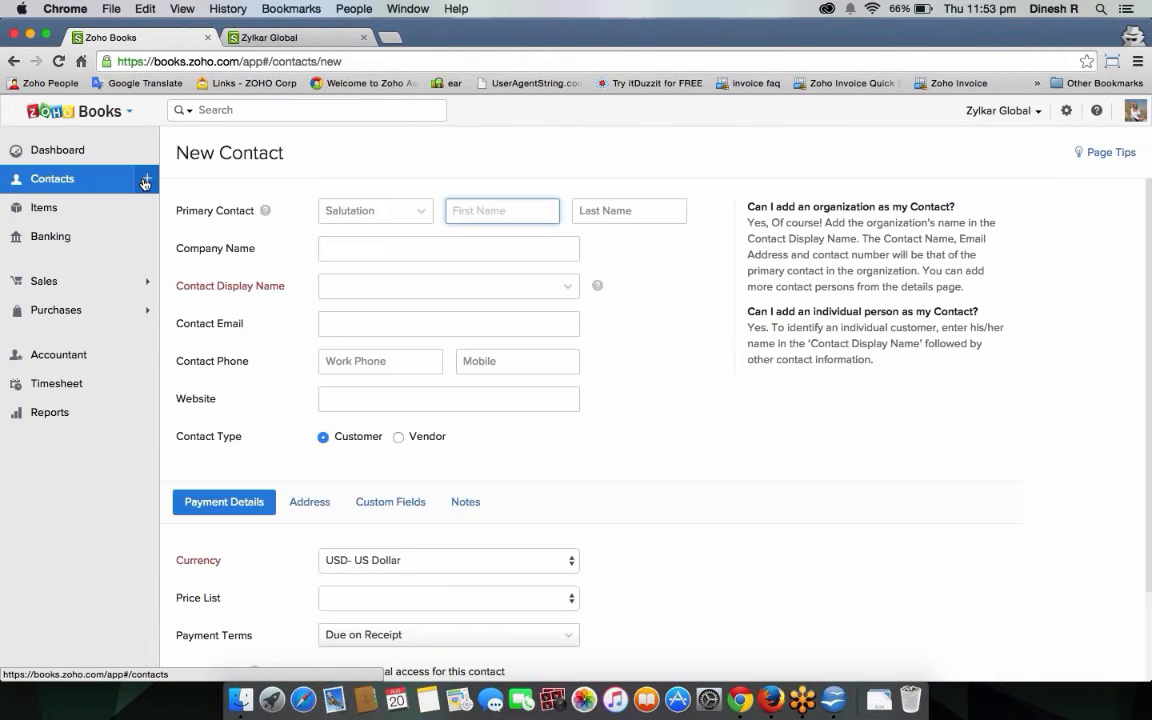
left_click_drag(325, 437, 373, 441)
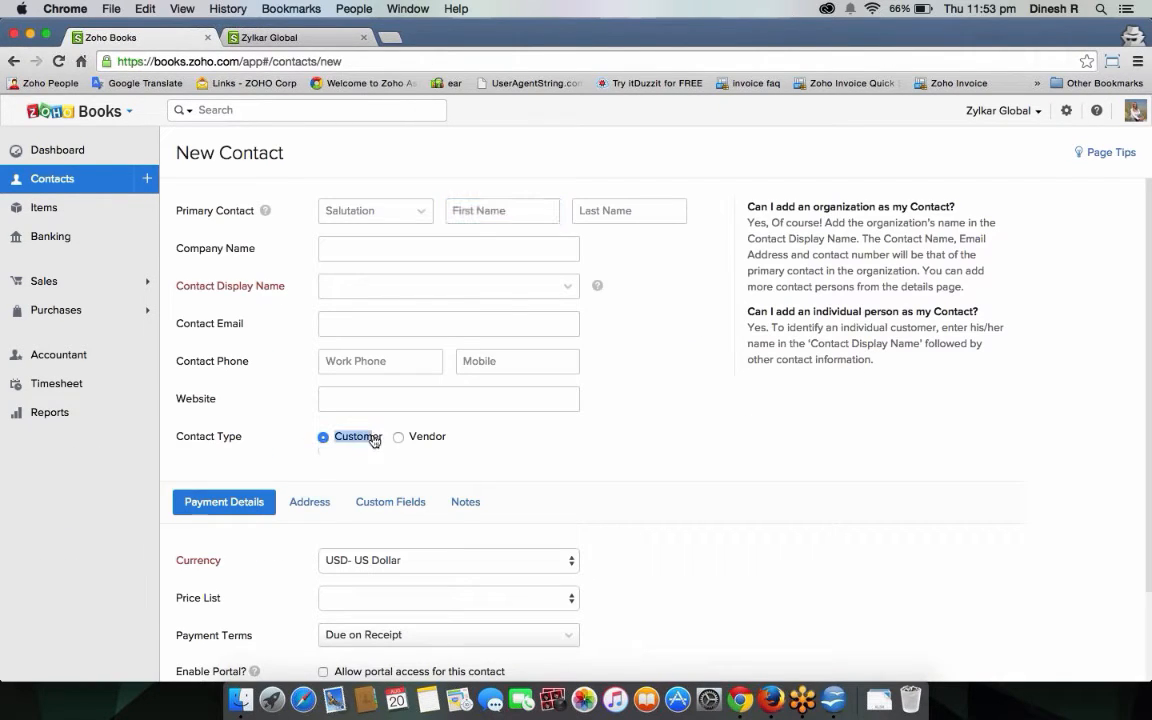
left_click(546, 417)
left_click(451, 198)
type("john")
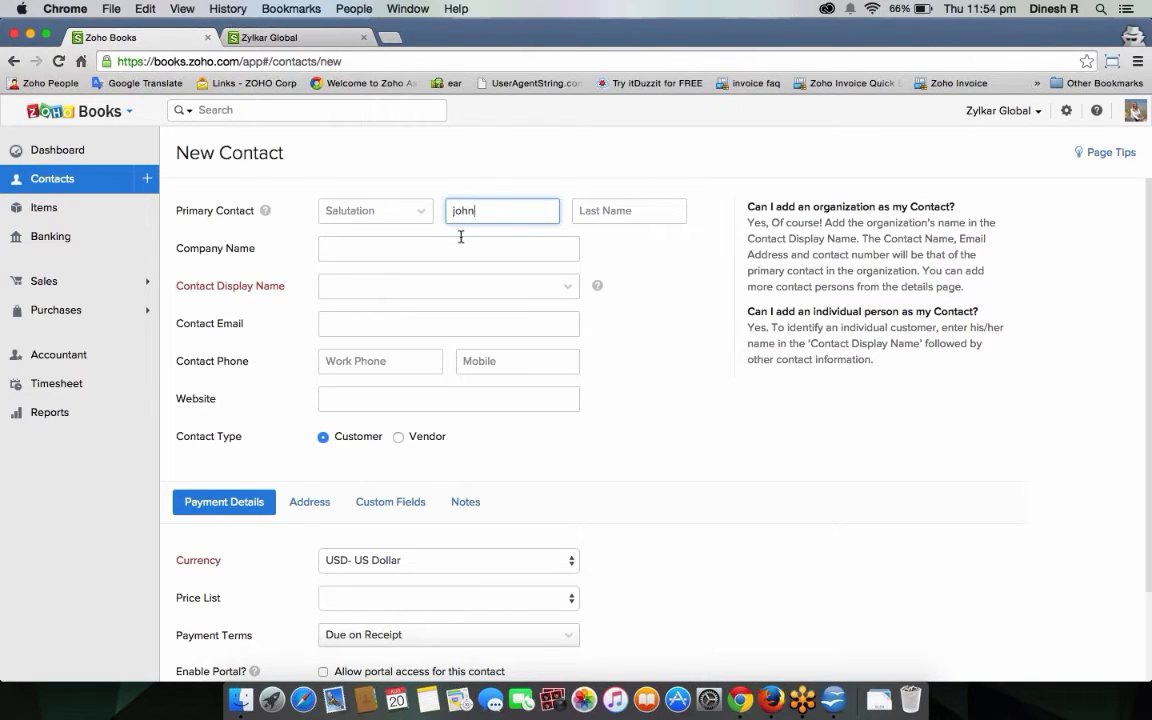
left_click(455, 286)
left_click(455, 306)
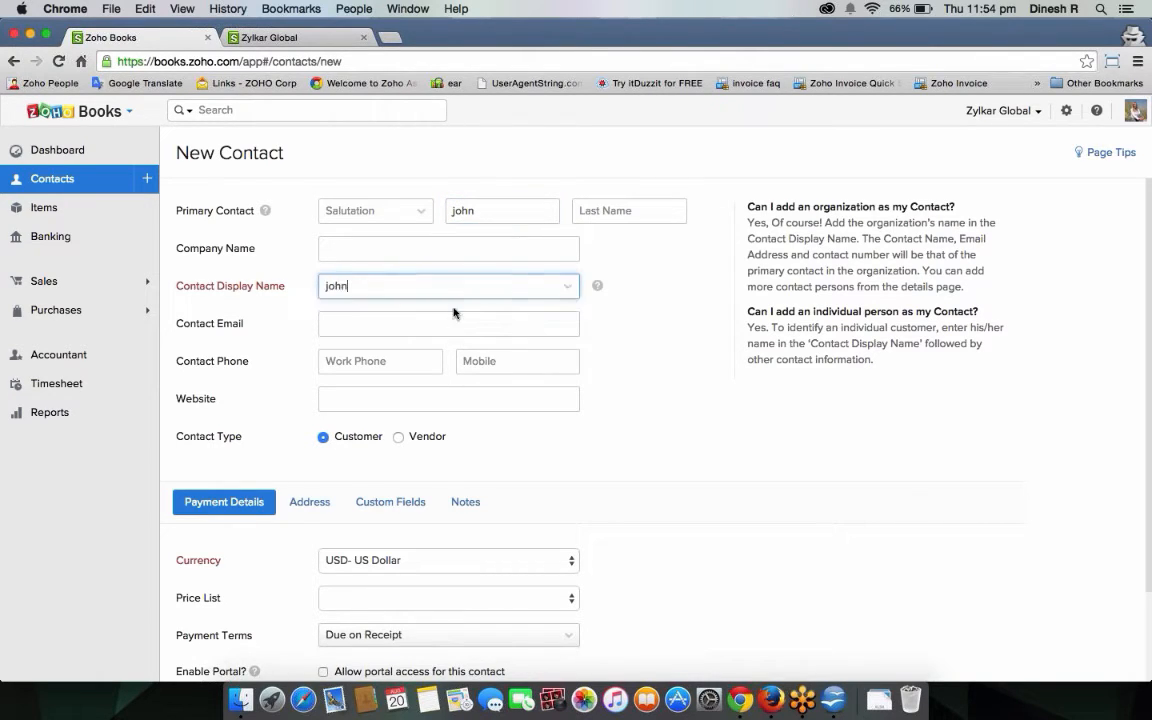
left_click(470, 330)
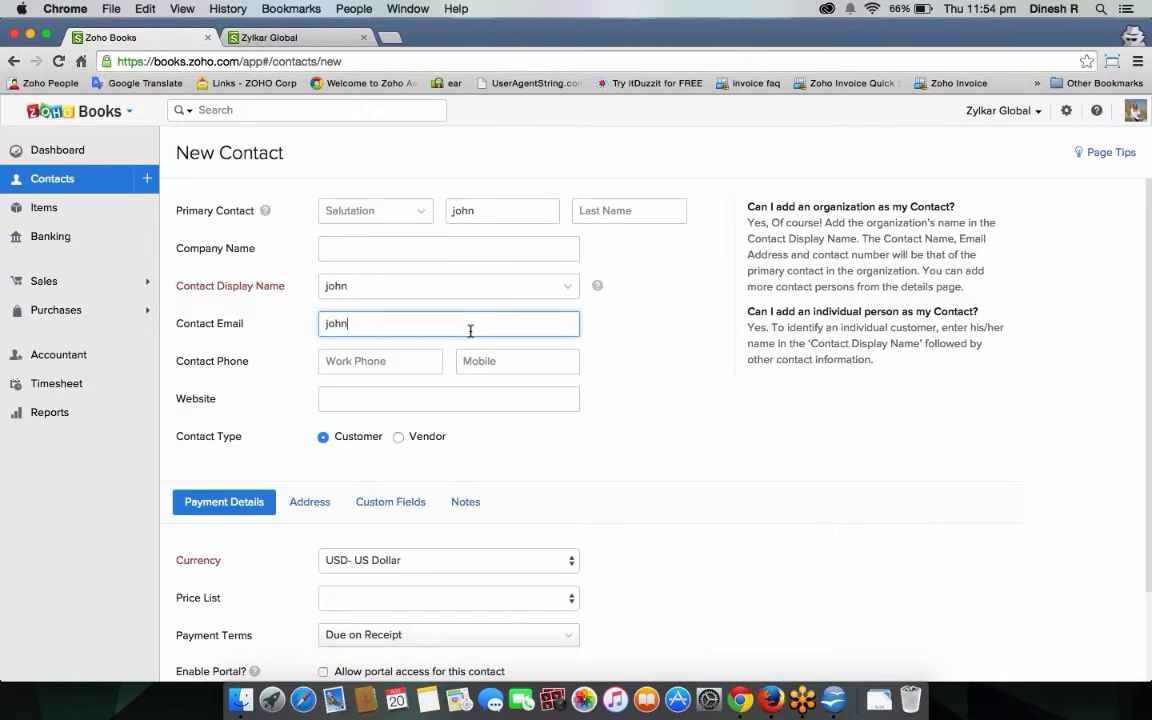
Browse the Address, Custom Fields and Notes sections, then leave the form unsaved for Contacts.
scroll(611, 492, "down", 3)
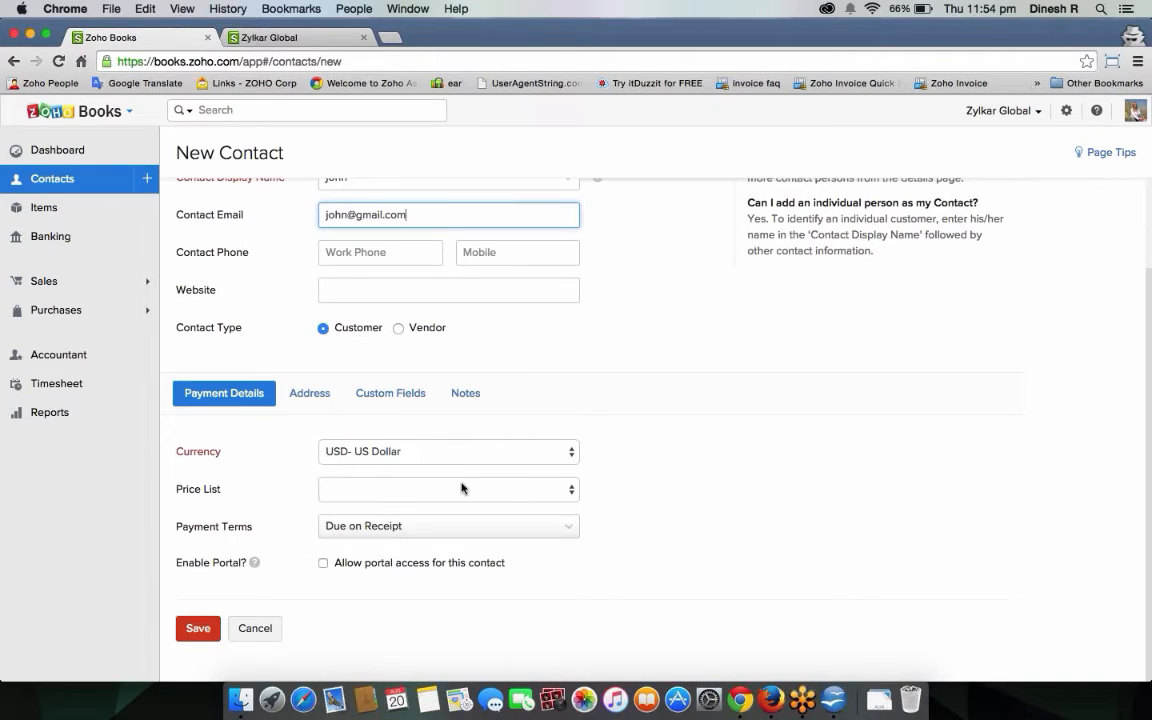
left_click(309, 393)
left_click(390, 397)
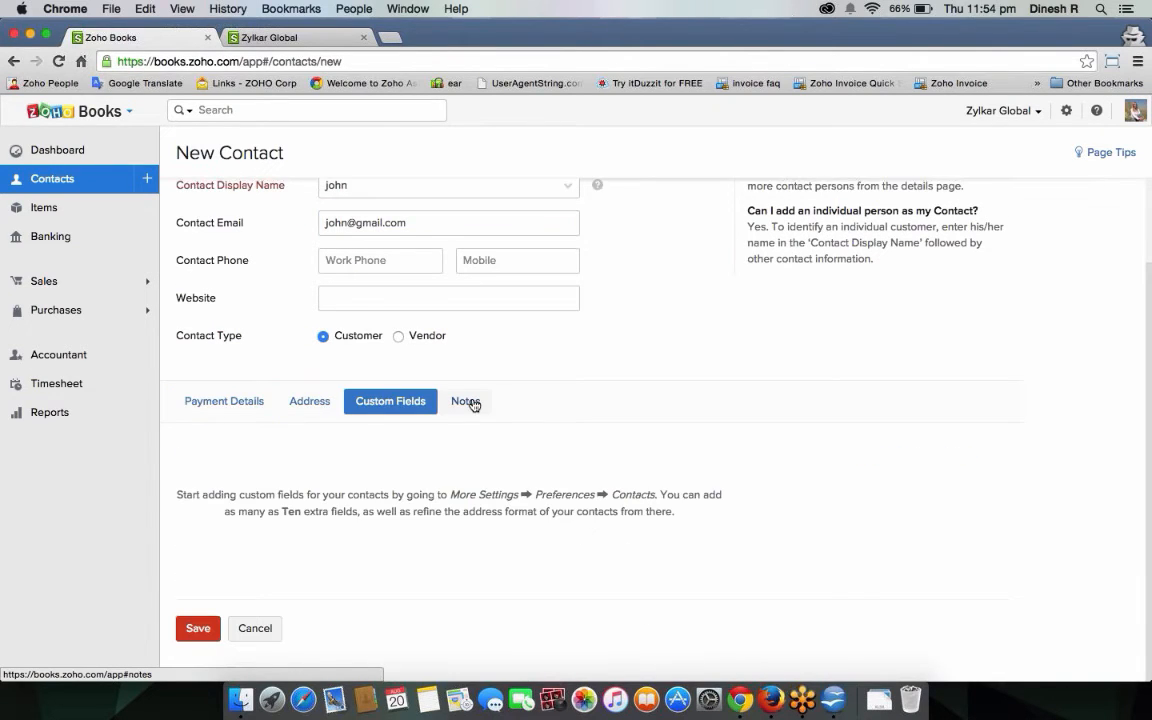
left_click(474, 404)
left_click(231, 411)
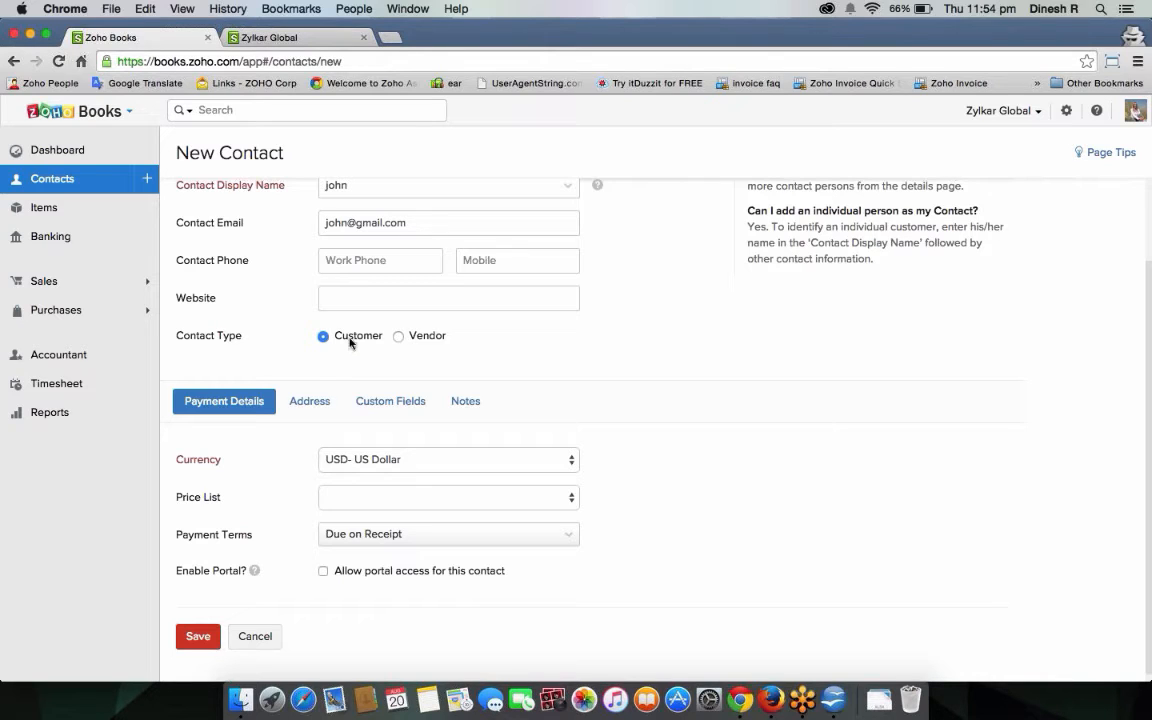
left_click(95, 177)
left_click(583, 156)
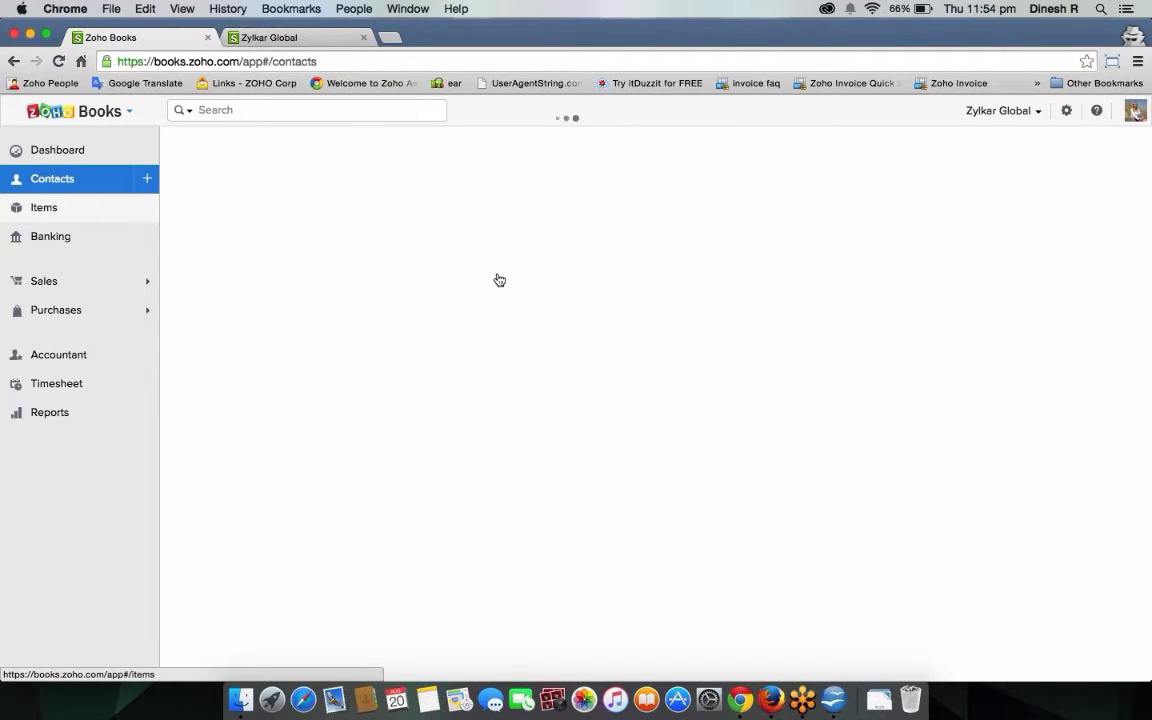
Filter the contacts list to Vendors, then switch back to All Contacts.
scroll(533, 397, "down", 10)
scroll(533, 397, "up", 10)
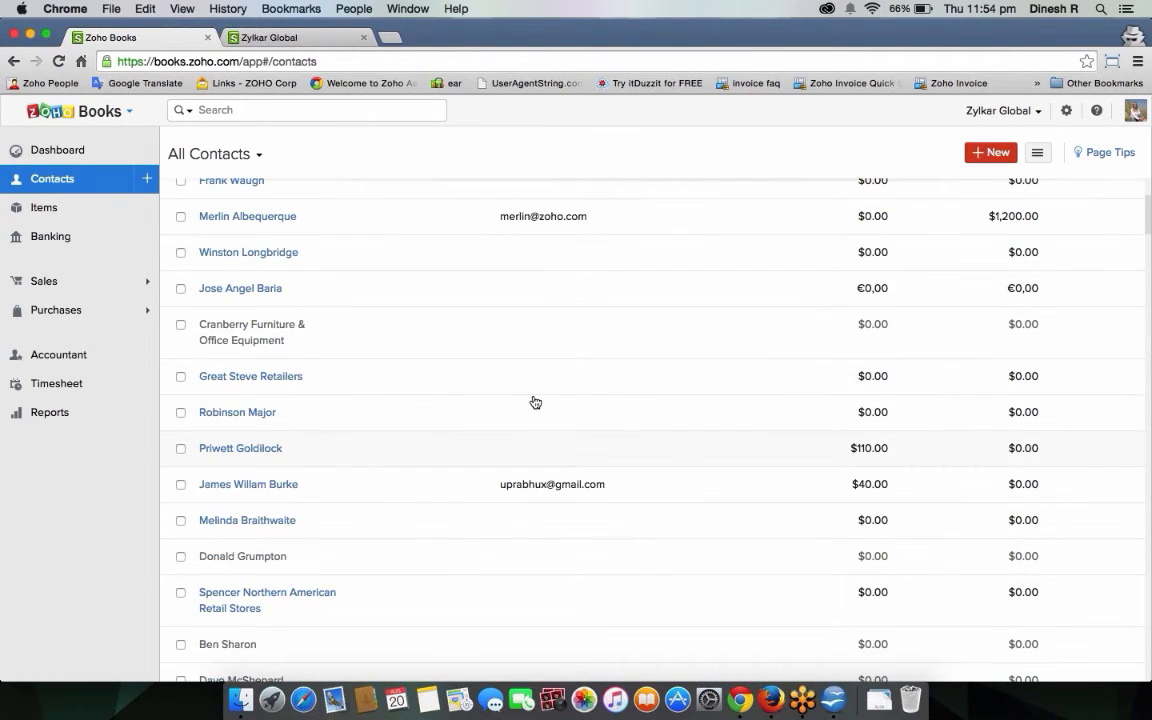
left_click(215, 154)
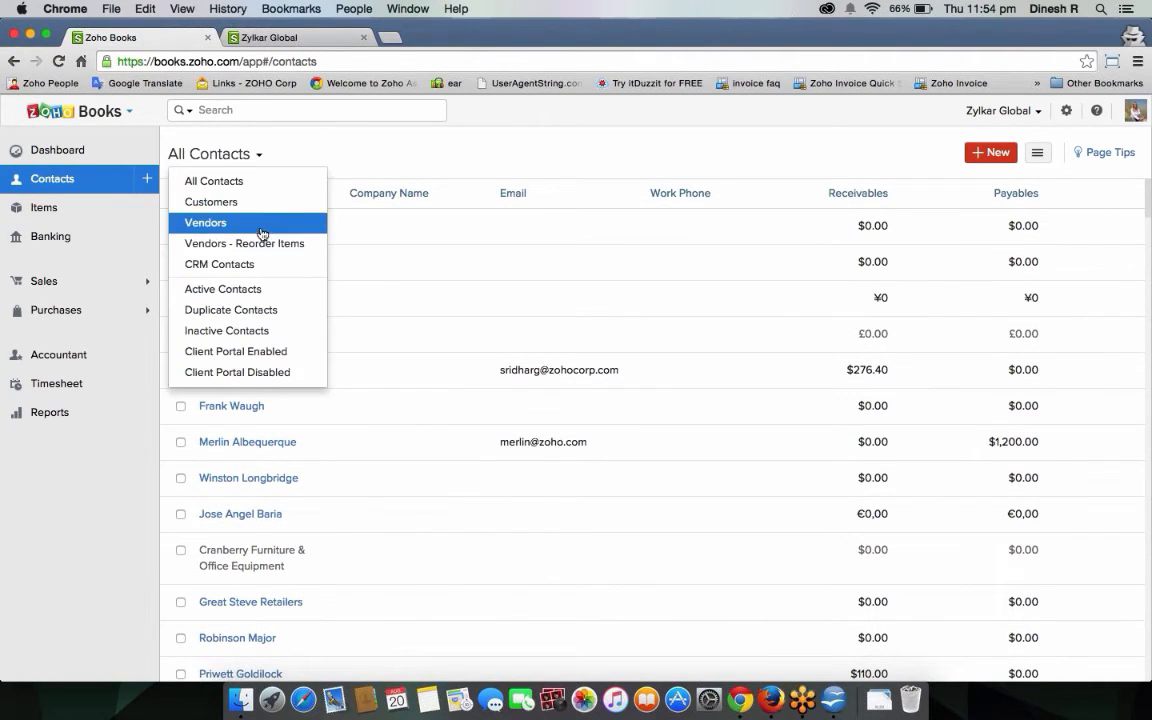
left_click(240, 224)
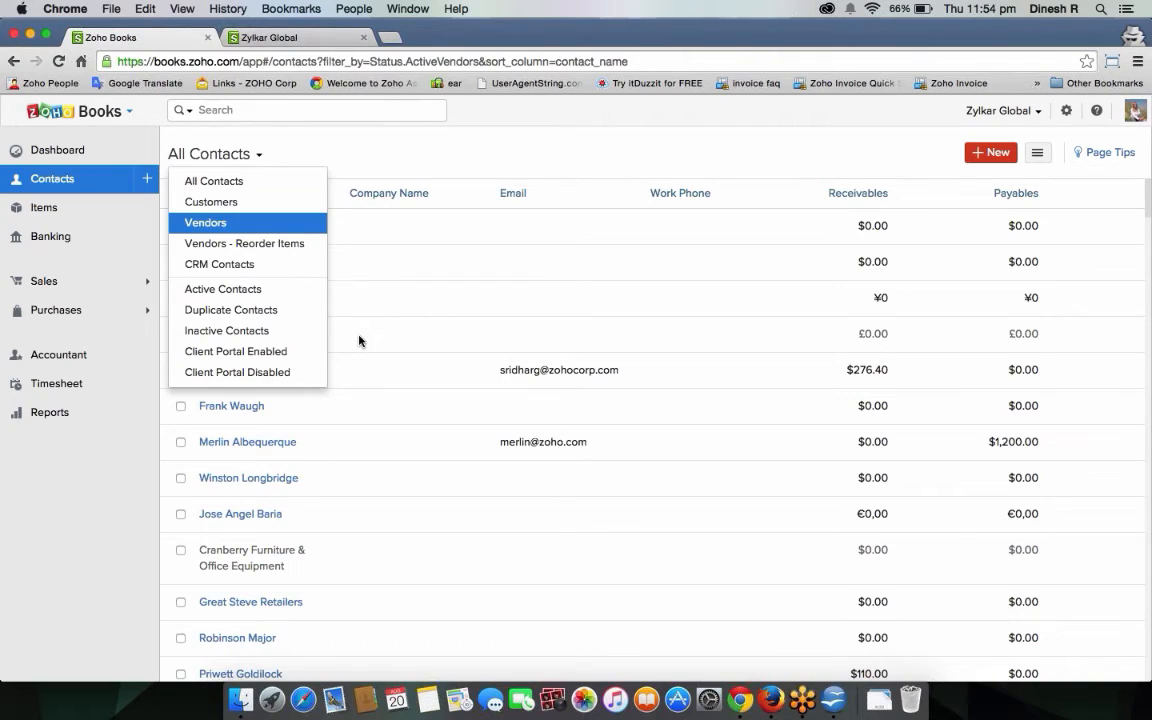
left_click(214, 156)
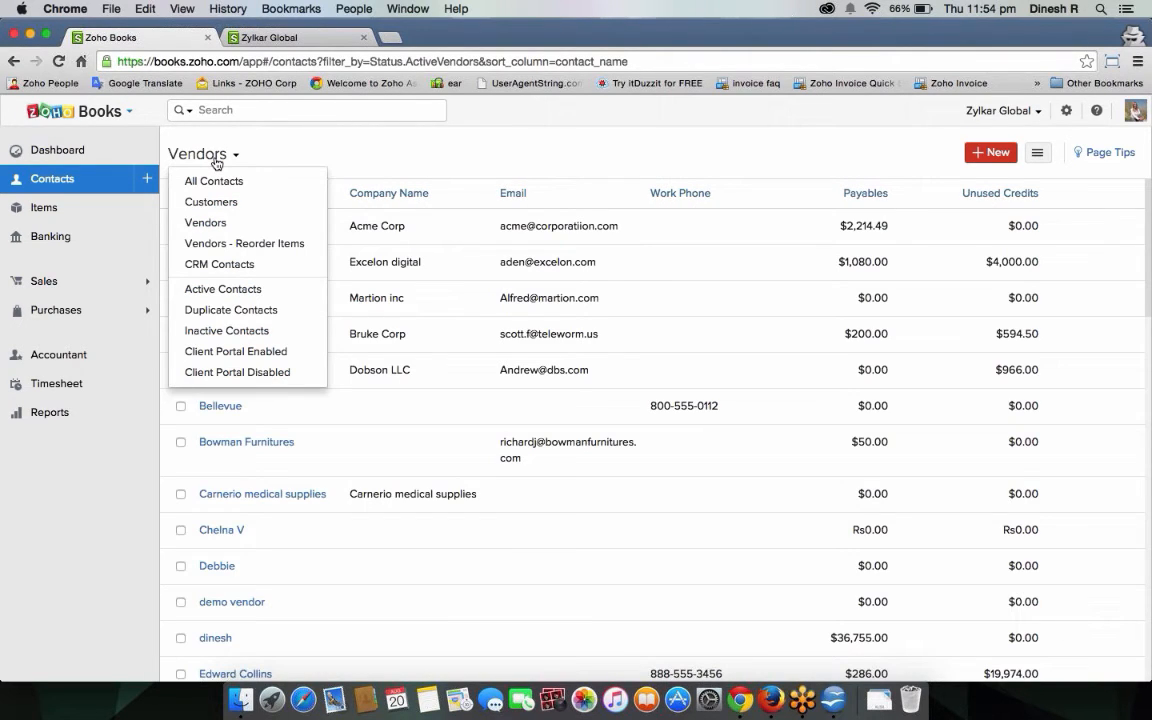
left_click(218, 181)
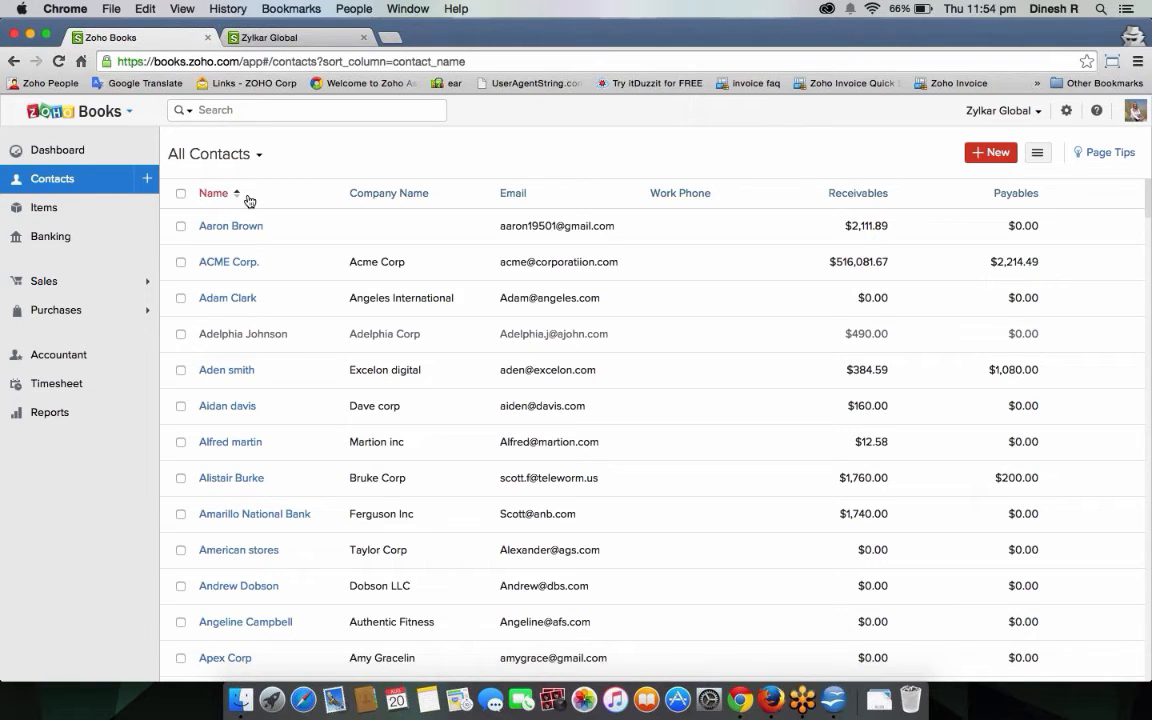
Open estimate ZI-178 from Sales > Estimates.
left_click(87, 282)
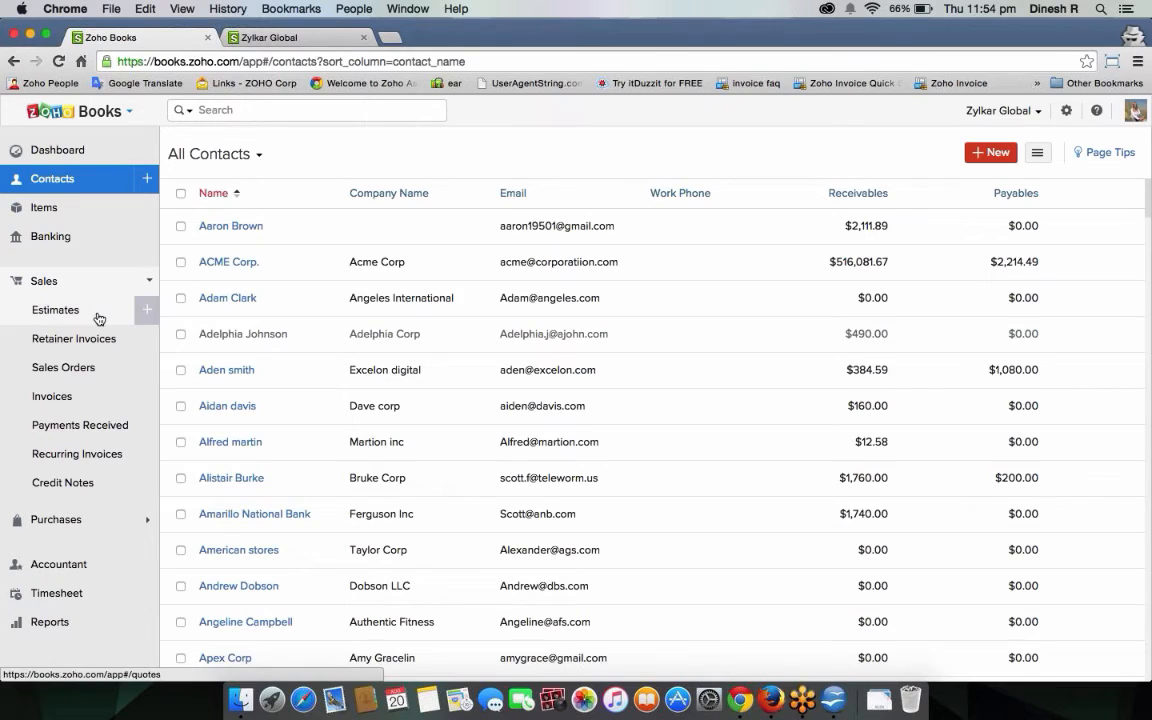
left_click(99, 318)
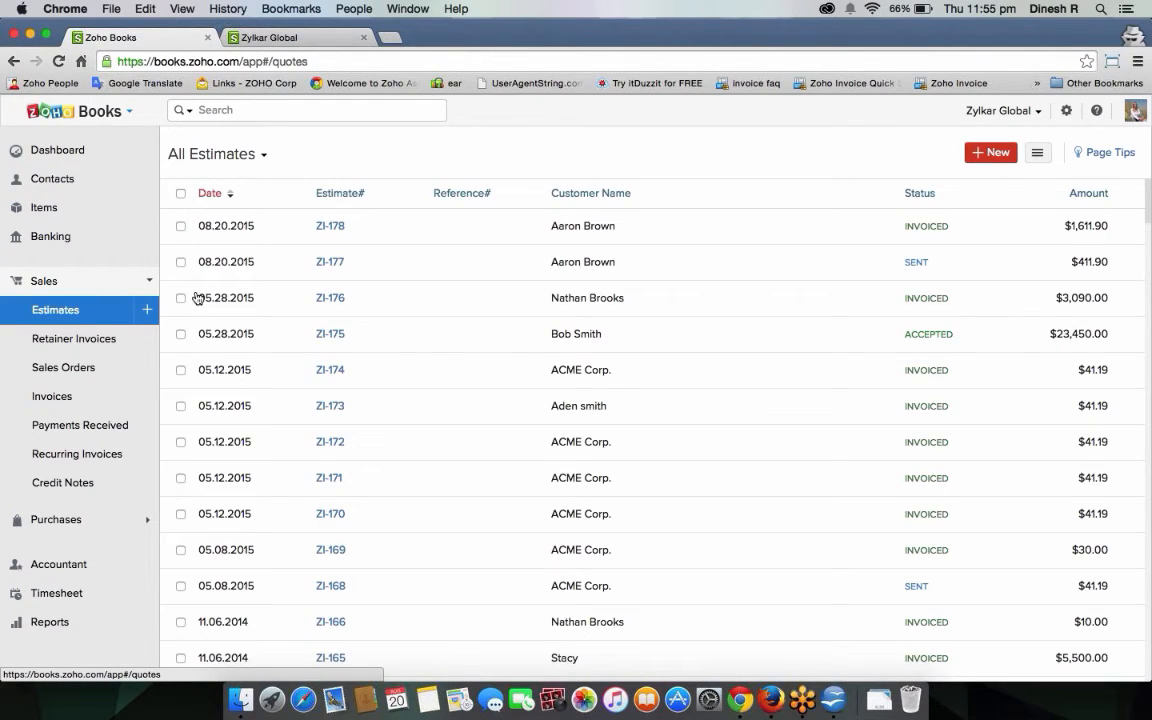
left_click(328, 228)
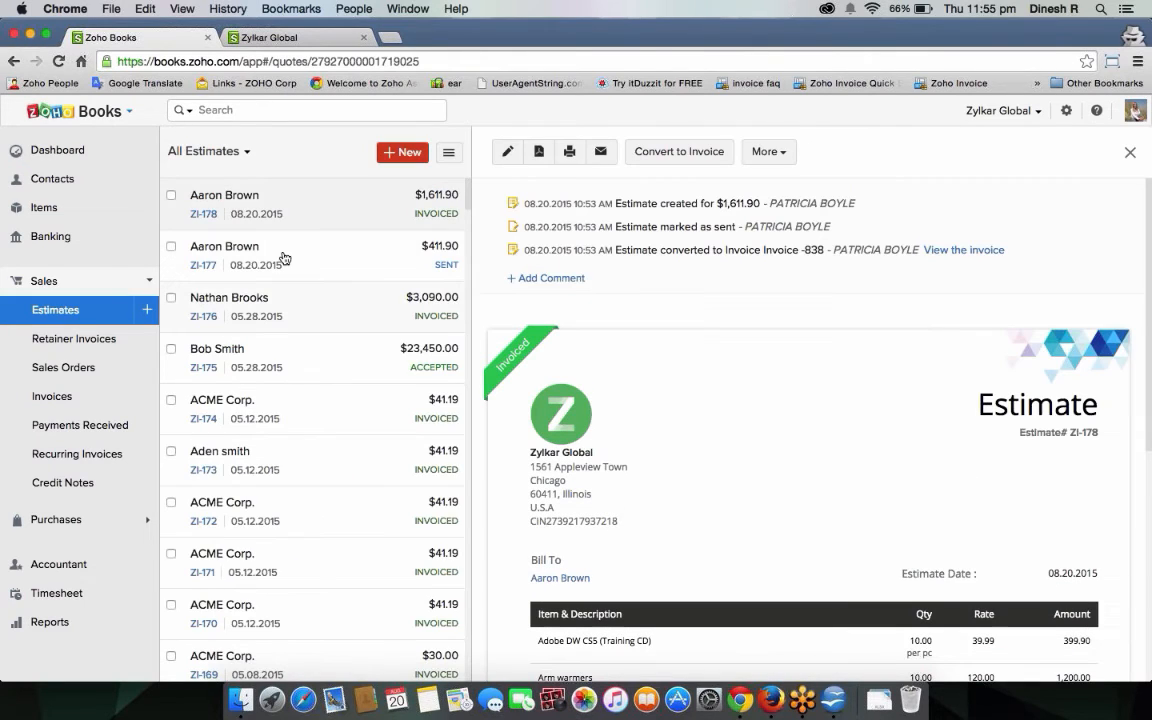
Start estimate ZI-179 for the first listed customer, leaving numbering settings unchanged.
left_click(147, 317)
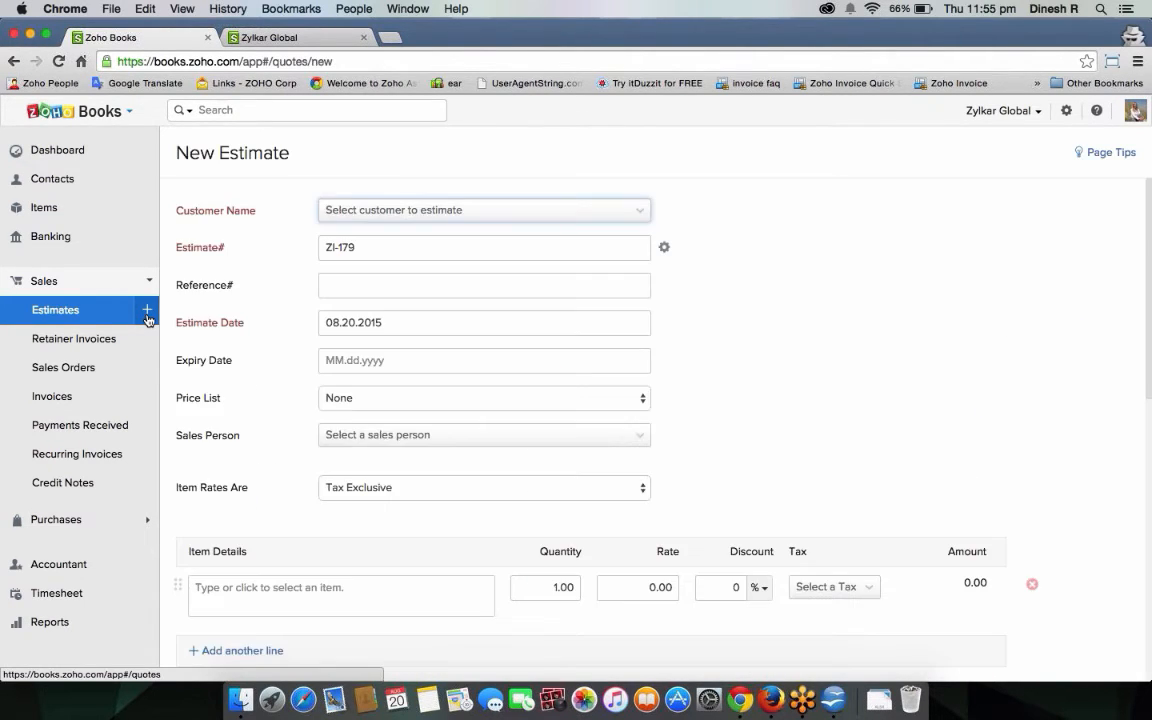
left_click(381, 216)
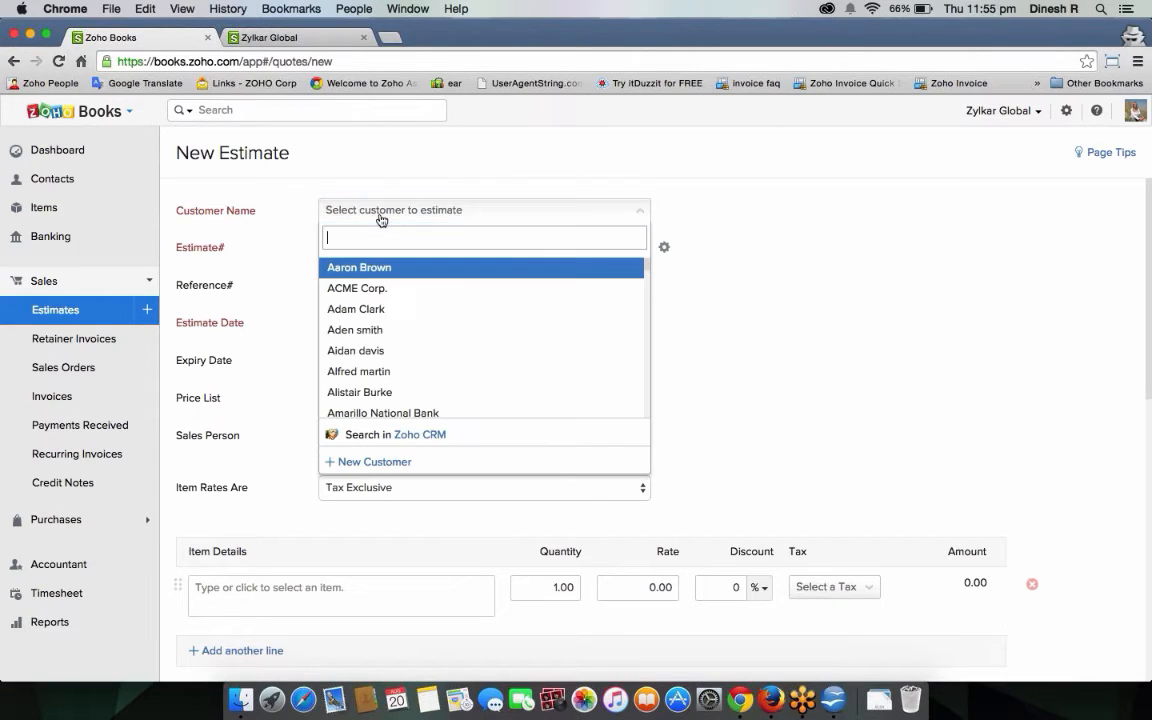
key("Return")
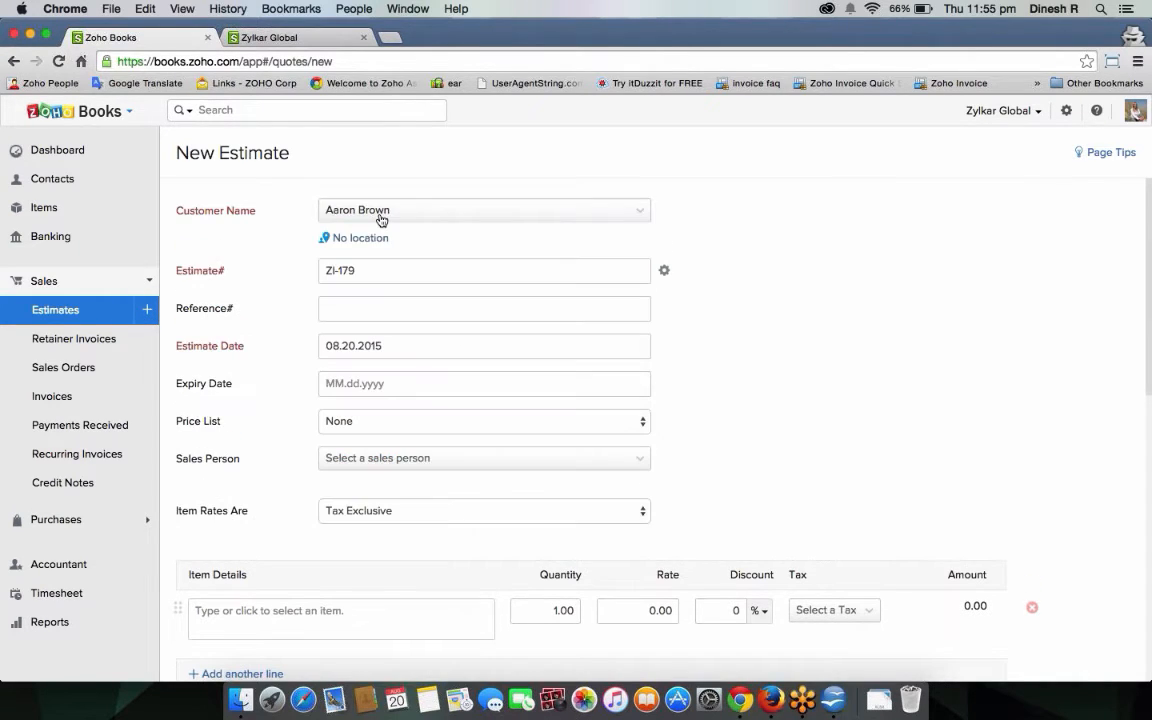
left_click(416, 280)
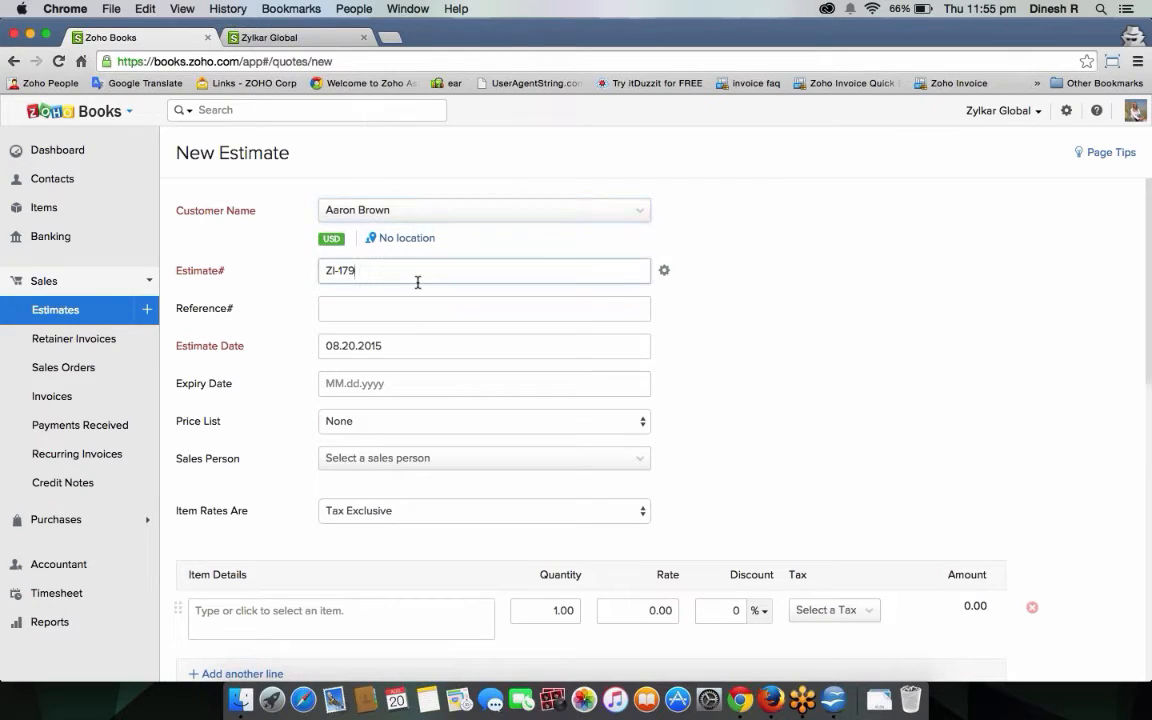
left_click(664, 272)
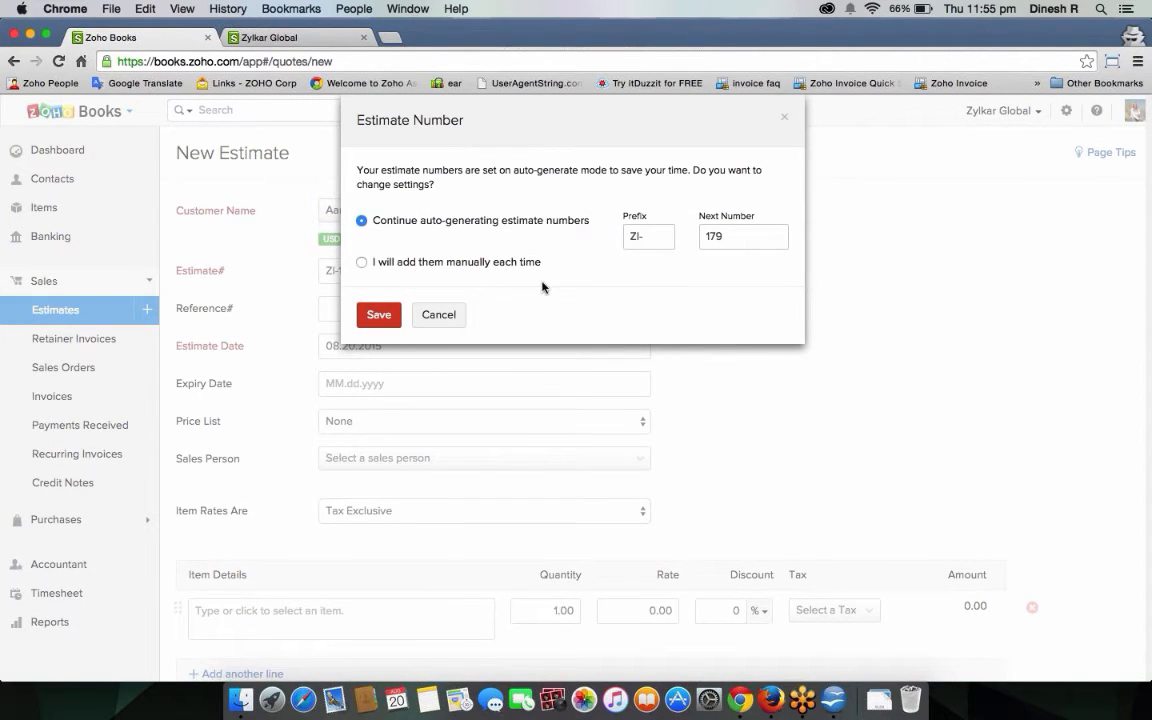
left_click(460, 312)
Check the expiry date calendar and keep the price list at None.
left_click(440, 311)
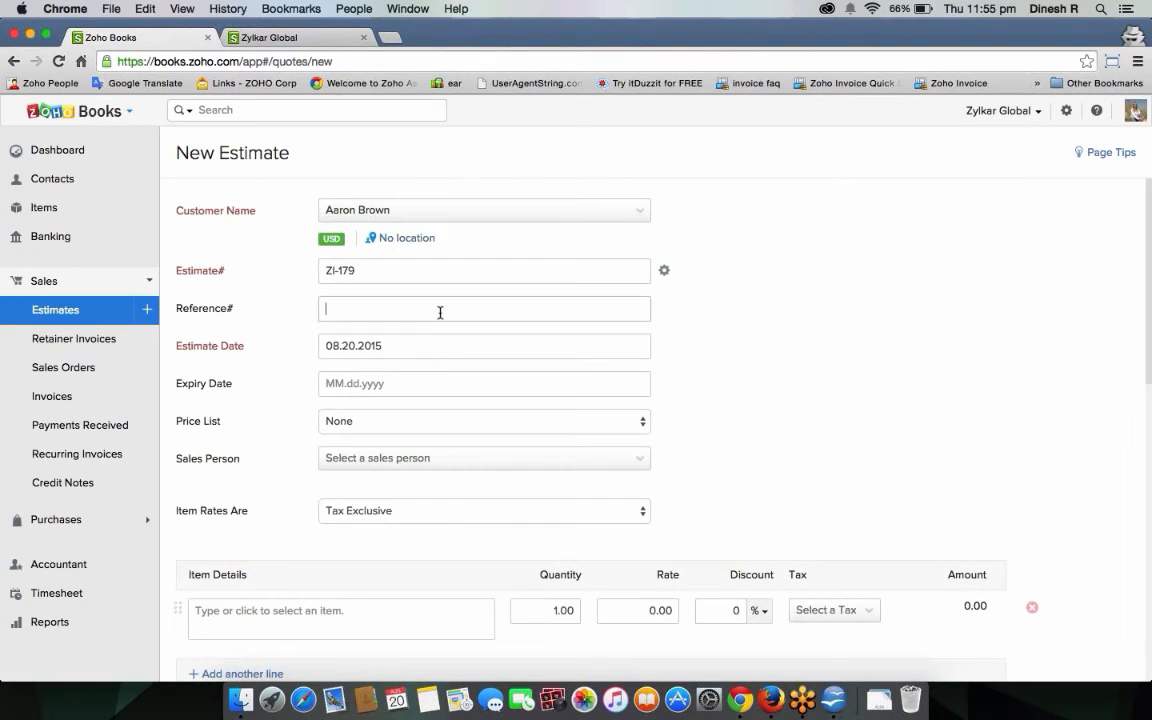
left_click(442, 381)
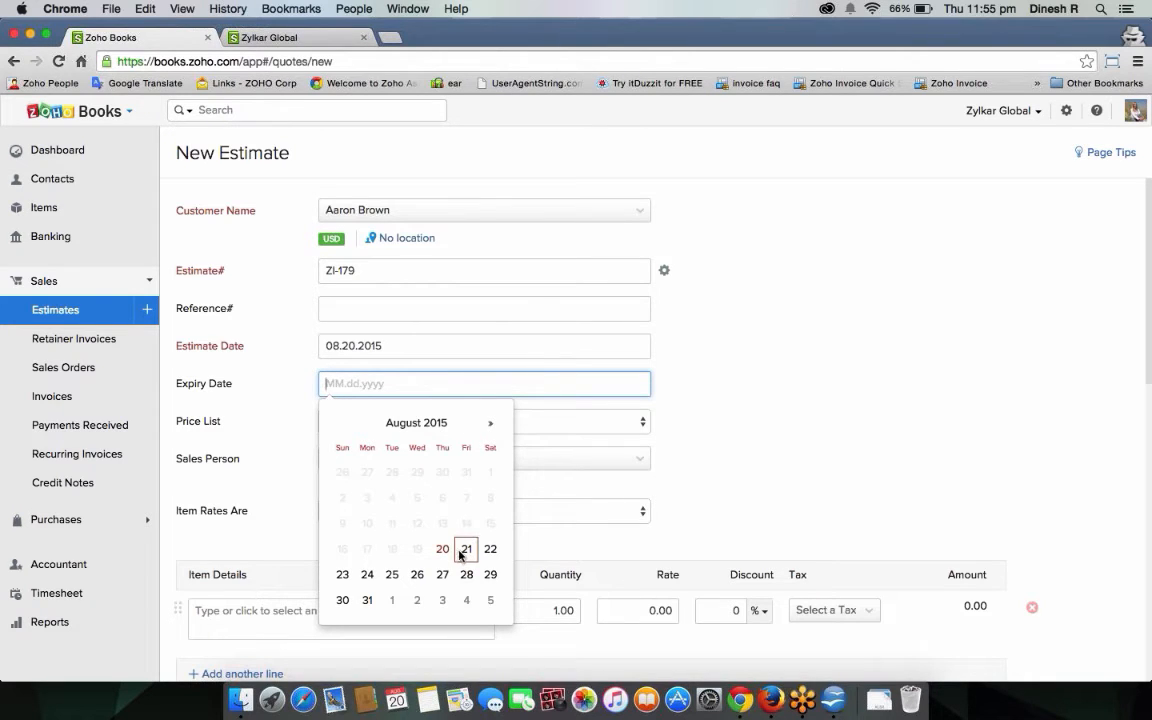
left_click(580, 422)
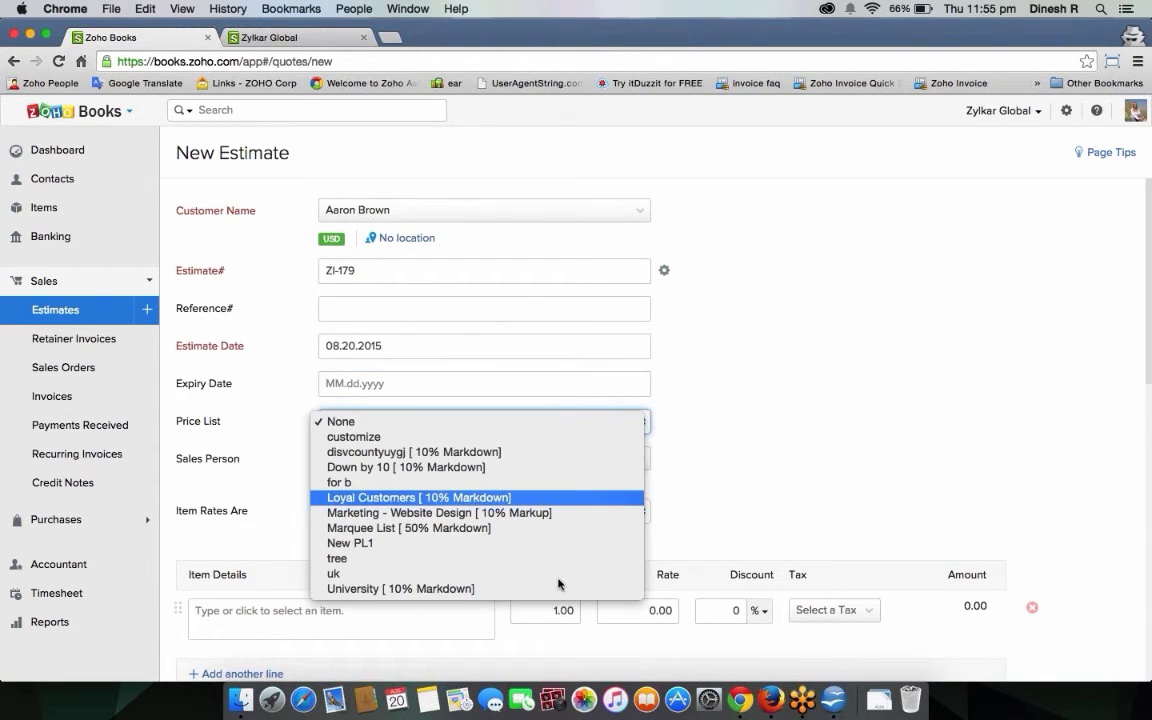
left_click(758, 435)
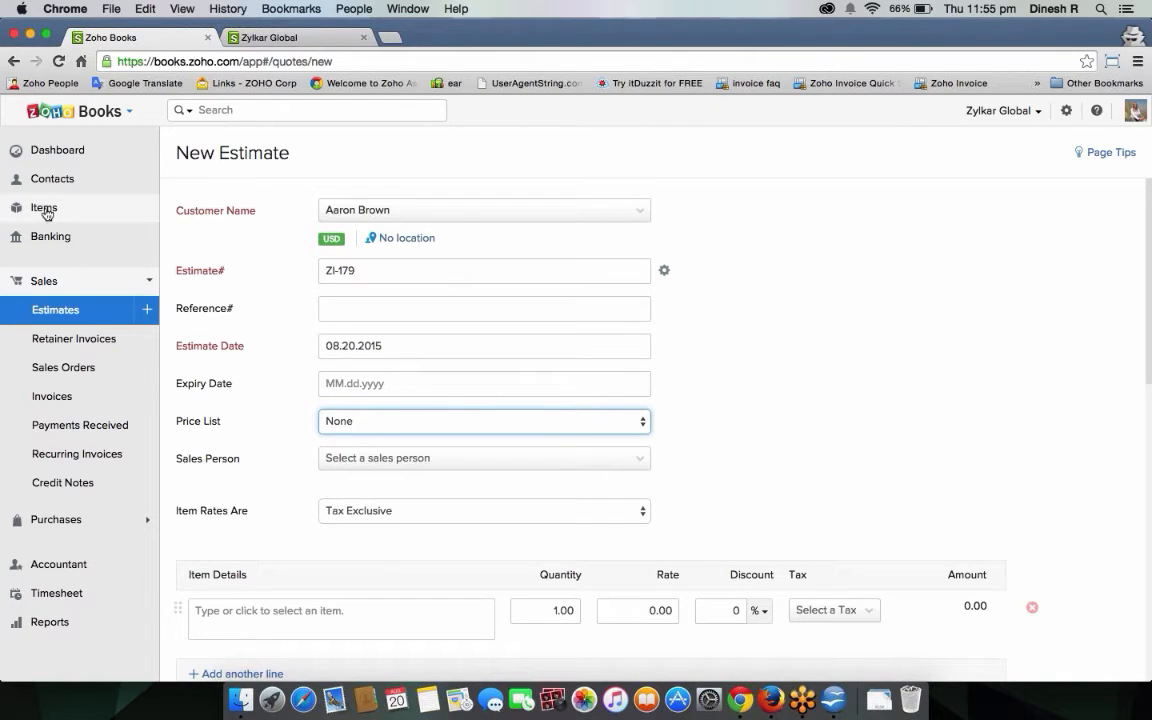
Search for and assign the sales person on estimate ZI-179.
scroll(783, 382, "down", 1)
scroll(783, 382, "down", 4)
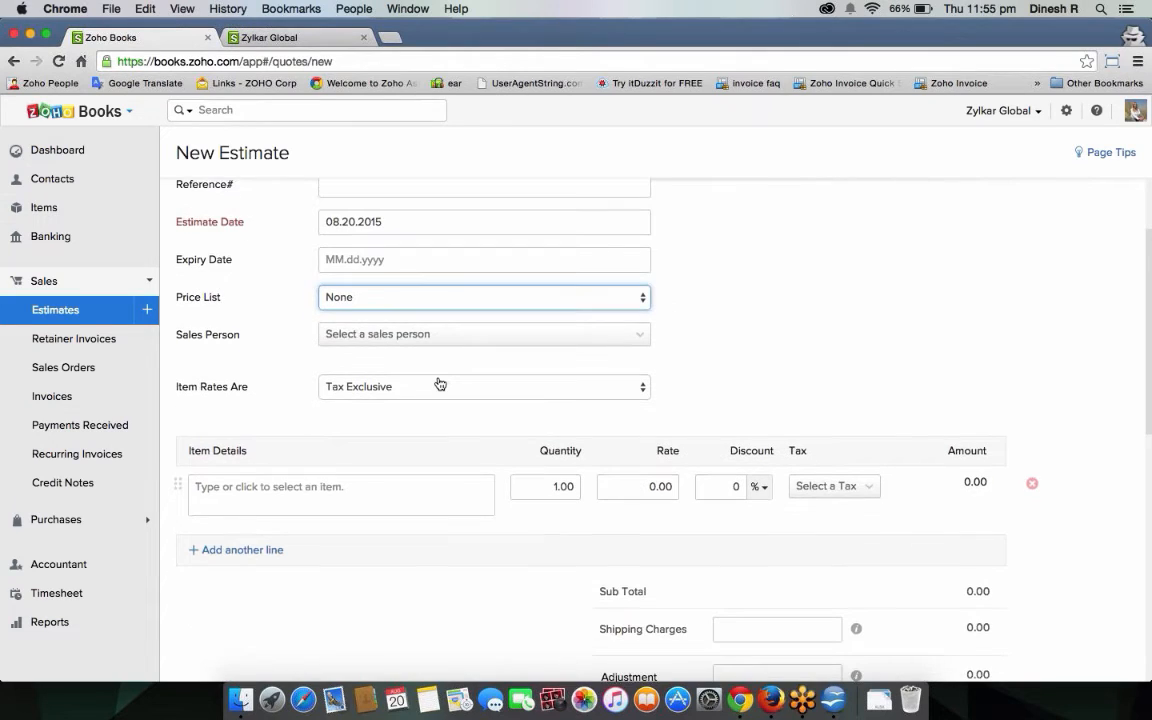
key("Tab")
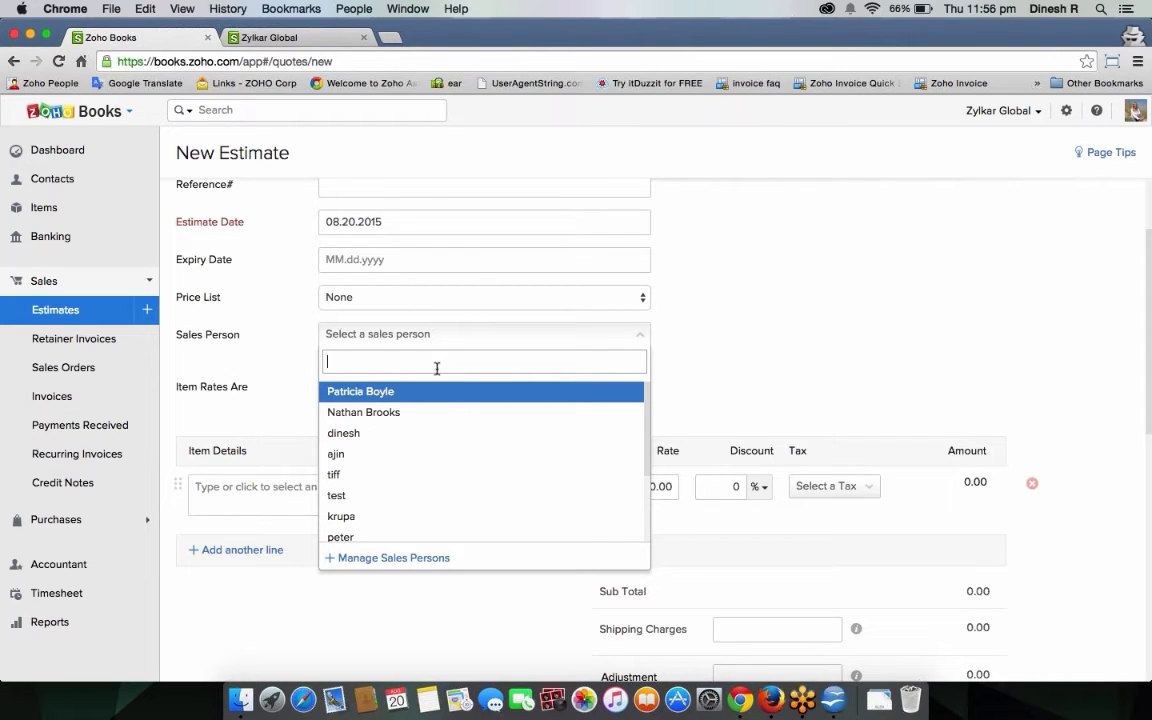
type("dinbeshg")
key("BackSpace")
key("BackSpace")
key("BackSpace")
key("BackSpace")
key("BackSpace")
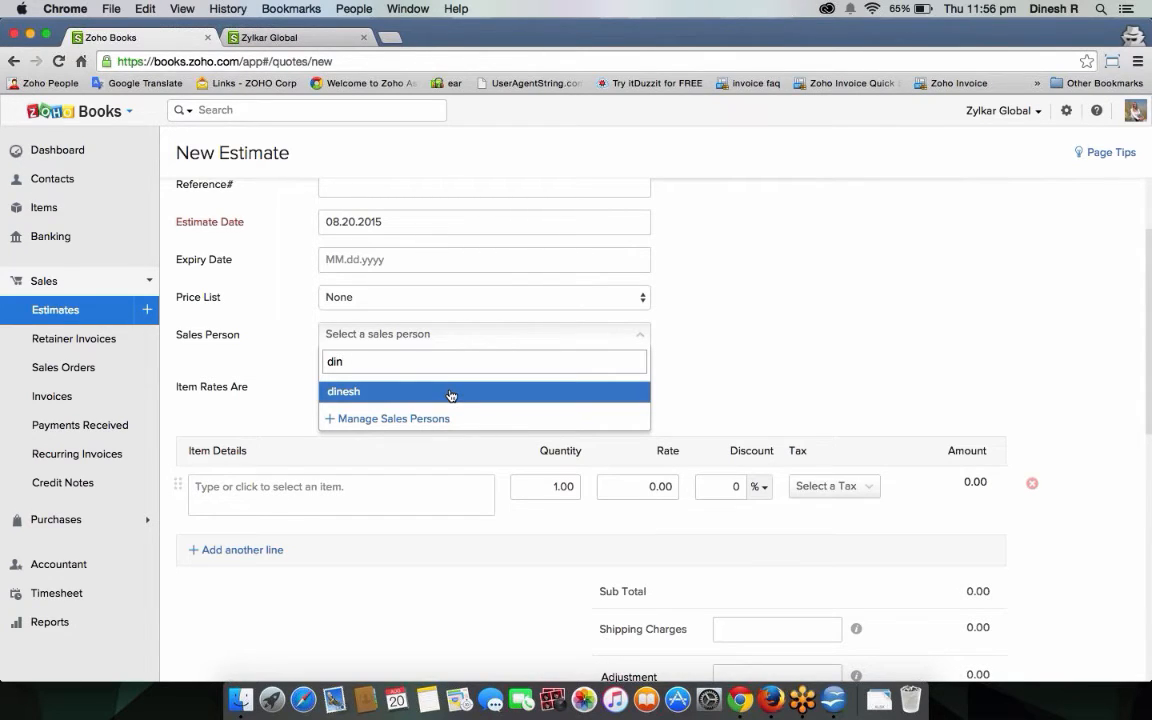
left_click(451, 395)
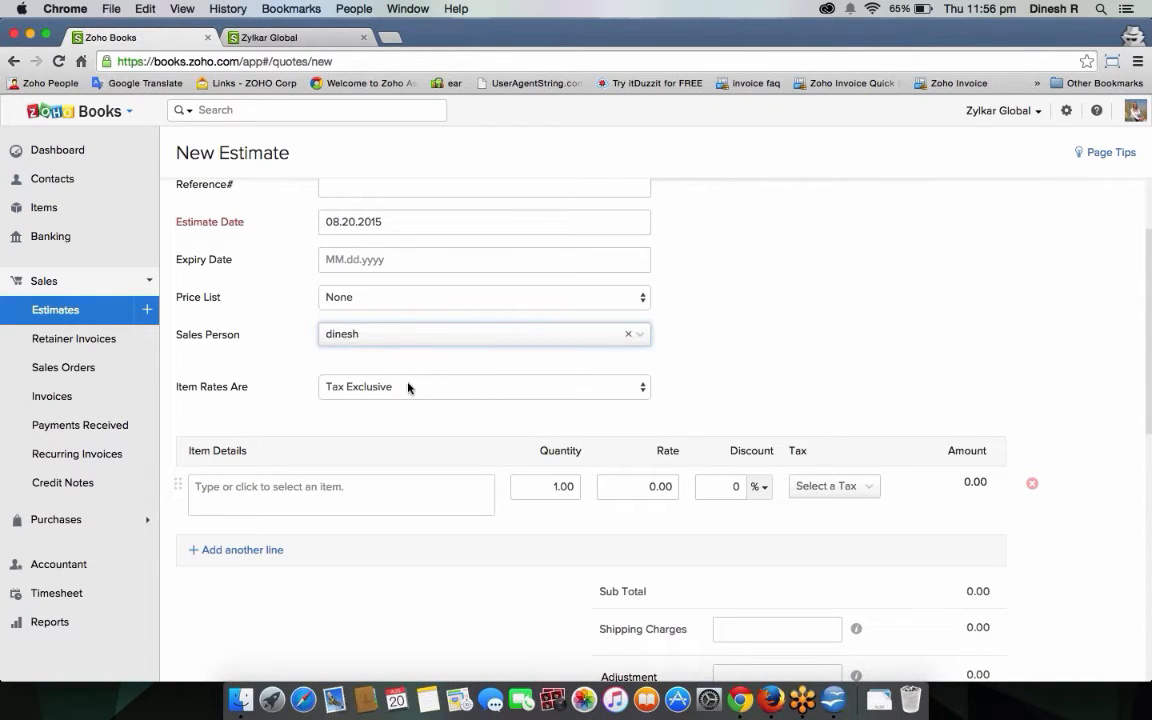
Keep item rates Tax Exclusive and move to the first line's Item Details.
left_click(408, 387)
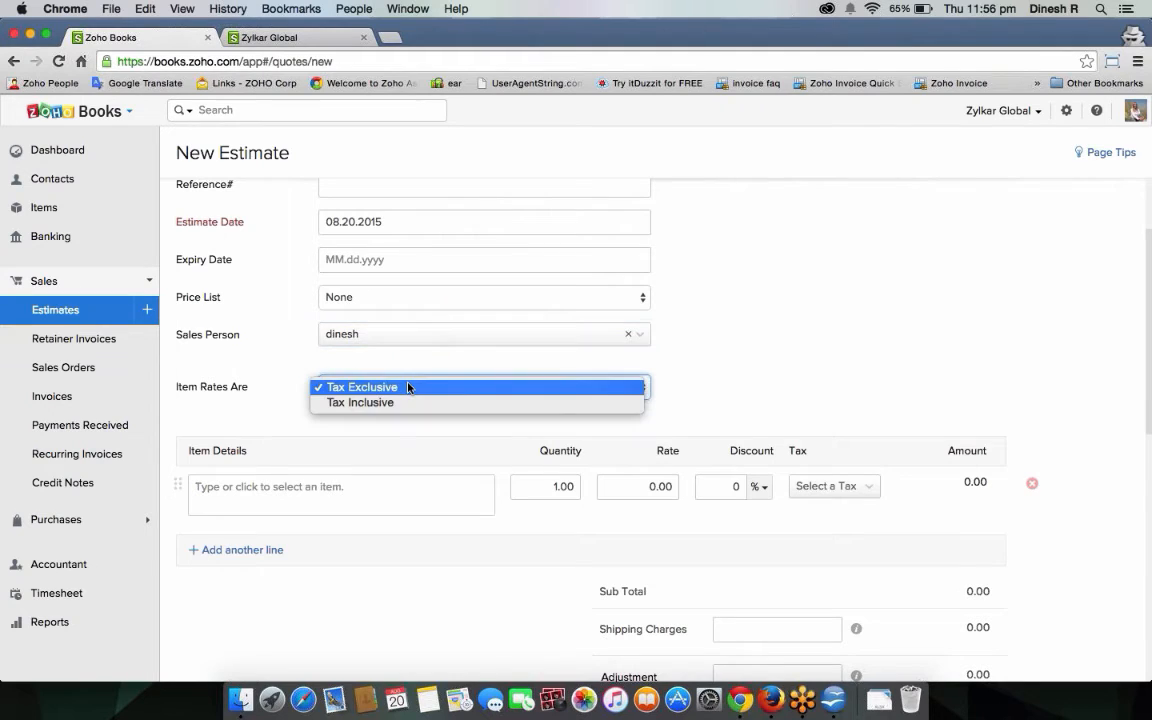
left_click(266, 372)
left_click(289, 494)
Add the Mobile phone item as the first line with quantity 100.
type("mobil")
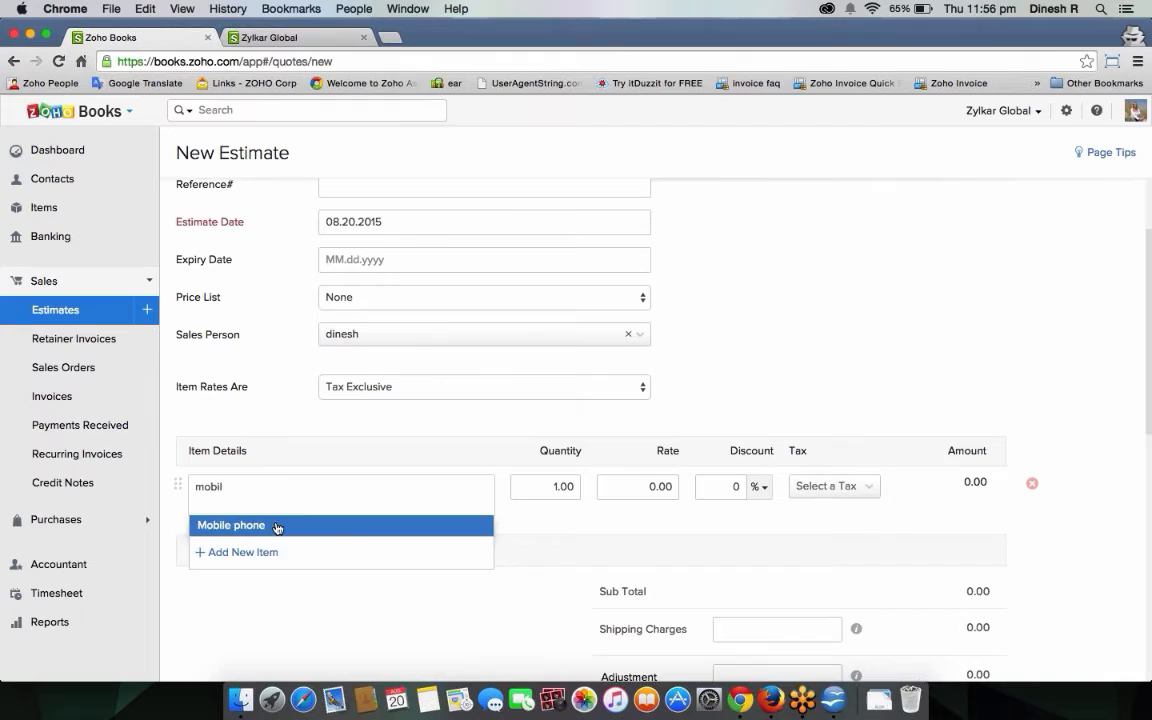
left_click(277, 526)
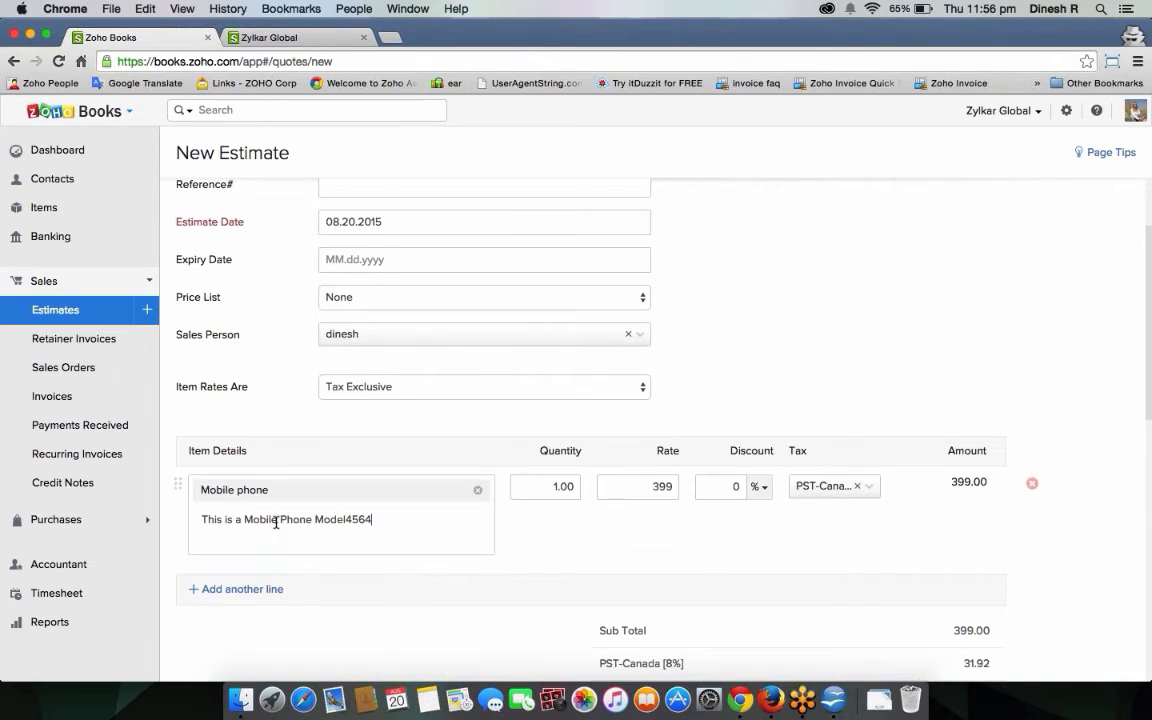
left_click(558, 487)
type("00")
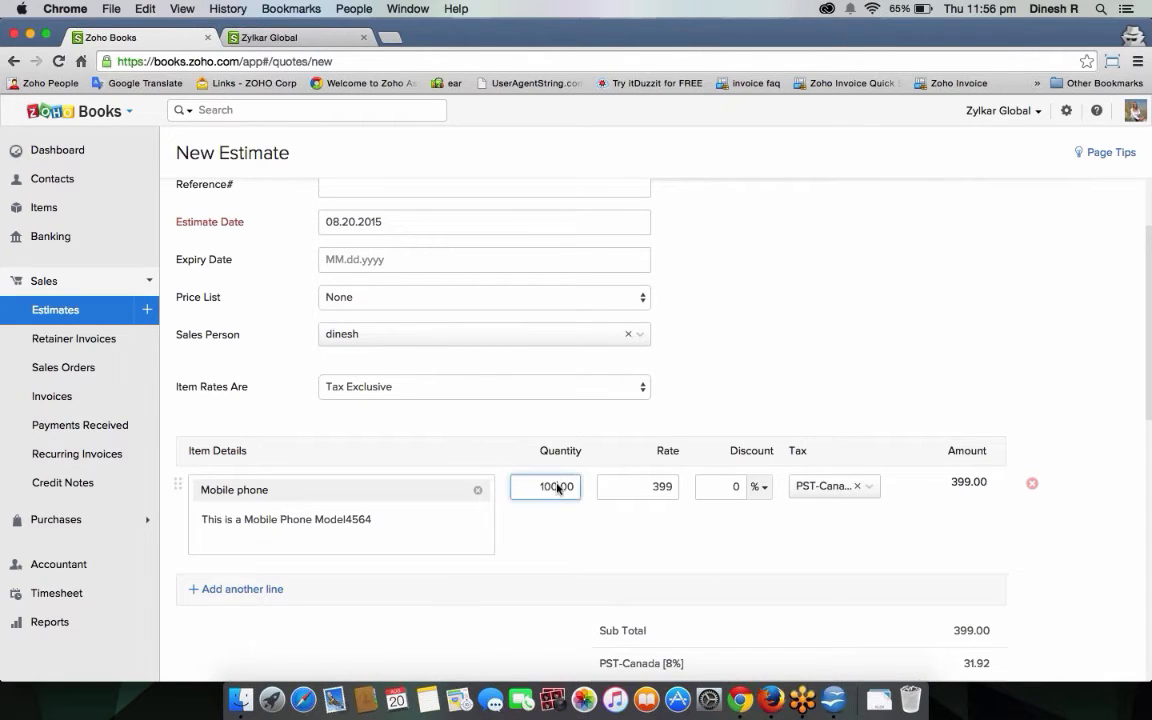
left_click(677, 518)
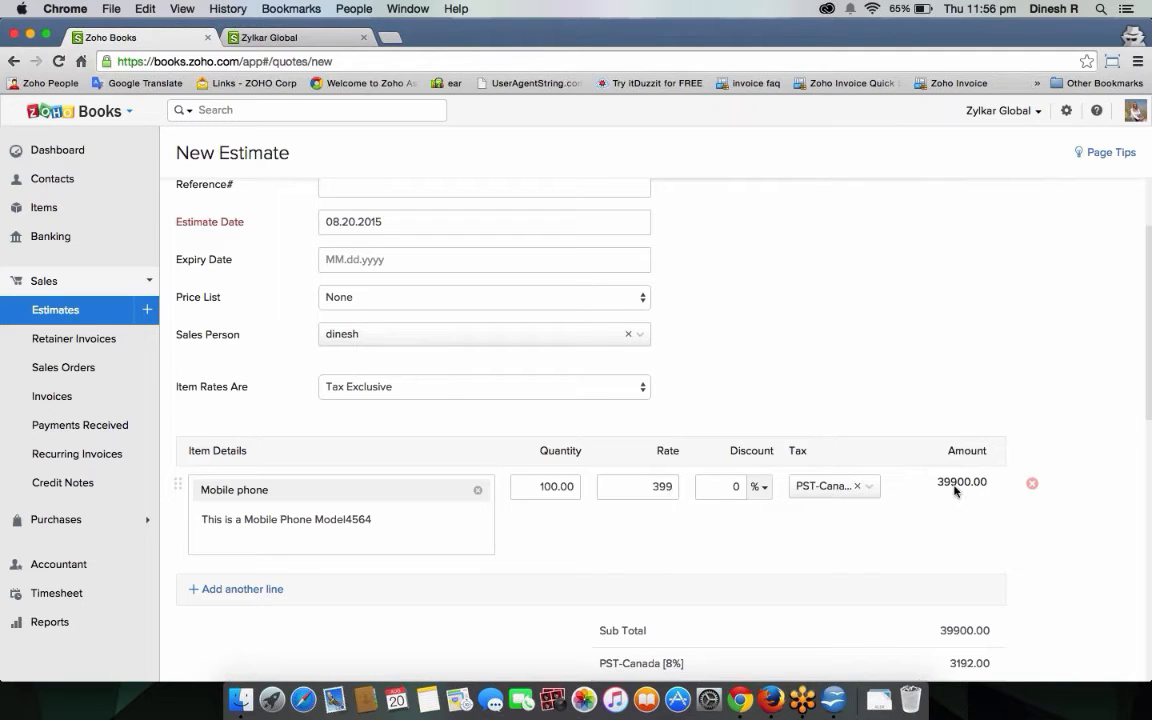
Give the estimate a flat $10 discount.
scroll(990, 520, "down", 3)
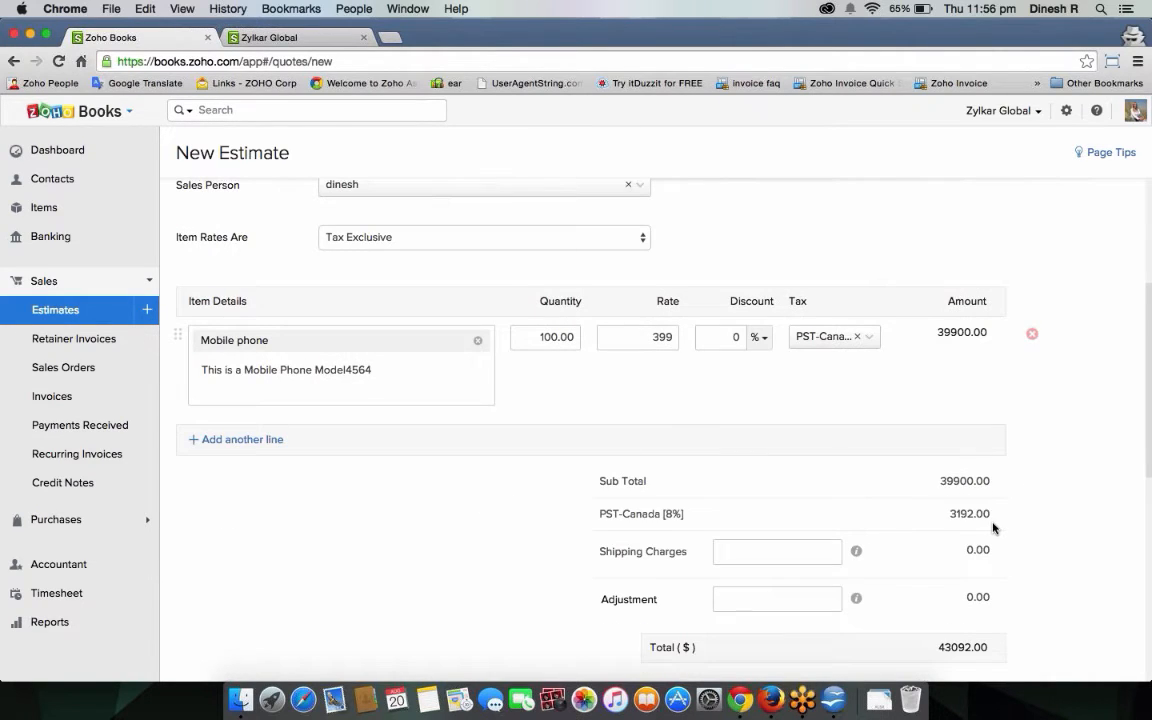
scroll(993, 527, "up", 1)
left_click(757, 367)
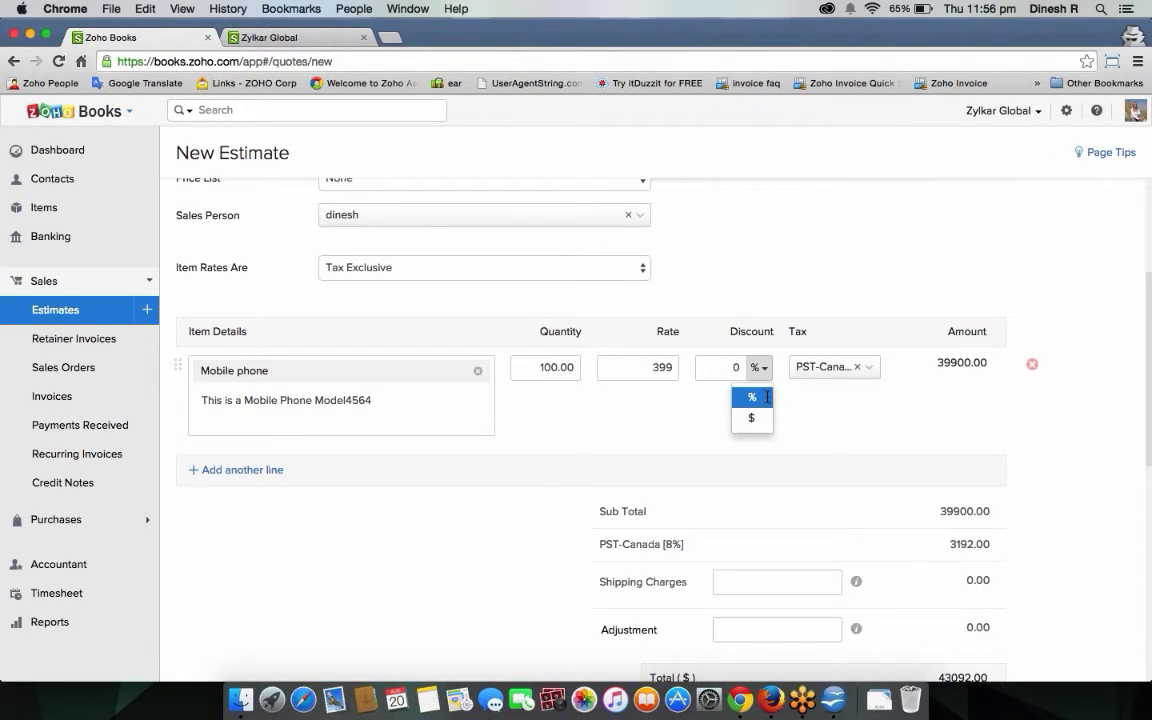
left_click(733, 369)
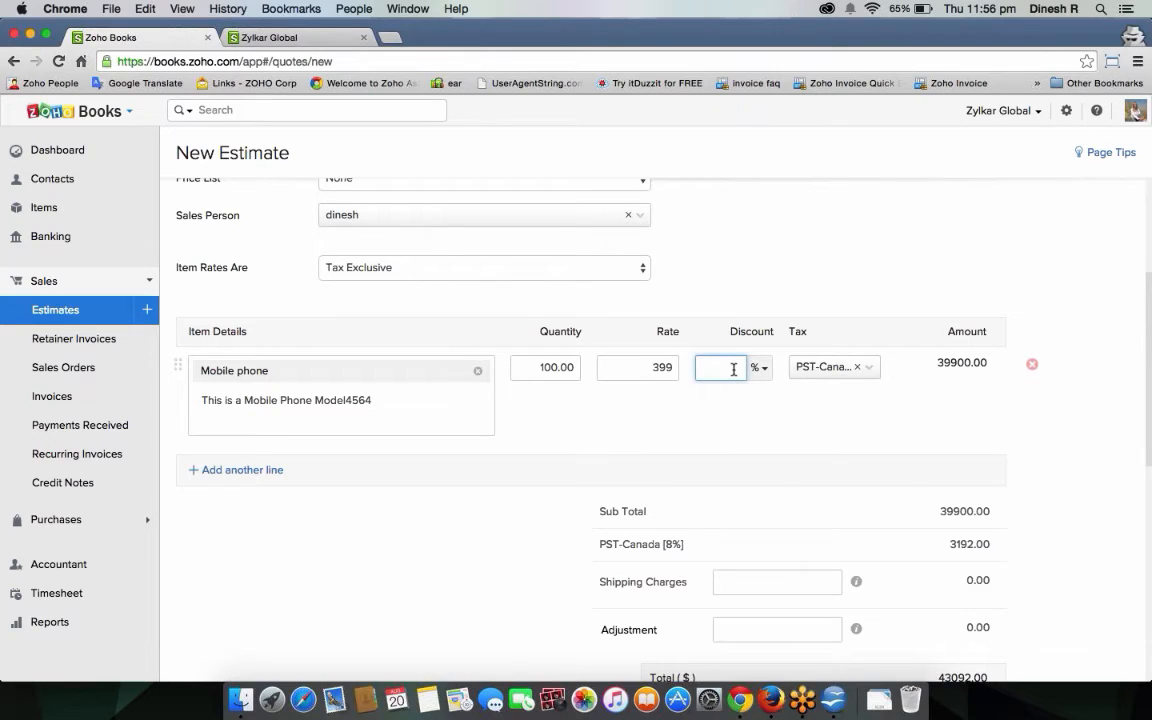
type("5")
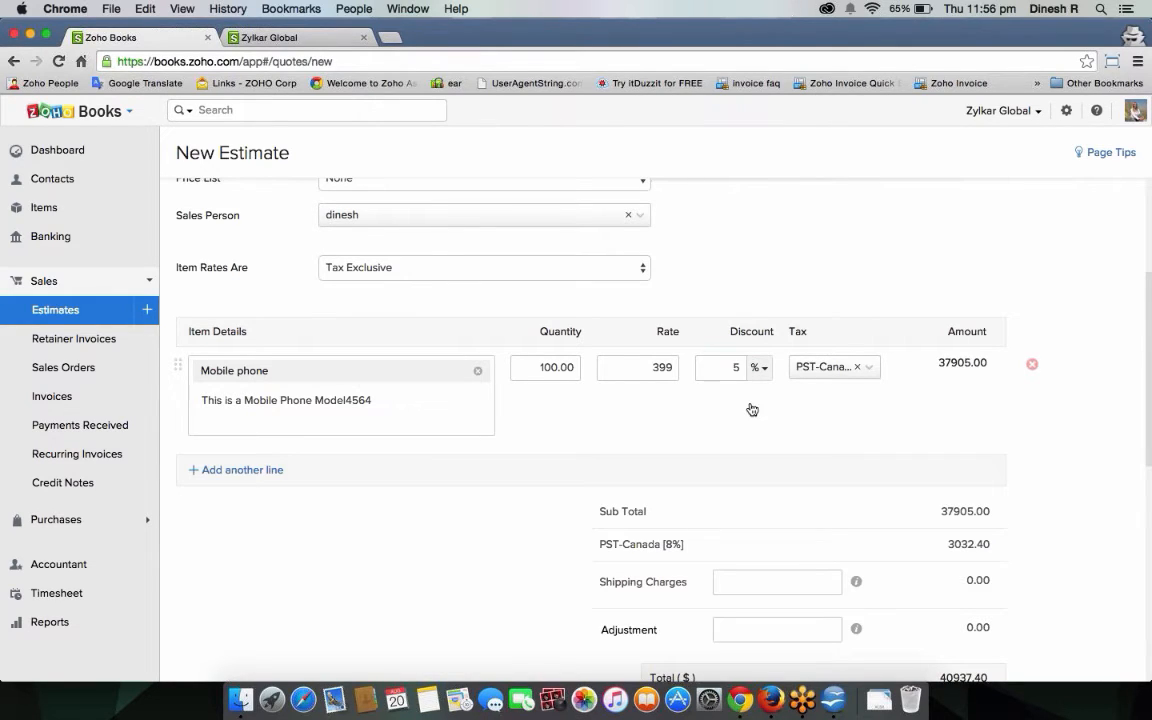
left_click(759, 366)
left_click(746, 419)
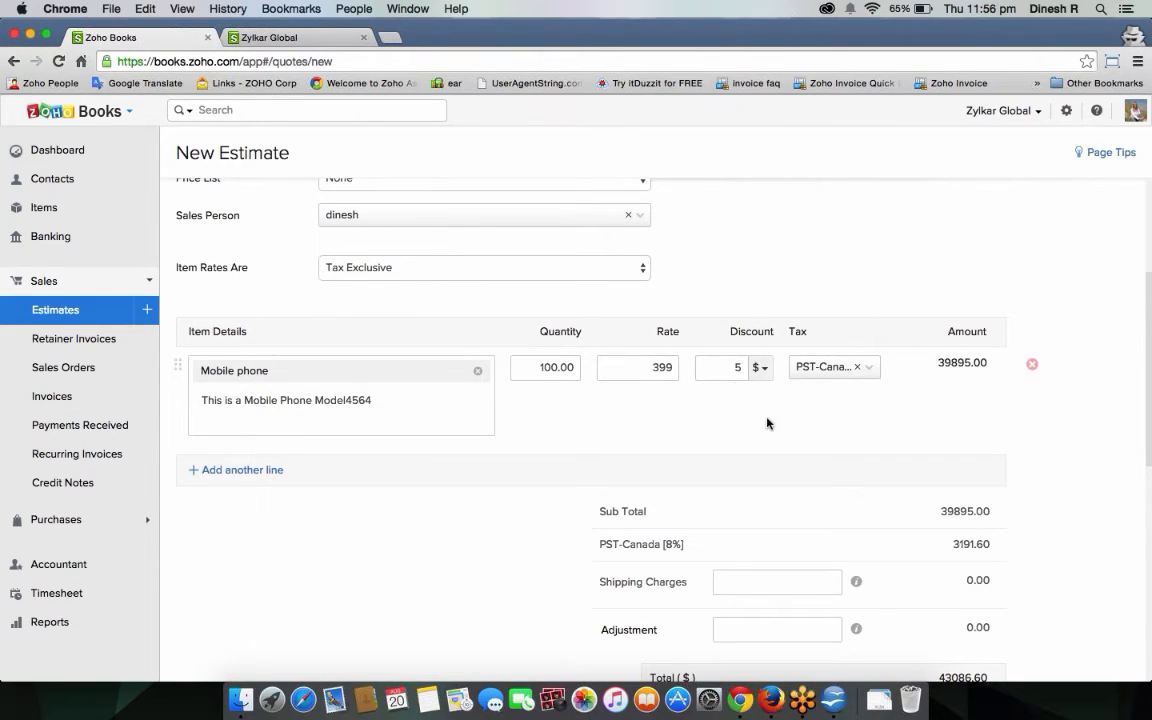
left_click(737, 366)
key("BackSpace")
type("10")
left_click(759, 407)
Review the 39890.00 subtotal and PST tax, then enter a -0.20 adjustment for 43081.00 total.
scroll(933, 450, "down", 1)
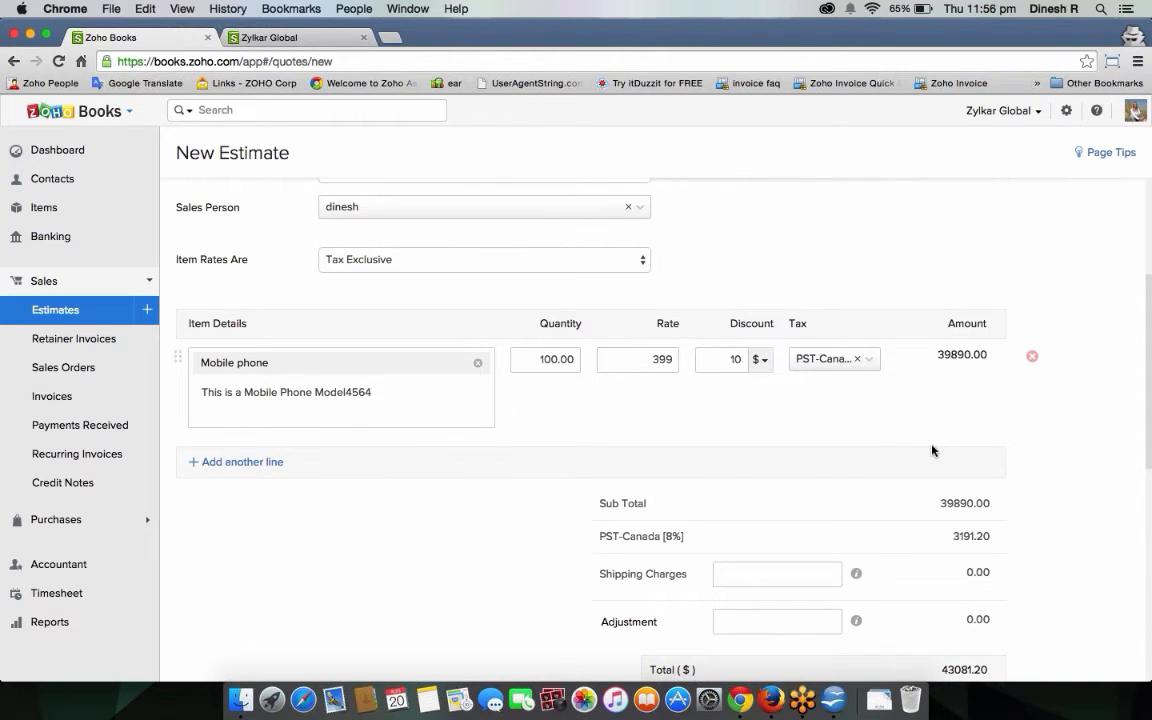
scroll(933, 450, "down", 2)
left_click_drag(936, 405, 990, 404)
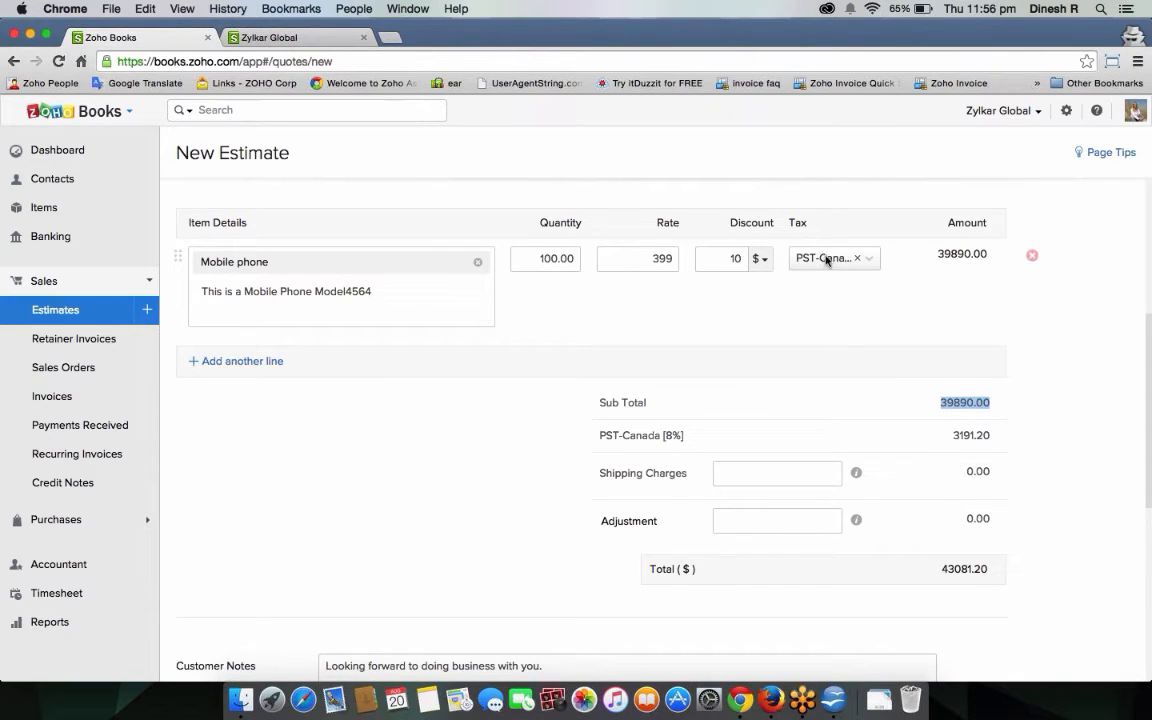
left_click_drag(601, 437, 712, 432)
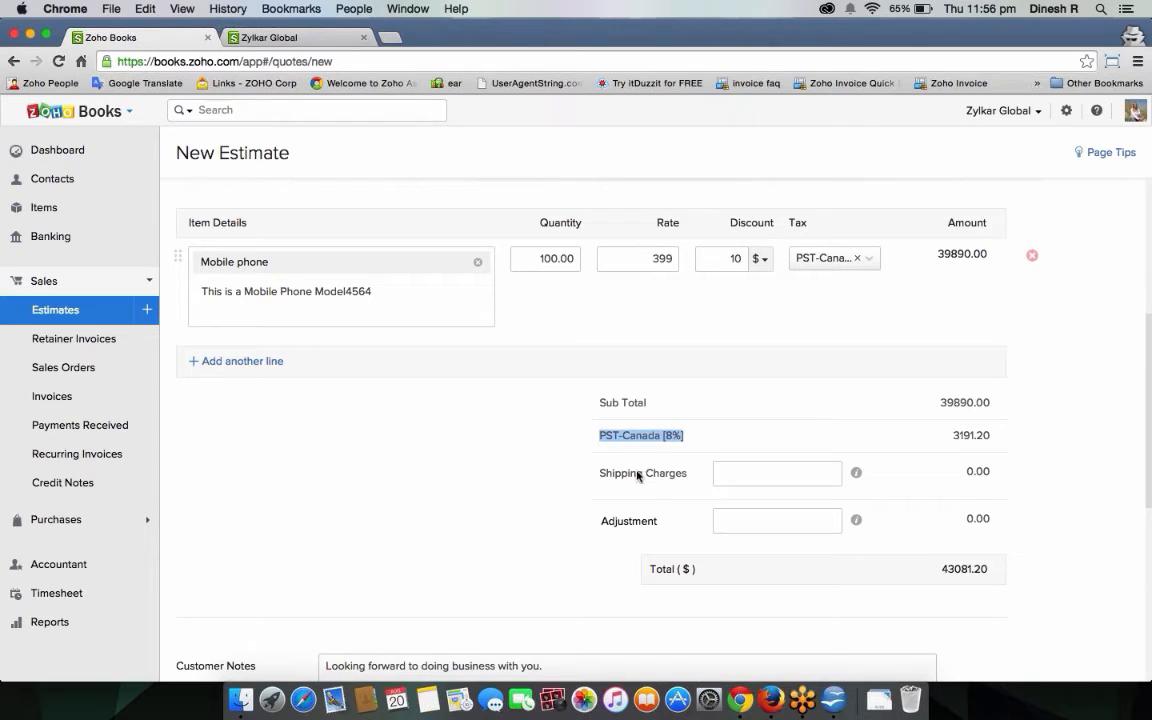
left_click(791, 478)
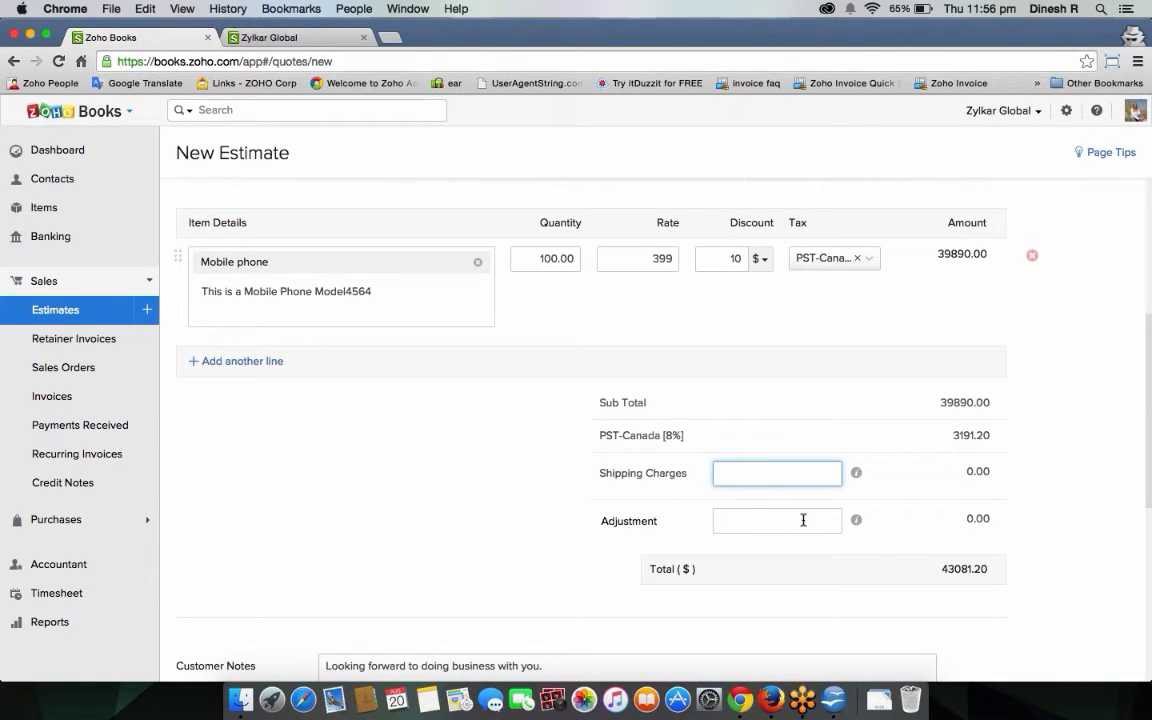
left_click(803, 520)
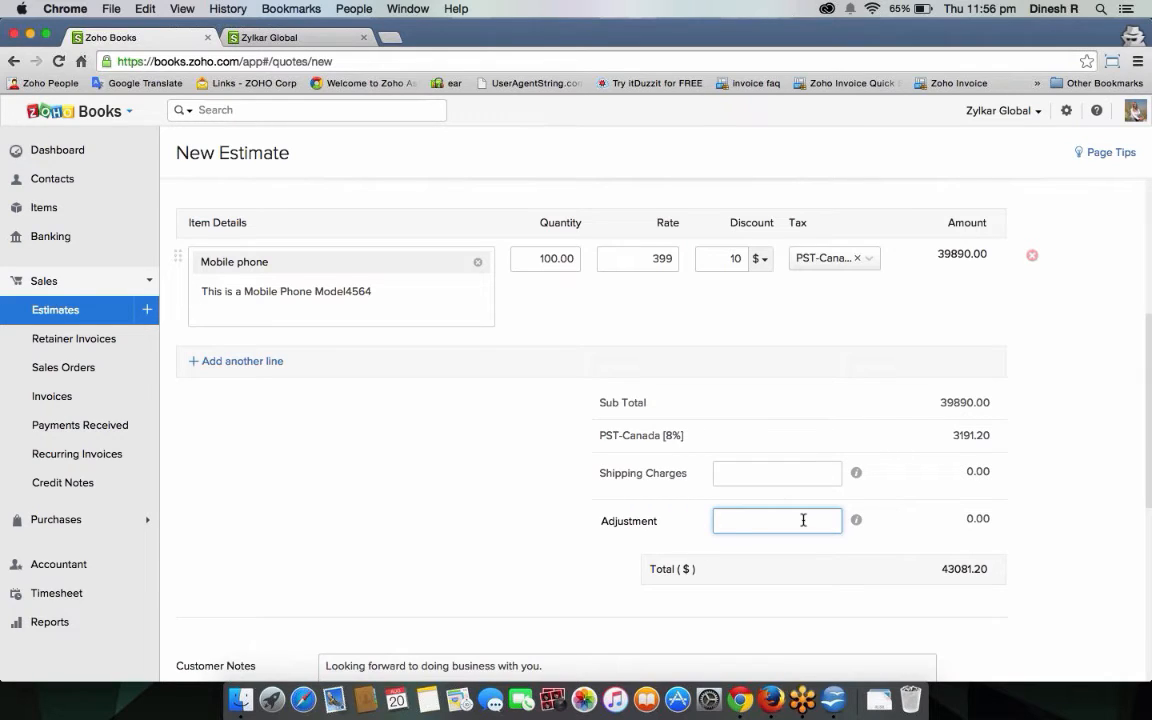
type("-")
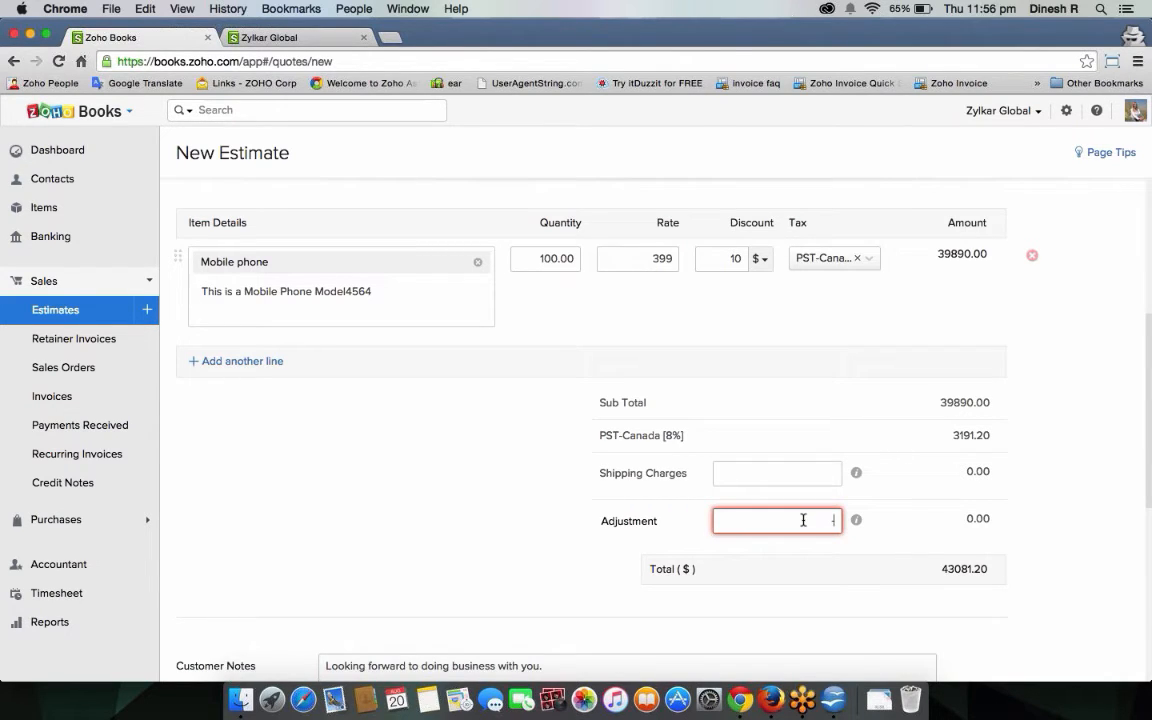
type("20")
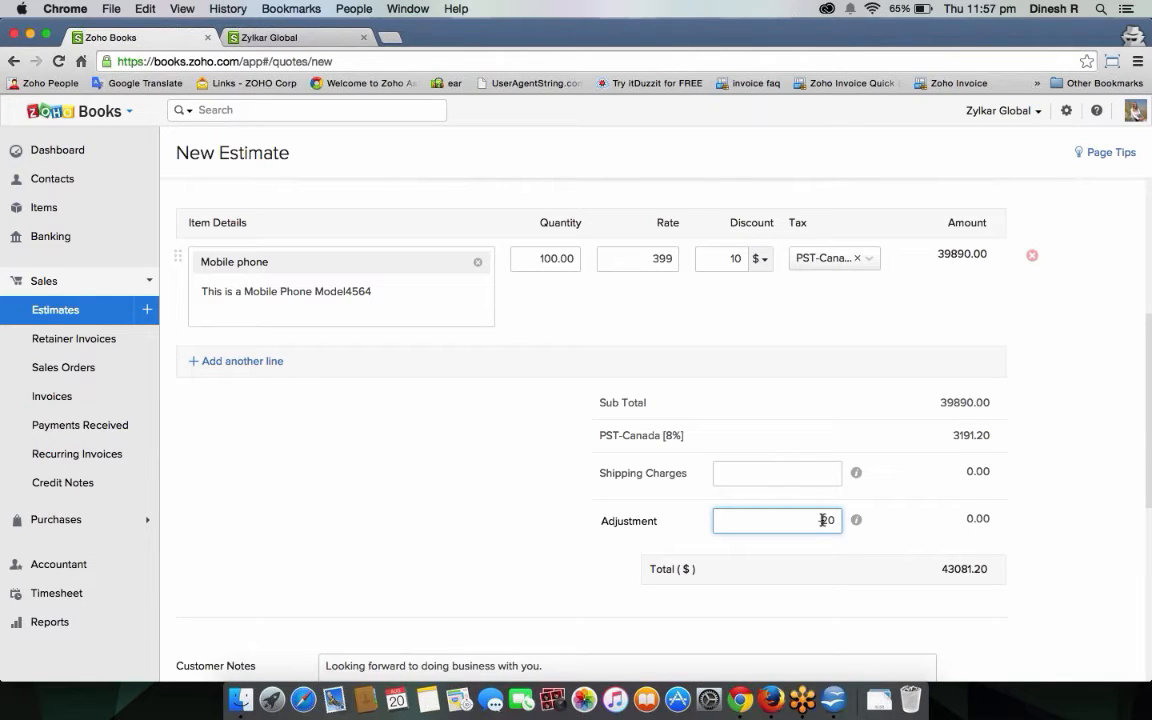
left_click(1072, 589)
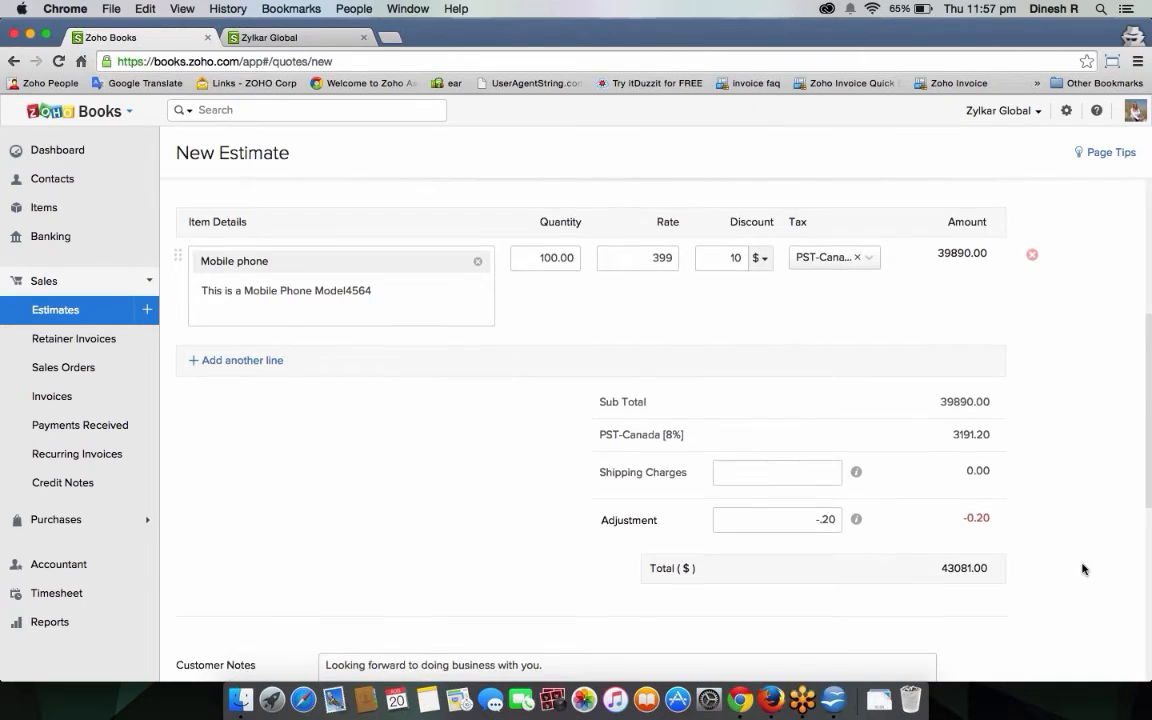
Save estimate ZI-179 and bring up its $43,081.00 email with the estimate PDF attached.
scroll(1083, 569, "down", 8)
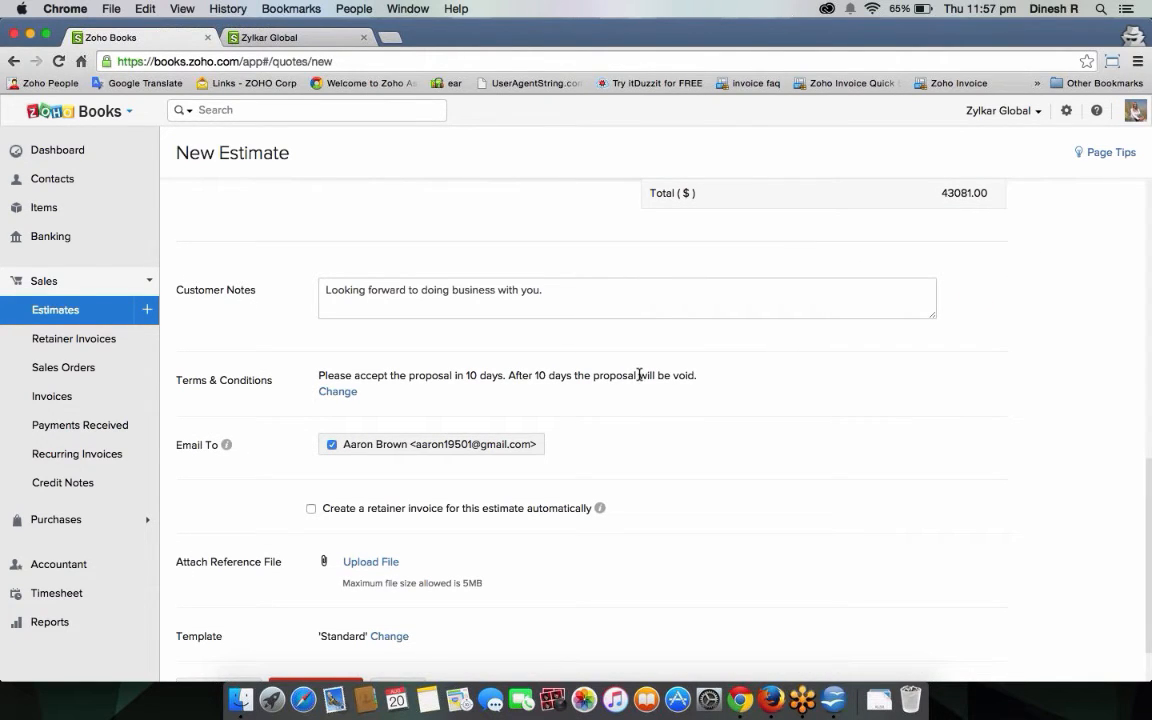
scroll(633, 500, "down", 2)
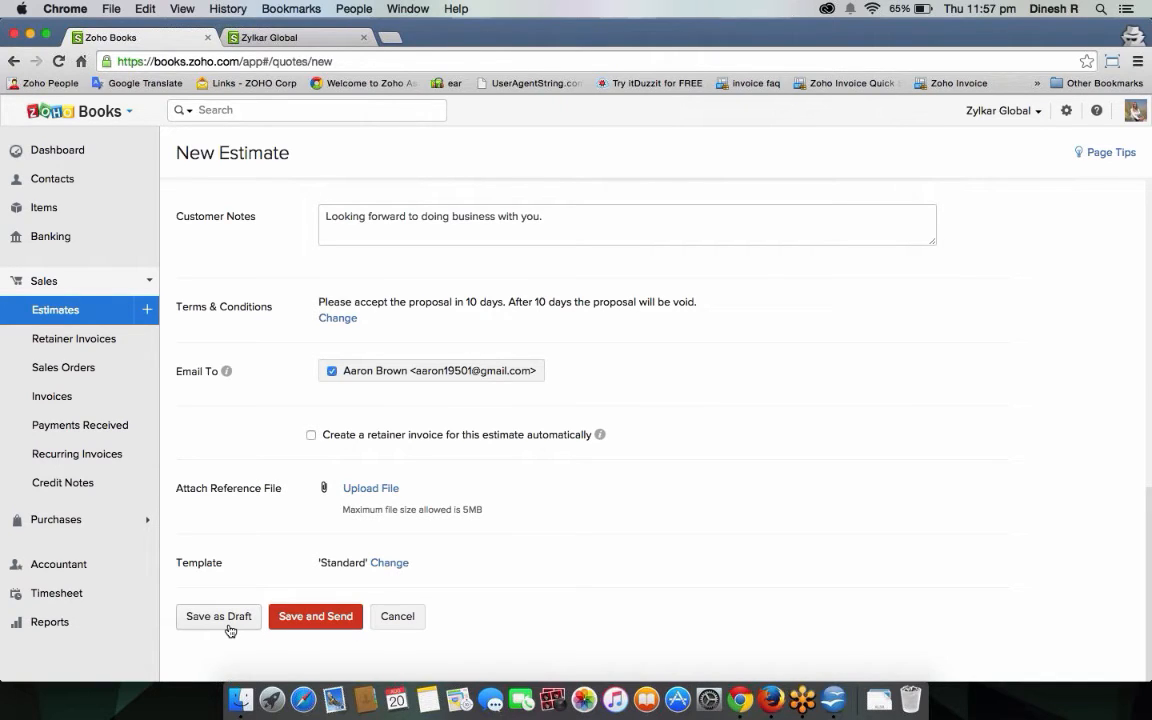
left_click(313, 626)
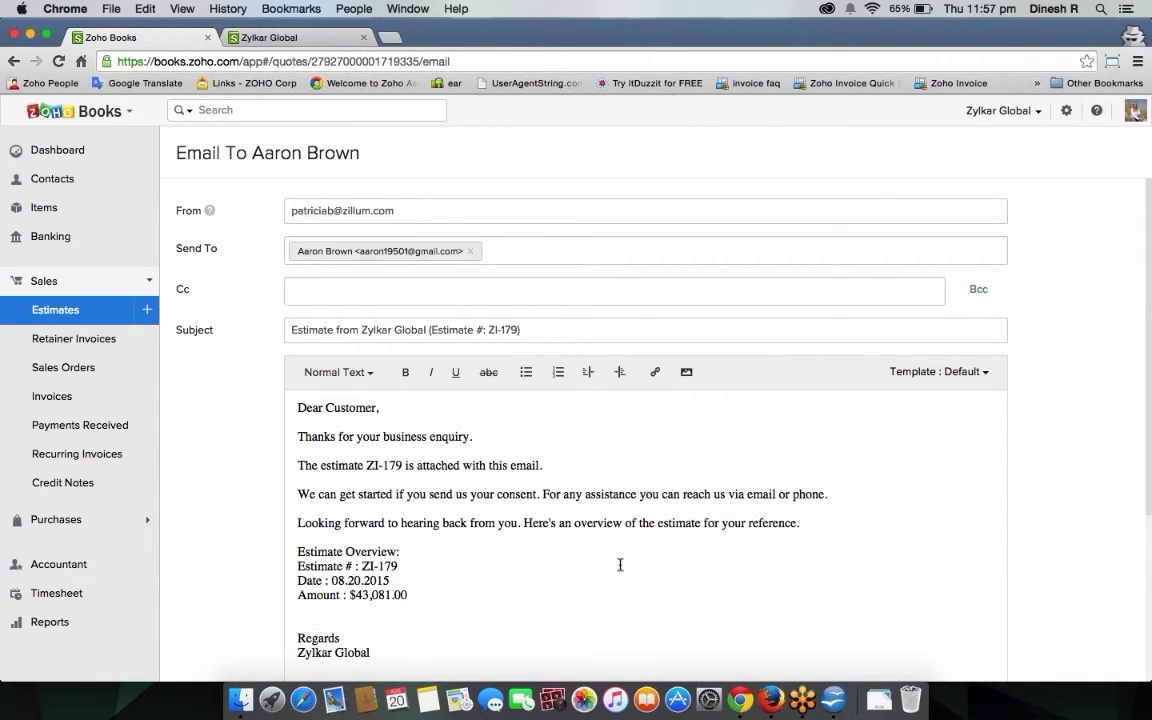
scroll(620, 565, "down", 3)
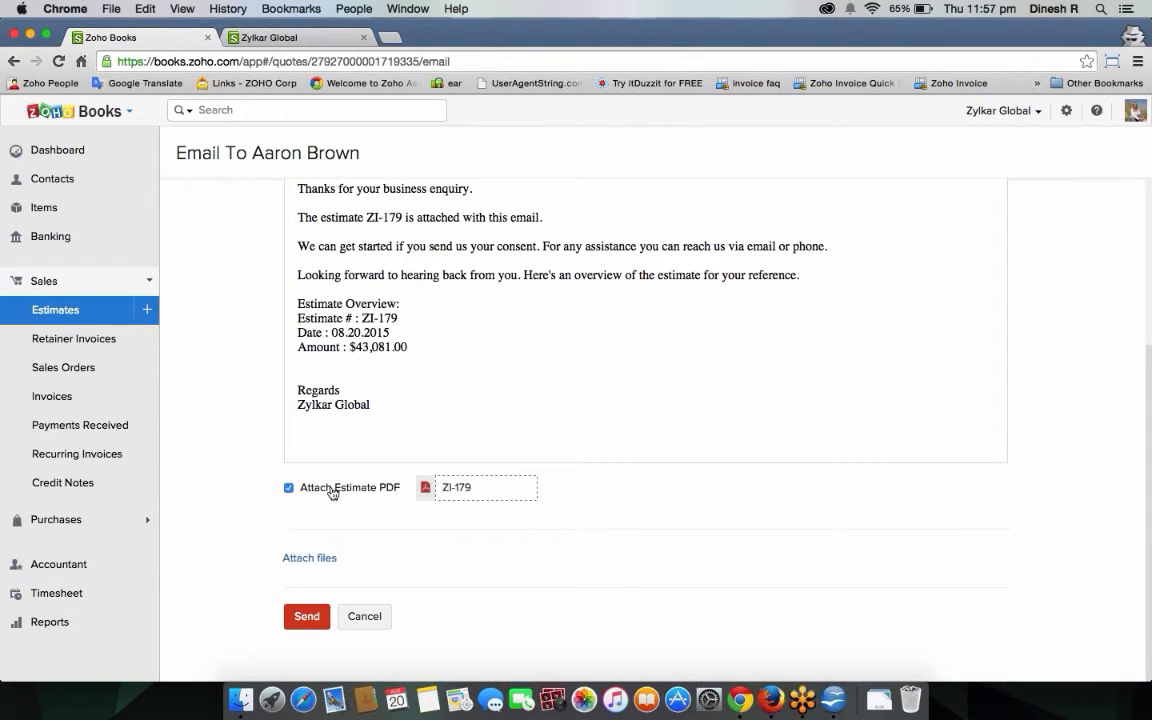
Send the ZI-179 email to the customer, then make a clone of the estimate.
left_click(301, 618)
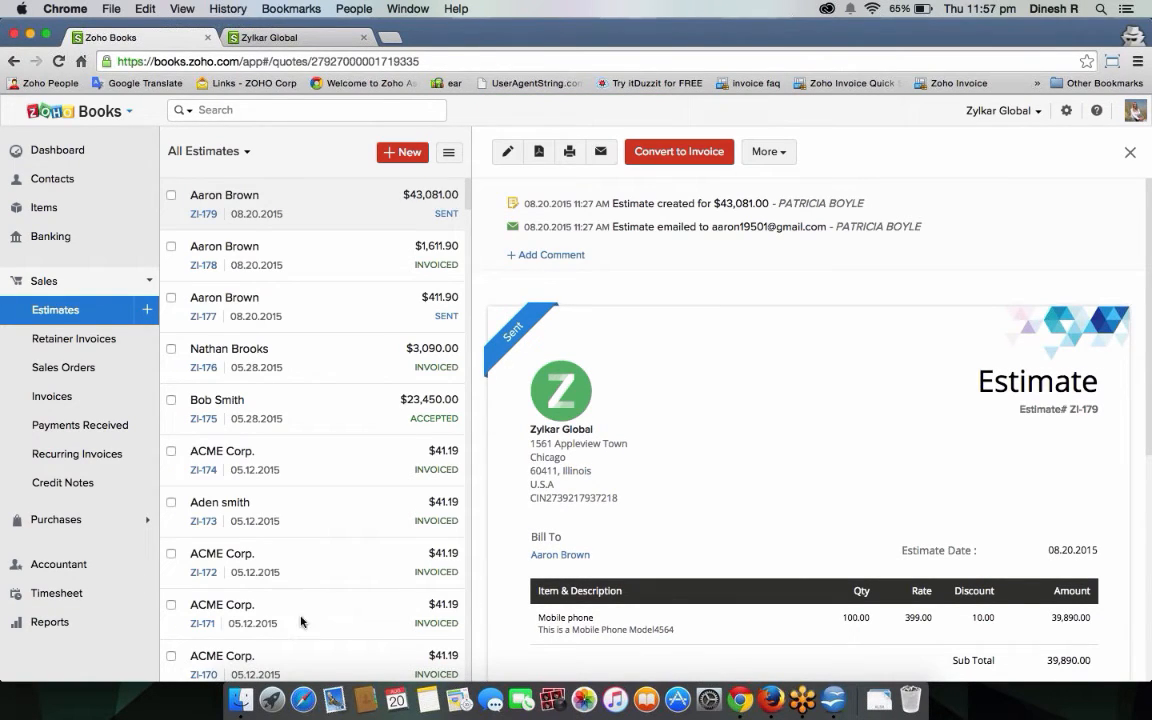
left_click(778, 155)
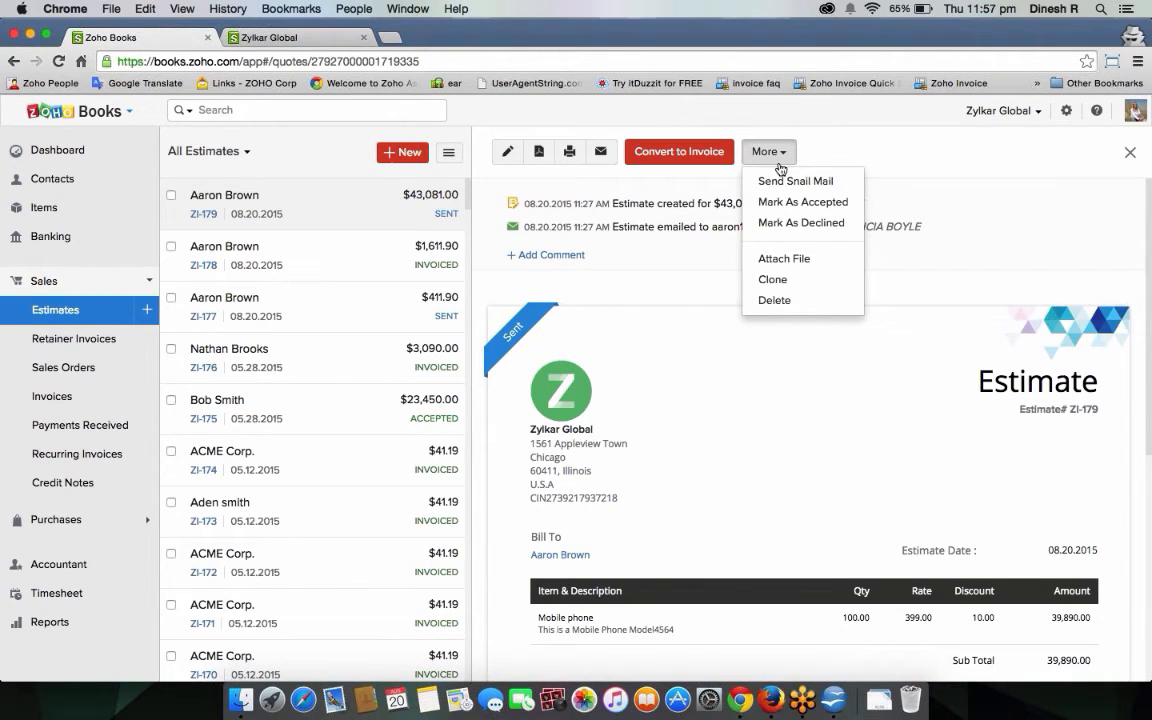
left_click(784, 279)
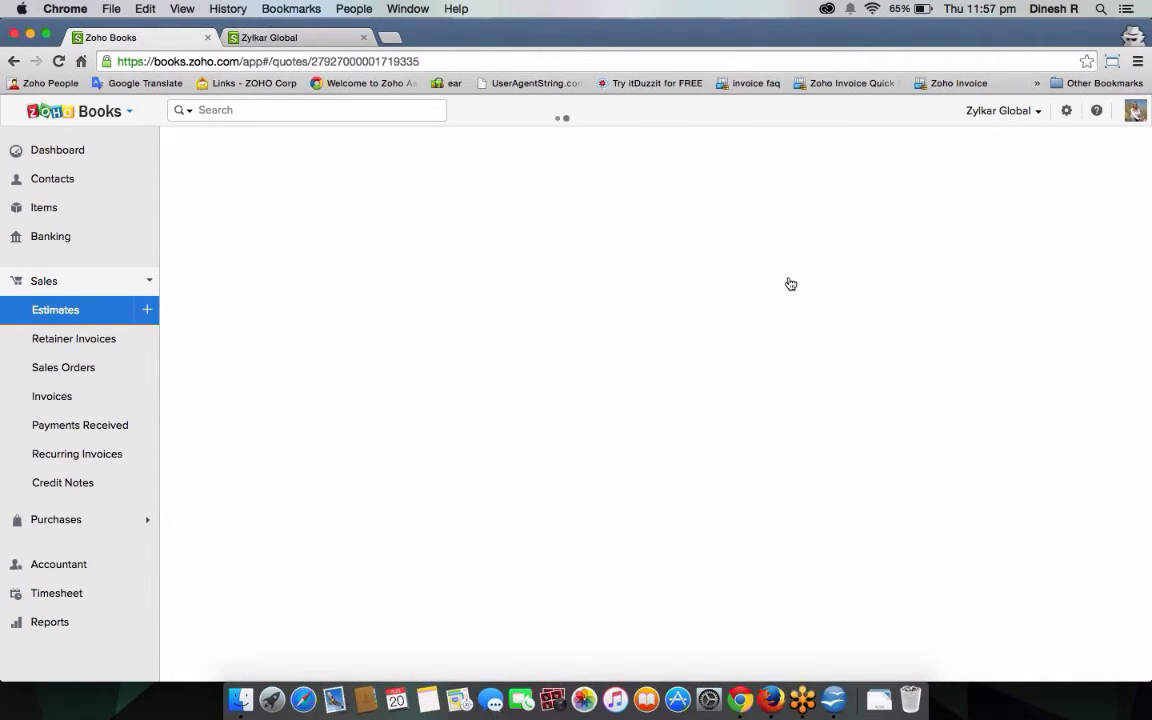
Assign a different customer to the cloned estimate and save it as draft ZI-180.
left_click(518, 207)
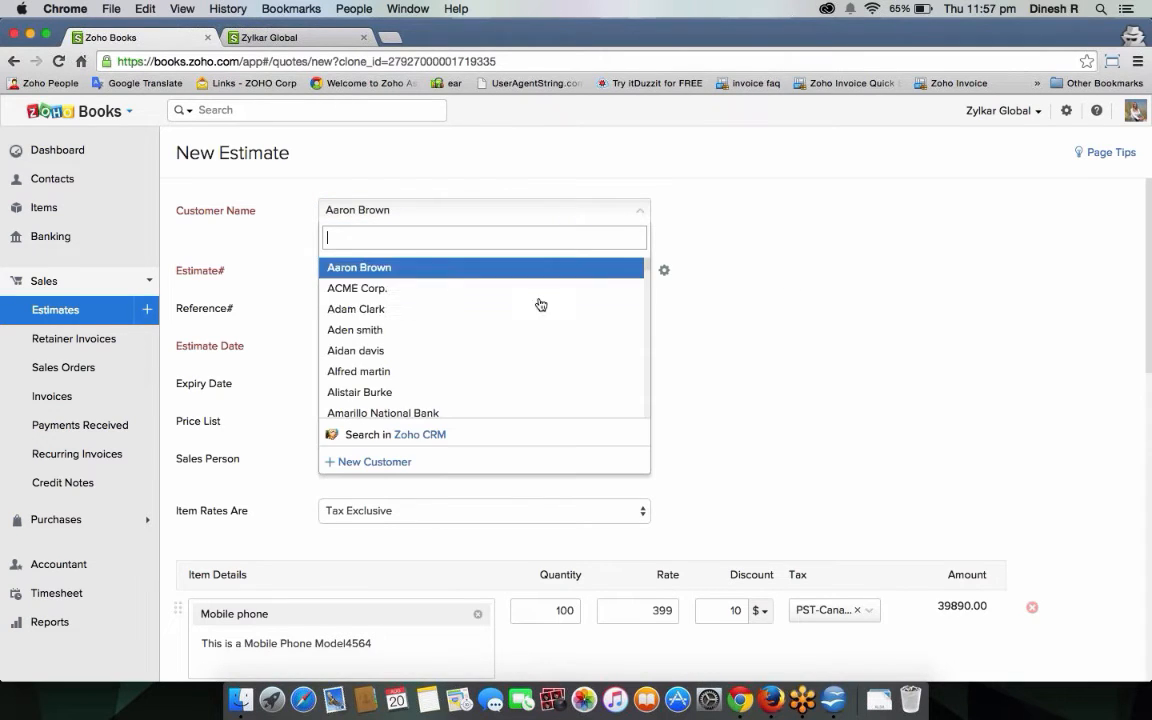
left_click(531, 331)
scroll(531, 342, "down", 10)
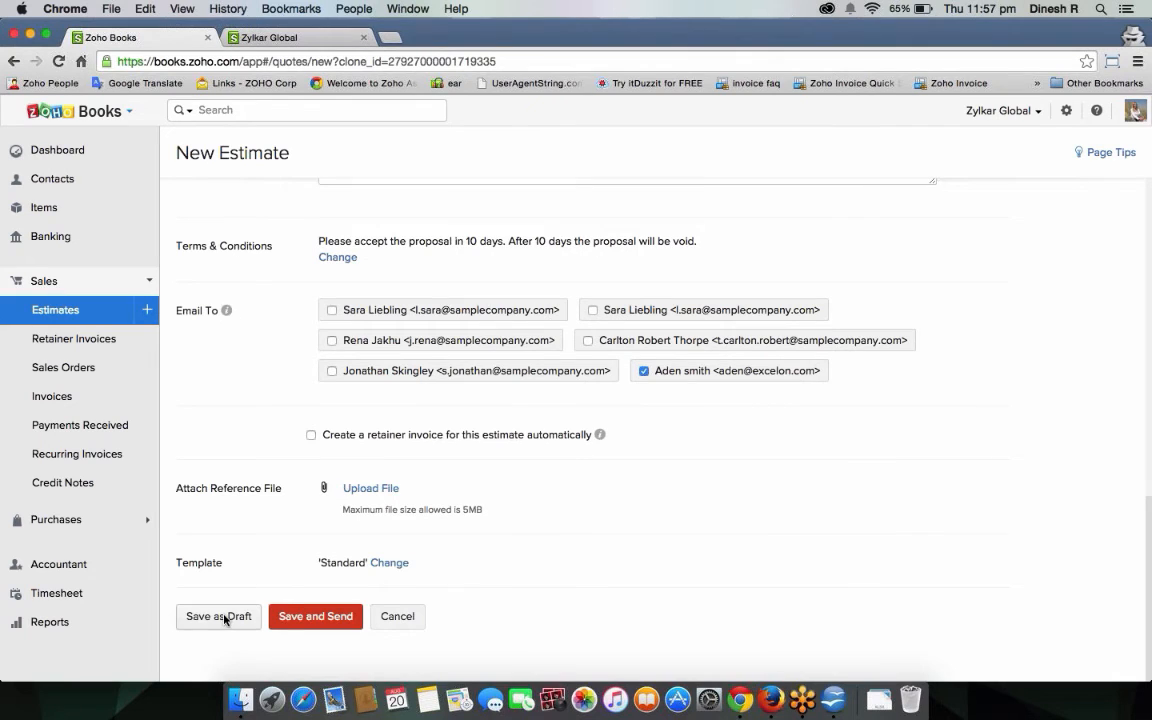
left_click(224, 619)
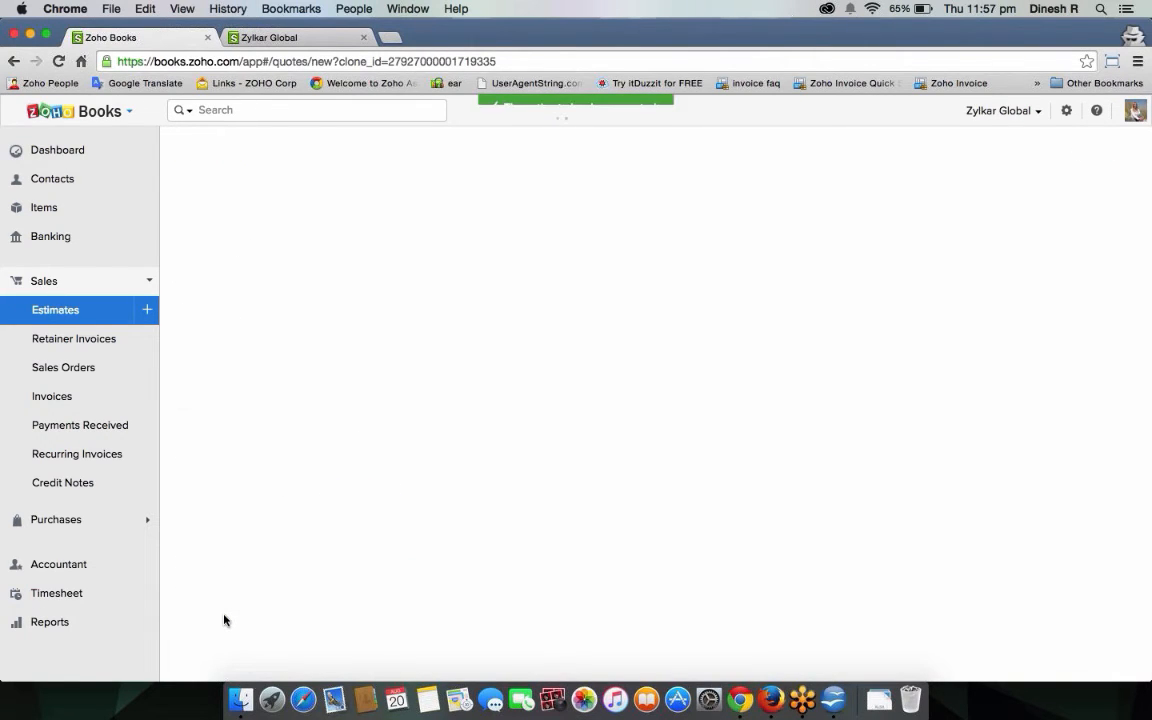
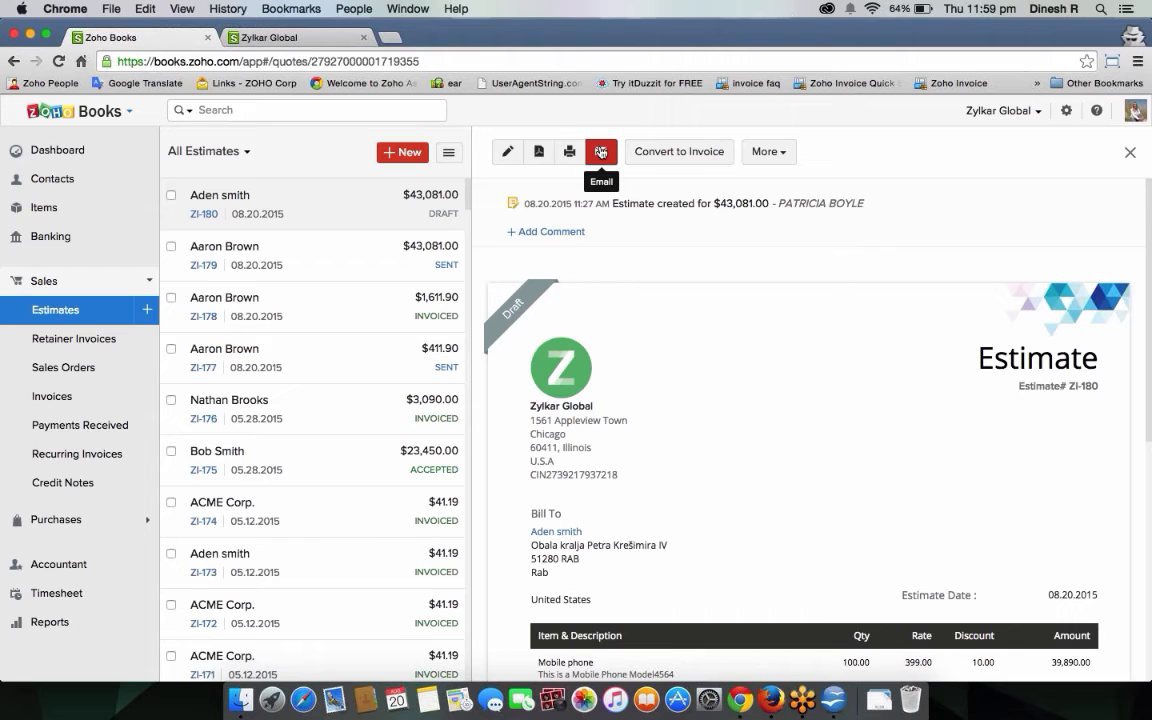
Go to Contacts, start a new contact with portal access allowed, discard it, then switch to the customer portal.
left_click(601, 152)
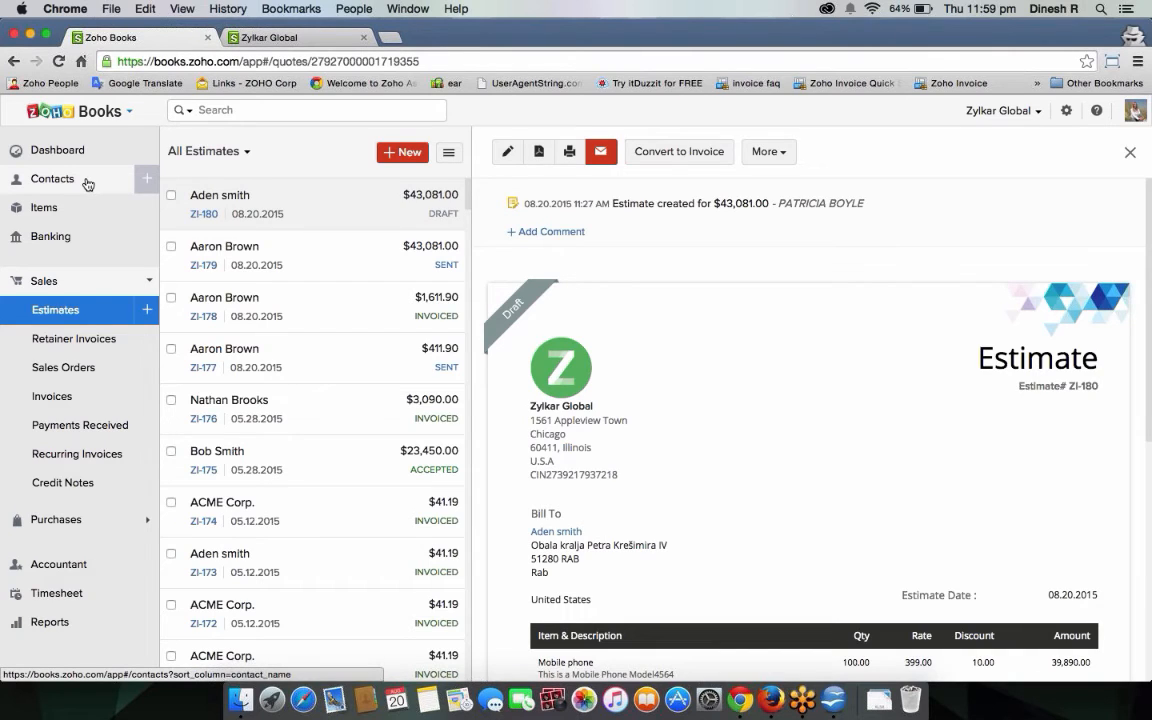
left_click(133, 178)
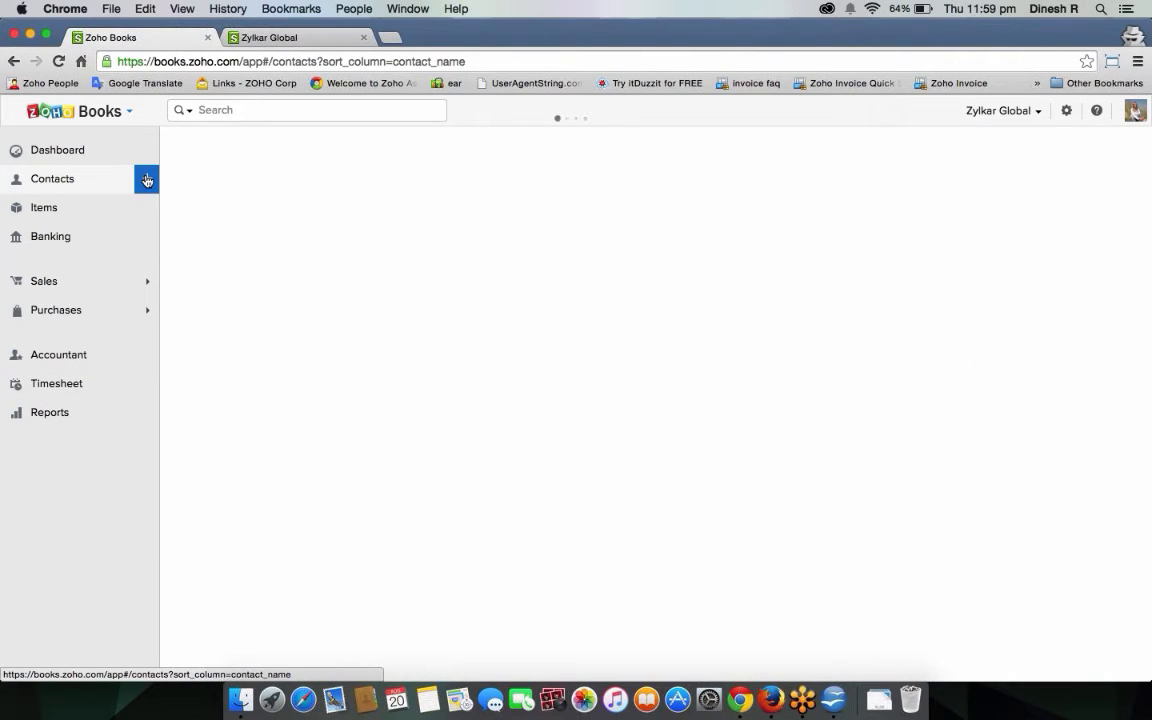
left_click(147, 179)
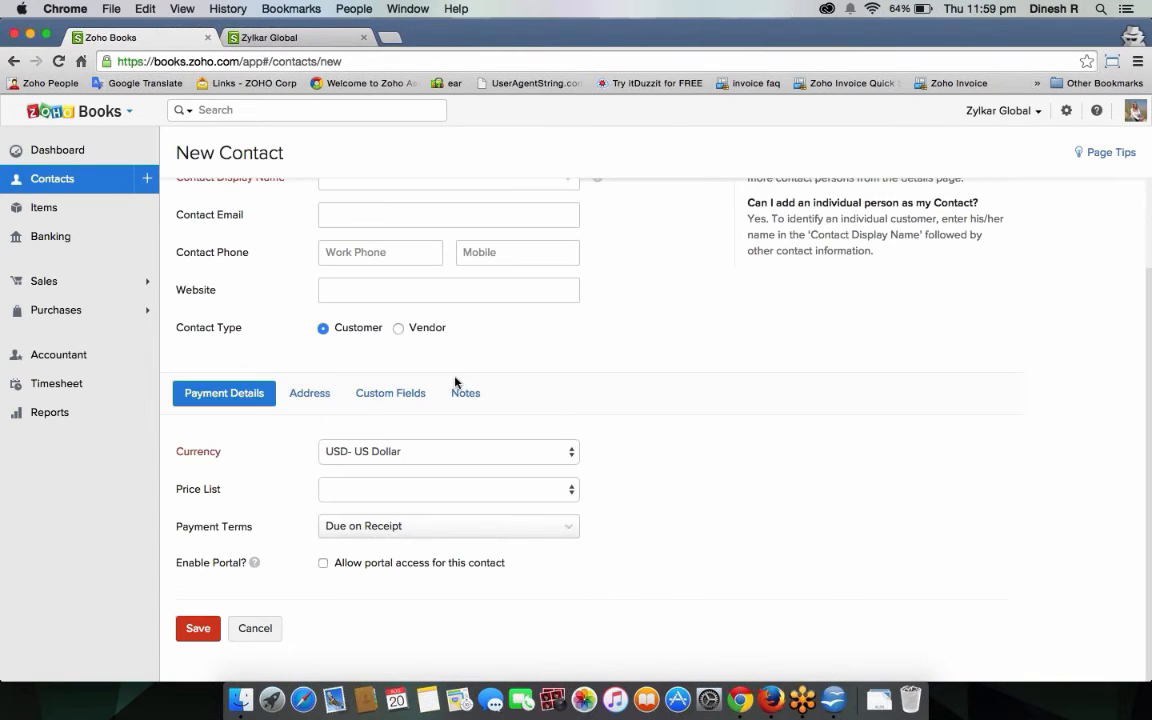
left_click(322, 563)
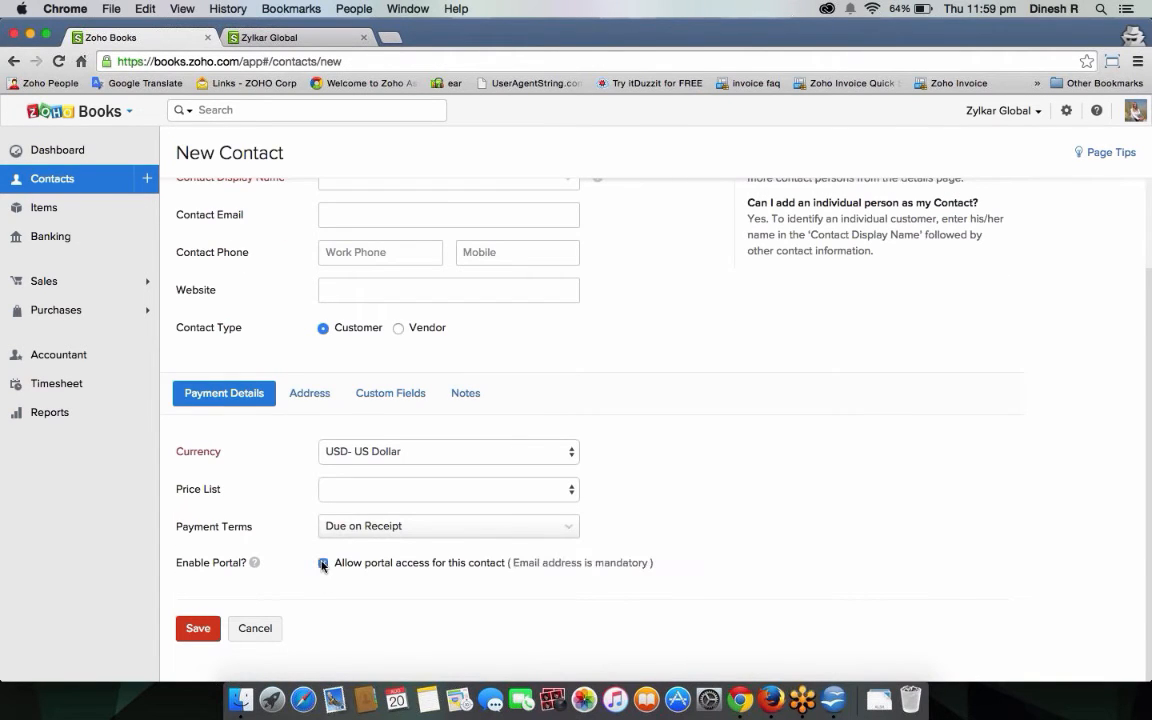
left_click(264, 630)
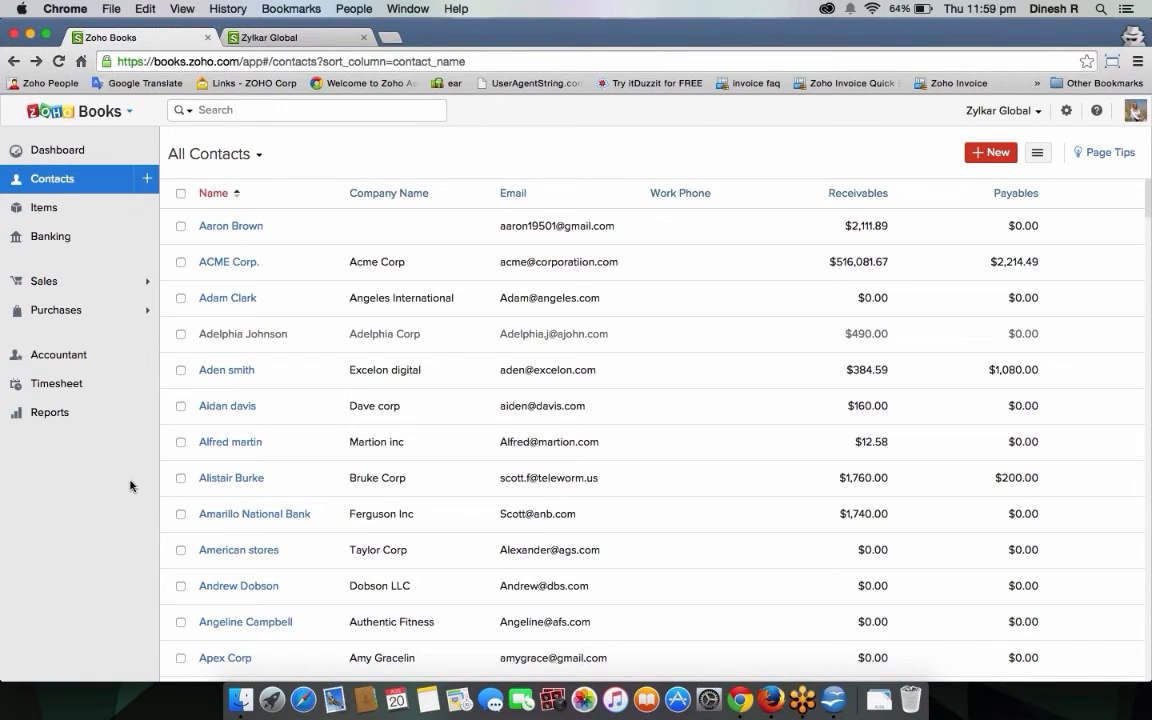
left_click(302, 37)
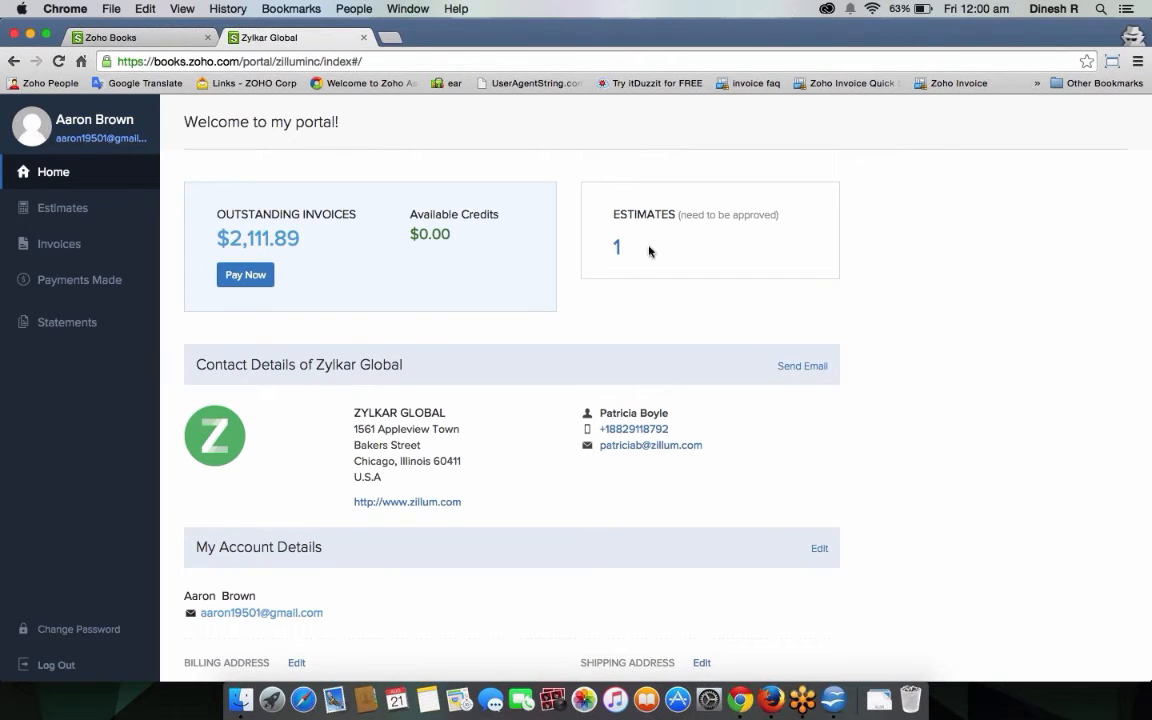
Open estimate ZI-179 from the customer's estimates list in the portal.
scroll(534, 281, "down", 1)
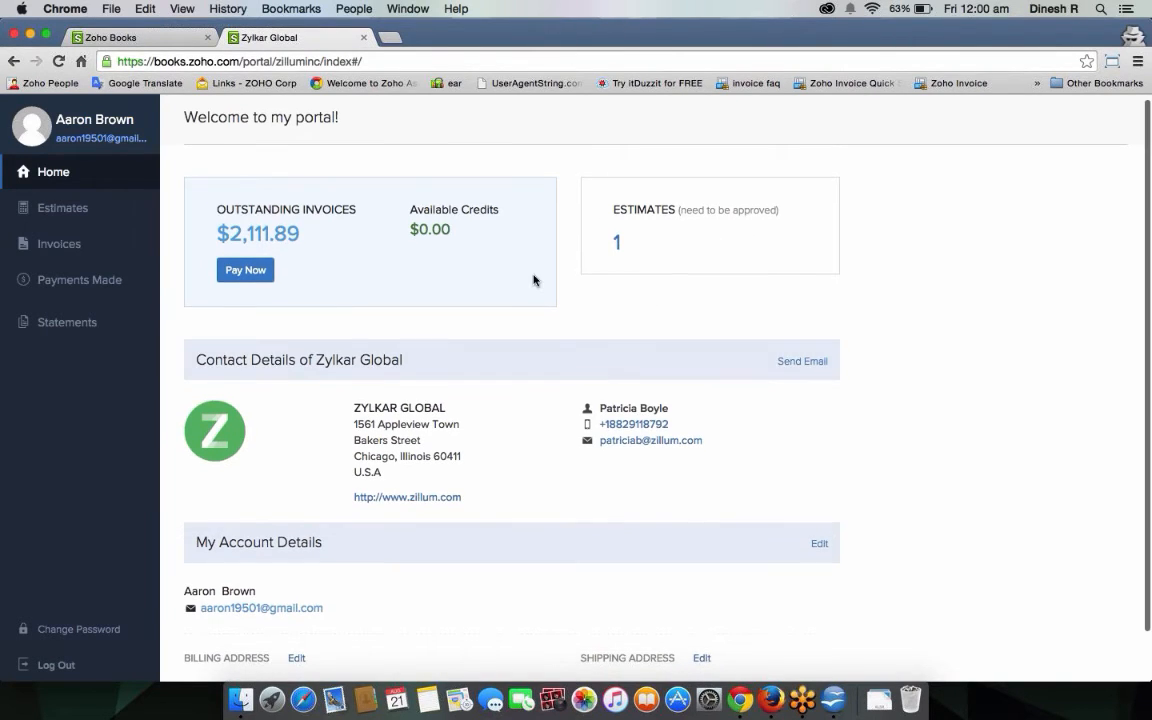
left_click(70, 224)
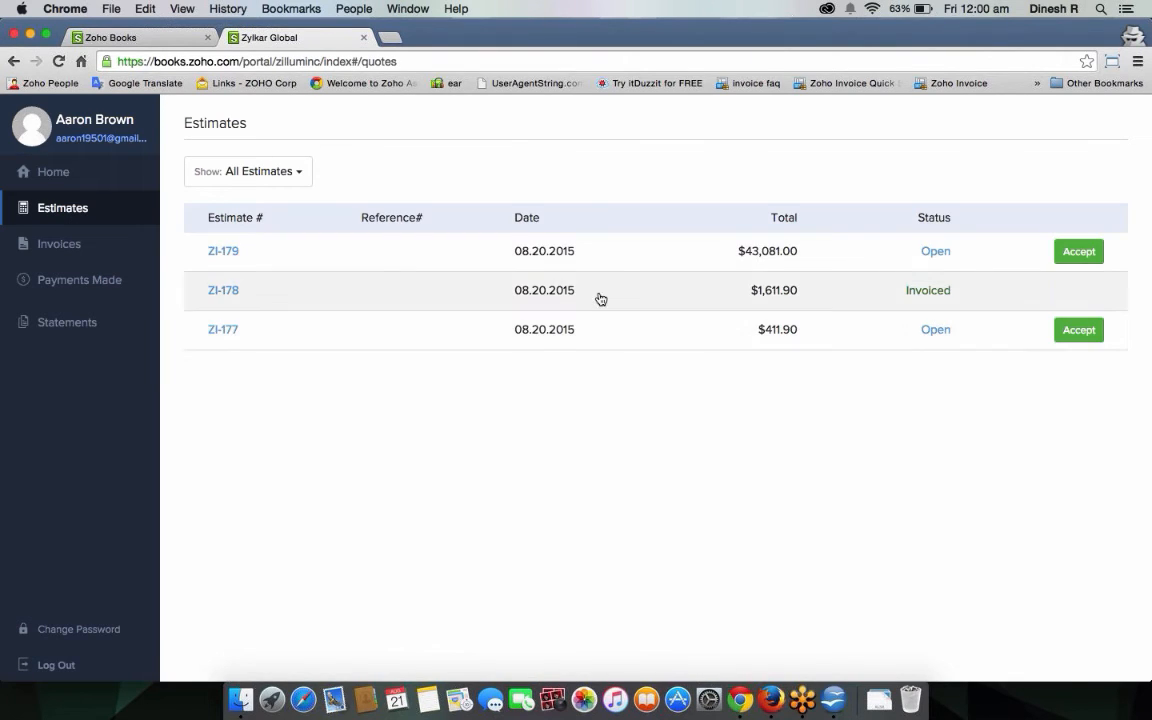
left_click(625, 260)
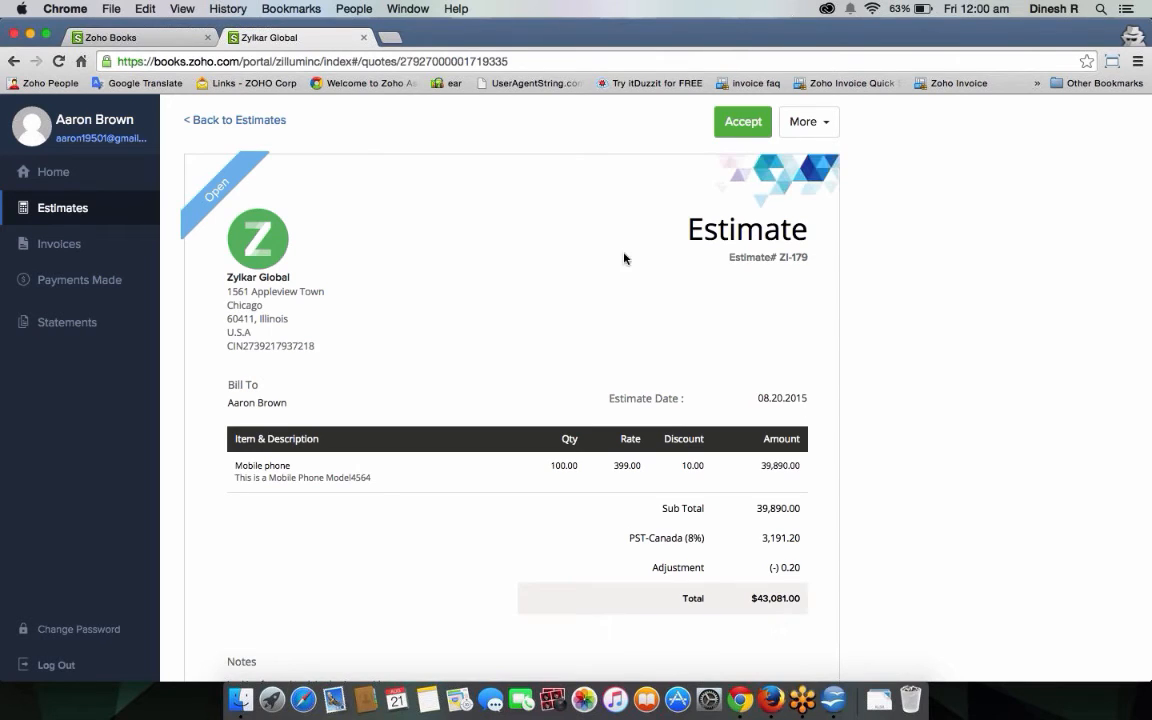
Comment 'I need additional discounts as I want more goods.' on ZI-179, then return to Zoho Books.
scroll(686, 376, "down", 5)
scroll(686, 376, "down", 3)
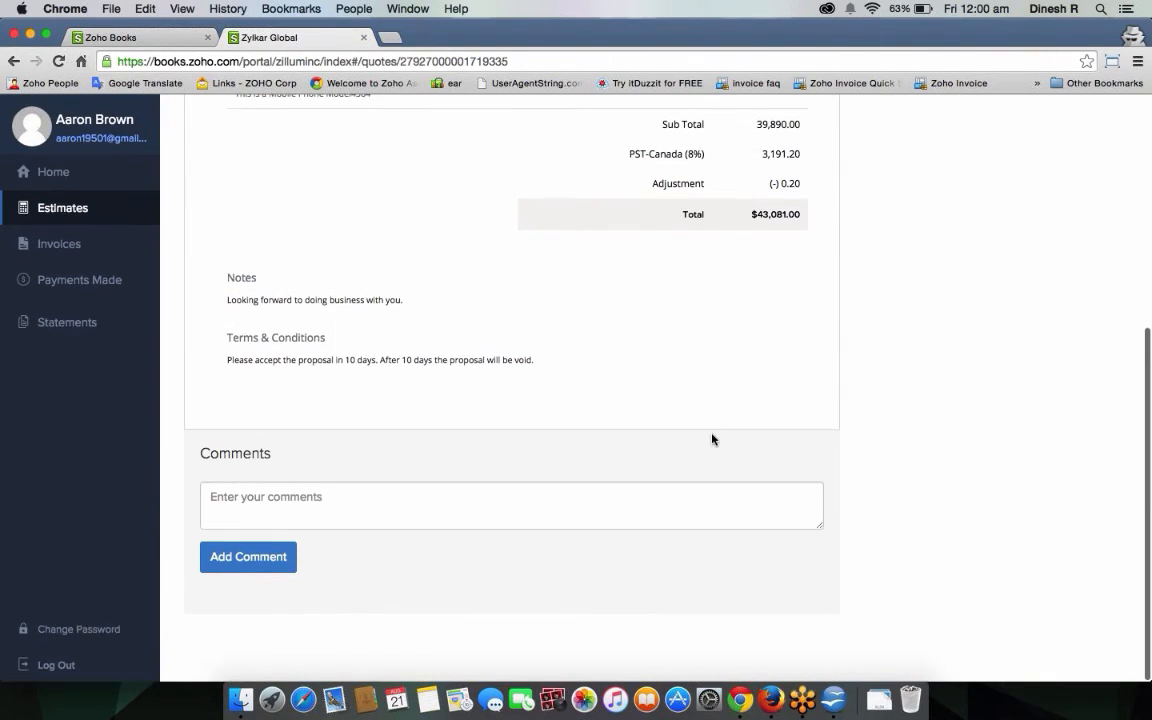
scroll(674, 465, "up", 1)
left_click(431, 521)
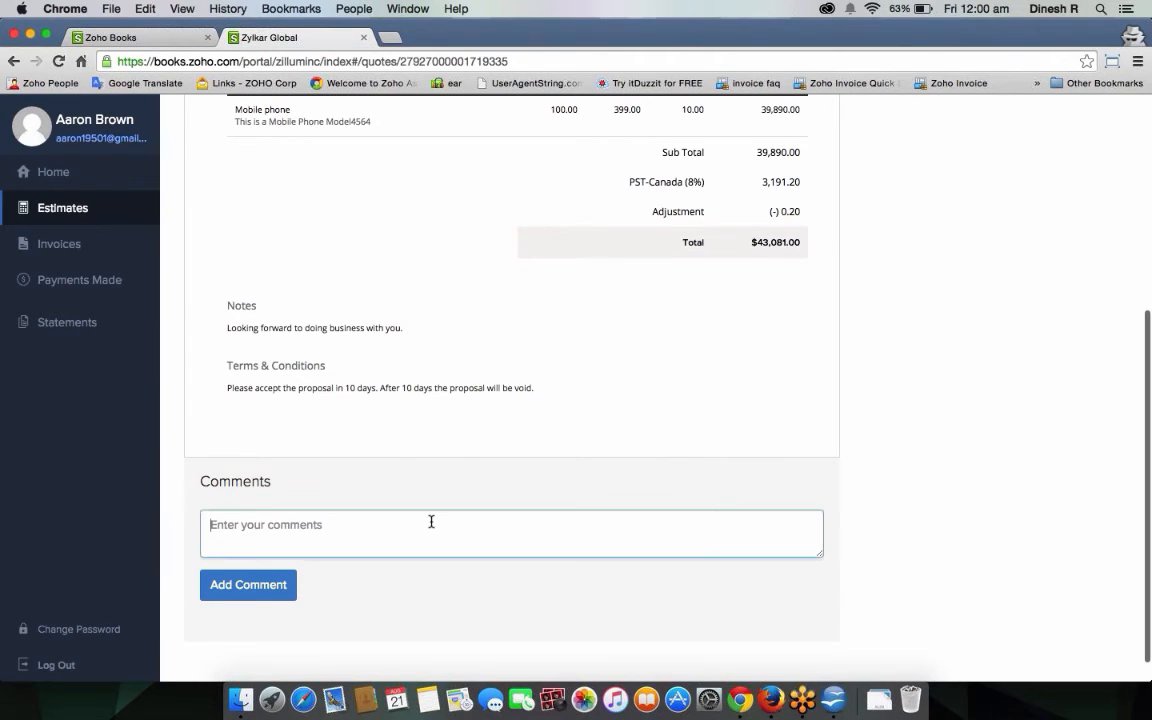
type("I need")
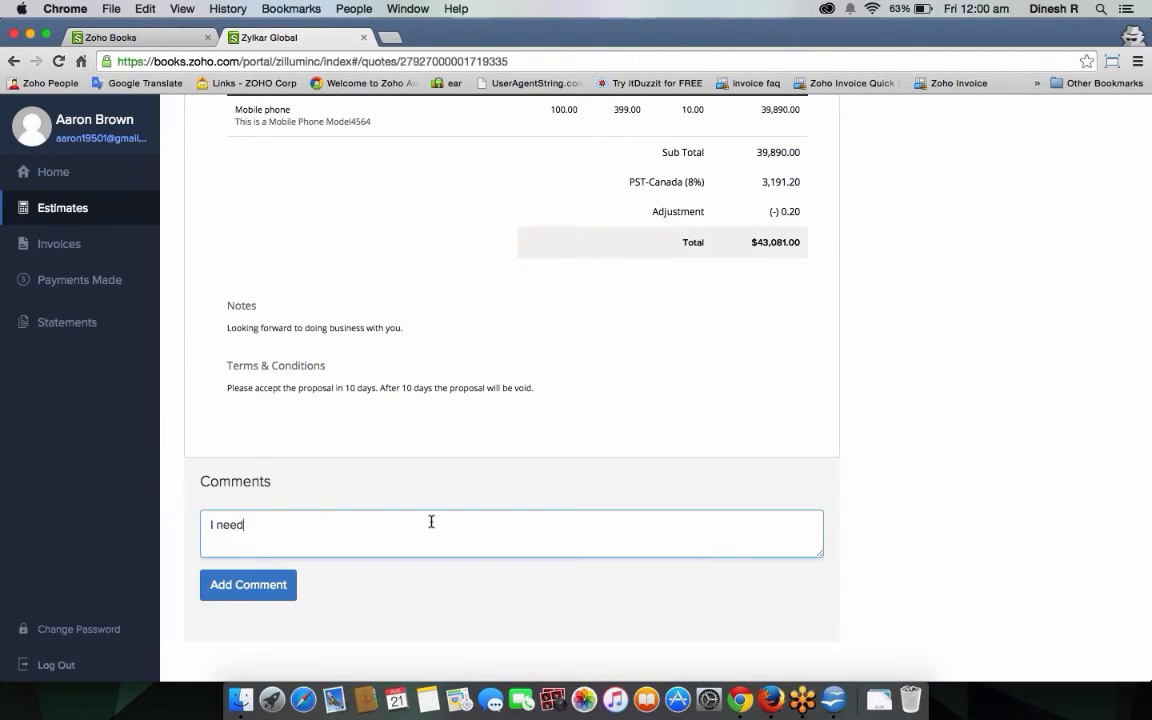
type(" additional discounts a")
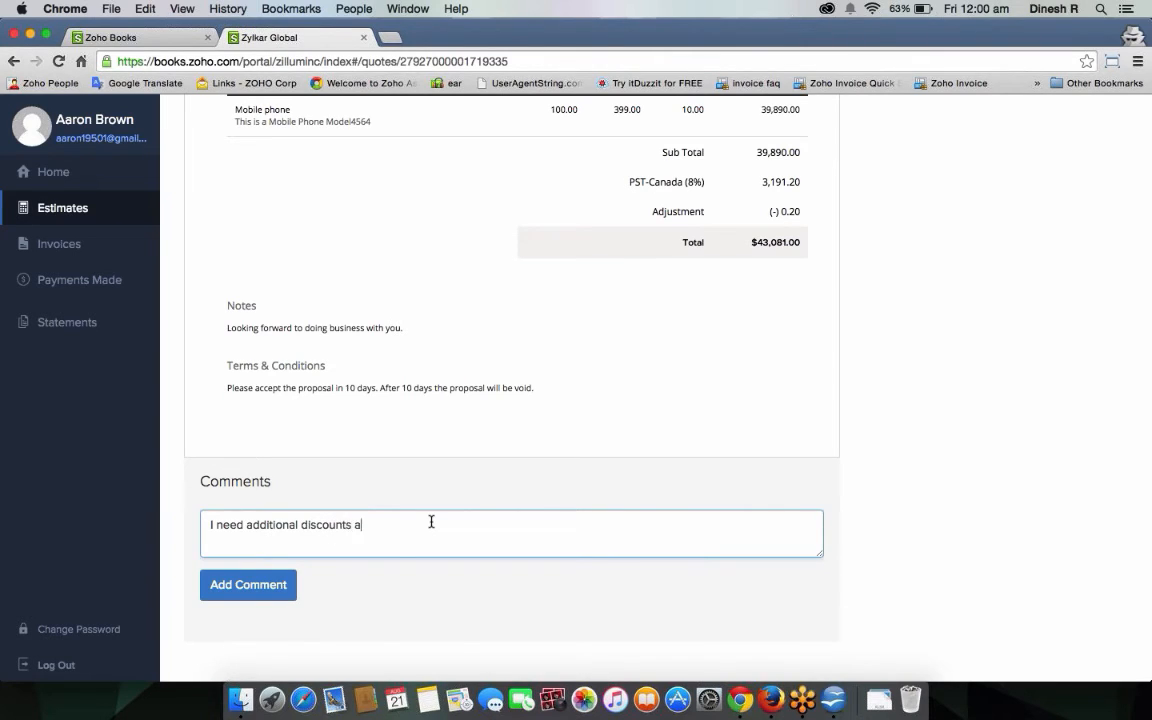
type("s I want more goods.")
left_click(240, 585)
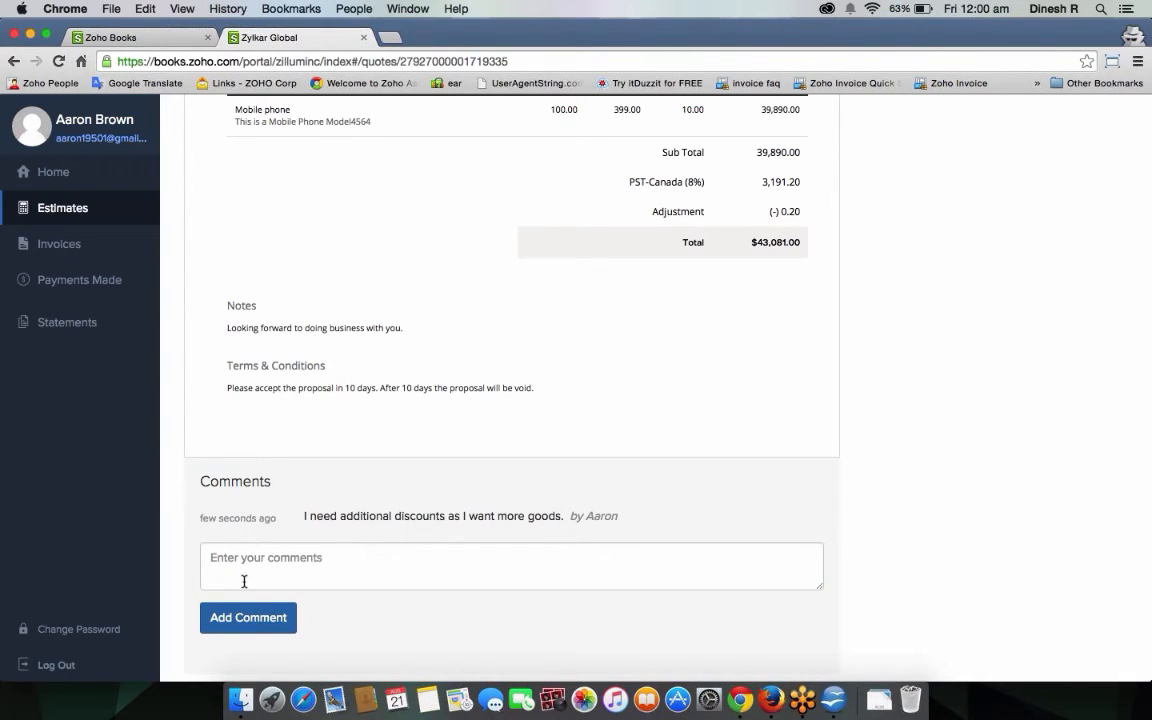
left_click(121, 37)
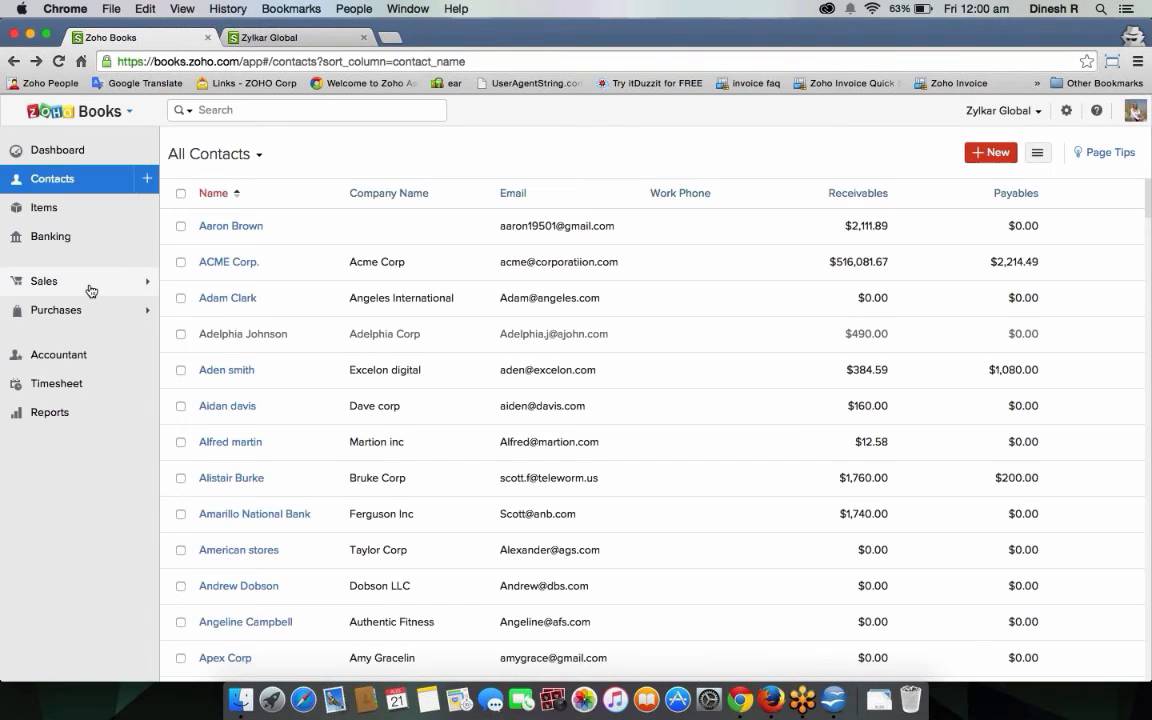
Open estimate ZI-179 under Sales > Estimates and find the customer's discount request comment.
left_click(91, 287)
left_click(94, 320)
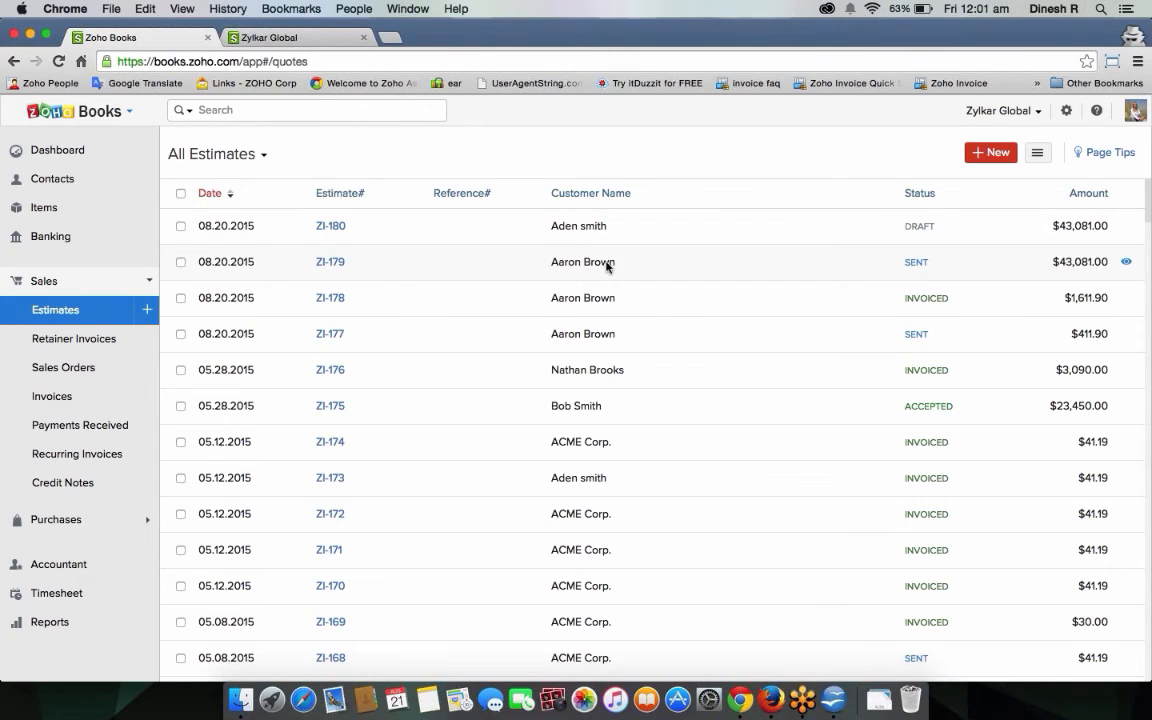
left_click(607, 265)
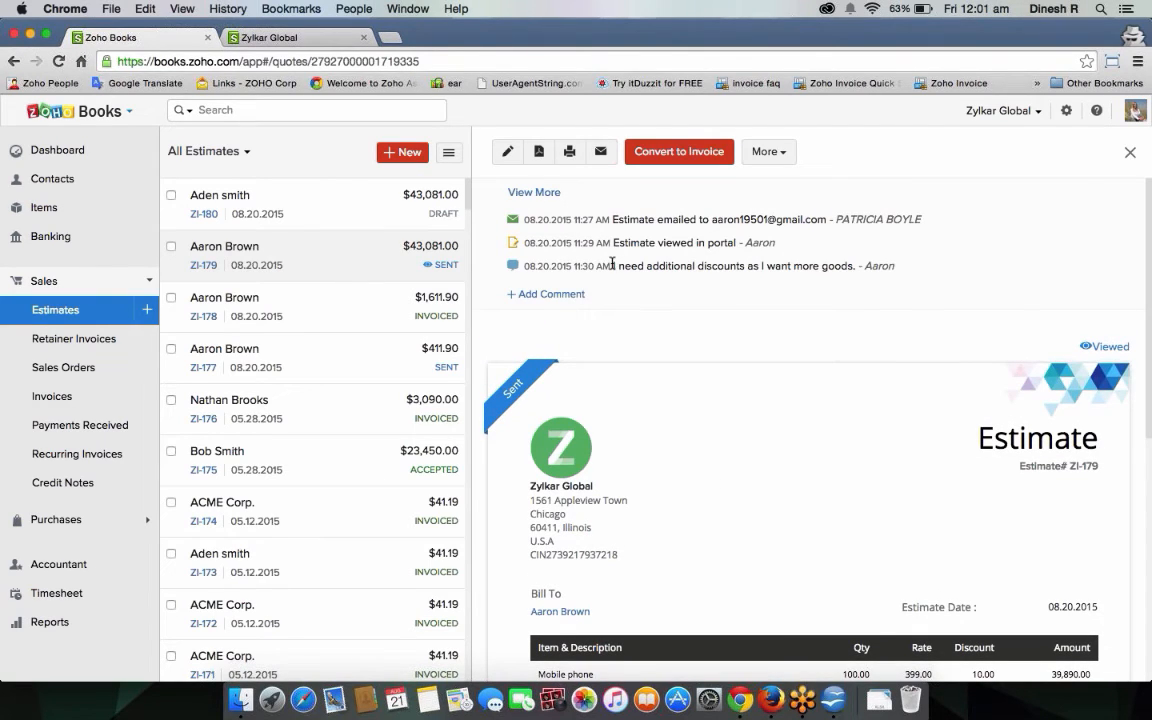
left_click_drag(613, 266, 857, 266)
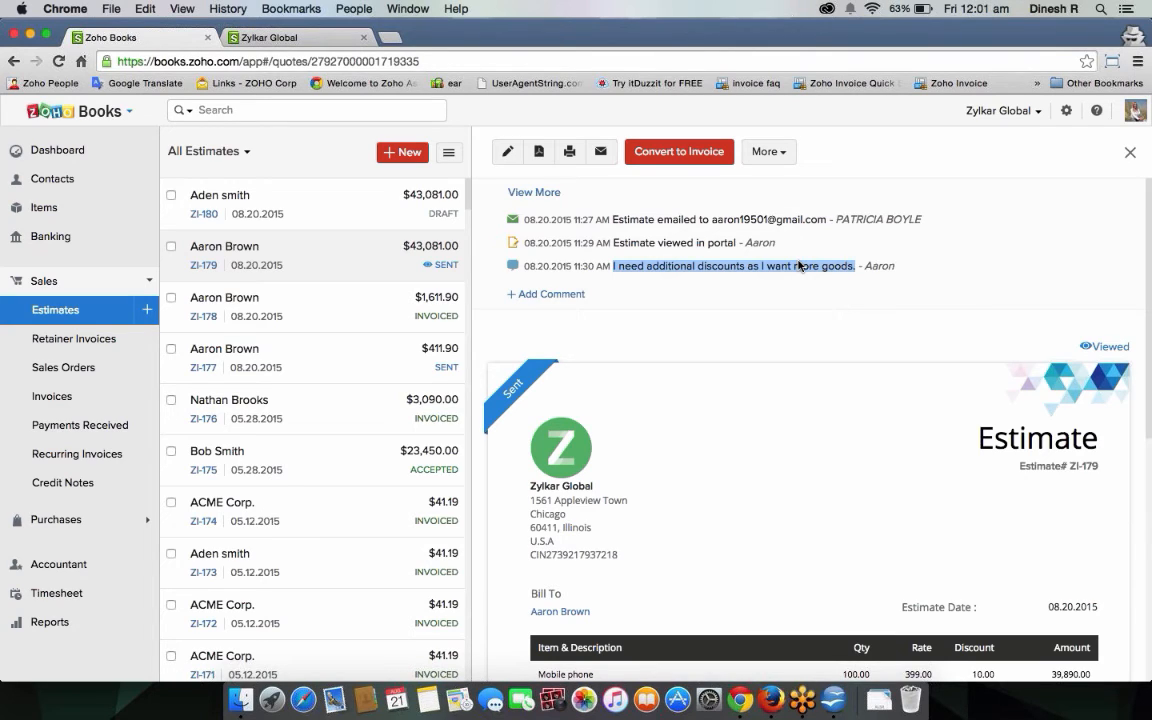
Post the portal-visible reply 'I am fine with that.. How many more products you want.'.
left_click(580, 294)
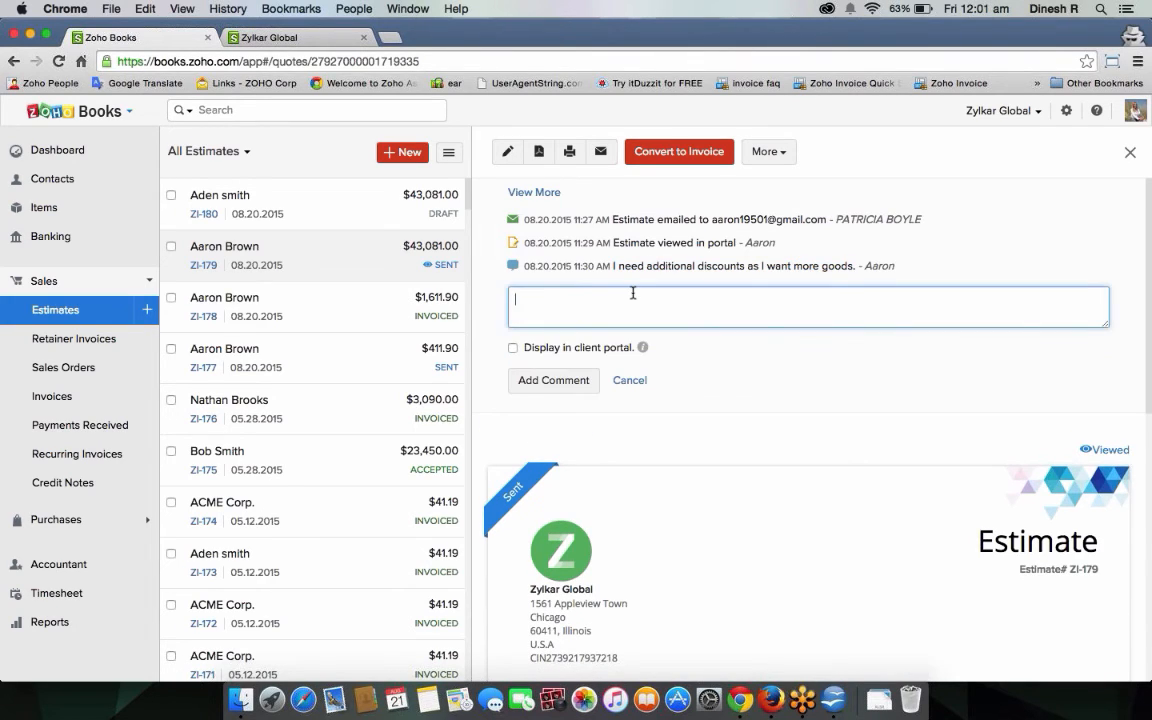
type("I am din")
key("BackSpace")
key("BackSpace")
key("BackSpace")
type("fine wh")
key("BackSpace")
type("ti")
type("ith that.. How")
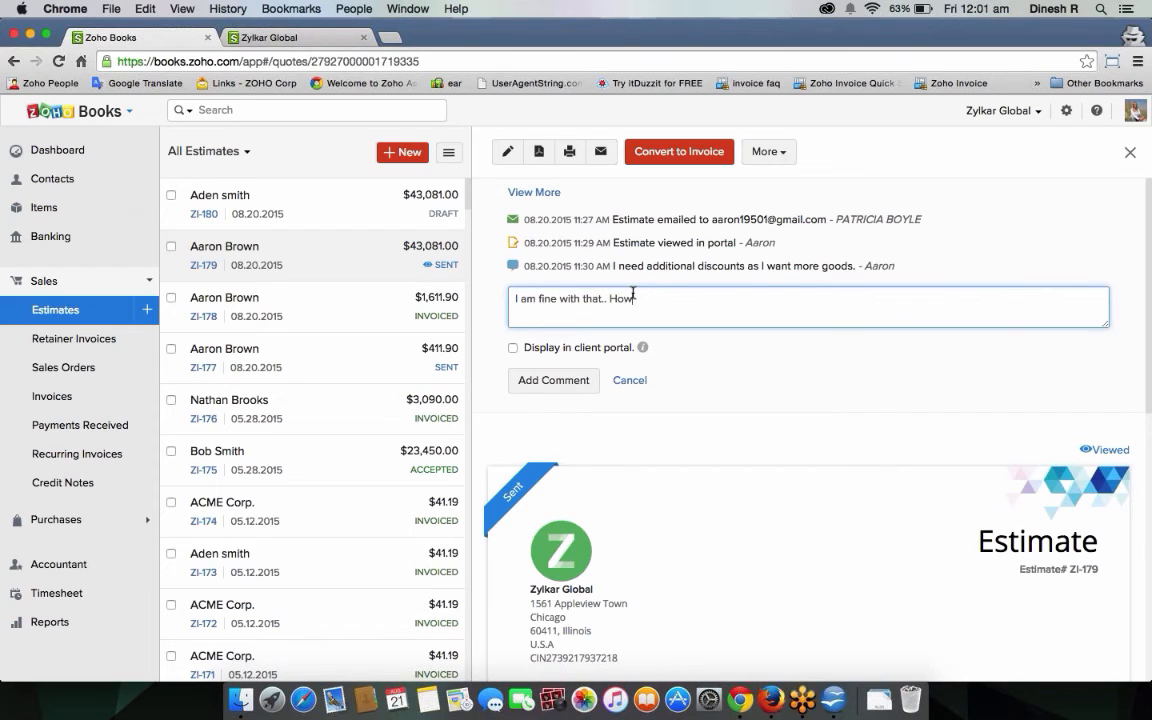
type(" many more products you ")
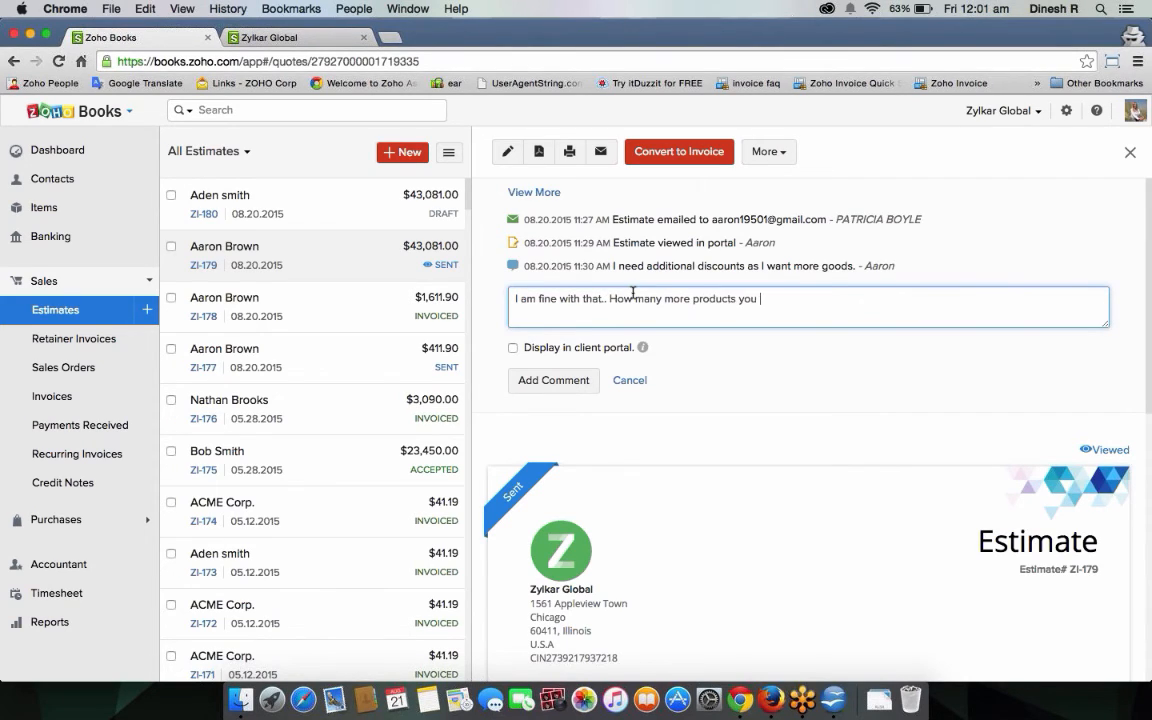
type("want.")
left_click(512, 347)
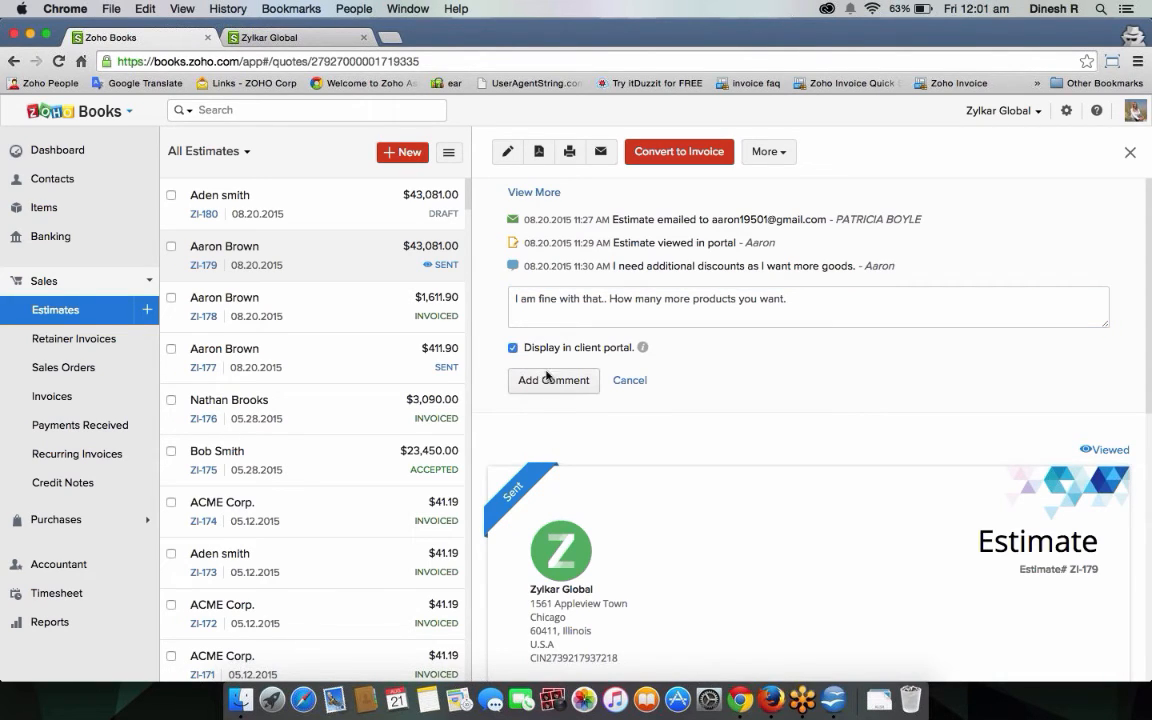
left_click(550, 380)
Reload the client portal and confirm the Zoho Books reply appears on ZI-179.
left_click(305, 40)
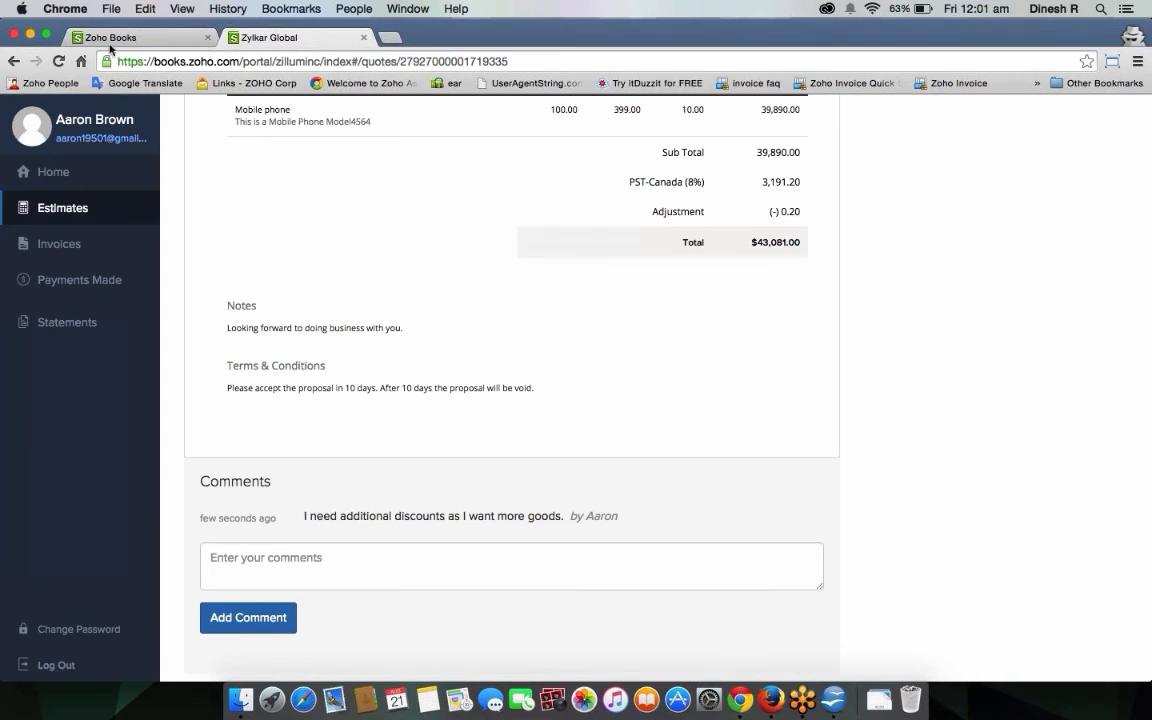
key("super+r")
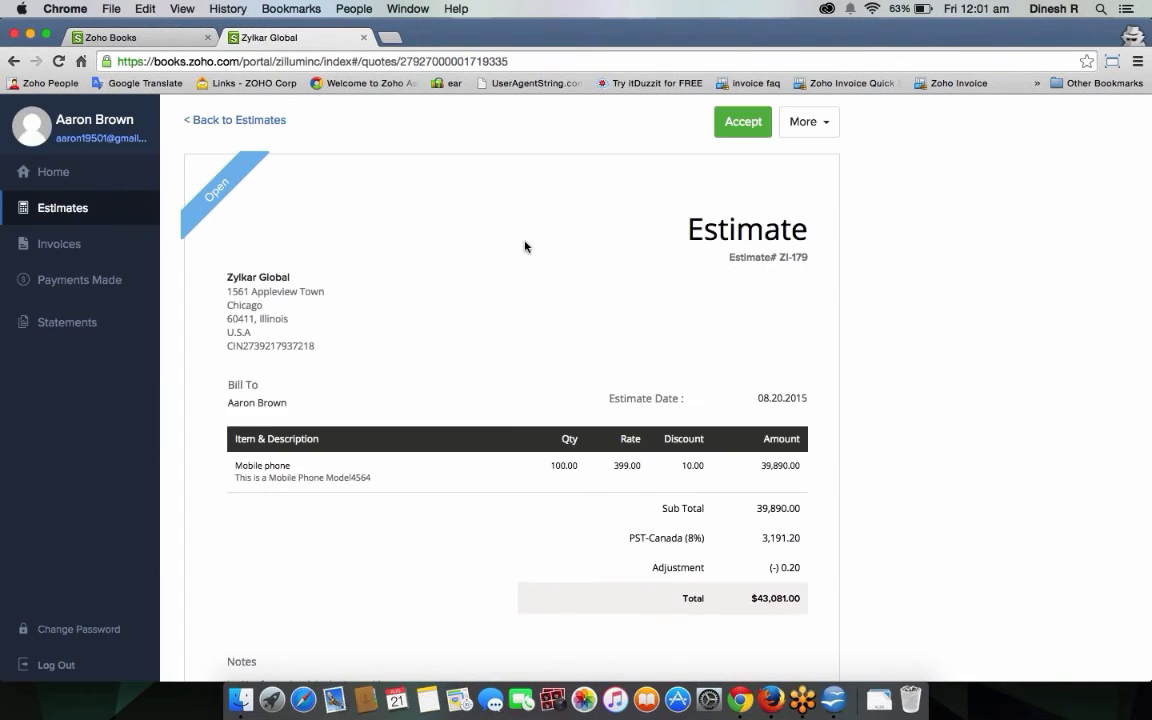
scroll(828, 399, "down", 6)
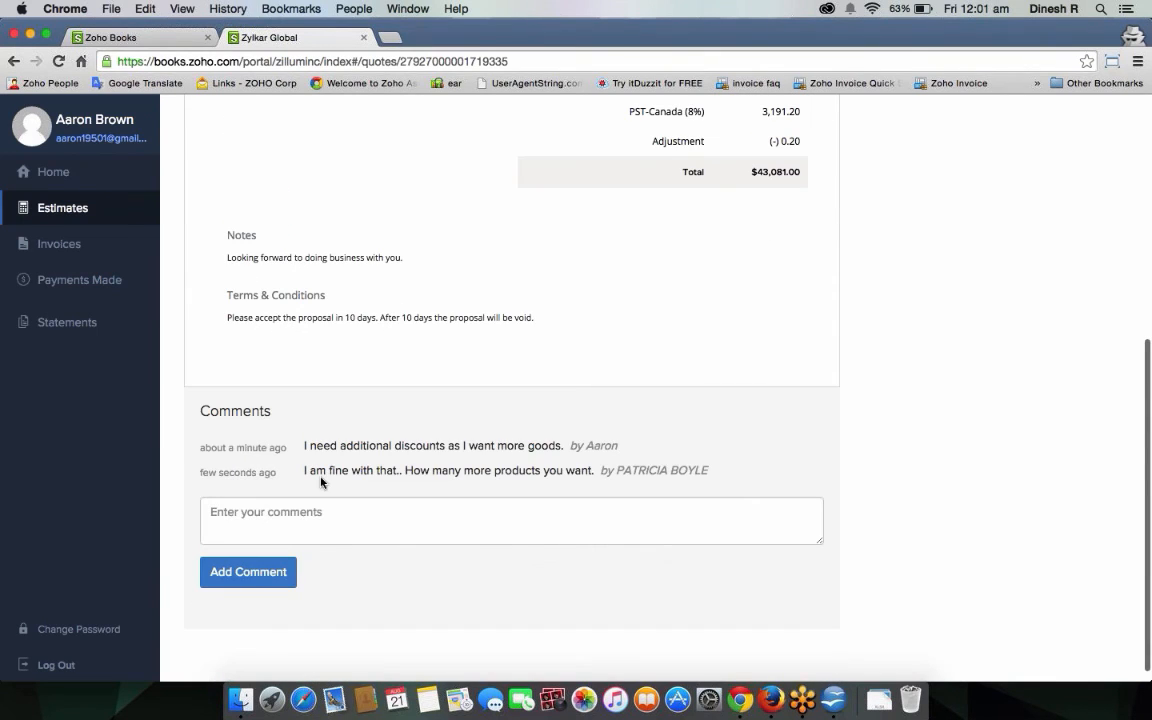
left_click_drag(304, 470, 607, 473)
scroll(607, 473, "up", 4)
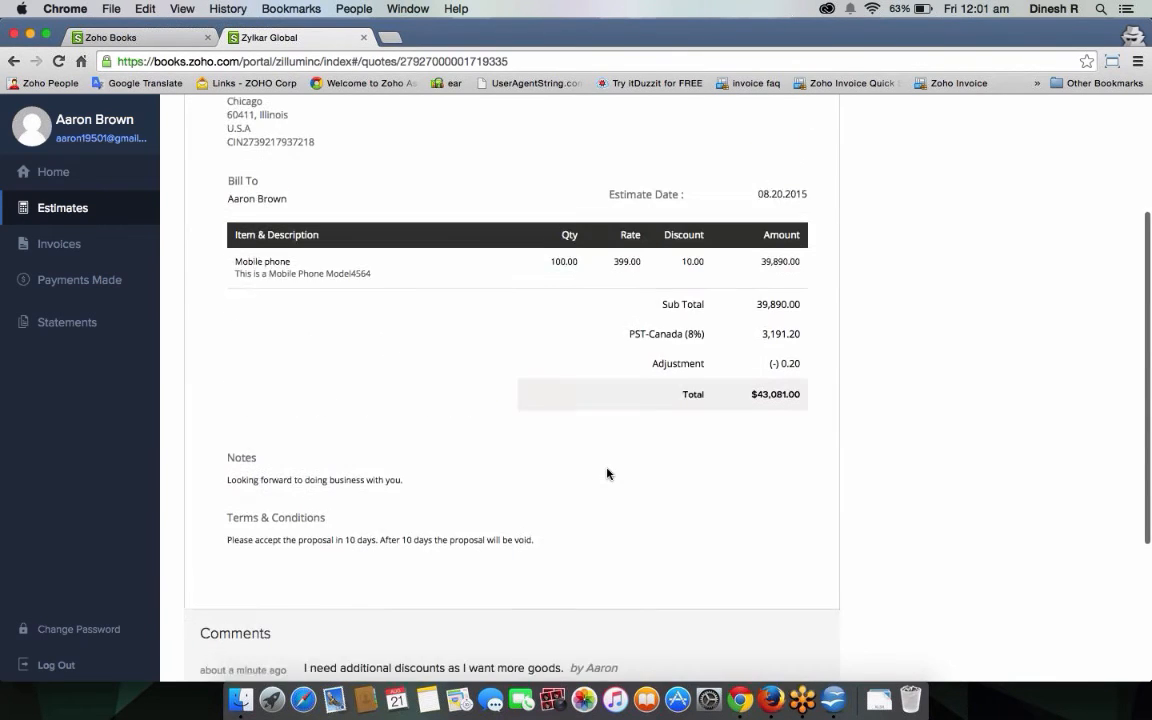
scroll(607, 474, "down", 4)
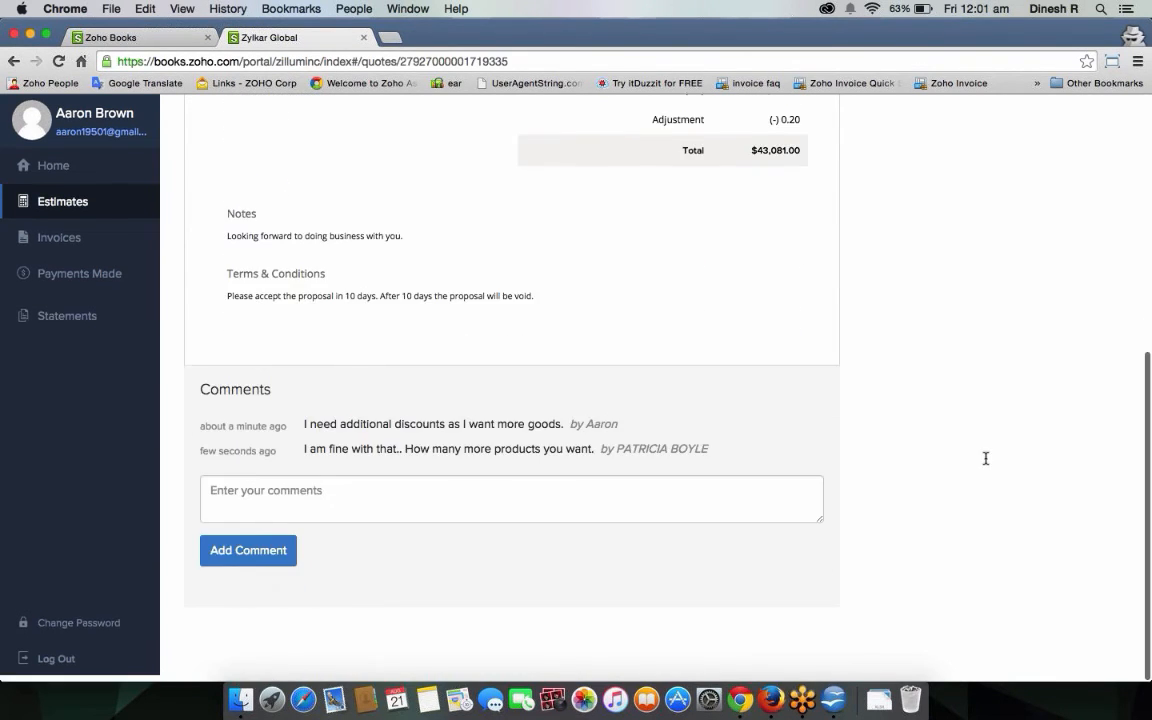
Post the portal comment '10 more with 10% discount ???' and return to Zoho Books.
left_click(431, 506)
type("10")
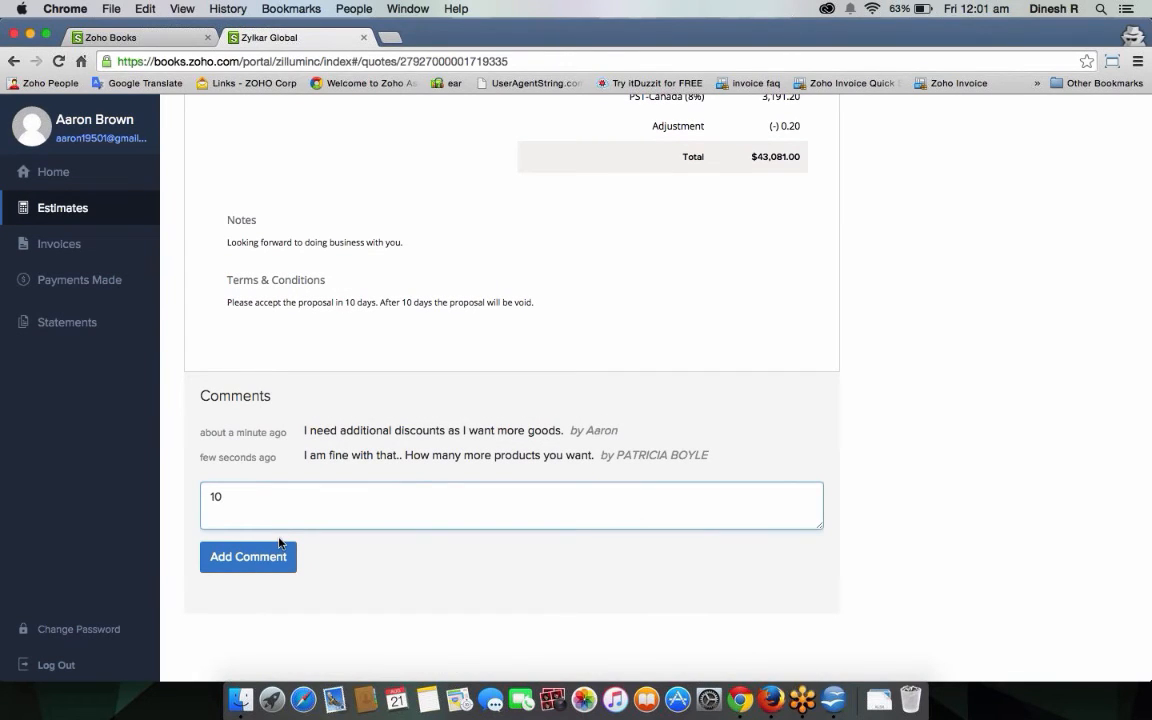
type(" more with ")
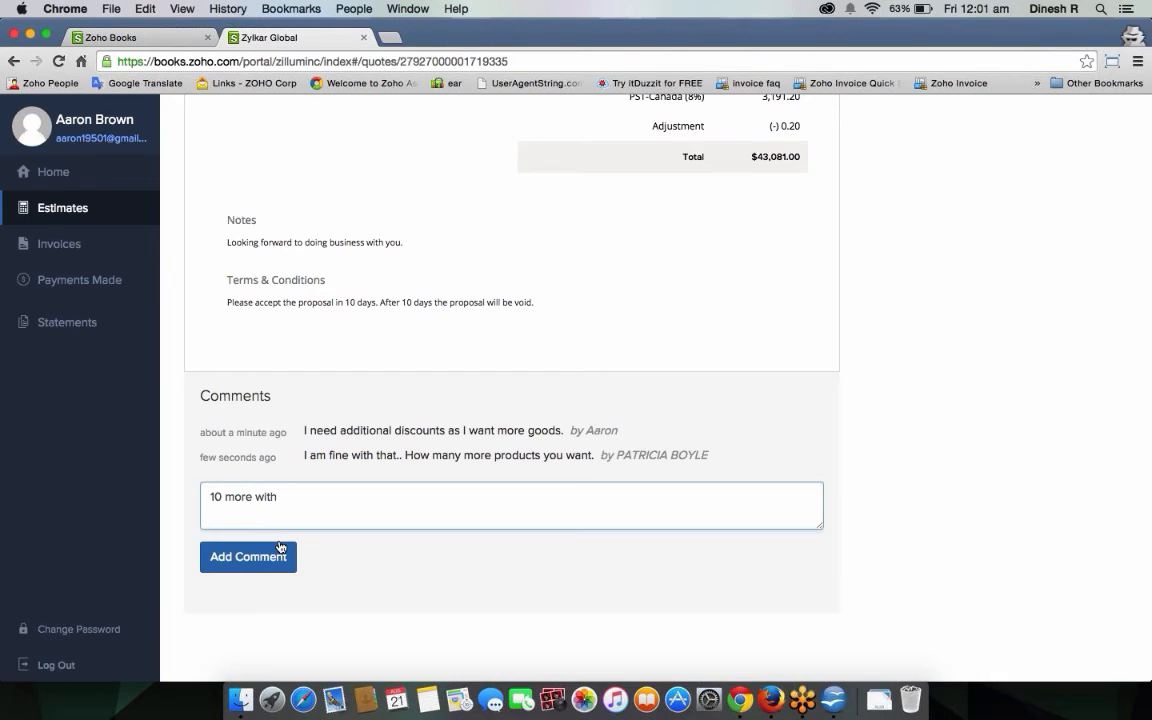
type("10$")
key("BackSpace")
type("% discount ???")
left_click(244, 560)
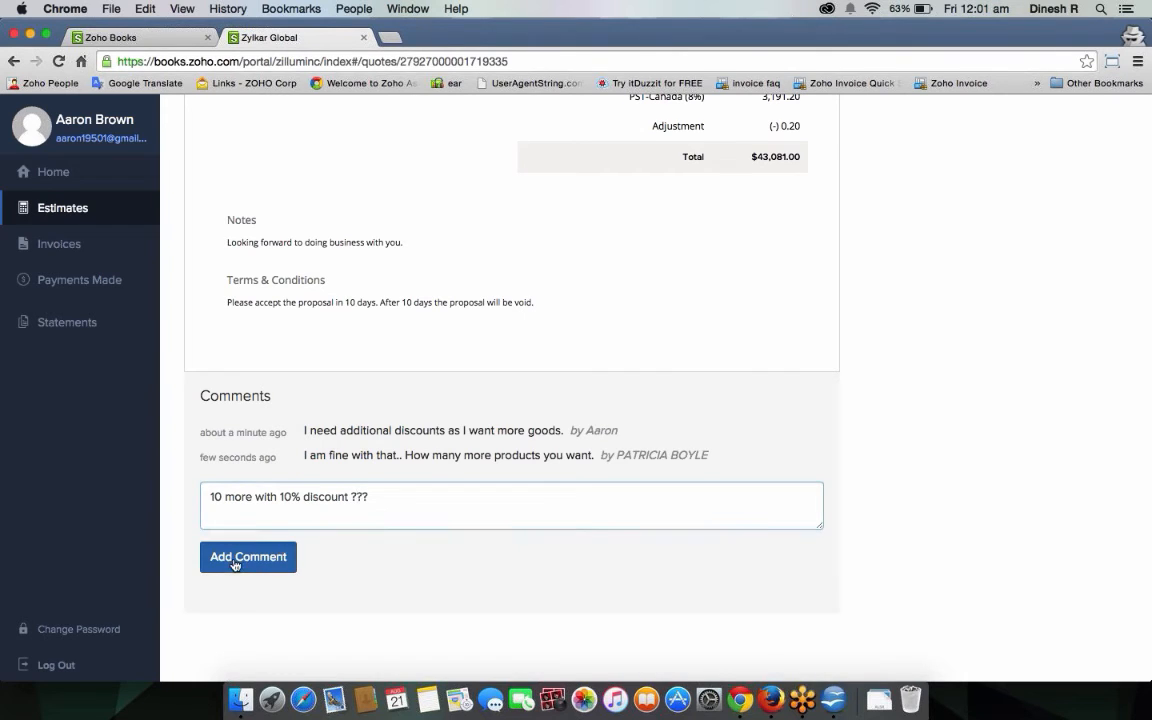
left_click(167, 42)
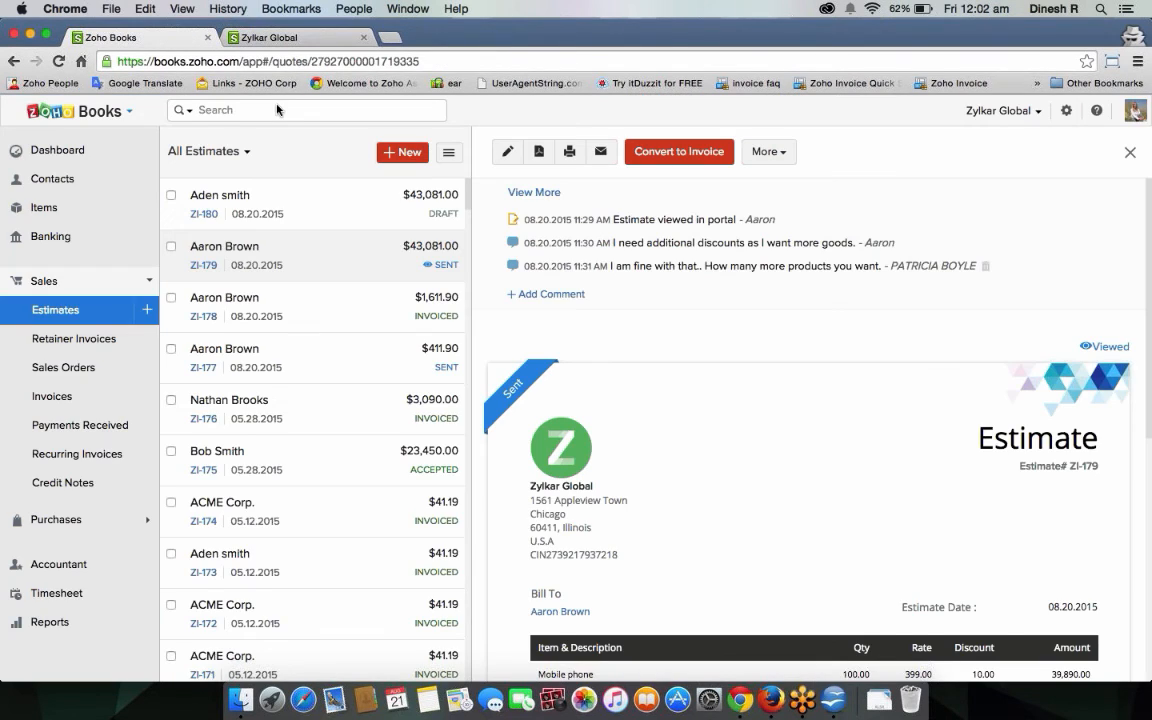
Reload estimate ZI-179, edit it, and change the mobile phone quantity to 110.
left_click(58, 61)
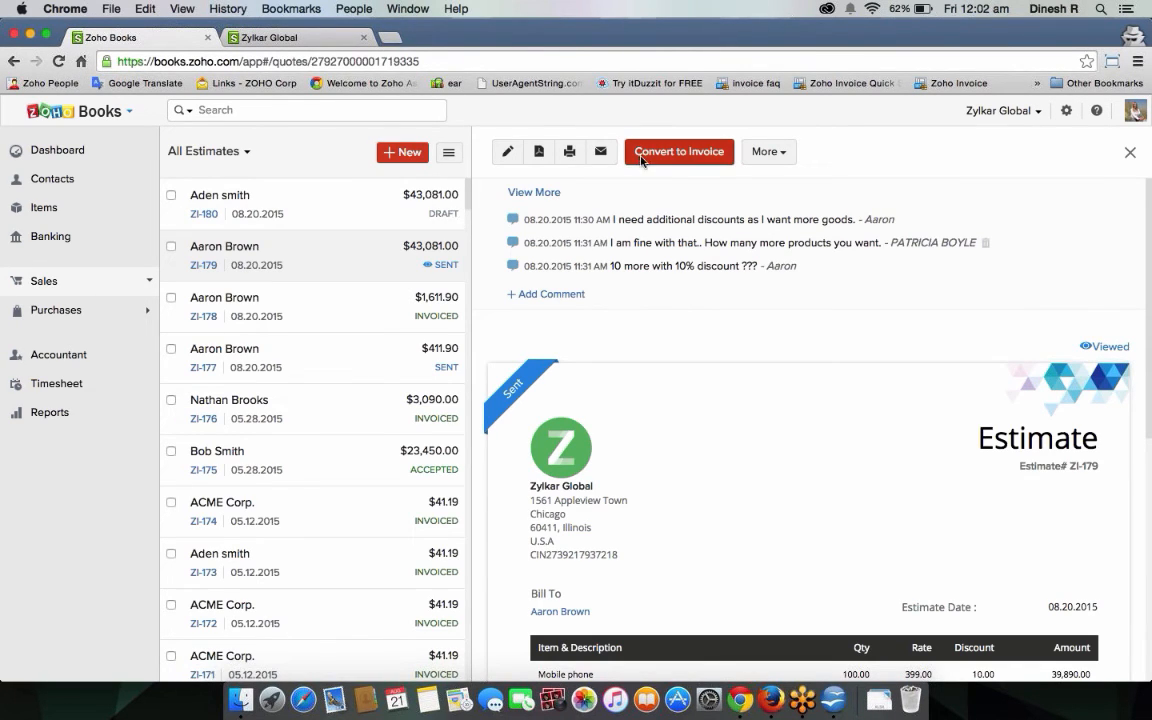
left_click(507, 152)
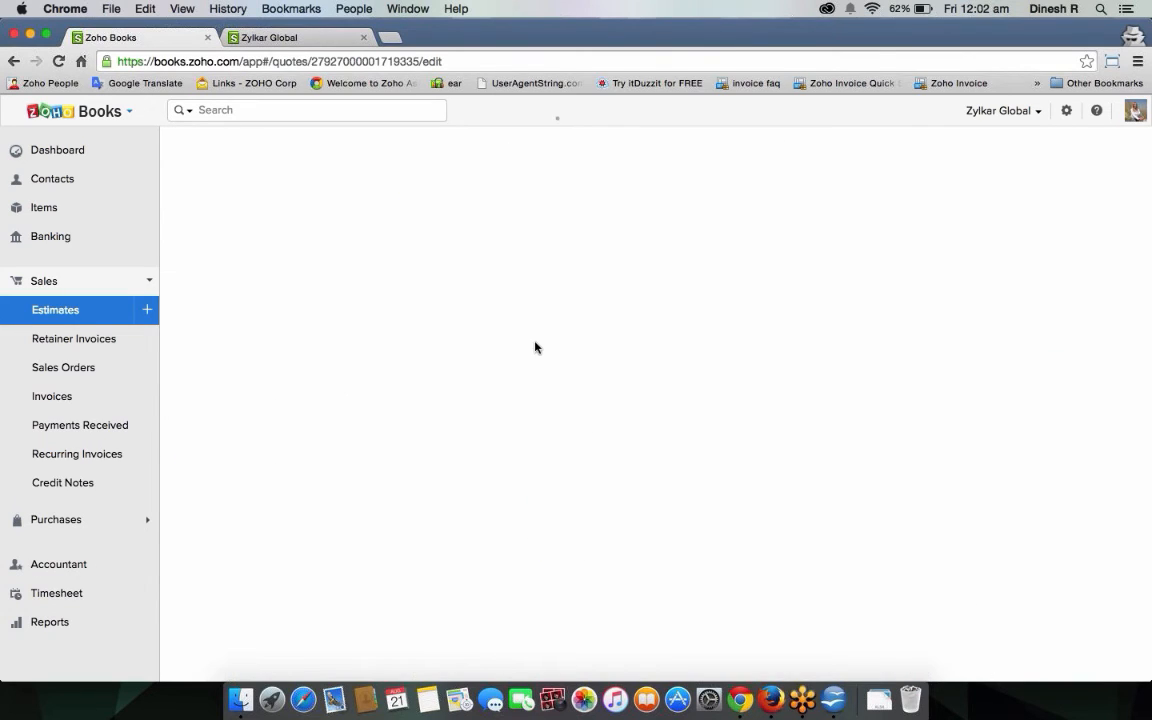
scroll(740, 515, "down", 3)
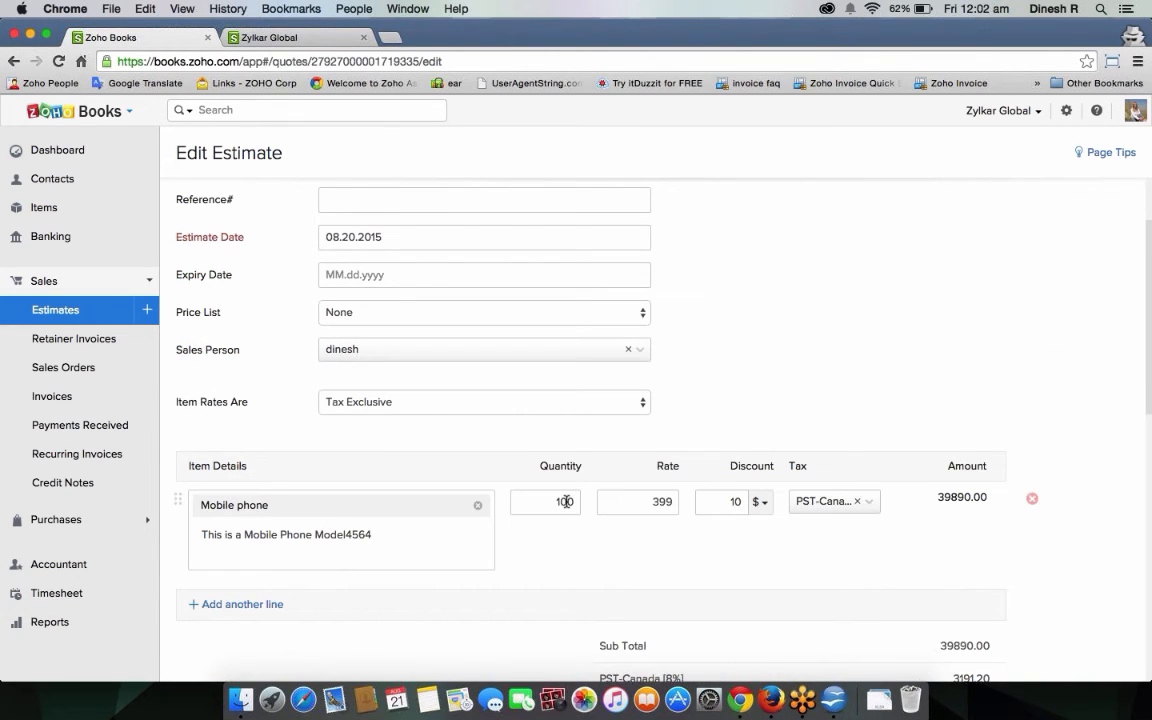
left_click(567, 502)
key("BackSpace")
type("1")
left_click(684, 570)
Make the discount 10%, set the adjustment to -0.88, and save the estimate at $42,660.20.
left_click(762, 502)
left_click(752, 531)
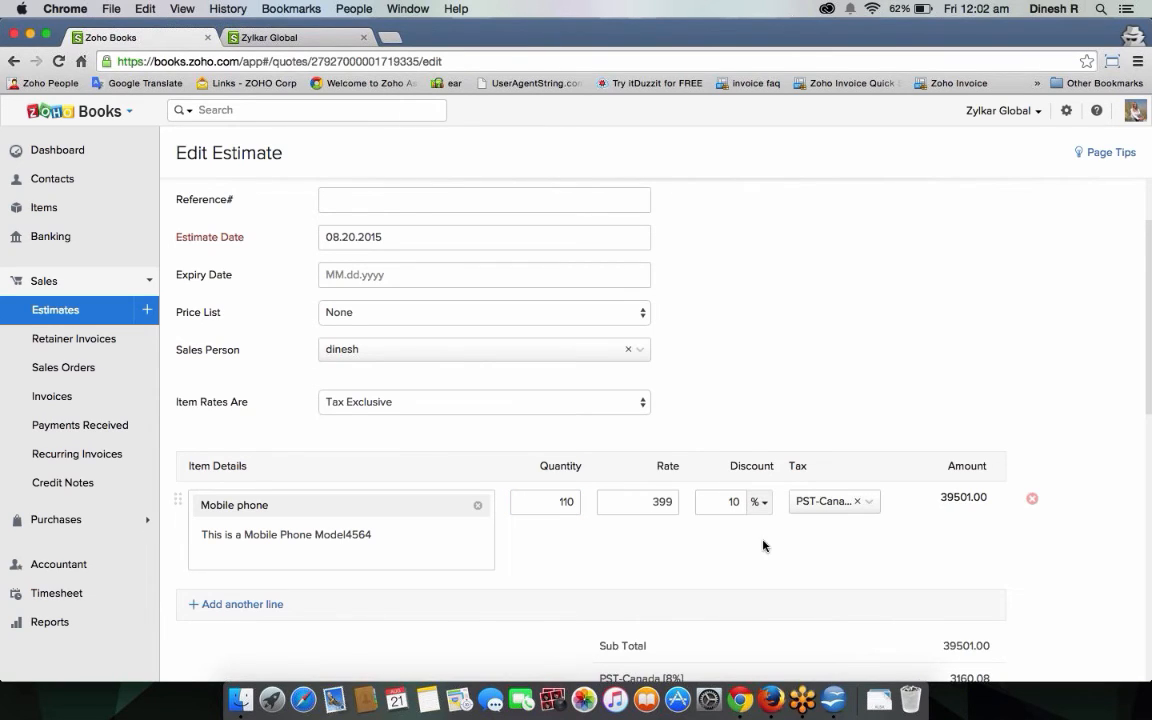
scroll(876, 547, "down", 5)
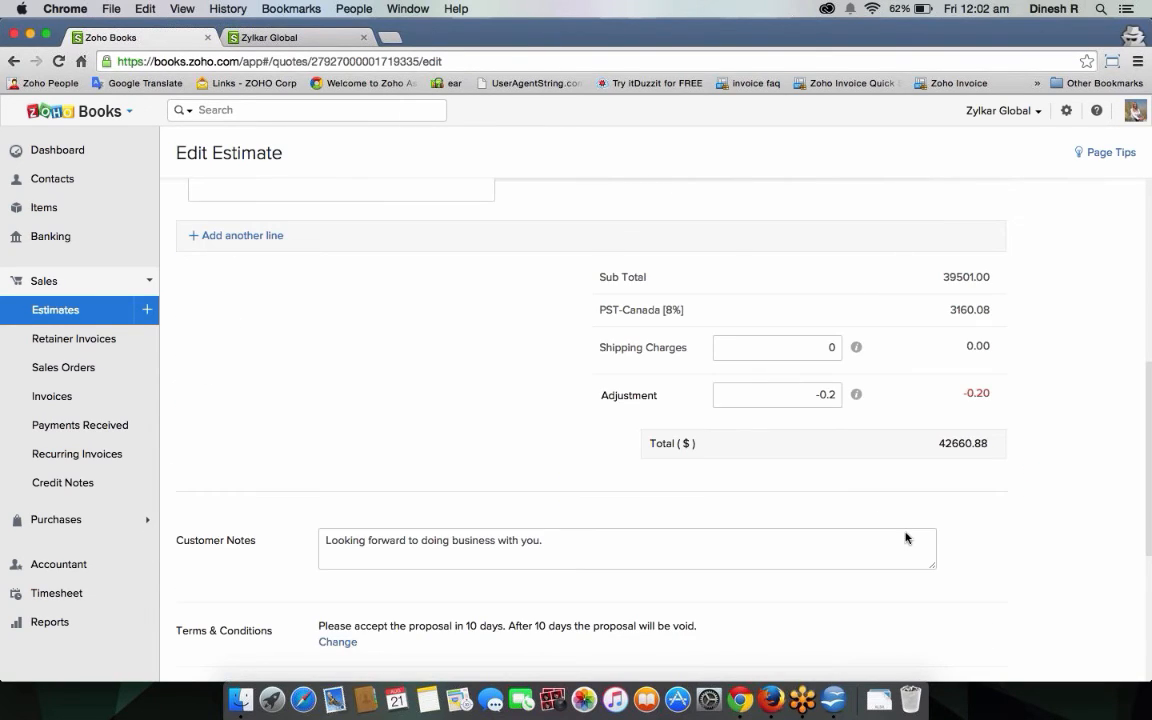
left_click(835, 403)
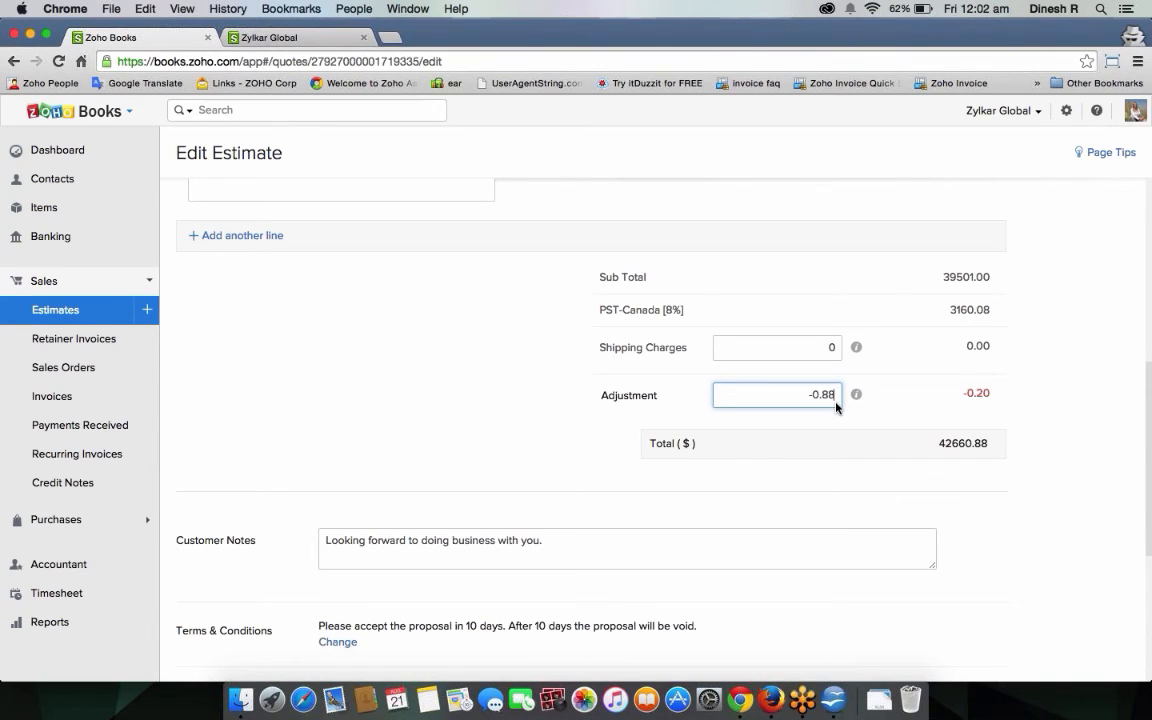
left_click(944, 532)
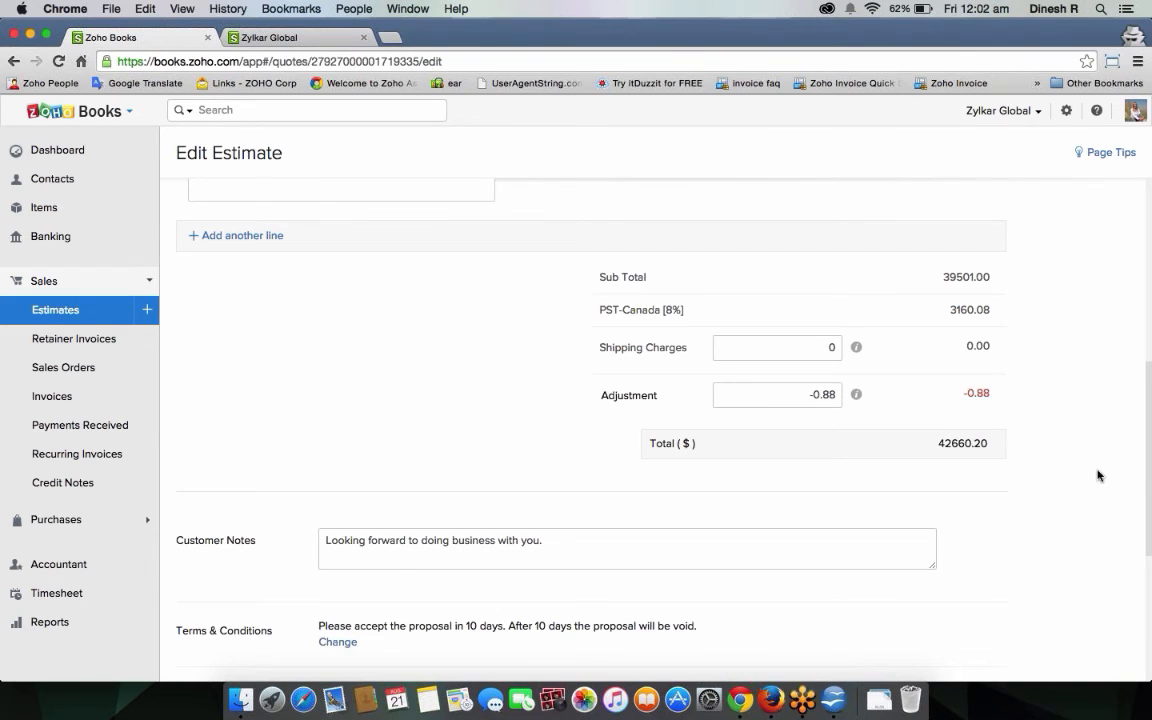
scroll(1097, 476, "down", 5)
left_click(218, 610)
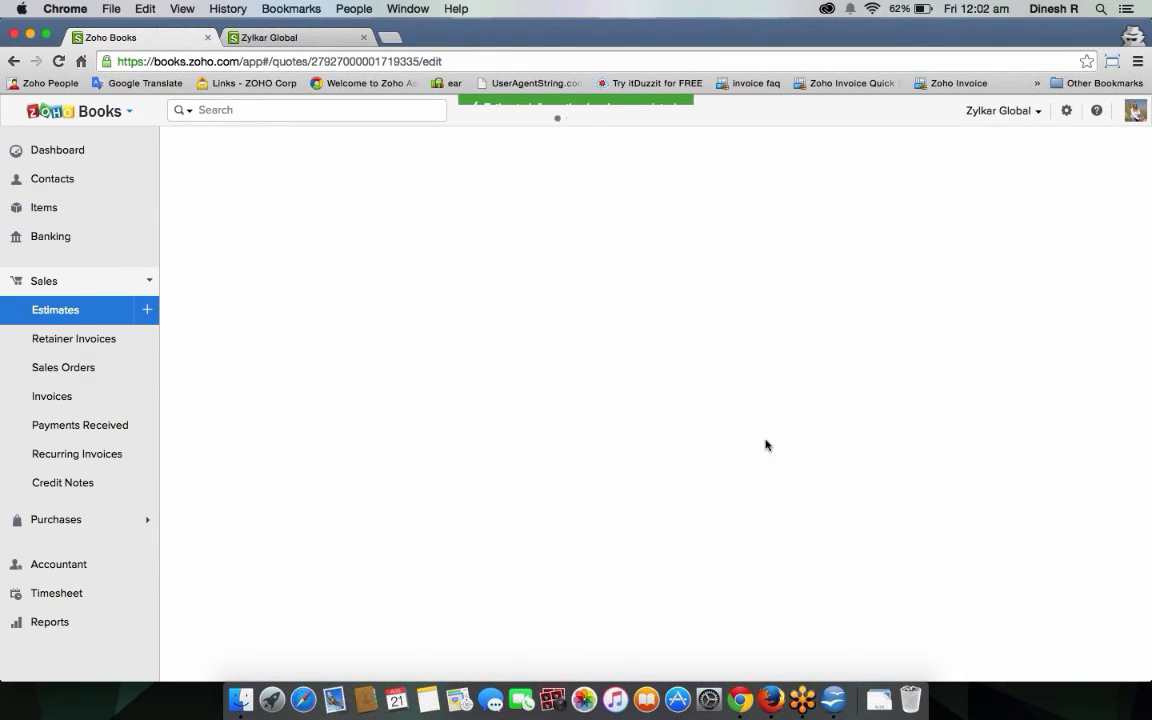
scroll(766, 450, "down", 5)
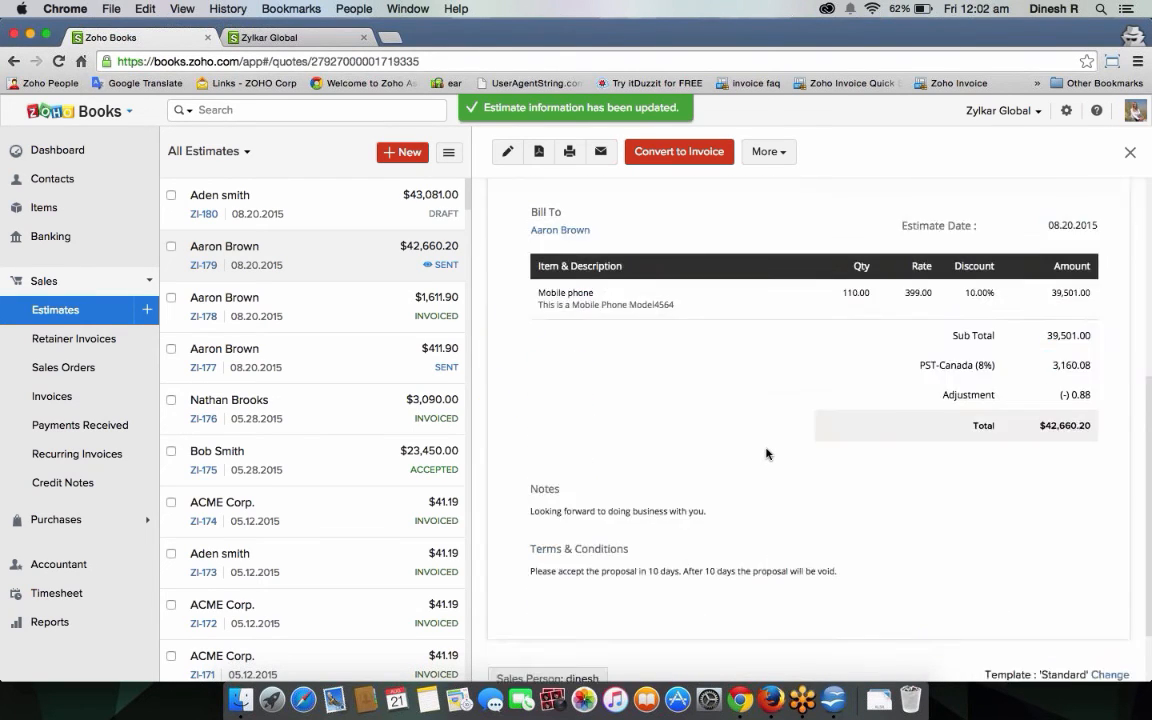
scroll(767, 454, "down", 2)
scroll(767, 454, "up", 5)
Reload the portal to verify ZI-179 shows quantity 110.00 and $42,660.20, then return to Zoho Books.
left_click(279, 42)
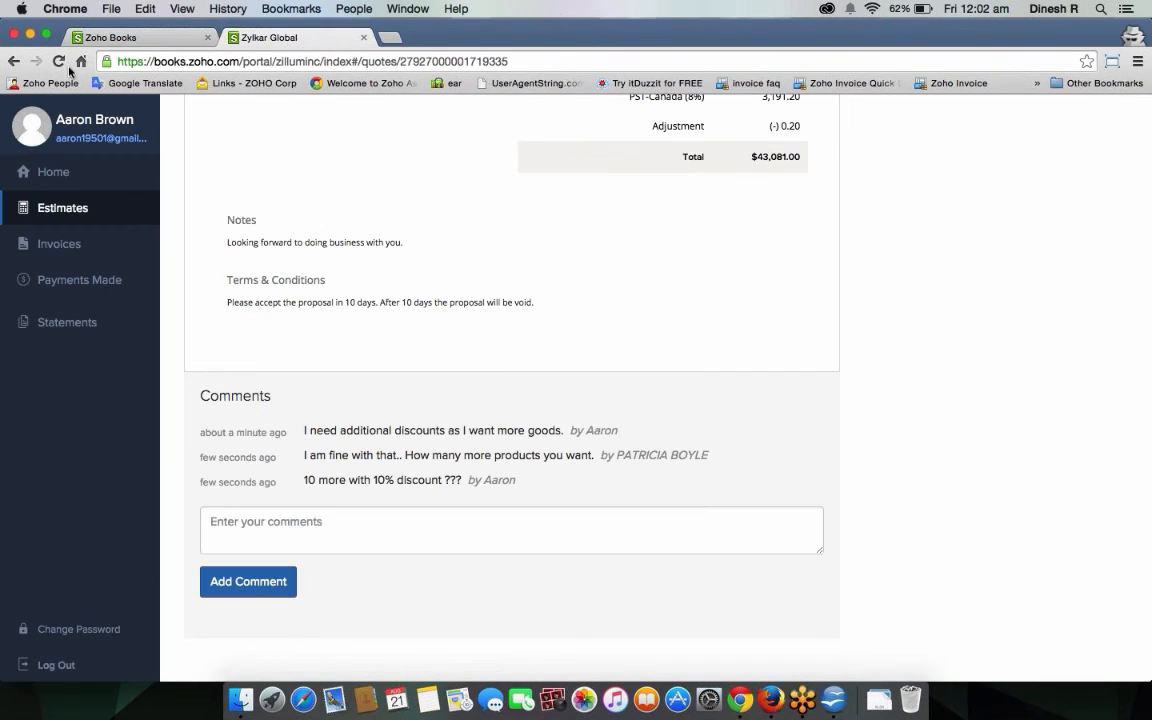
scroll(402, 240, "up", 4)
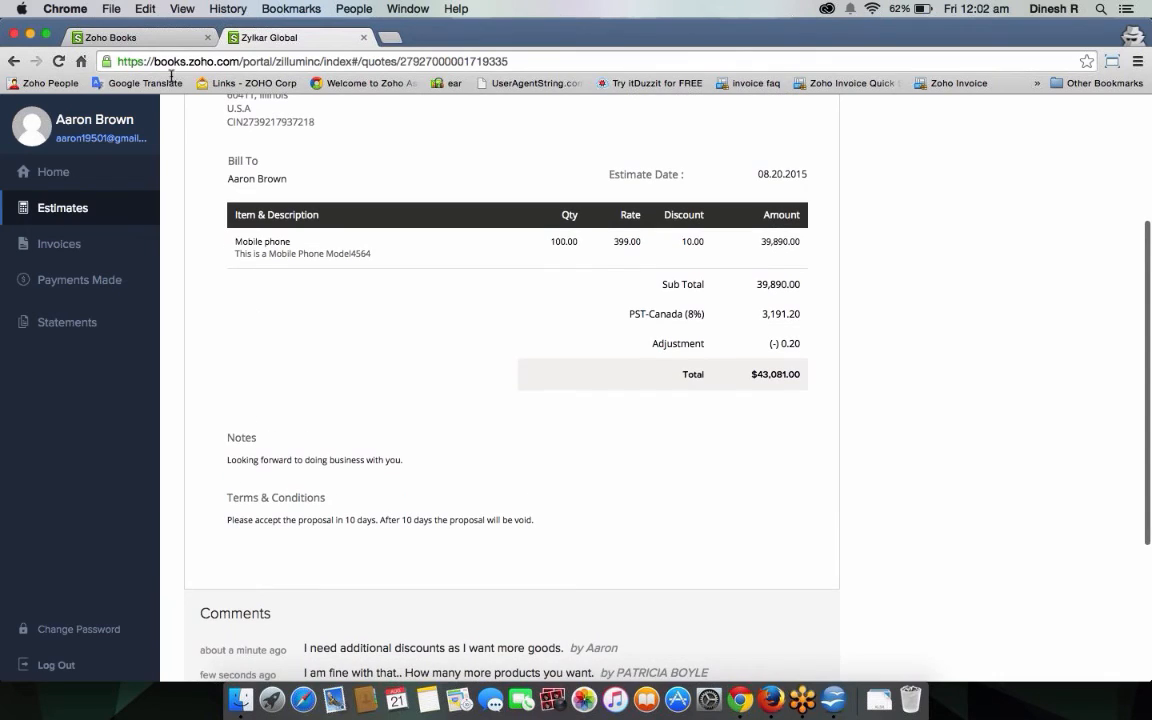
left_click(57, 61)
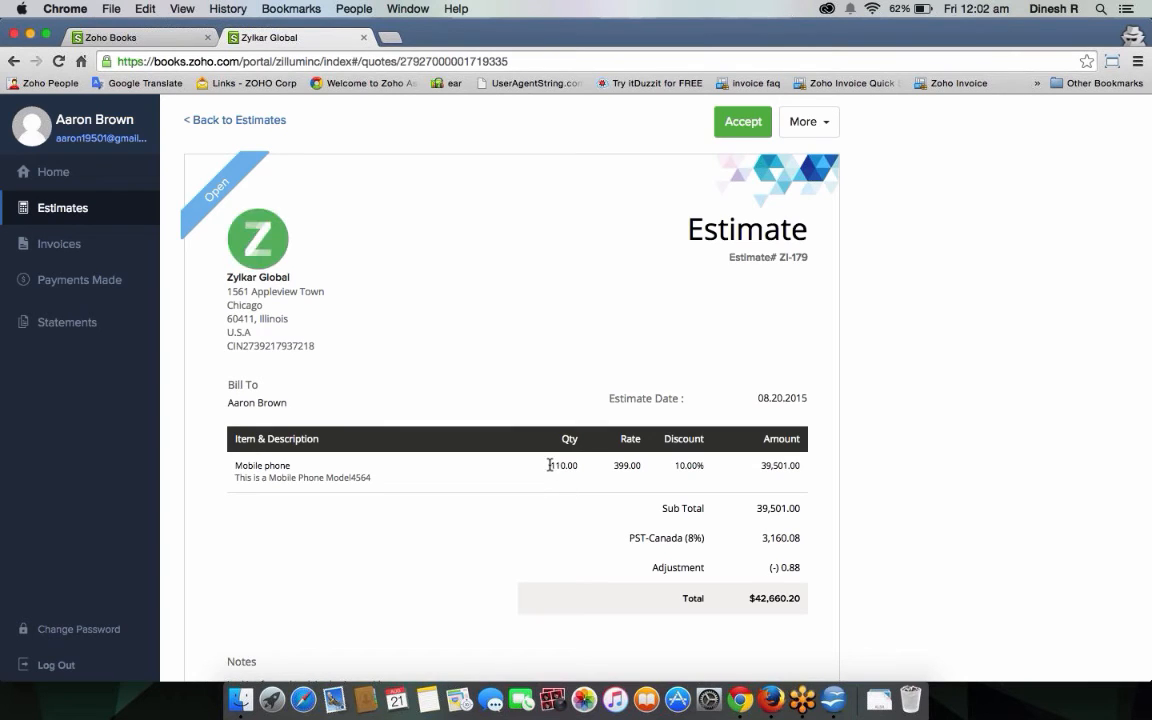
left_click_drag(549, 467, 580, 468)
scroll(771, 458, "down", 10)
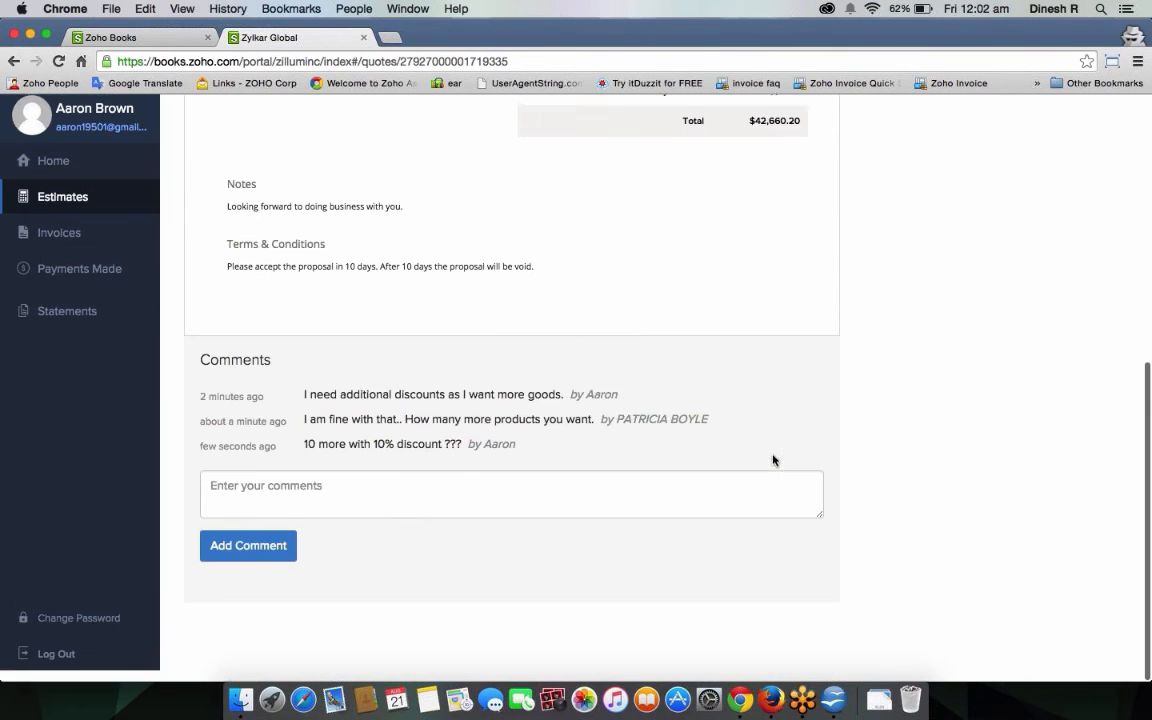
scroll(771, 458, "up", 10)
left_click(168, 42)
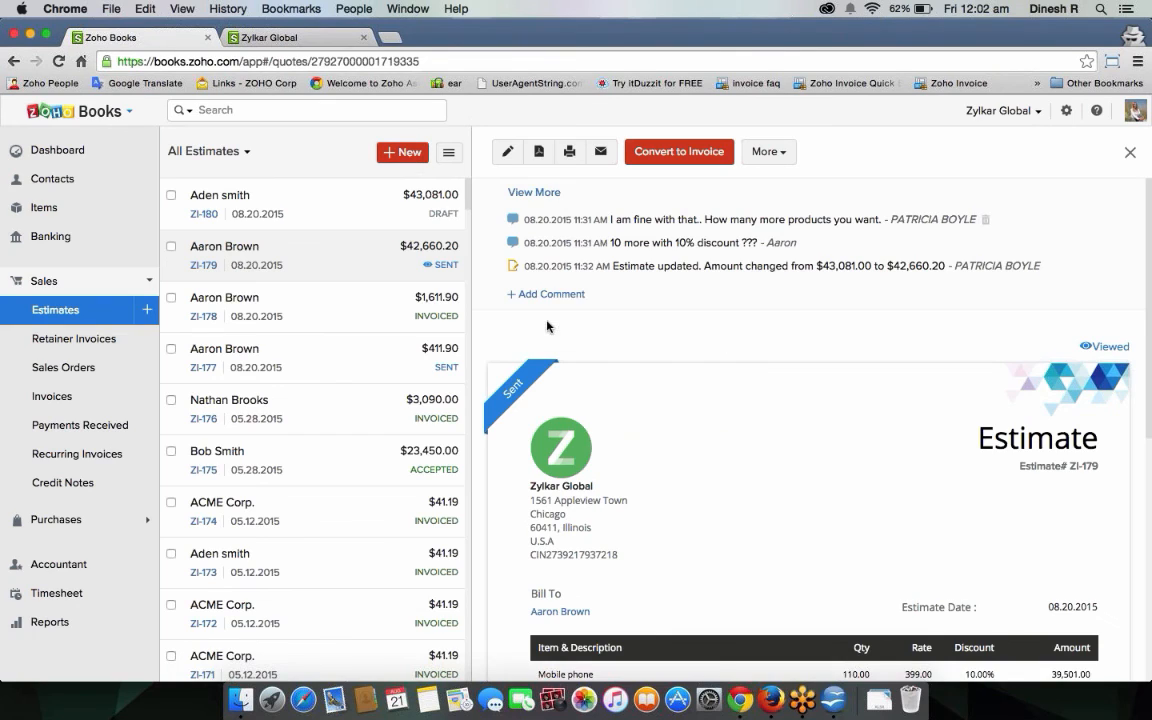
Post the portal-visible comment 'I have modified it, please check.' on ZI-179, then switch to the portal.
left_click(520, 294)
type("I have ")
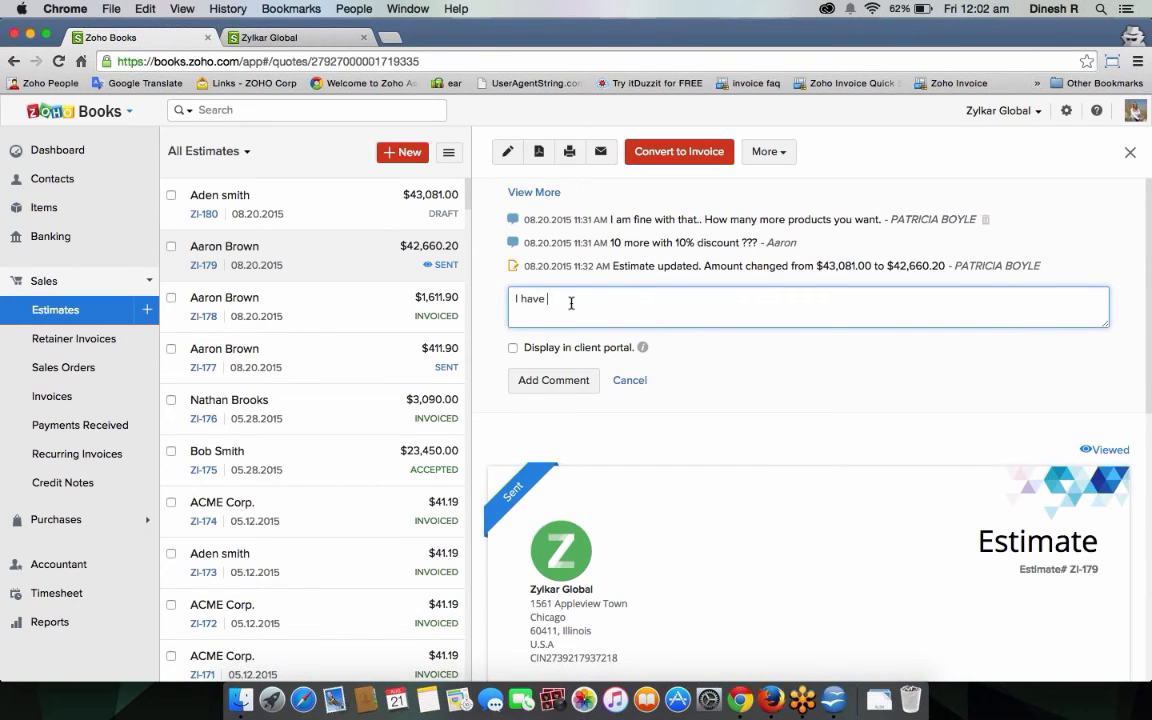
type("modified it, pleasc check.")
left_click(513, 348)
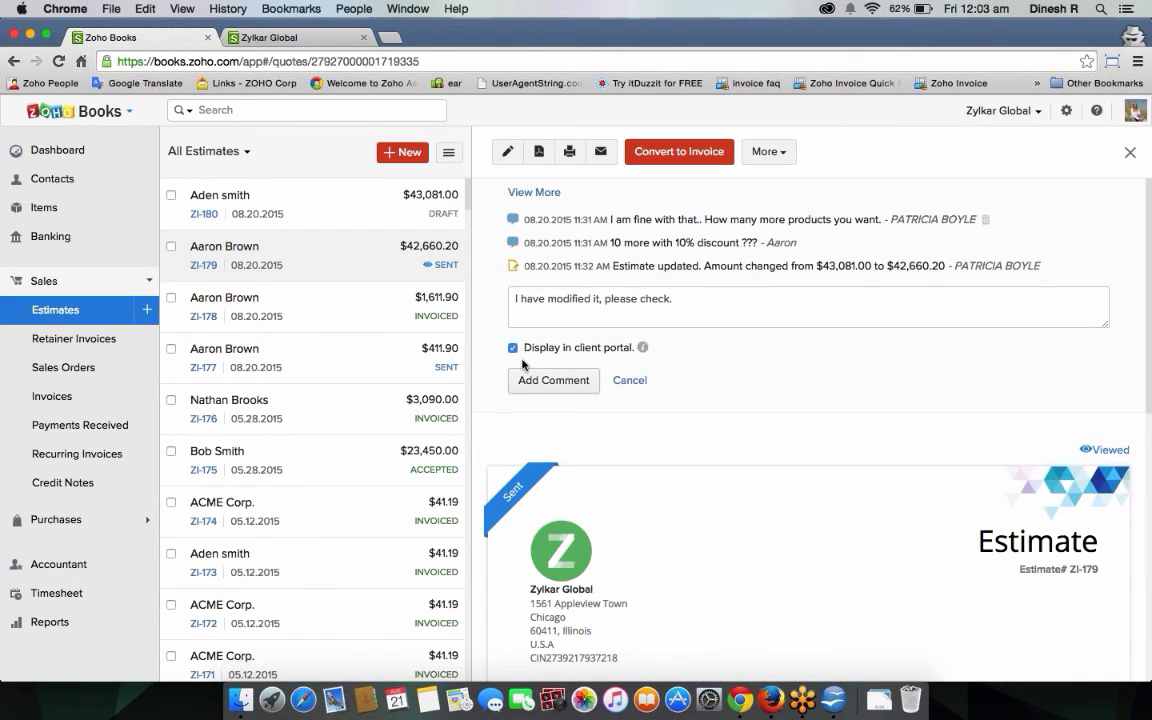
left_click(532, 380)
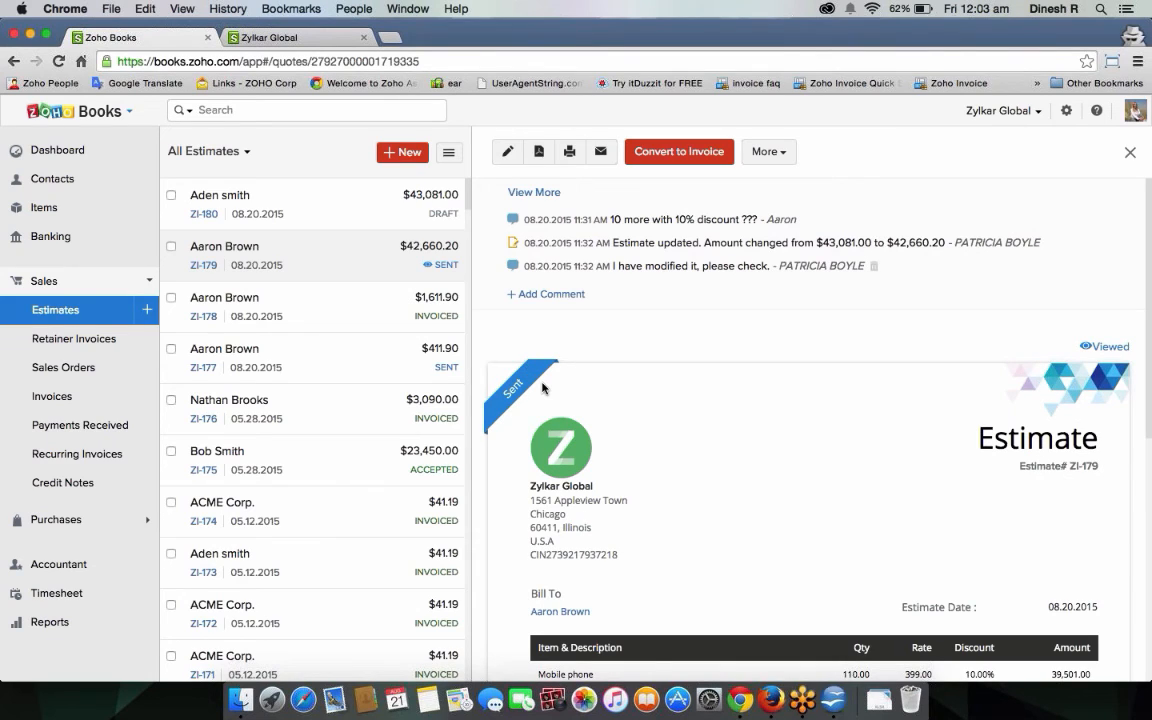
left_click(270, 37)
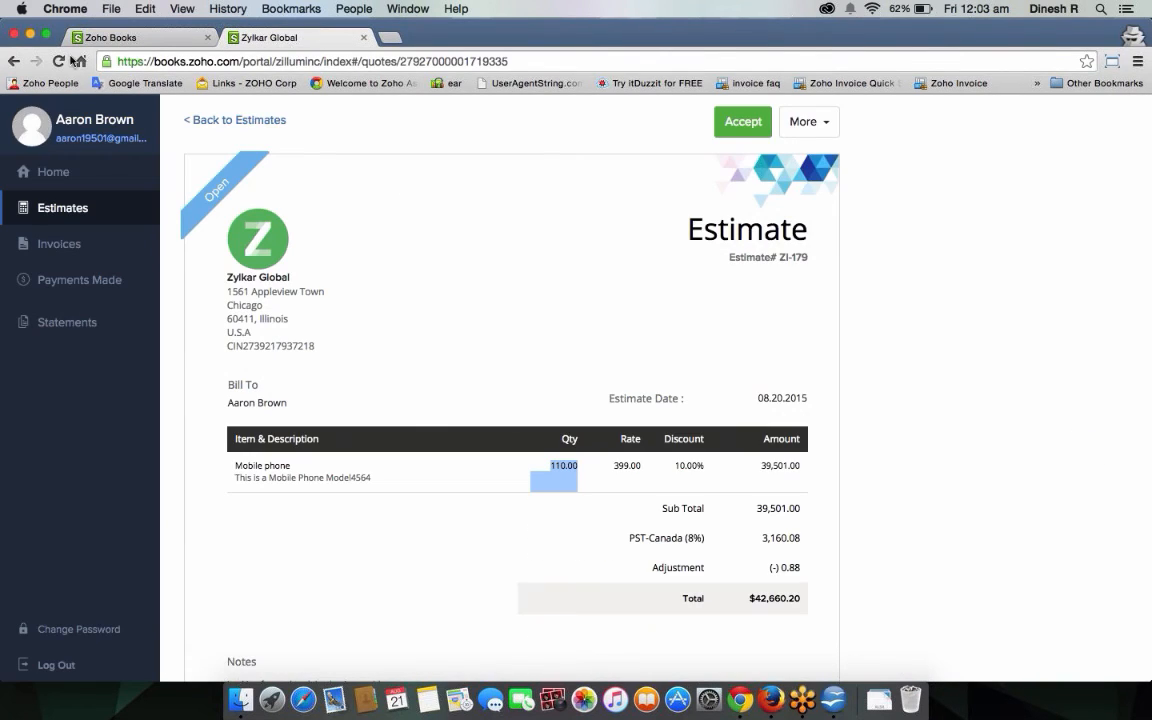
Reload the portal, accept estimate ZI-179 as the customer, and return to Zoho Books.
left_click(60, 61)
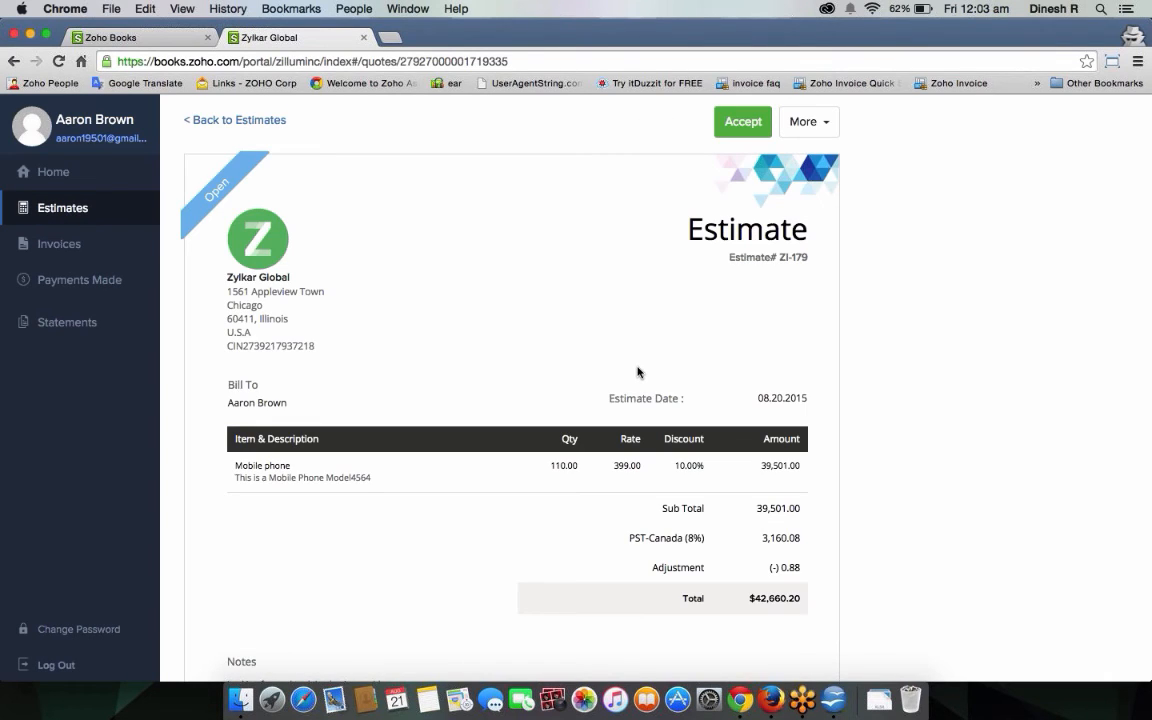
scroll(638, 372, "down", 10)
scroll(787, 440, "up", 10)
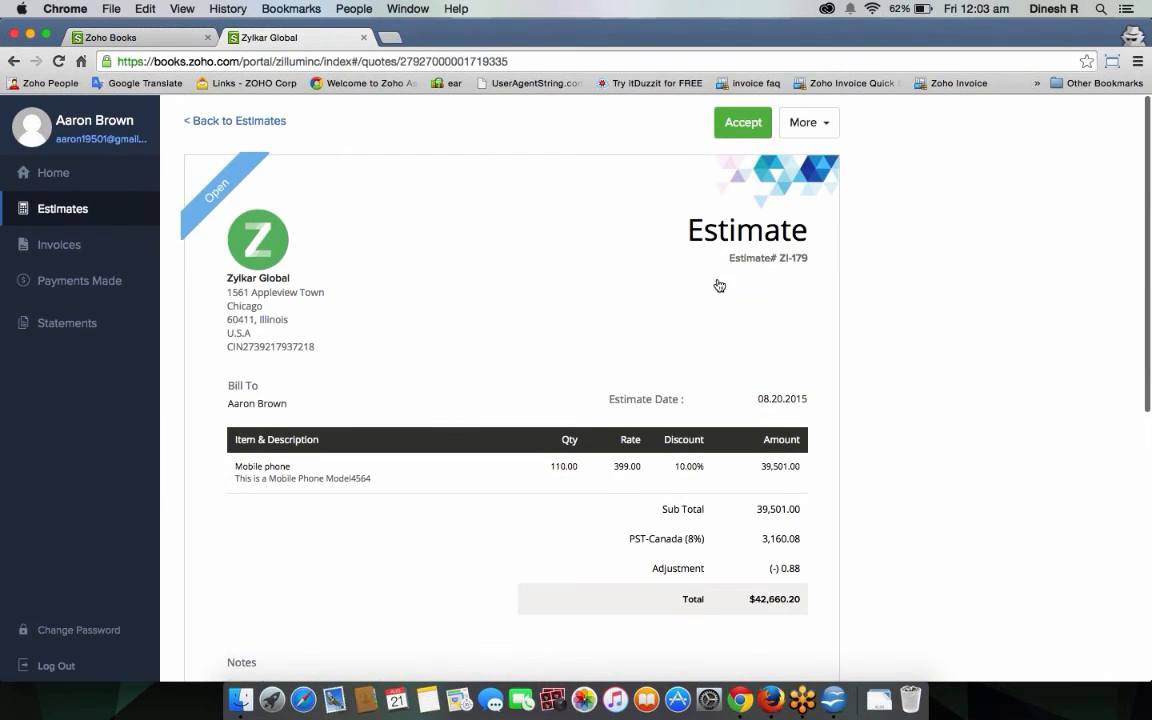
left_click(746, 123)
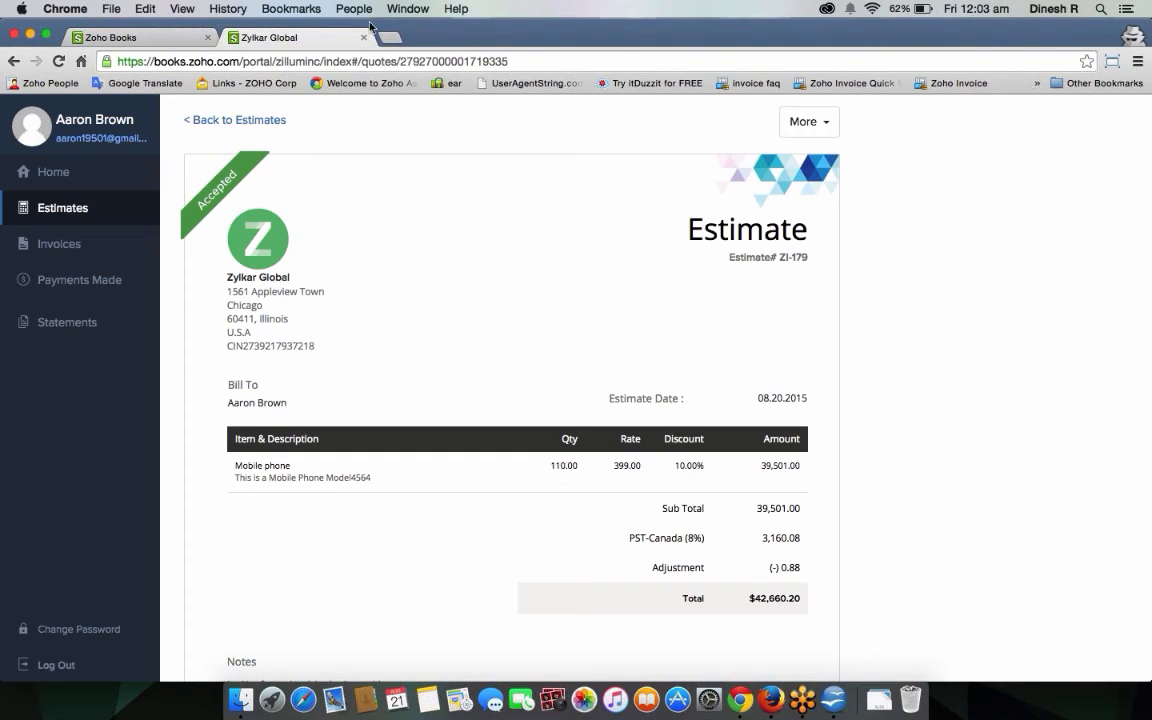
left_click(134, 37)
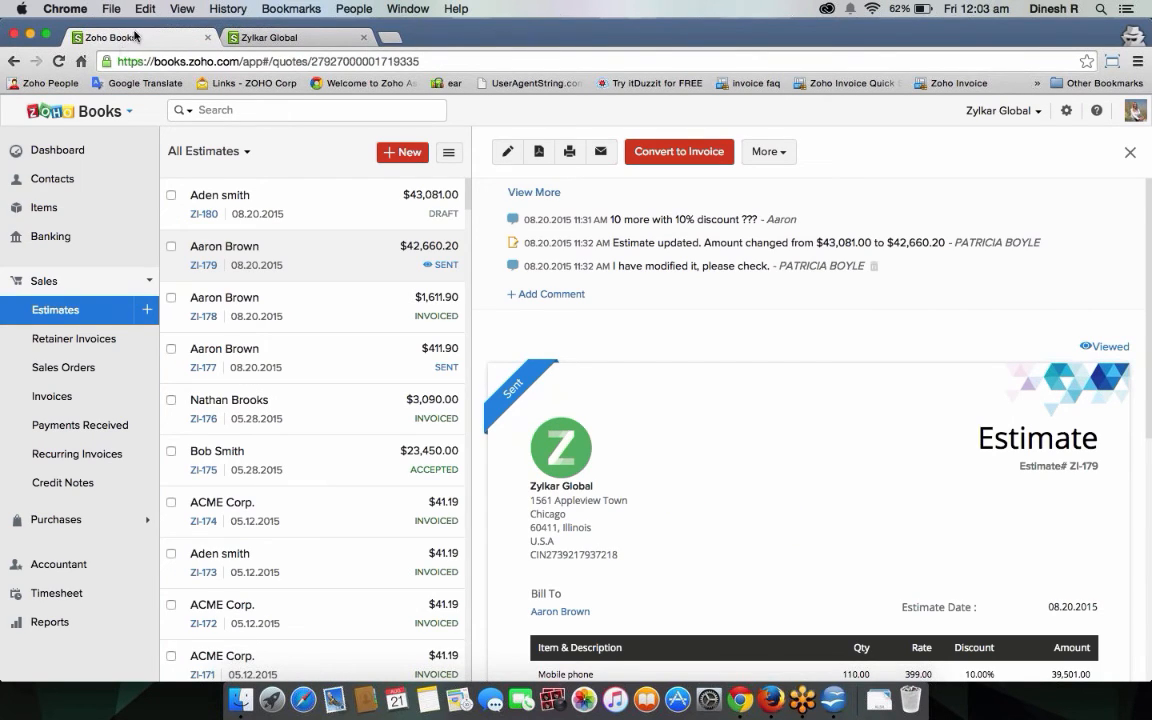
Refresh ZI-179 to show its Accepted status and convert it to an invoice.
left_click(58, 61)
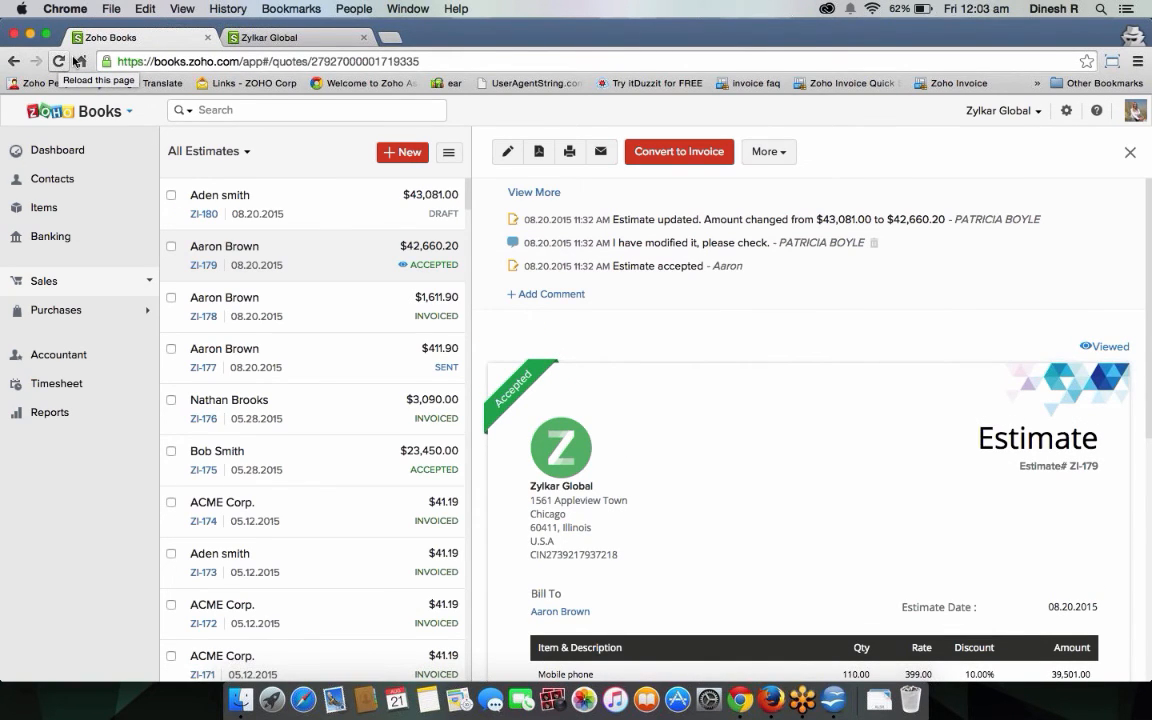
left_click(677, 158)
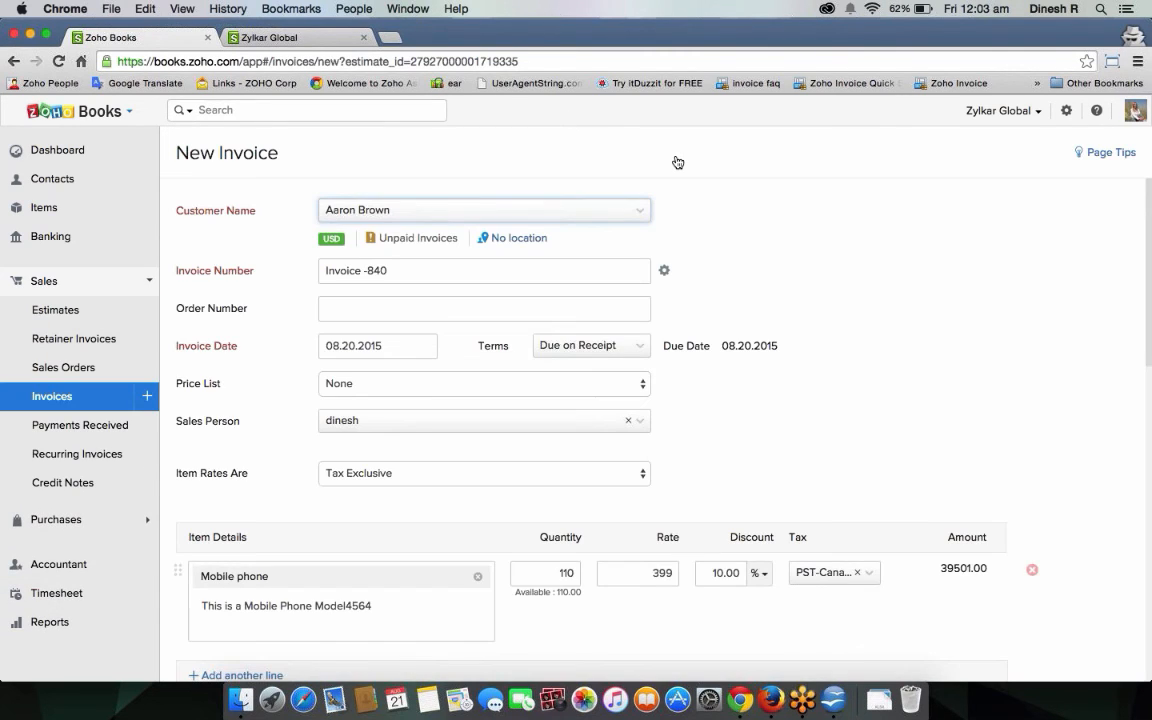
Check Invoice -840's number and payment options, then choose Save and Send.
left_click(645, 271)
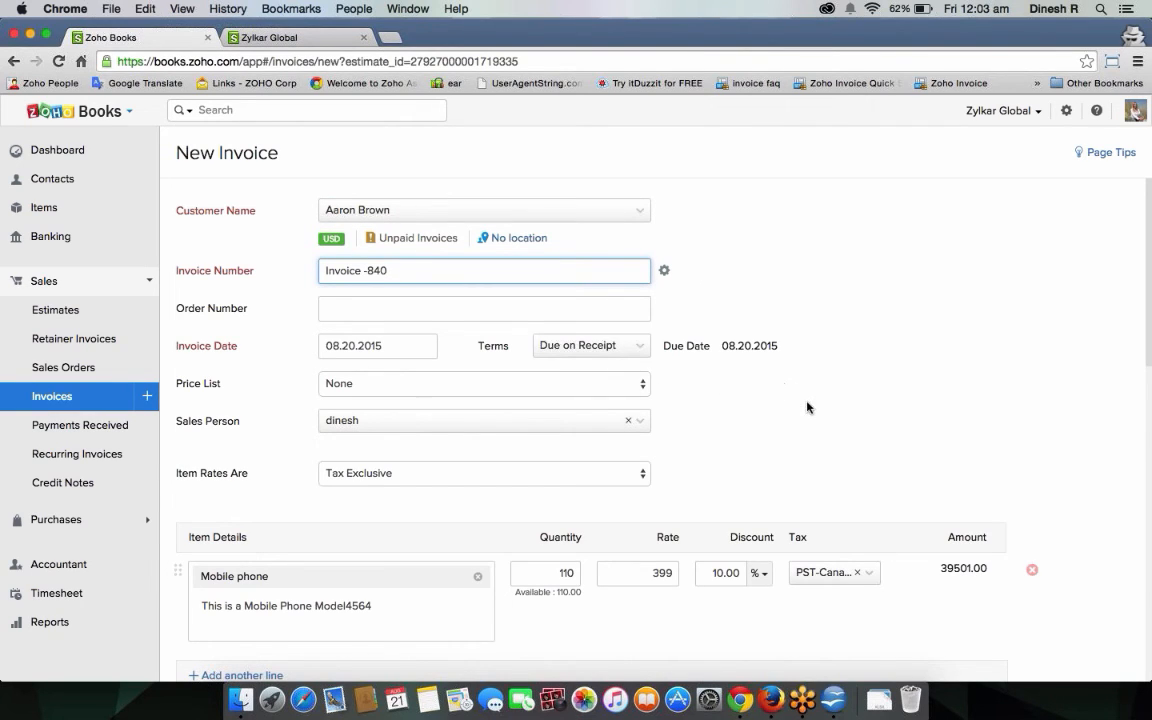
scroll(838, 437, "down", 10)
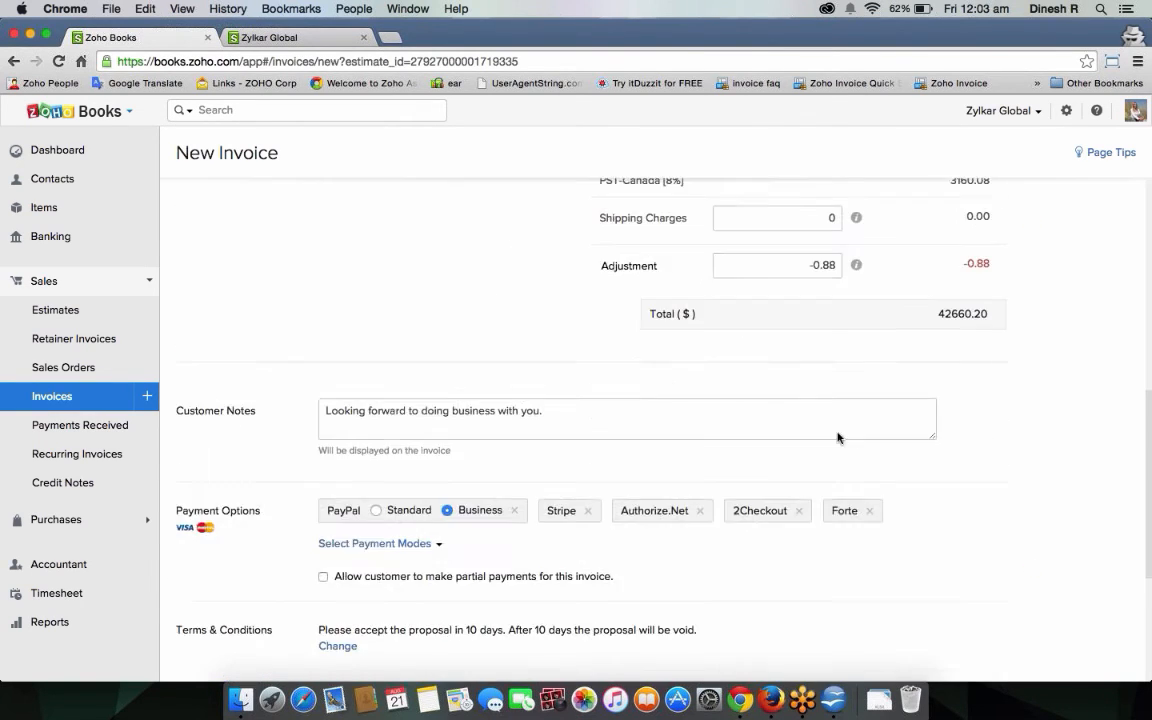
left_click_drag(170, 311, 267, 315)
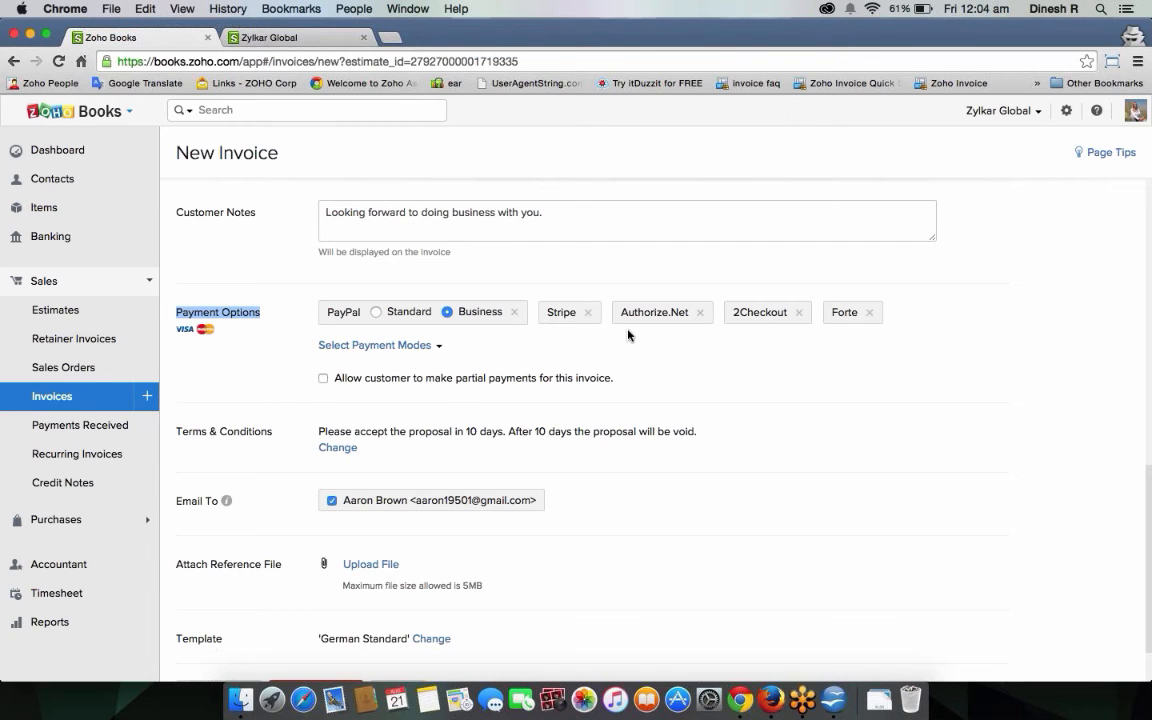
scroll(538, 332, "down", 1)
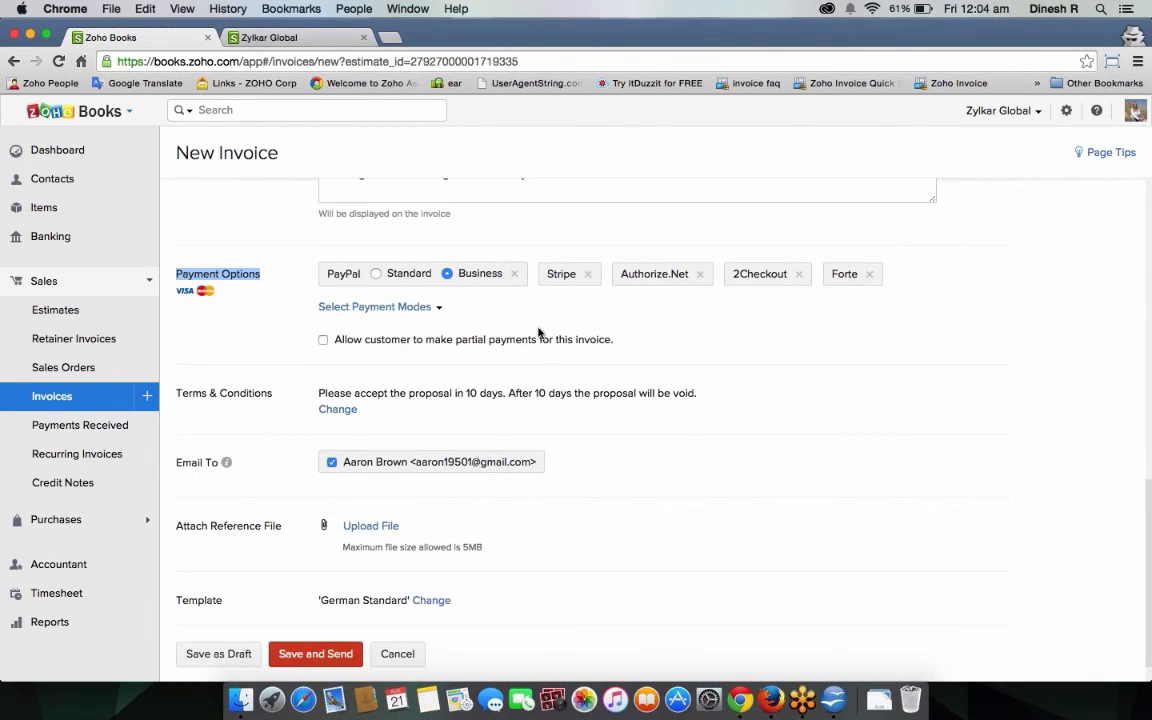
scroll(538, 332, "up", 1)
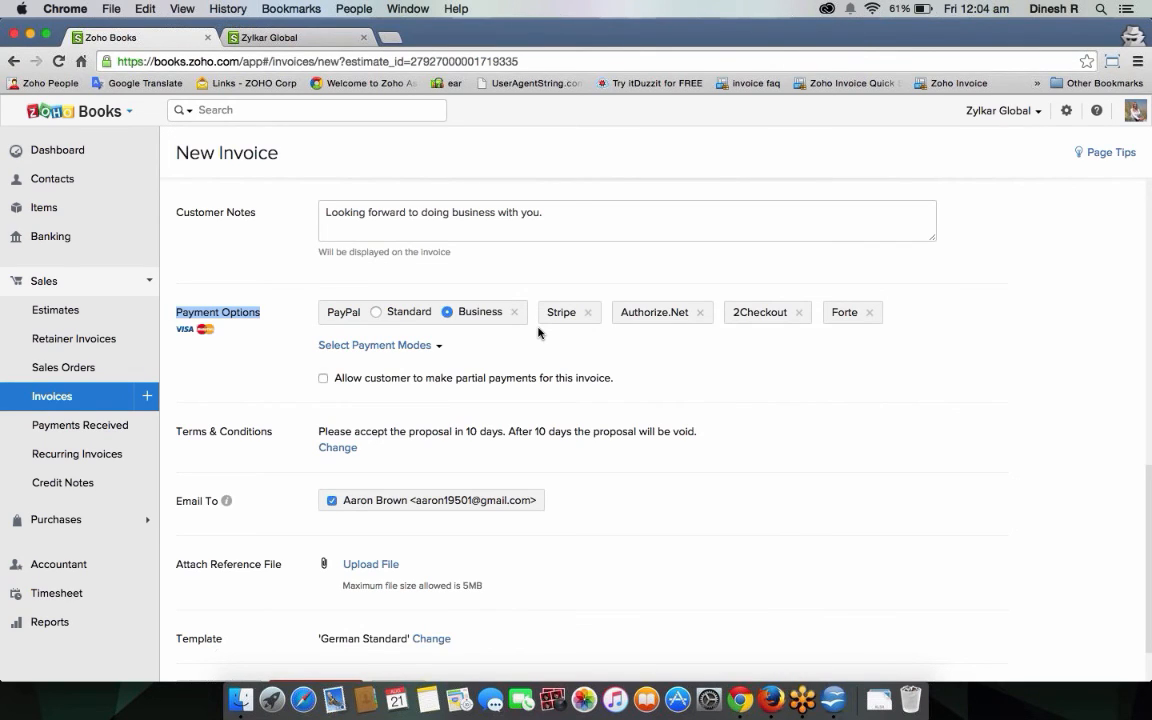
scroll(538, 332, "down", 1)
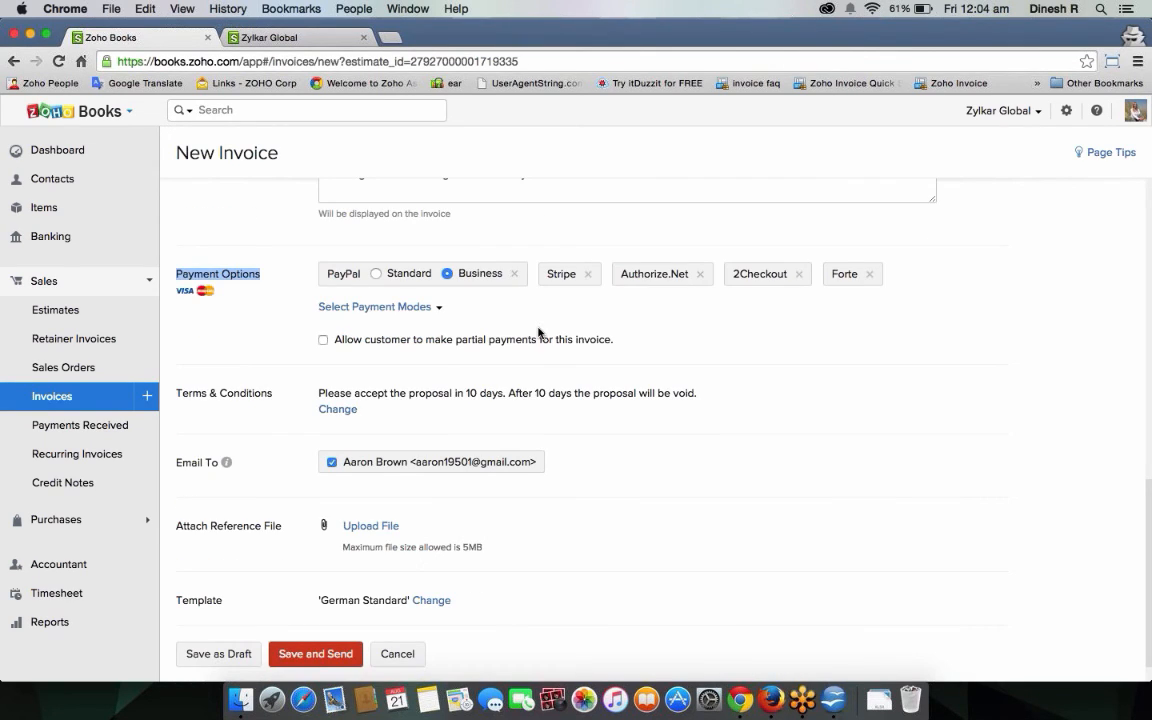
scroll(538, 332, "down", 1)
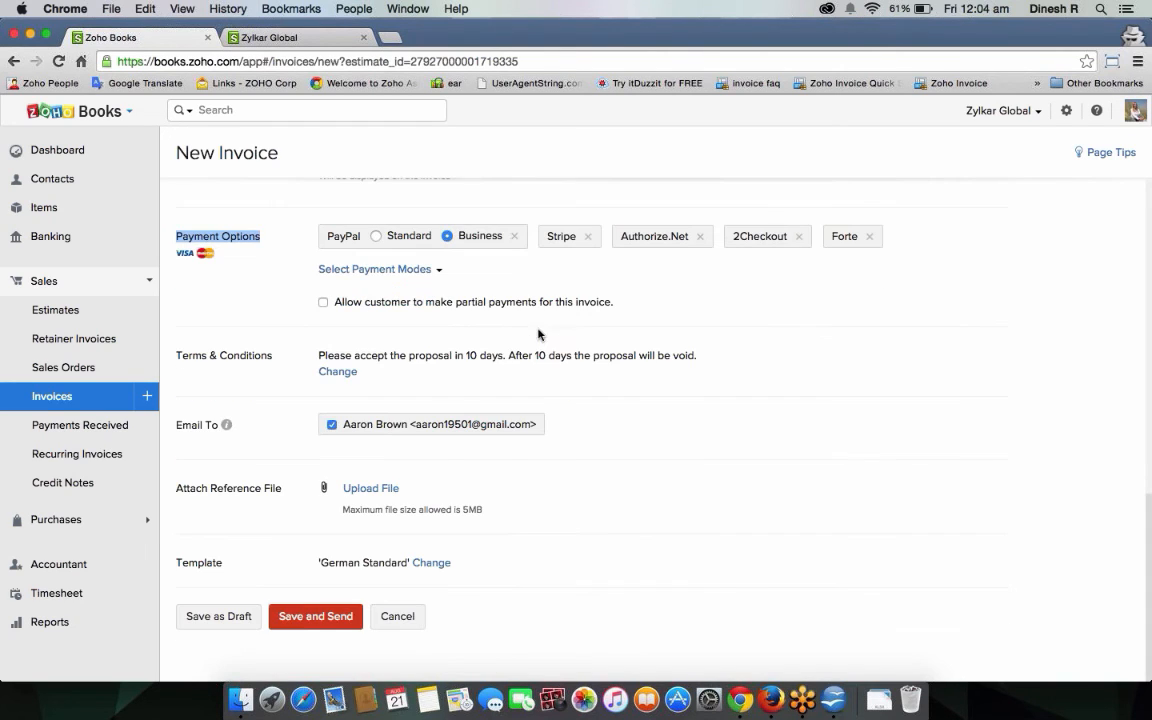
left_click(298, 619)
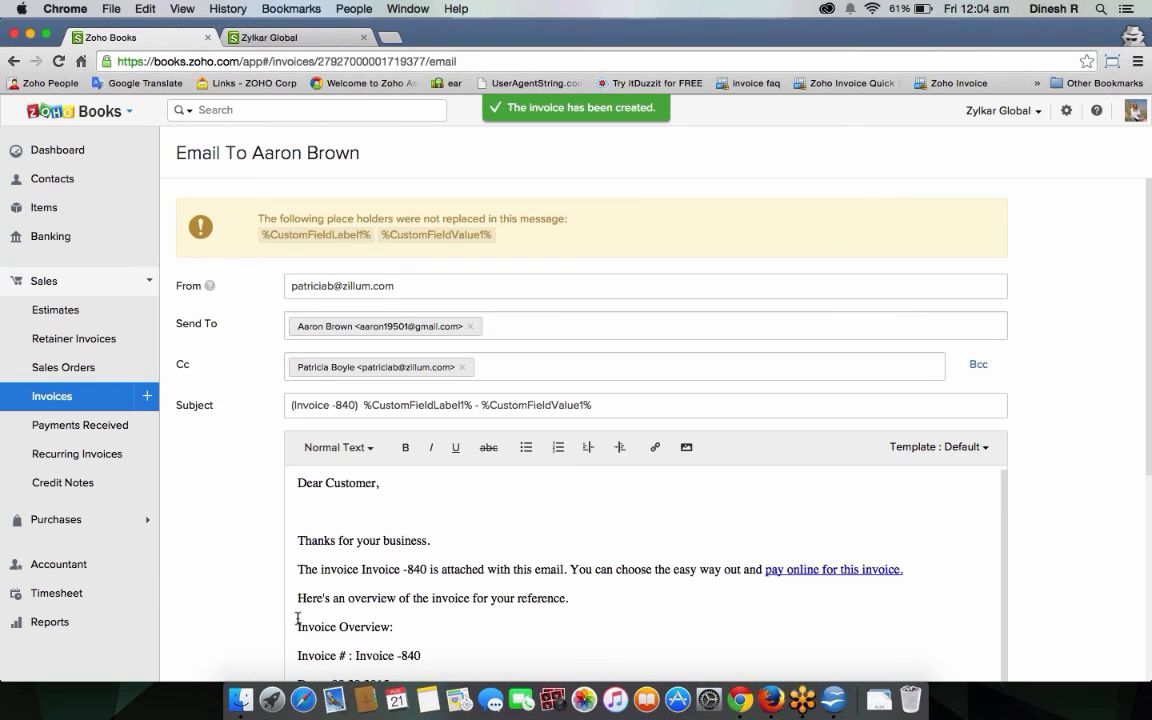
Trim the email subject down to just 'Invoice -840' by deleting the placeholder text.
left_click(655, 404)
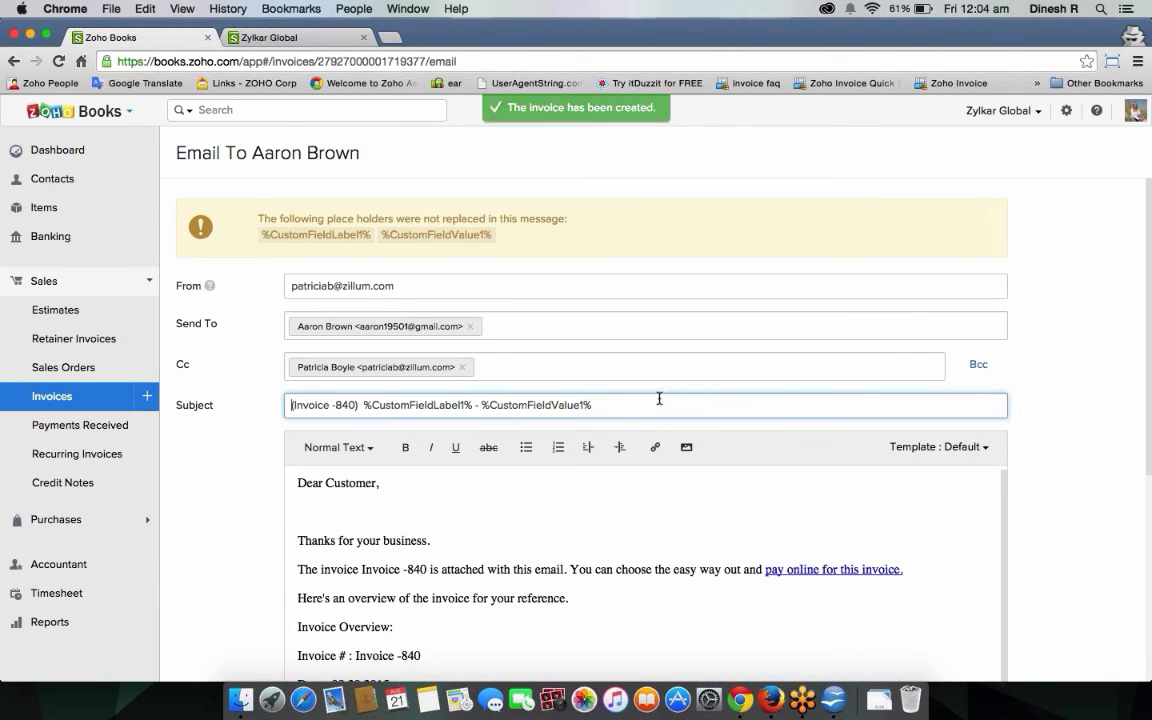
left_click_drag(604, 405, 366, 404)
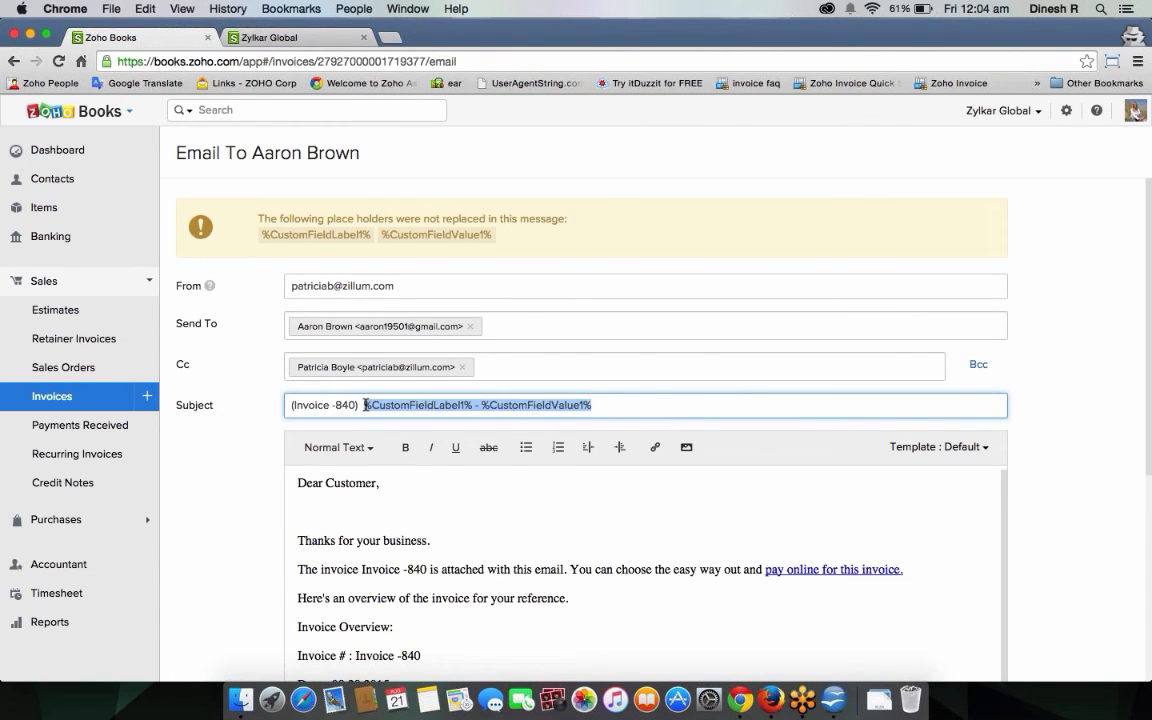
key("BackSpace")
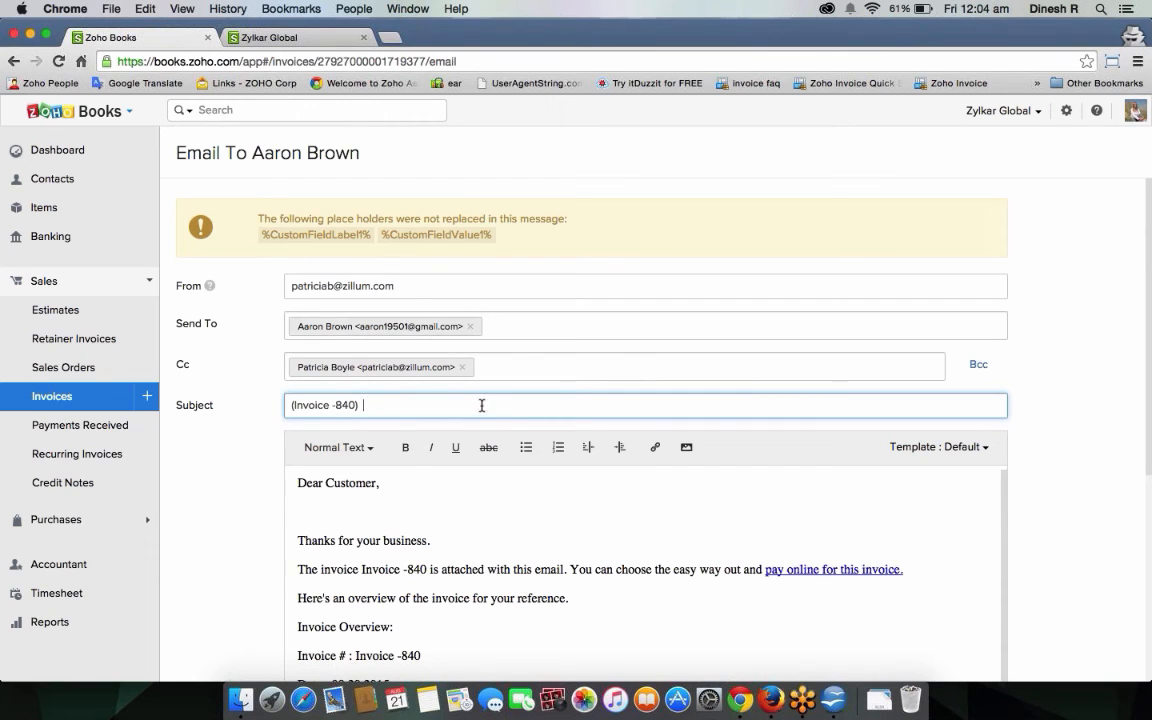
Send the Invoice -840 email, then bring up the customer's client portal home page.
scroll(579, 507, "down", 5)
scroll(673, 402, "up", 1)
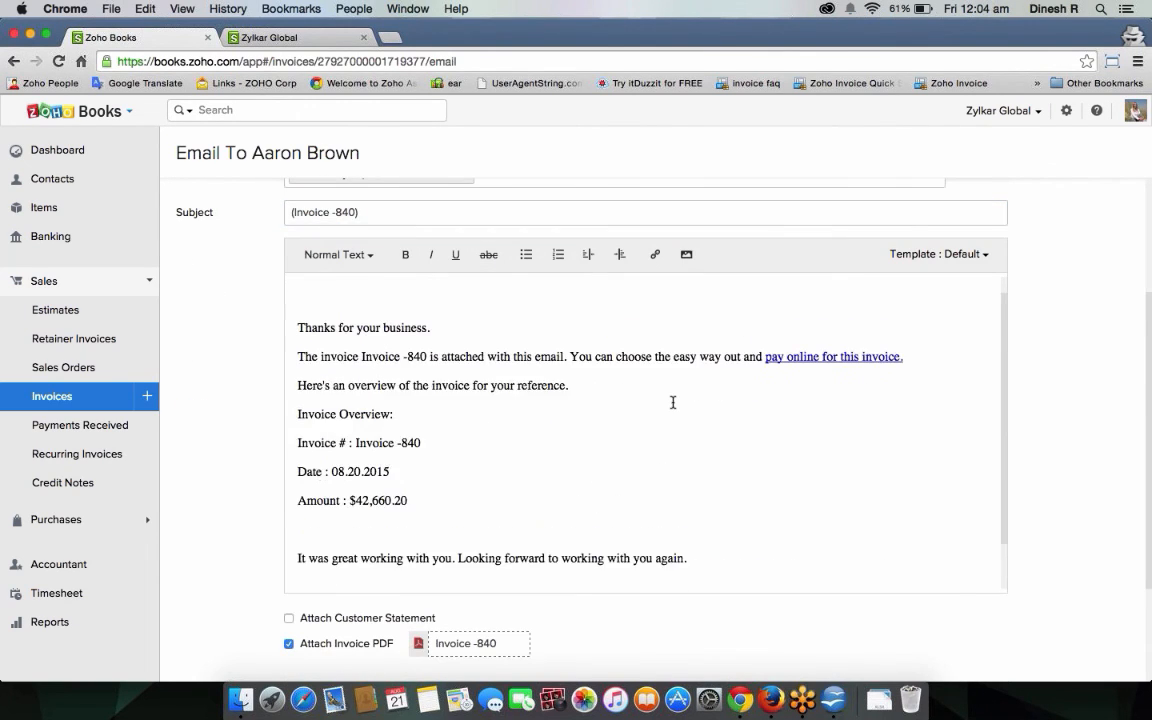
scroll(673, 402, "down", 3)
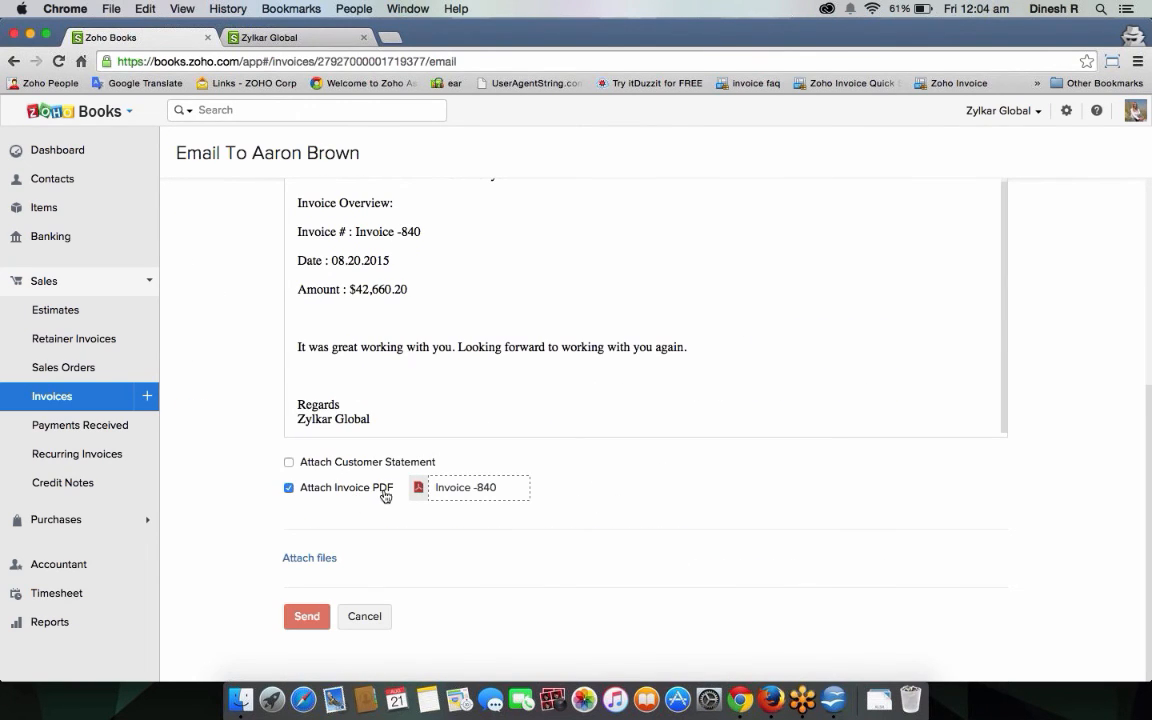
scroll(430, 460, "up", 2)
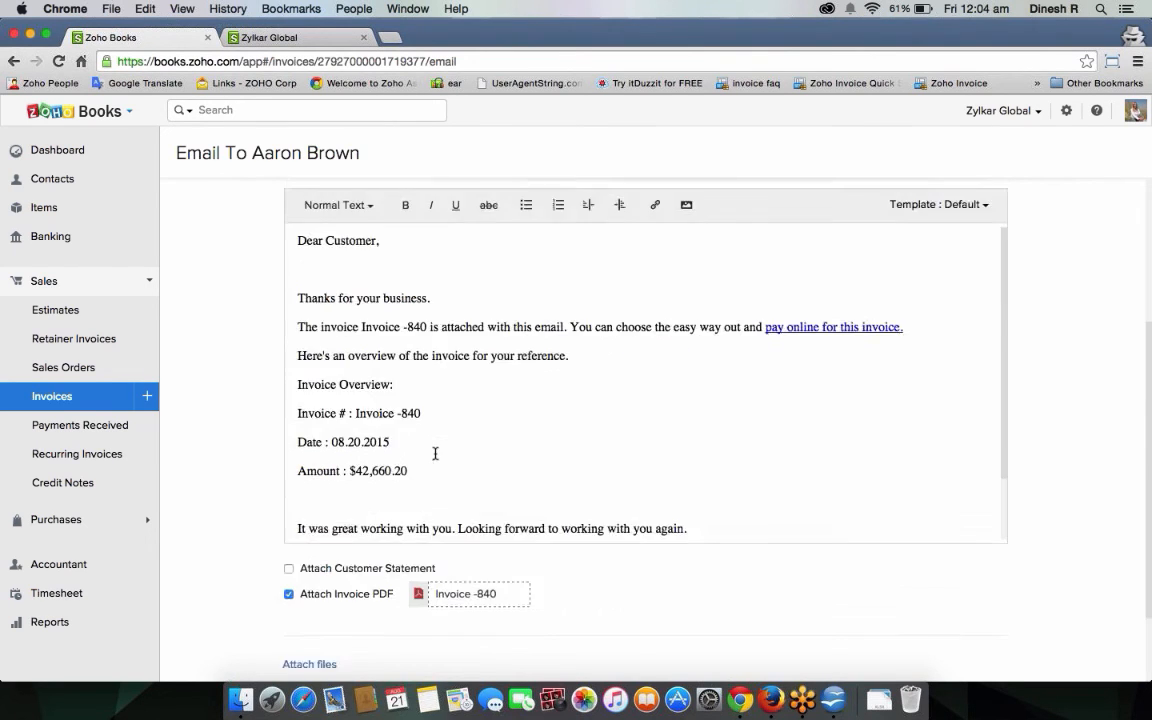
scroll(435, 453, "up", 5)
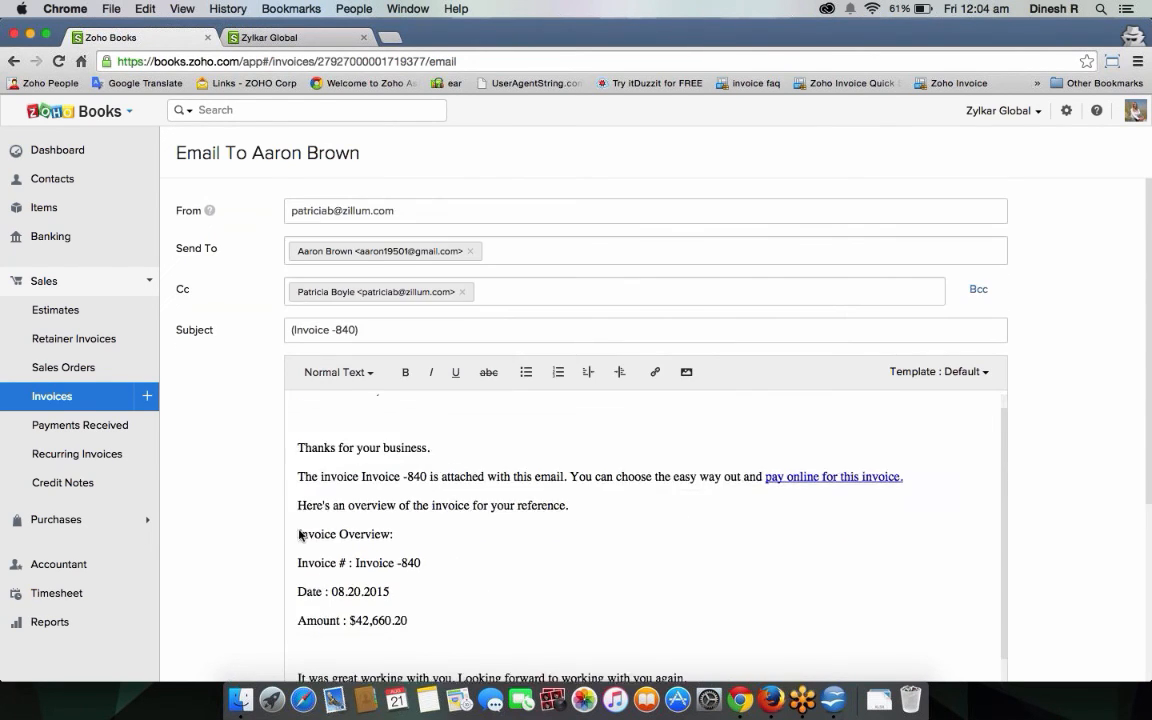
scroll(300, 535, "down", 5)
left_click(334, 603)
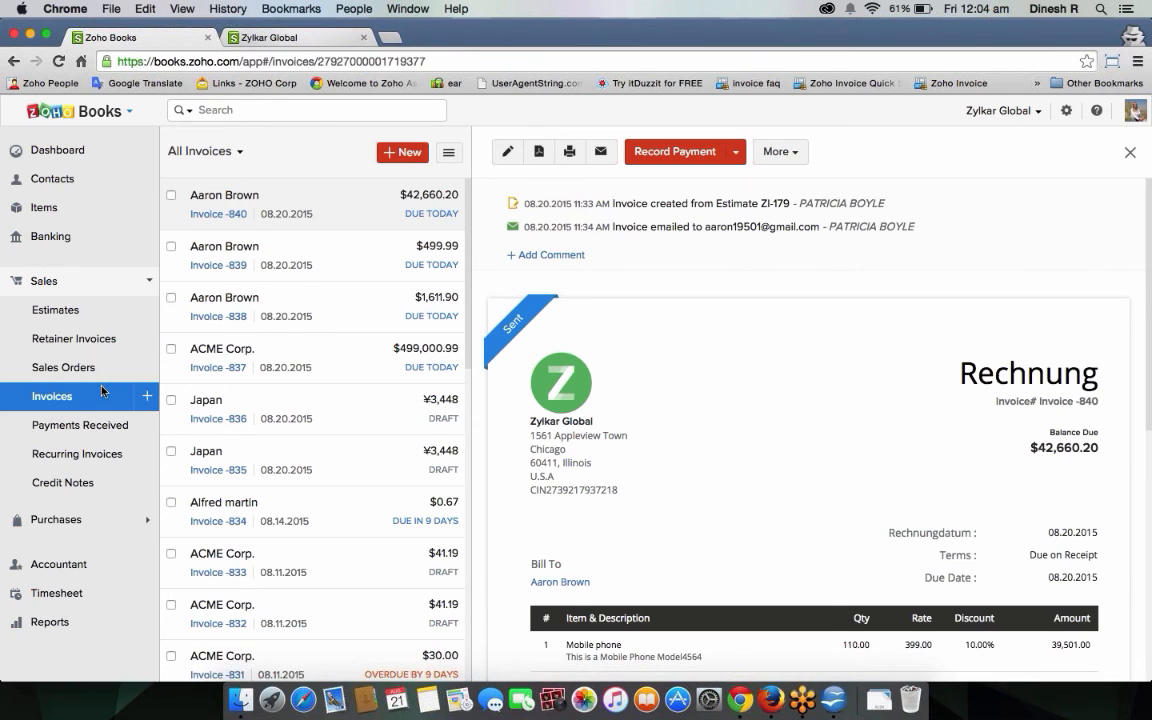
key("ctrl+Tab")
left_click(66, 175)
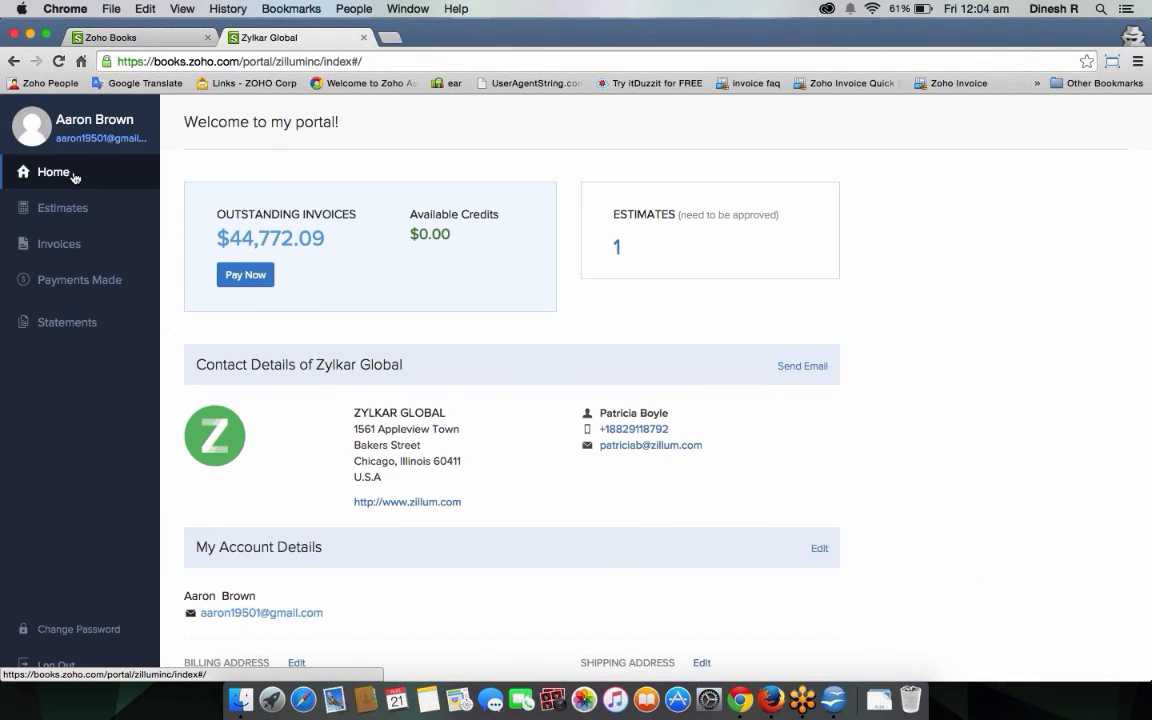
Open Invoice -840 from the client portal's invoice list.
left_click(75, 245)
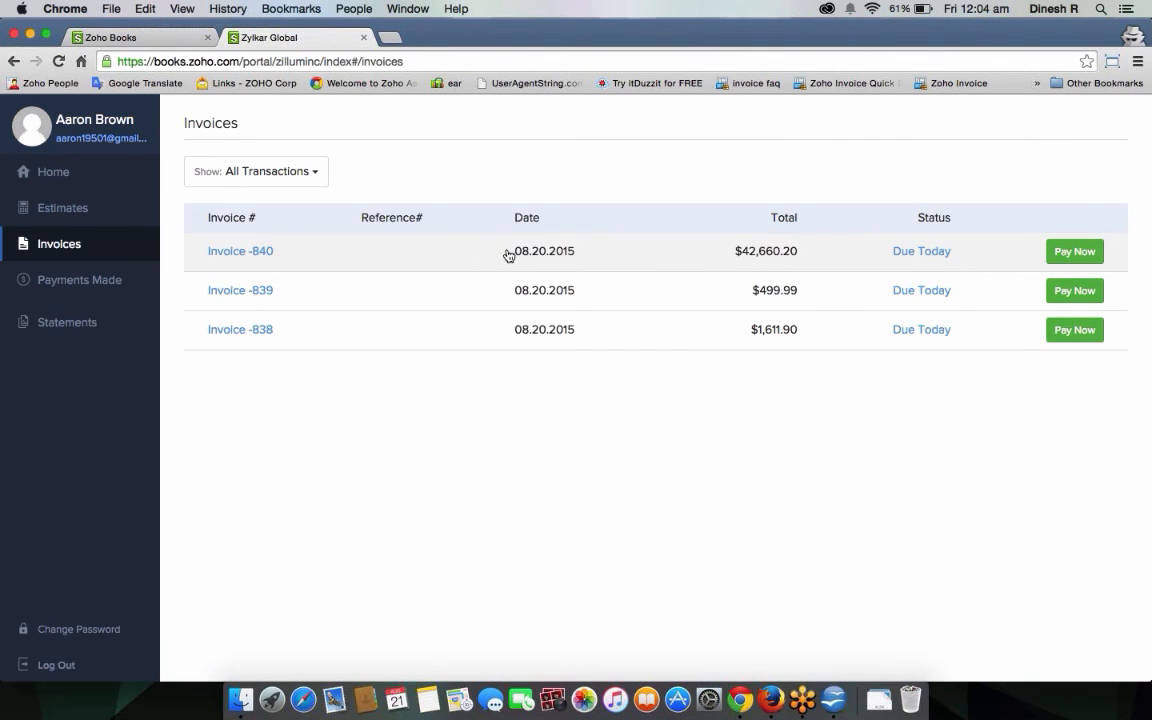
left_click(509, 256)
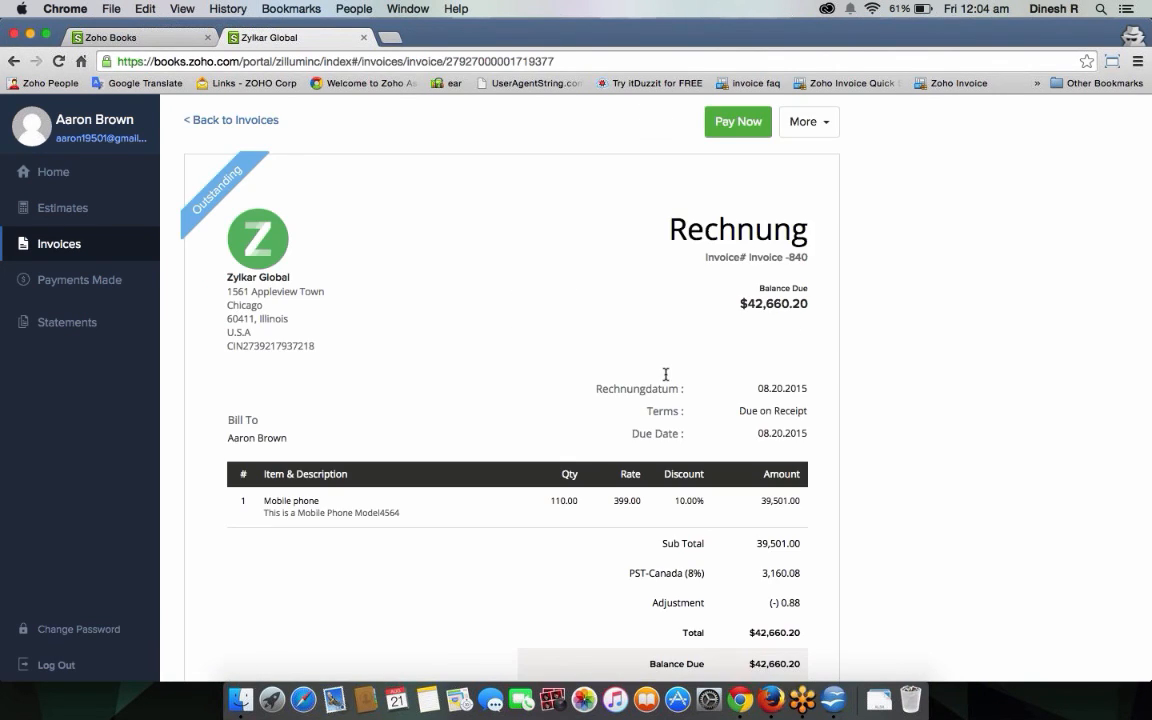
scroll(665, 378, "down", 10)
scroll(666, 381, "up", 10)
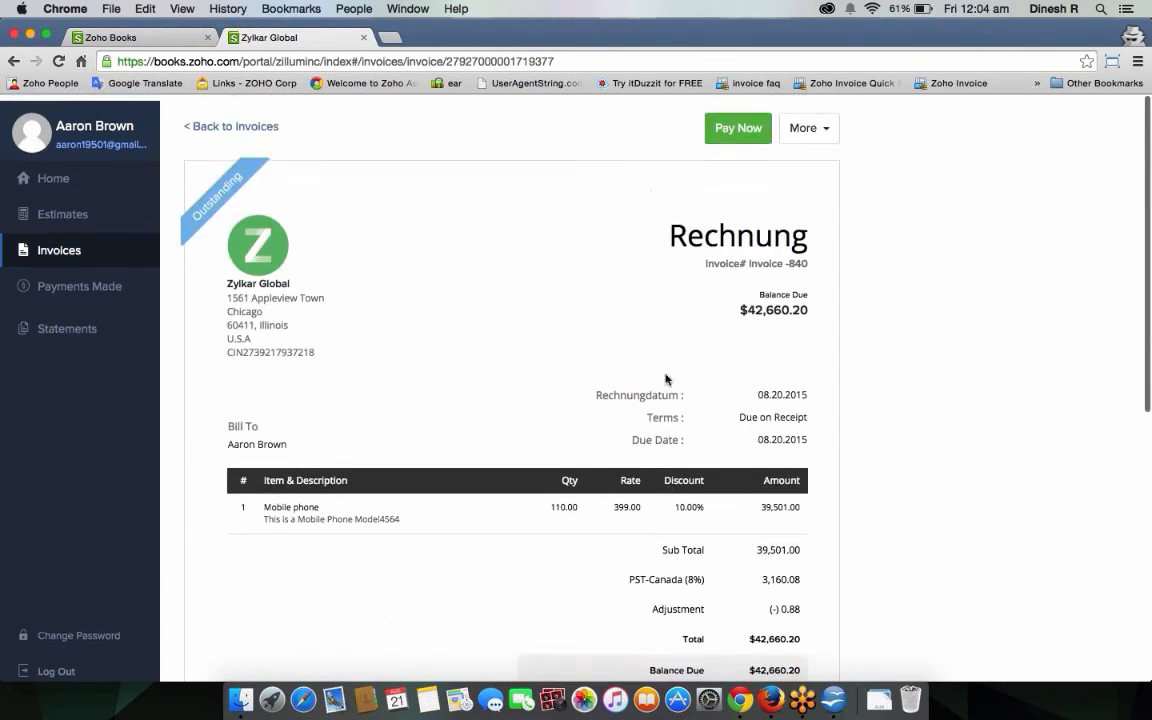
Pay the $42,660.20 balance online, choosing PayPal and proceeding to its payment page.
left_click(742, 122)
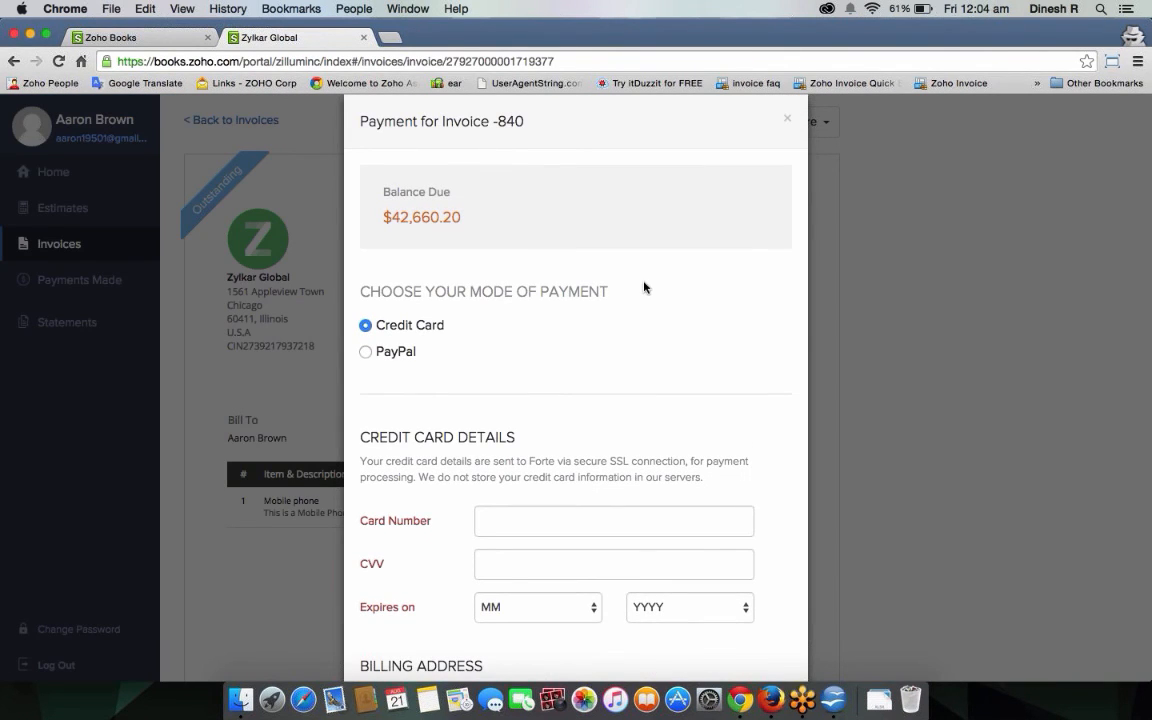
scroll(643, 288, "down", 3)
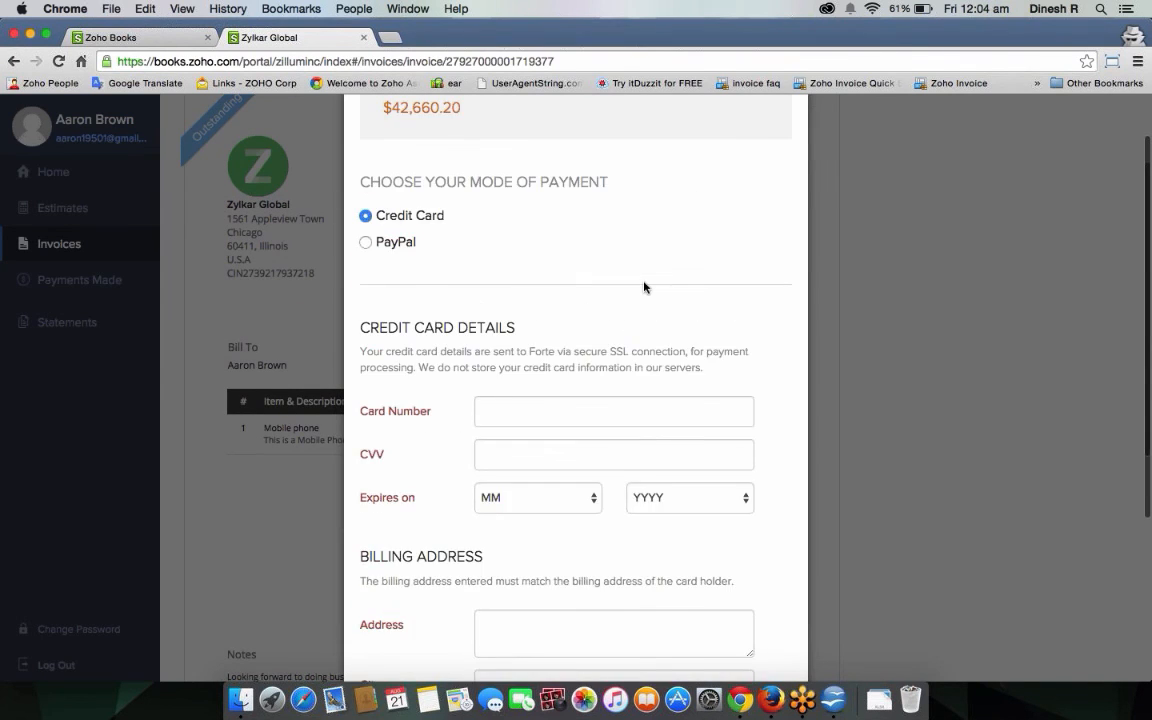
scroll(643, 288, "up", 1)
scroll(643, 288, "down", 5)
scroll(620, 290, "up", 5)
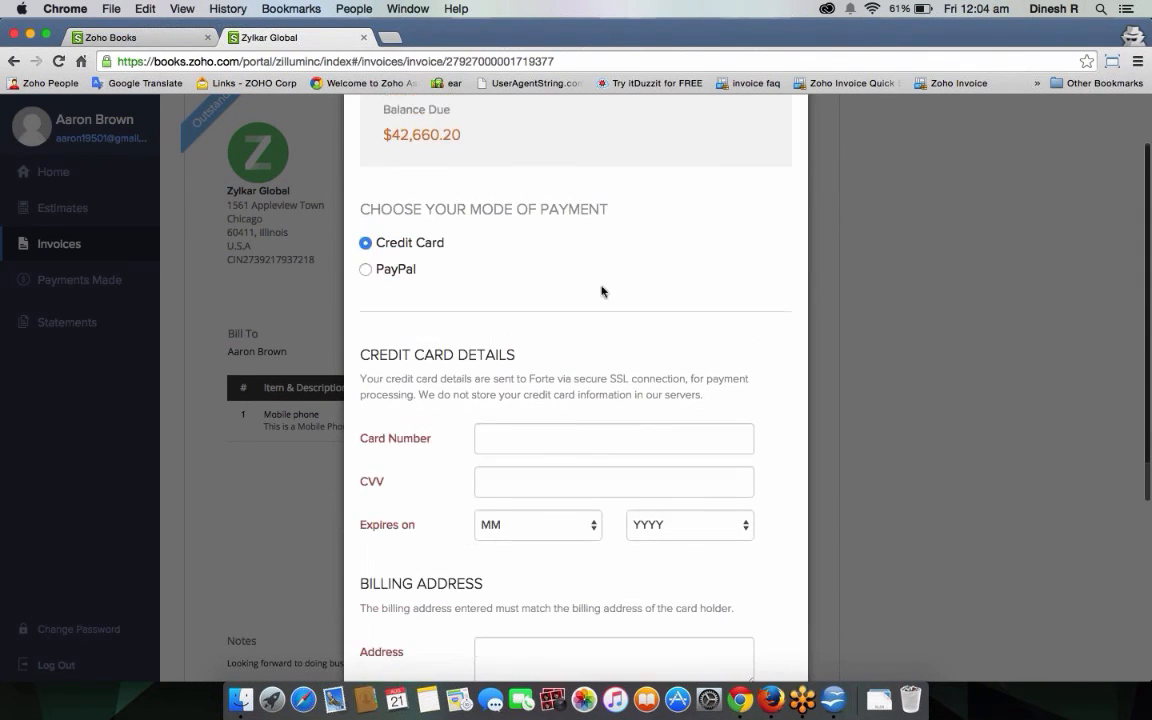
left_click(365, 268)
left_click(440, 410)
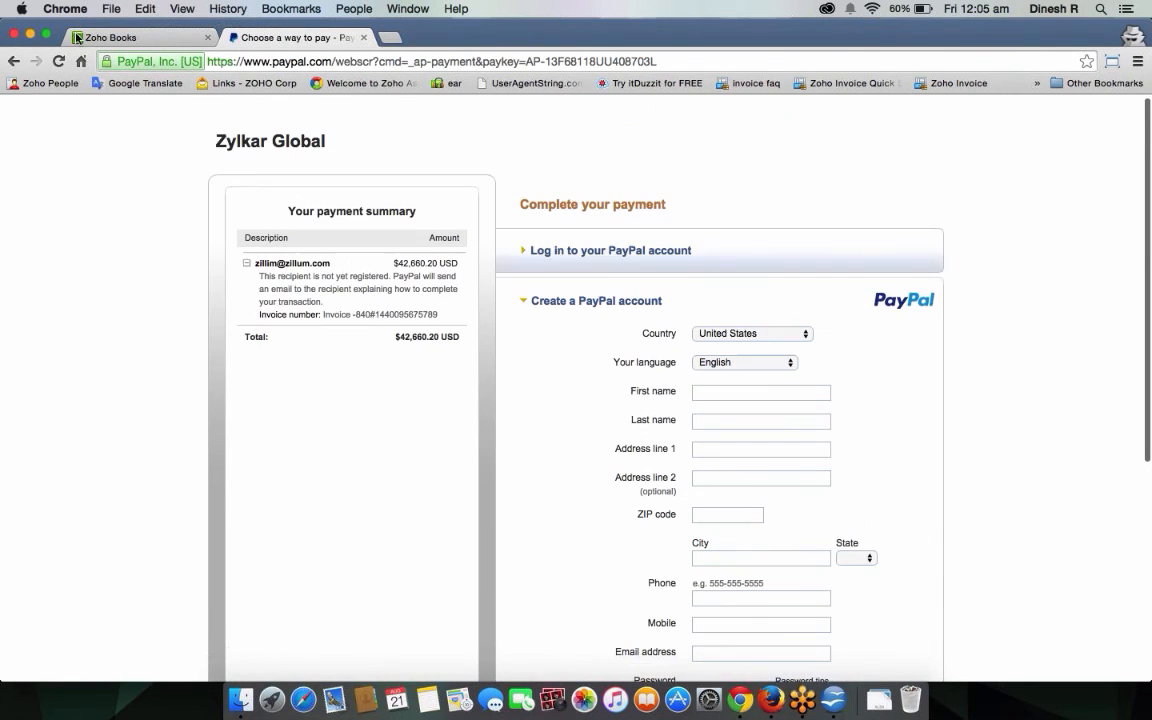
Go back from PayPal to the still-outstanding Invoice -840 in the portal.
left_click(15, 61)
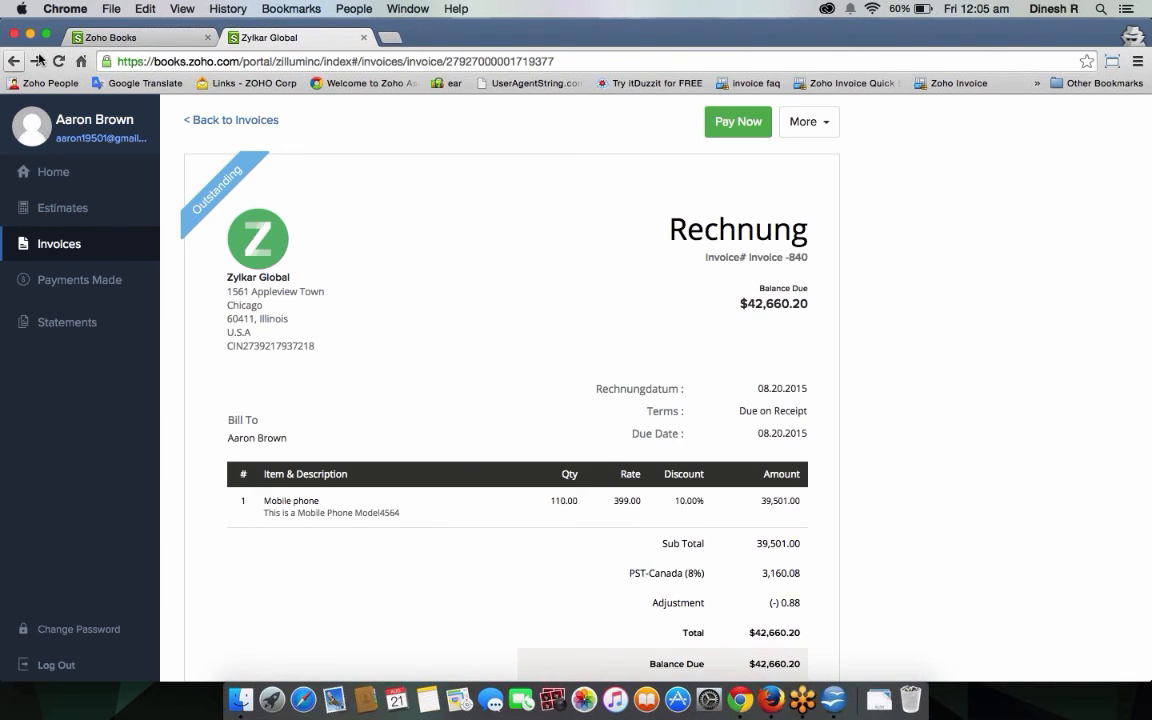
Check the portal's statement and Payments Made list, then return to Invoice -840 in Zoho Books.
left_click(88, 318)
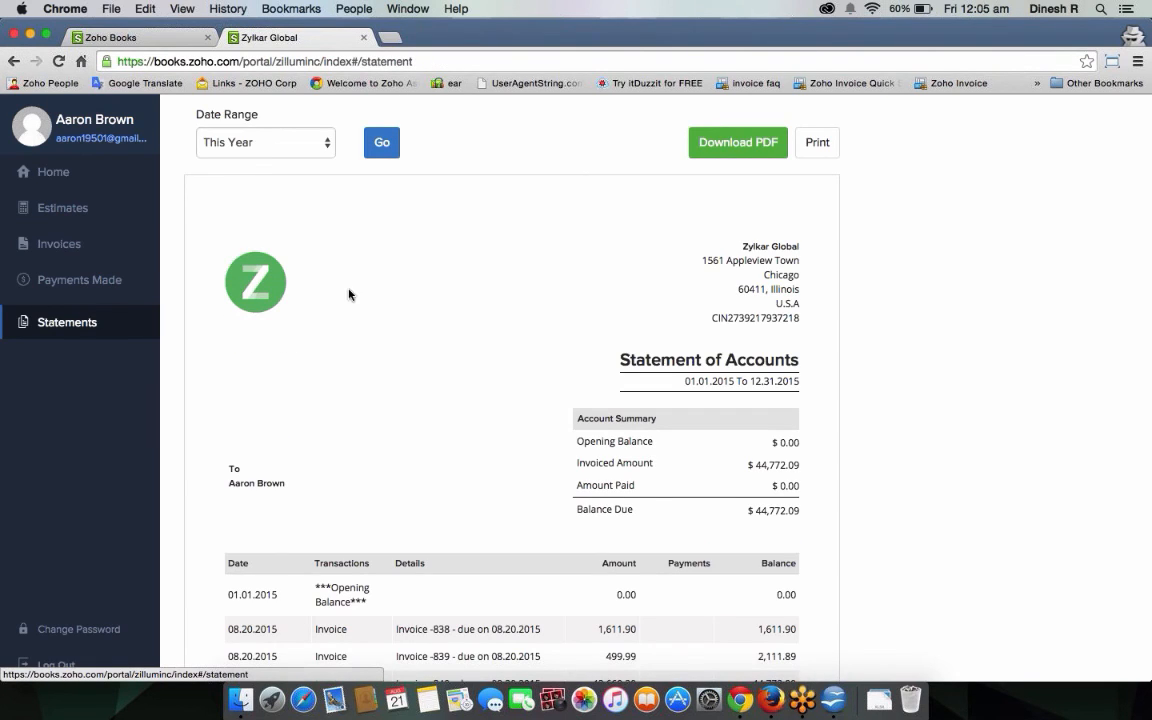
scroll(544, 348, "up", 1)
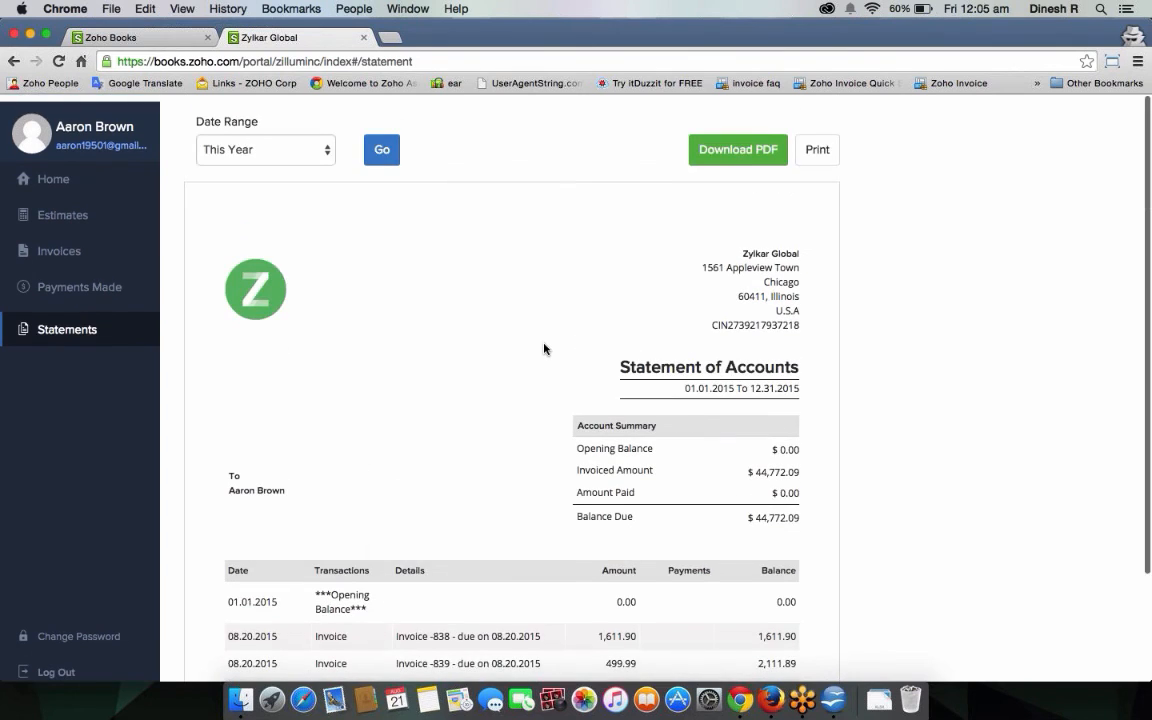
scroll(544, 348, "down", 1)
left_click(290, 146)
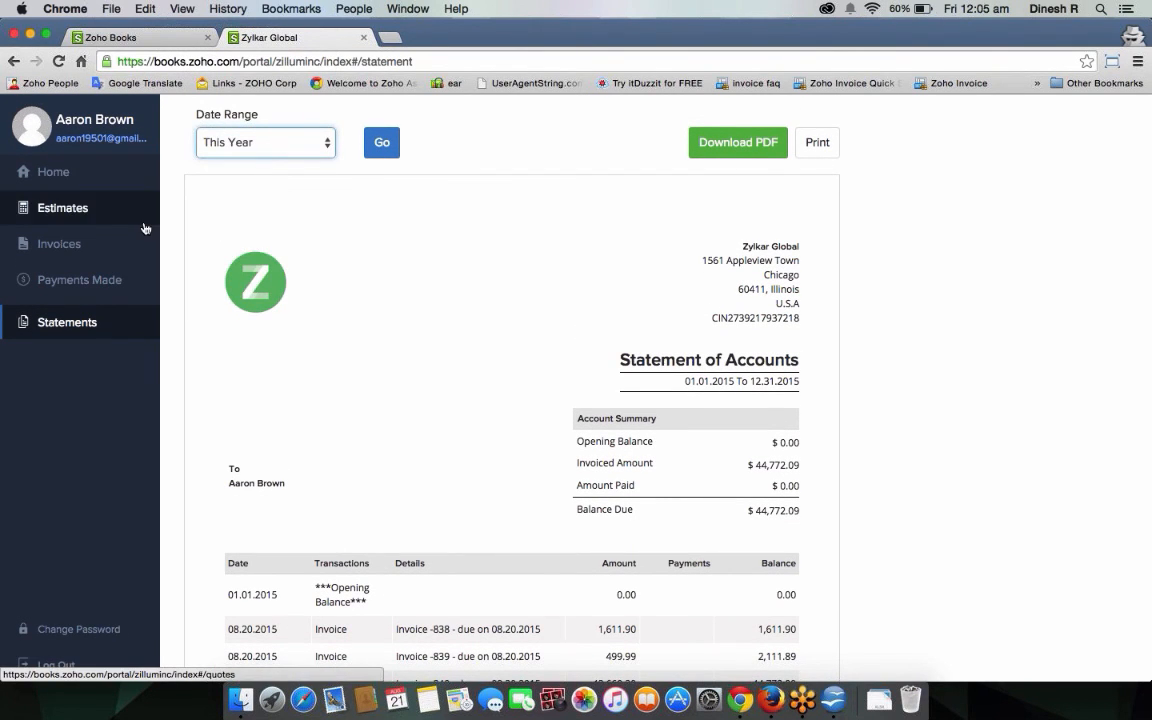
left_click(120, 277)
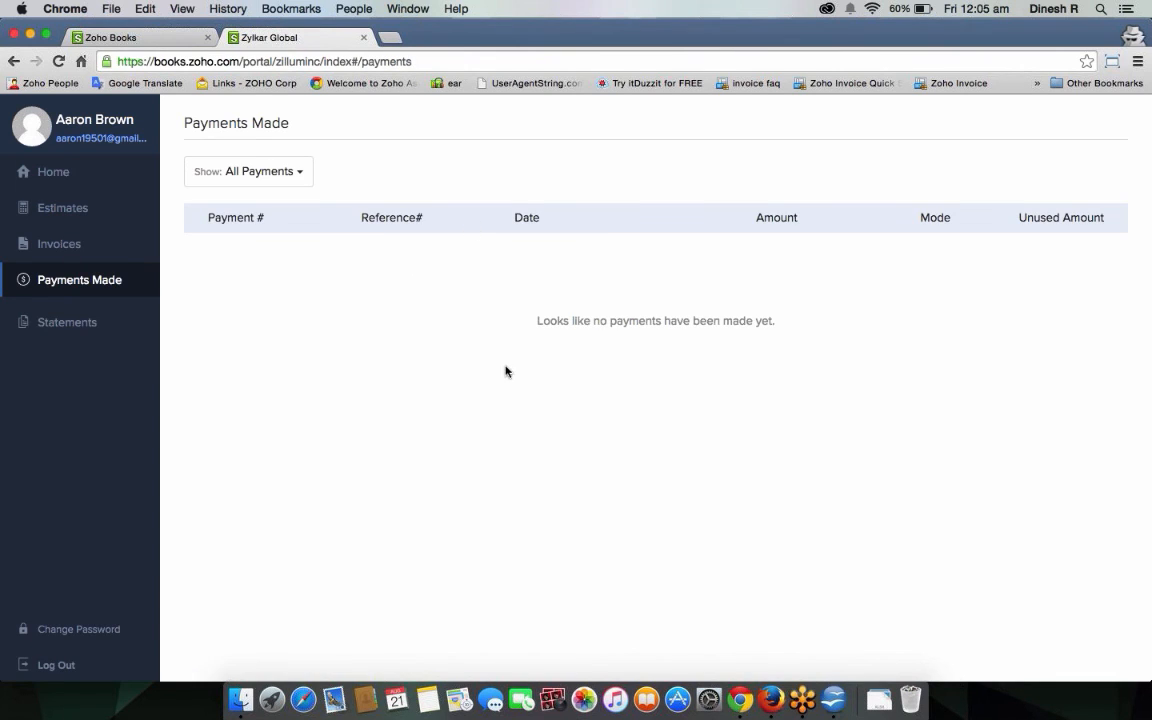
left_click(155, 40)
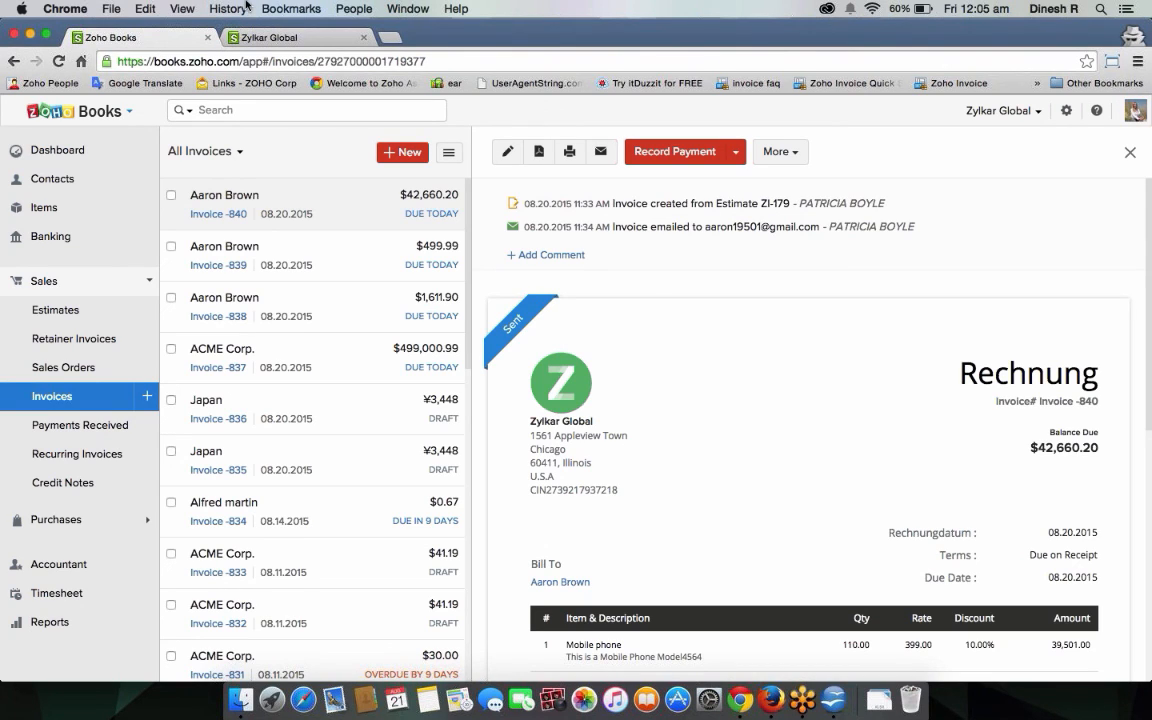
Start a payment for Invoice -840 at the full amount, leaving tax deduction off.
left_click(595, 141)
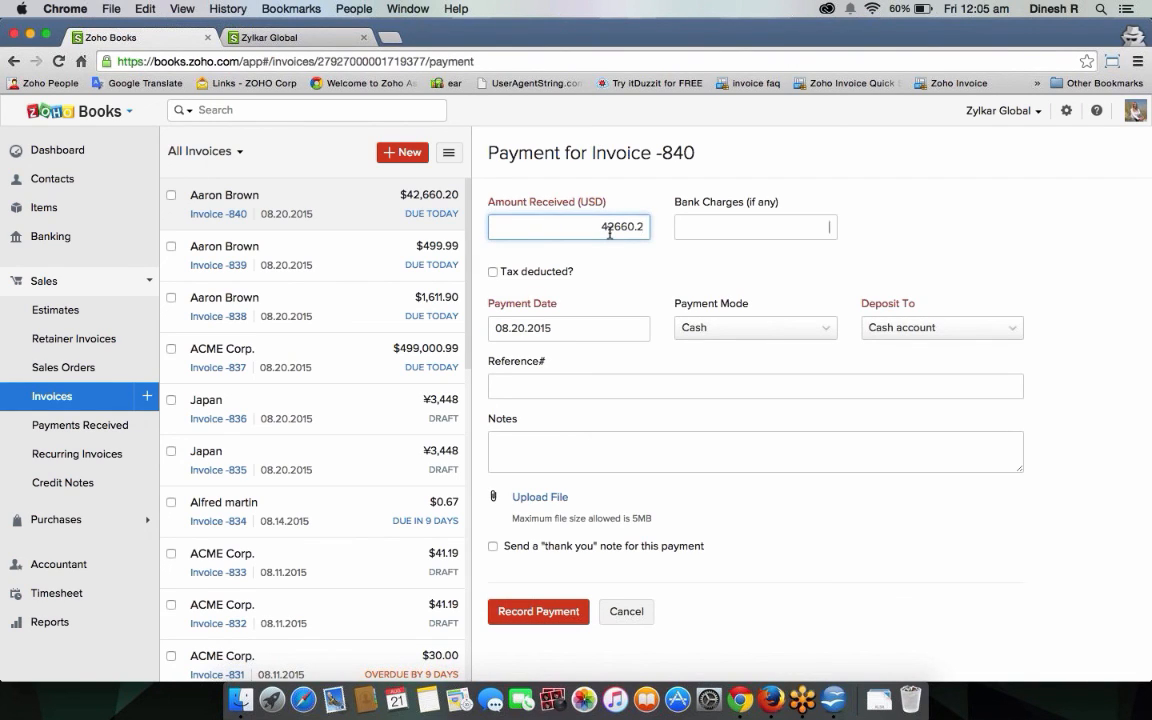
key("Tab")
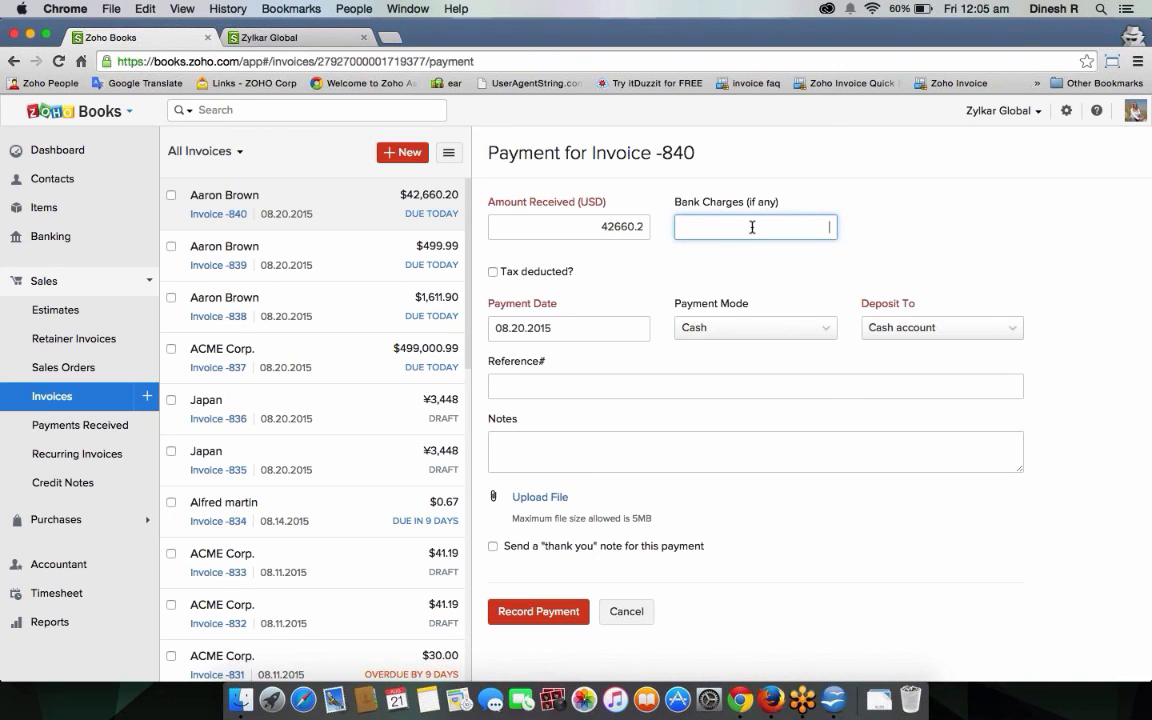
left_click(492, 271)
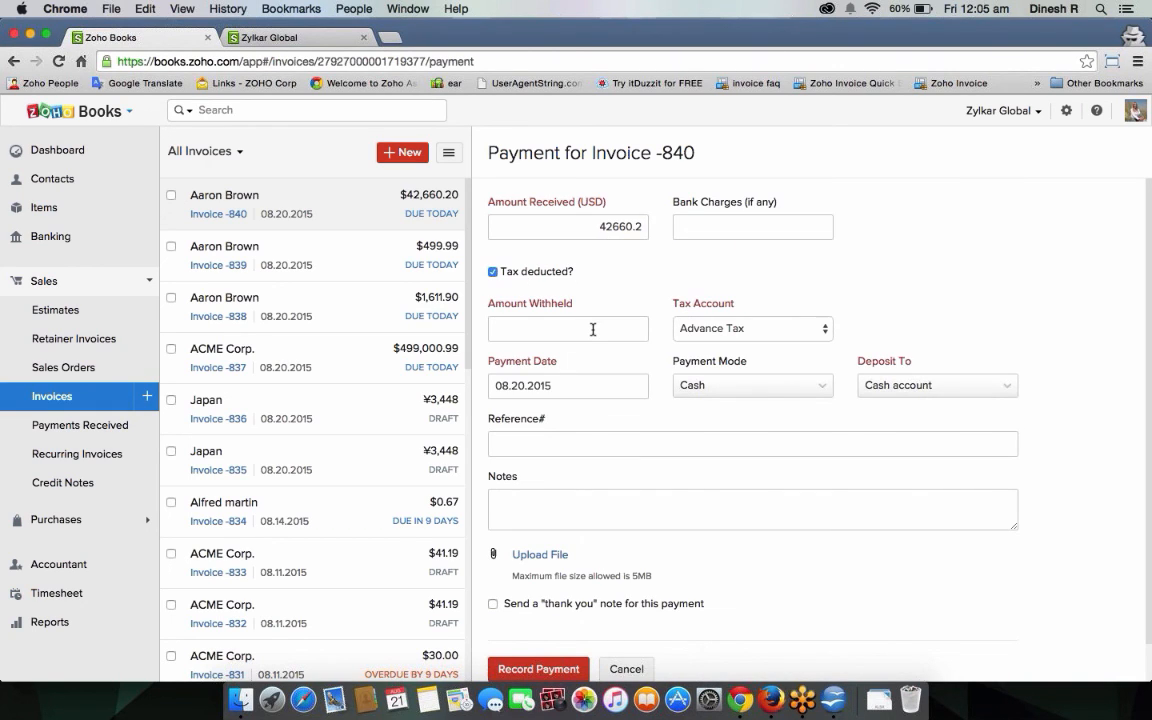
left_click(593, 329)
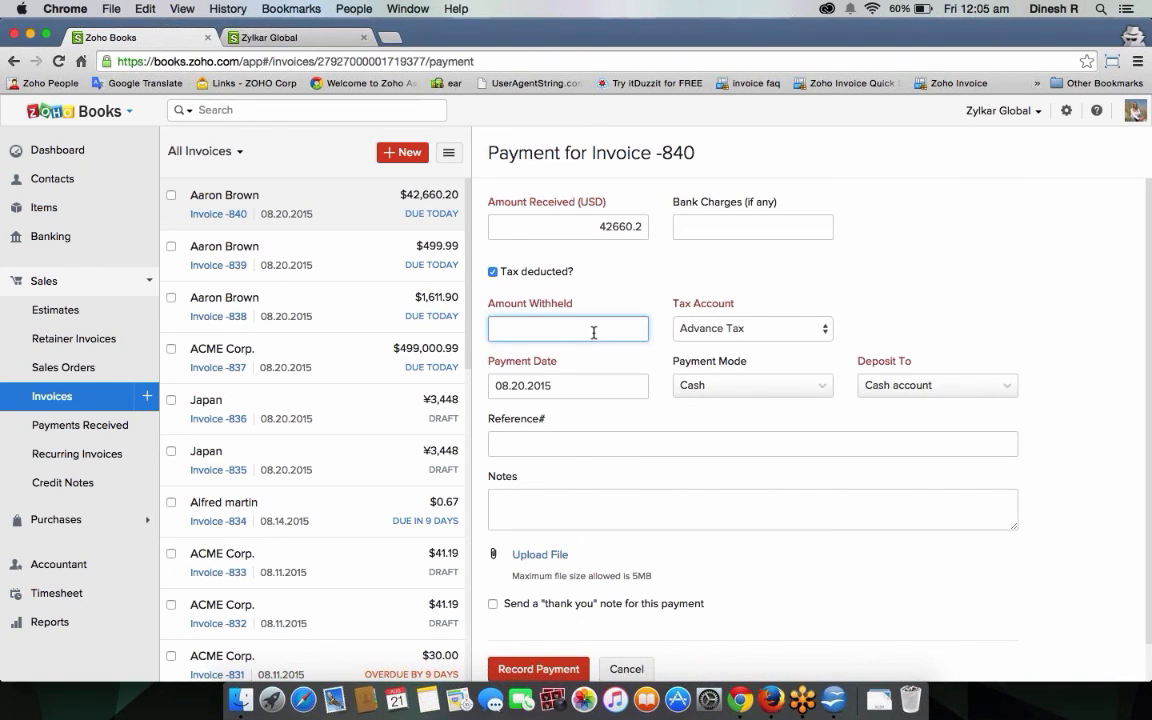
left_click(748, 327)
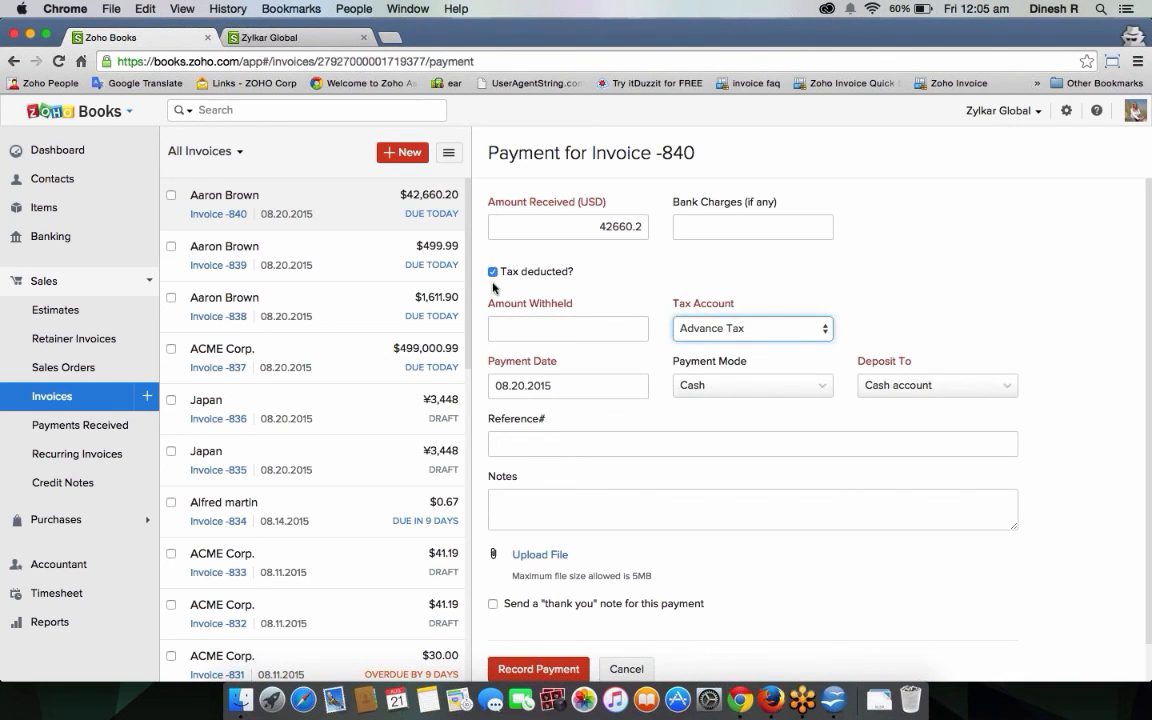
left_click(492, 271)
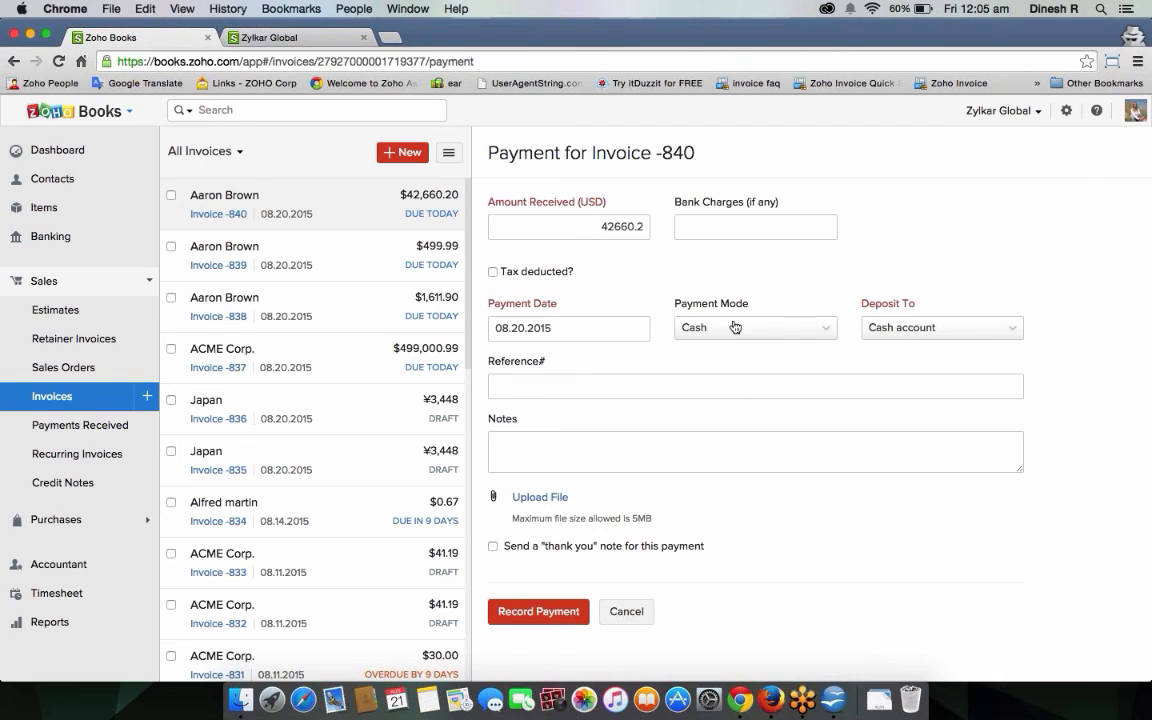
Record the $42,660.20 payment as Cash into Cash account with a thank-you note.
left_click(735, 327)
left_click(766, 271)
left_click(941, 333)
left_click(953, 297)
left_click(592, 394)
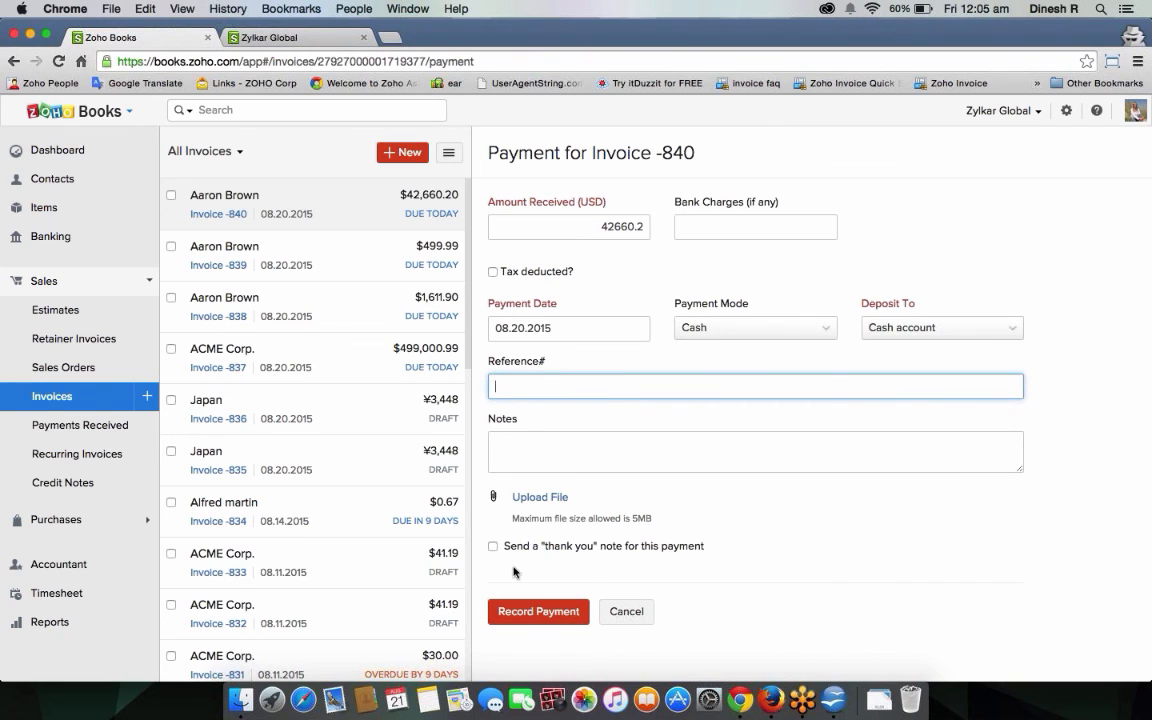
left_click(492, 547)
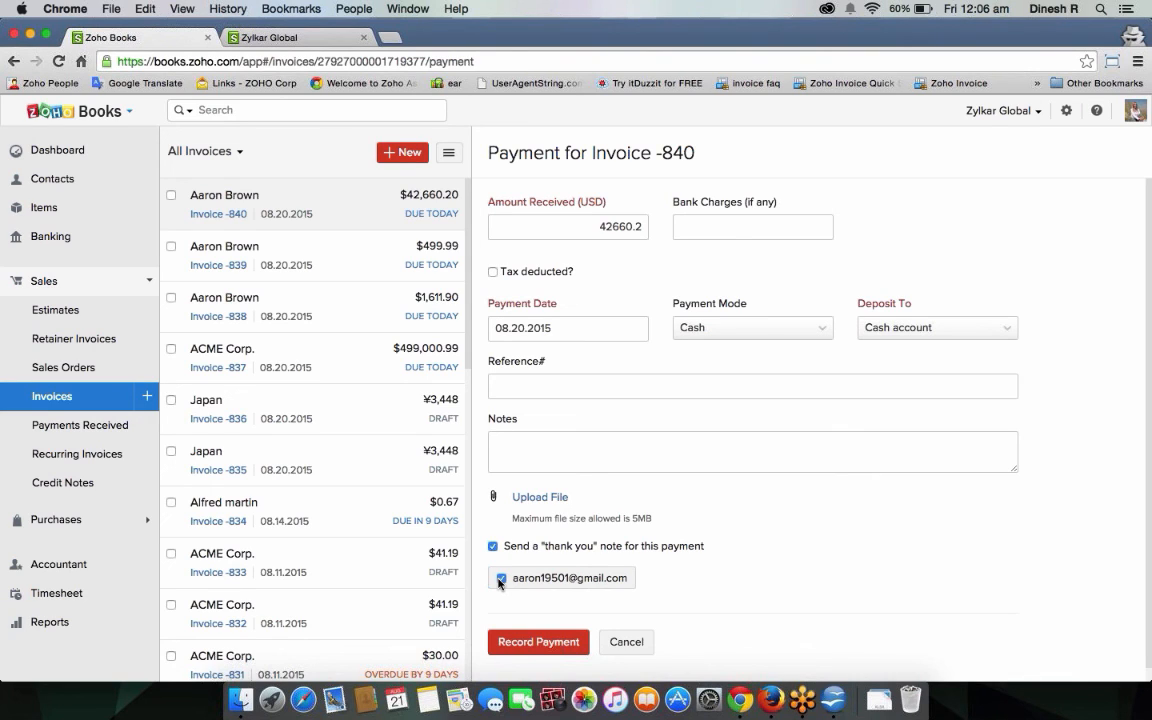
left_click(515, 642)
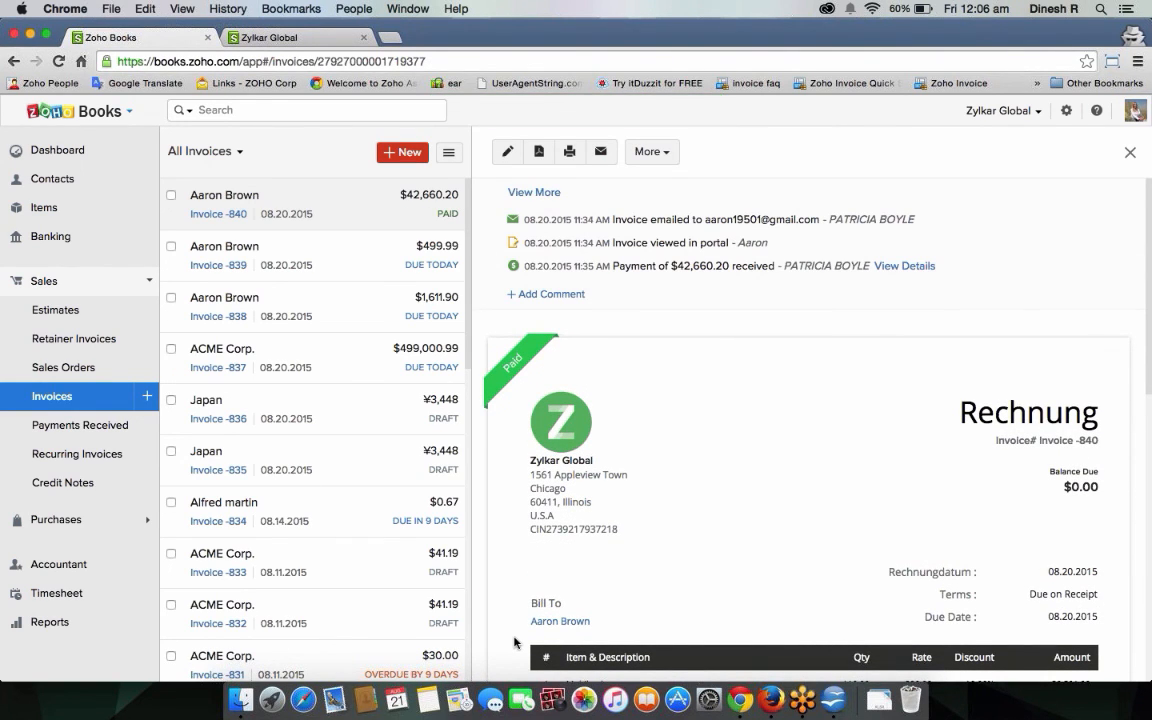
Review the Inventory Summary and FIFO Cost Lot Tracking reports.
left_click(43, 623)
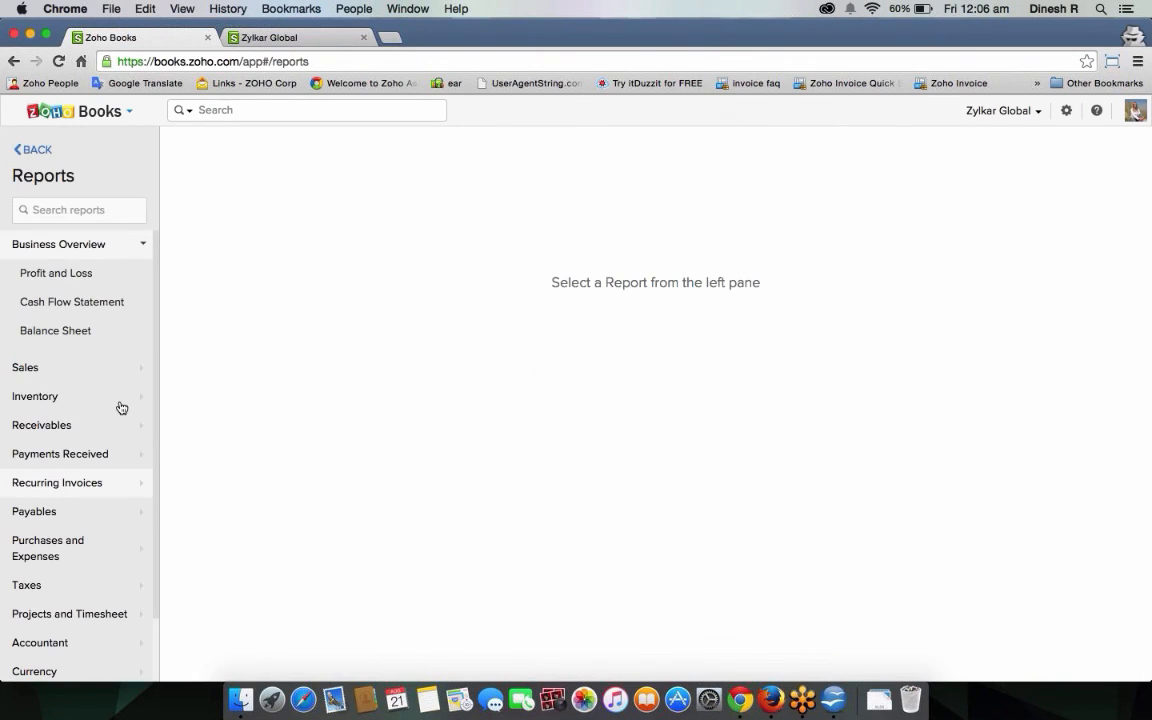
left_click(77, 395)
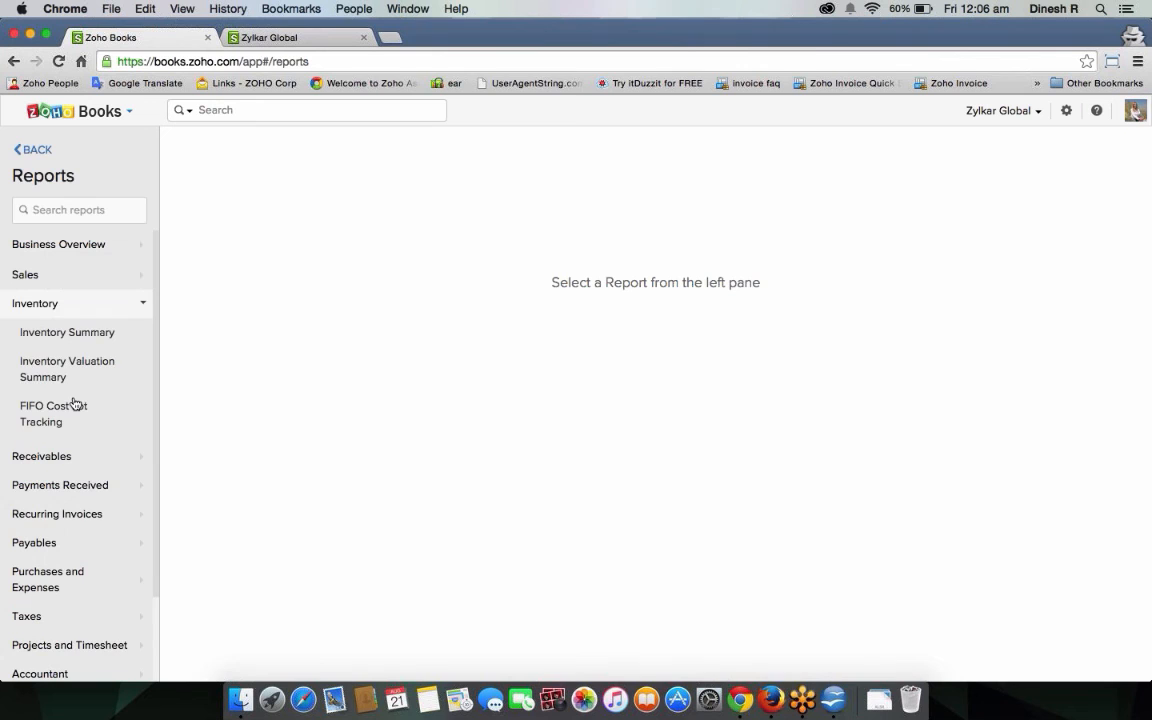
left_click(93, 330)
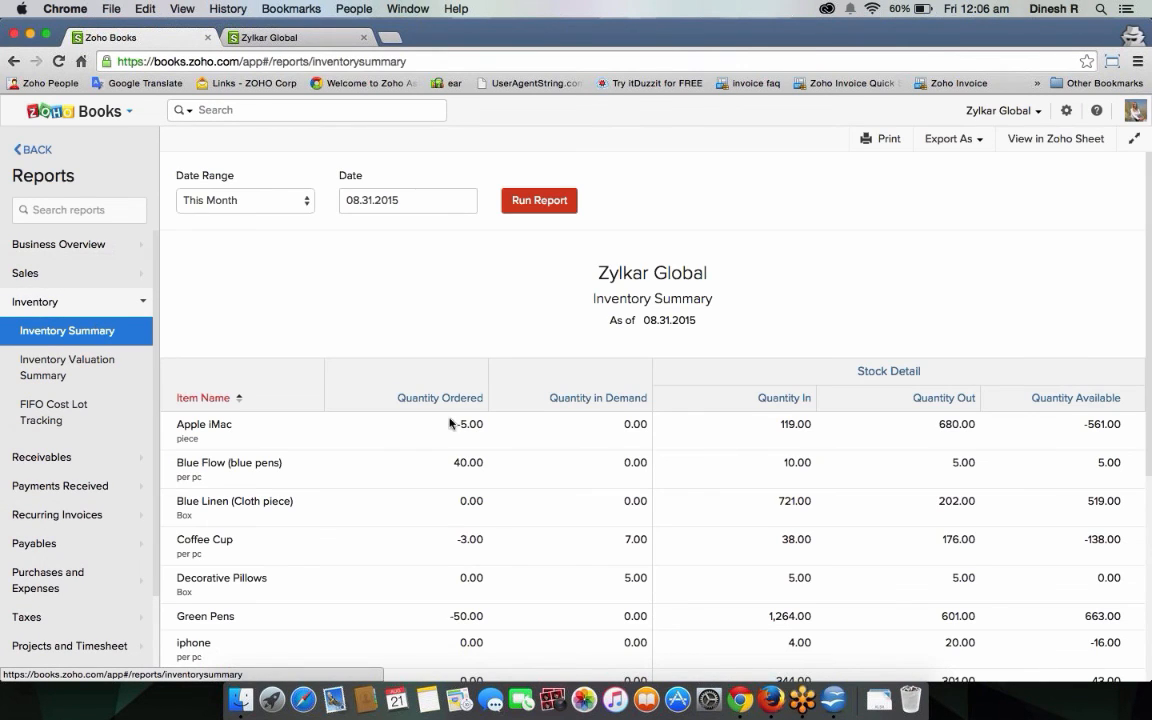
scroll(450, 424, "down", 5)
left_click_drag(168, 522, 278, 528)
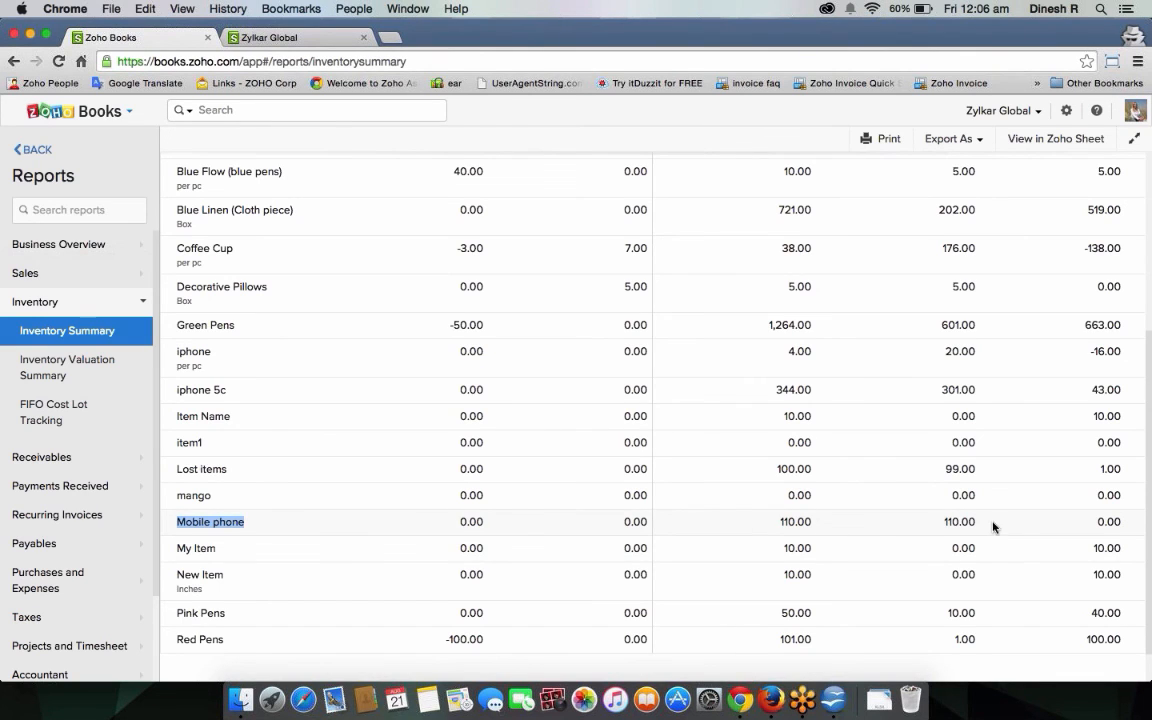
scroll(1041, 506, "up", 3)
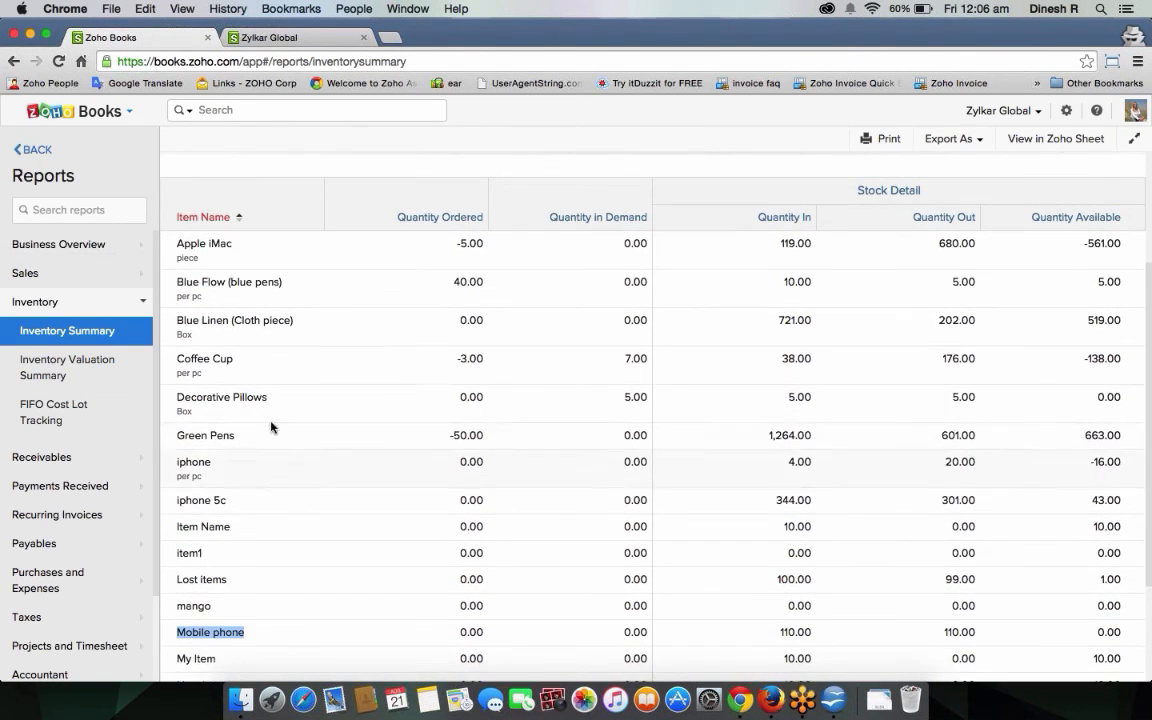
left_click(85, 400)
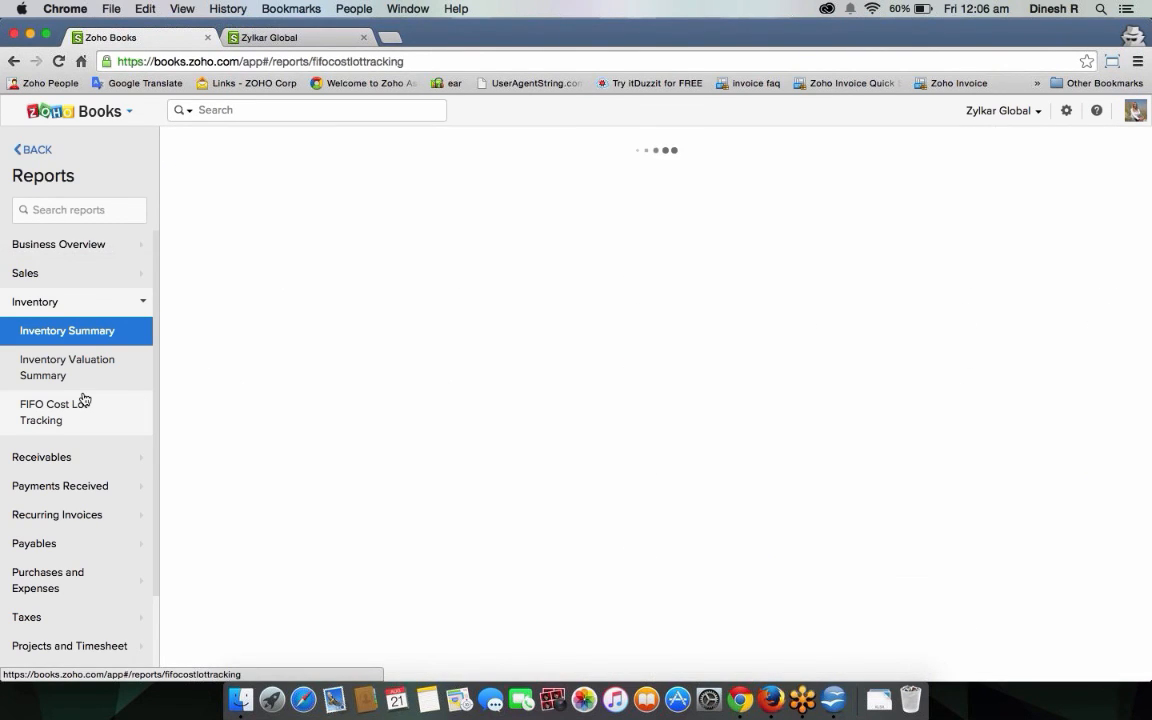
scroll(548, 435, "down", 10)
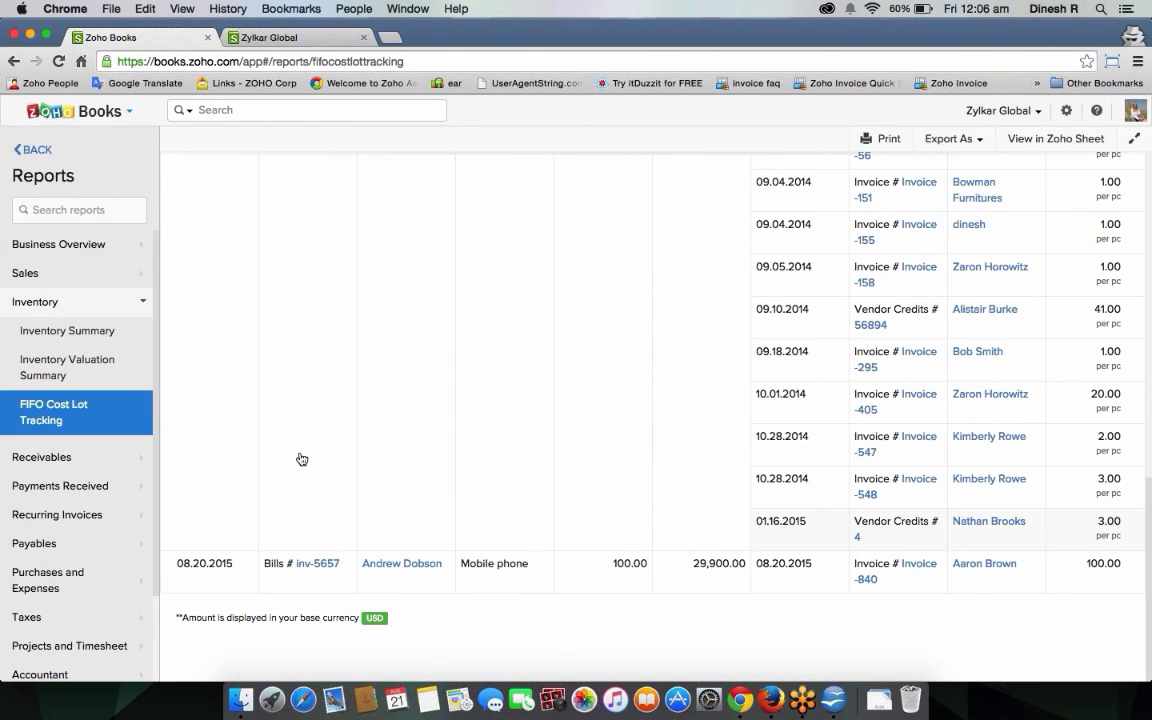
Open the Sales by Customer report and go to the customer's contact overview.
left_click(35, 280)
left_click(57, 304)
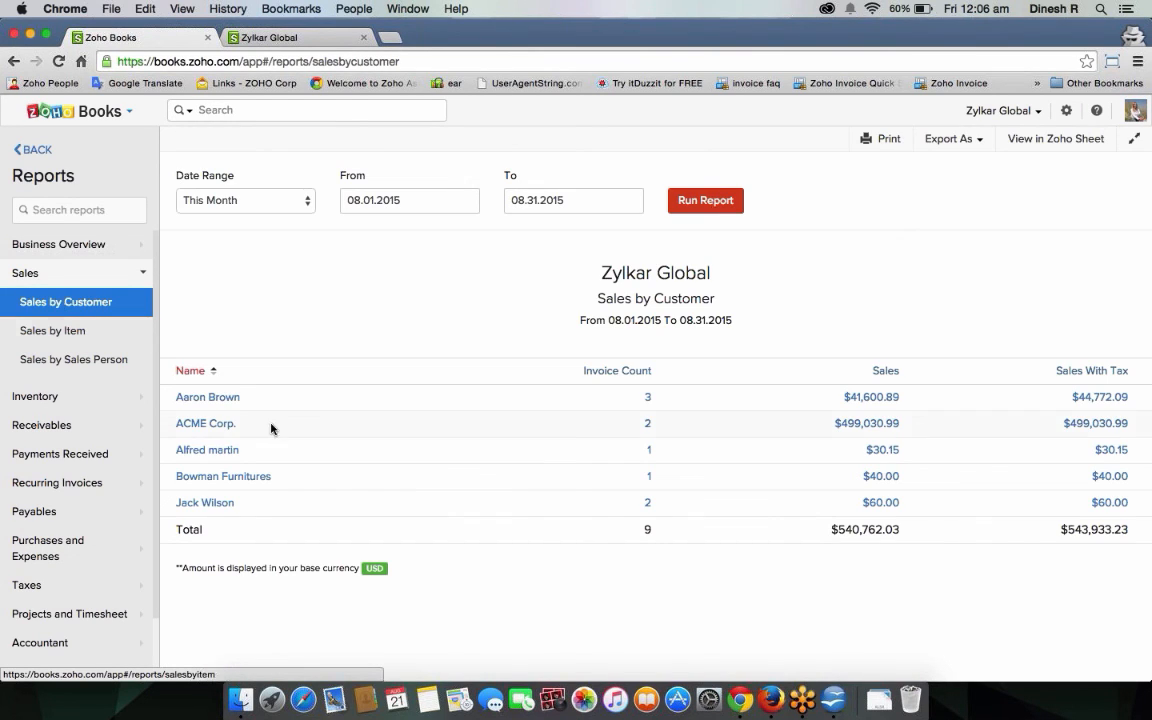
left_click(197, 400)
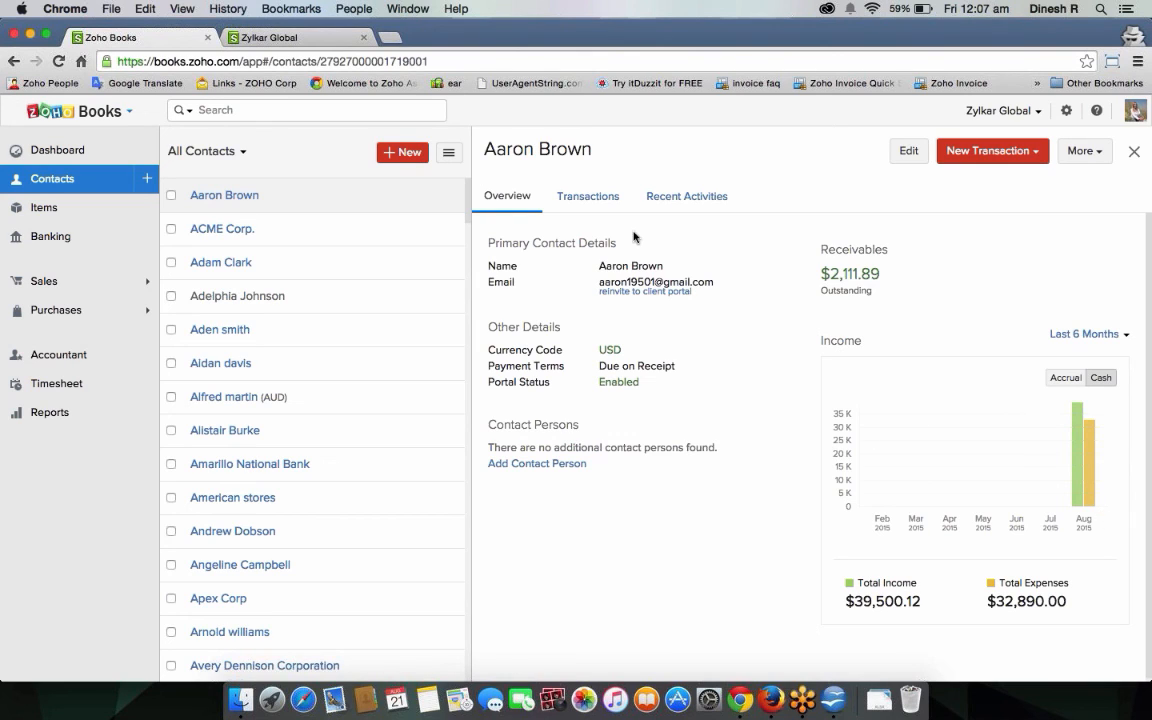
Show the customer's transactions, where Invoice -840 is Paid with $0.00 due.
left_click(614, 221)
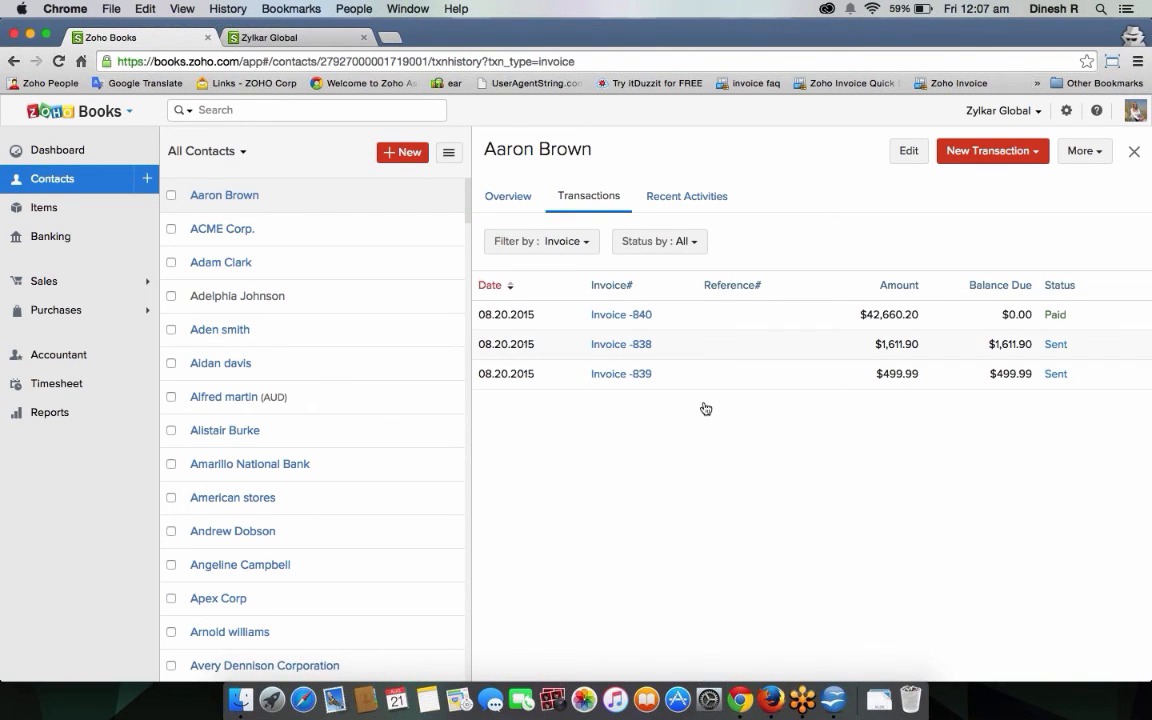
left_click(62, 156)
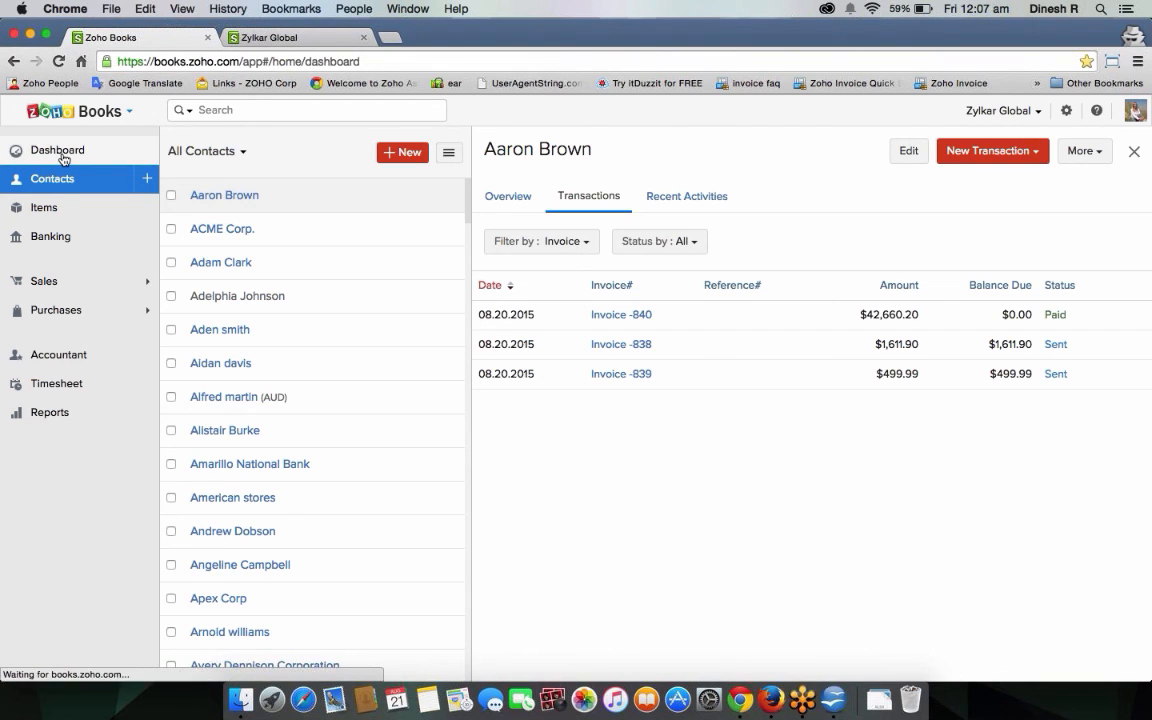